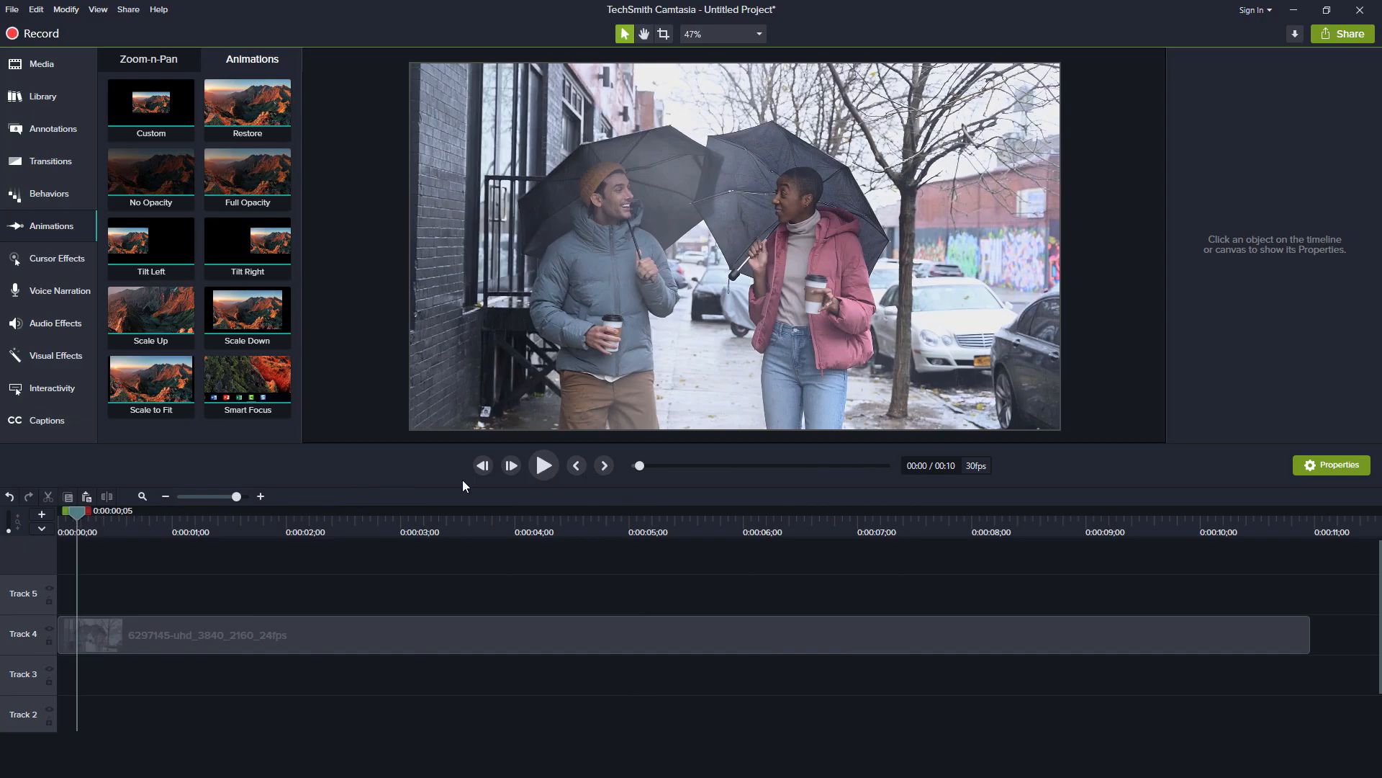
Play the street clip to 0:00:02;06 and extend the frame there by 3 seconds to create a freeze
key(space)
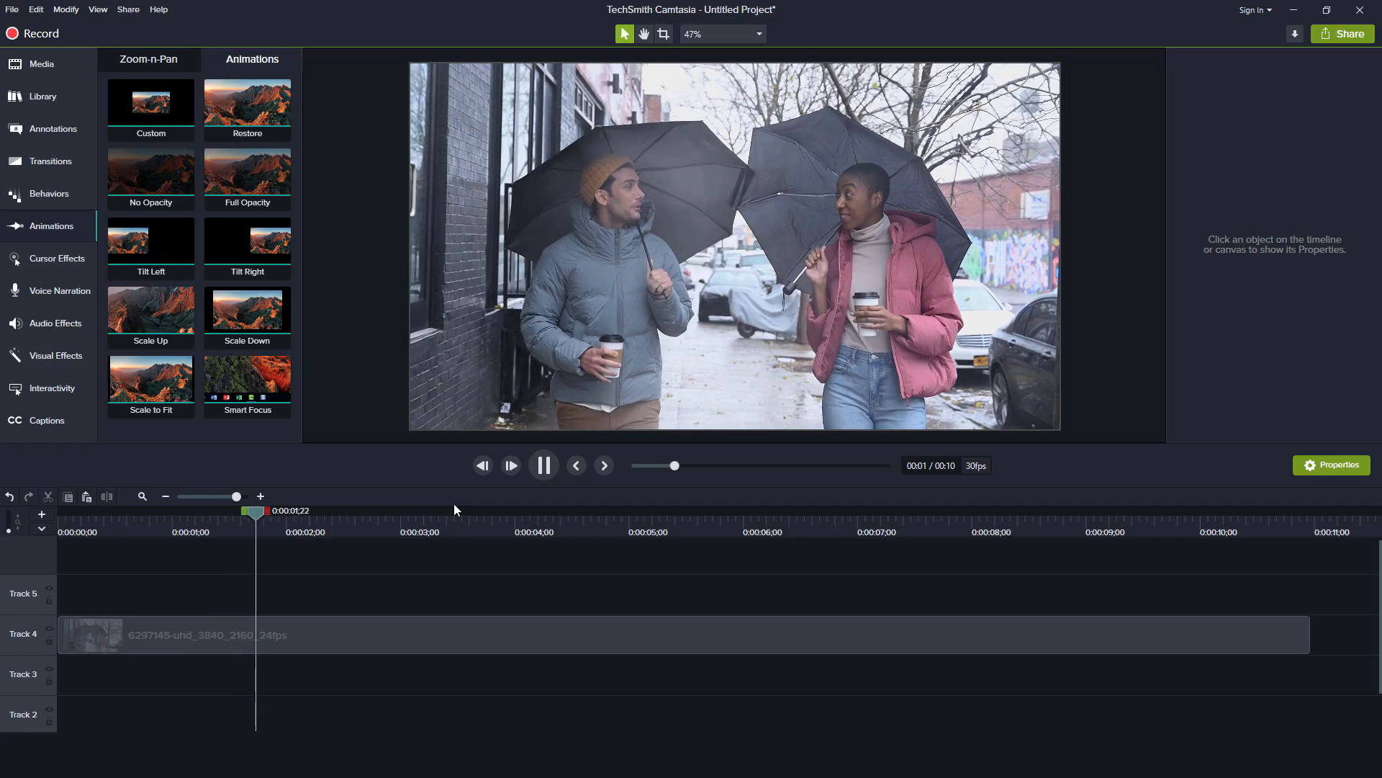
key(space)
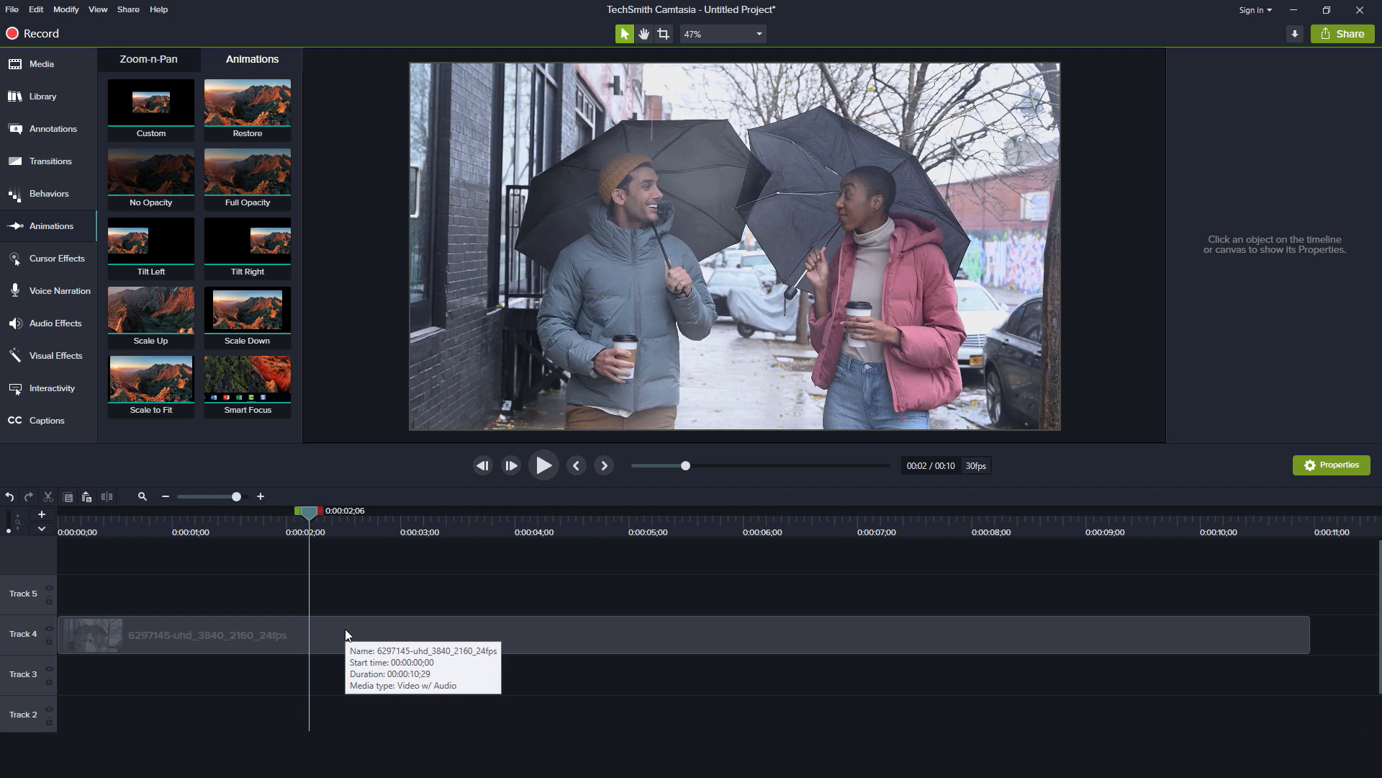
click(446, 637)
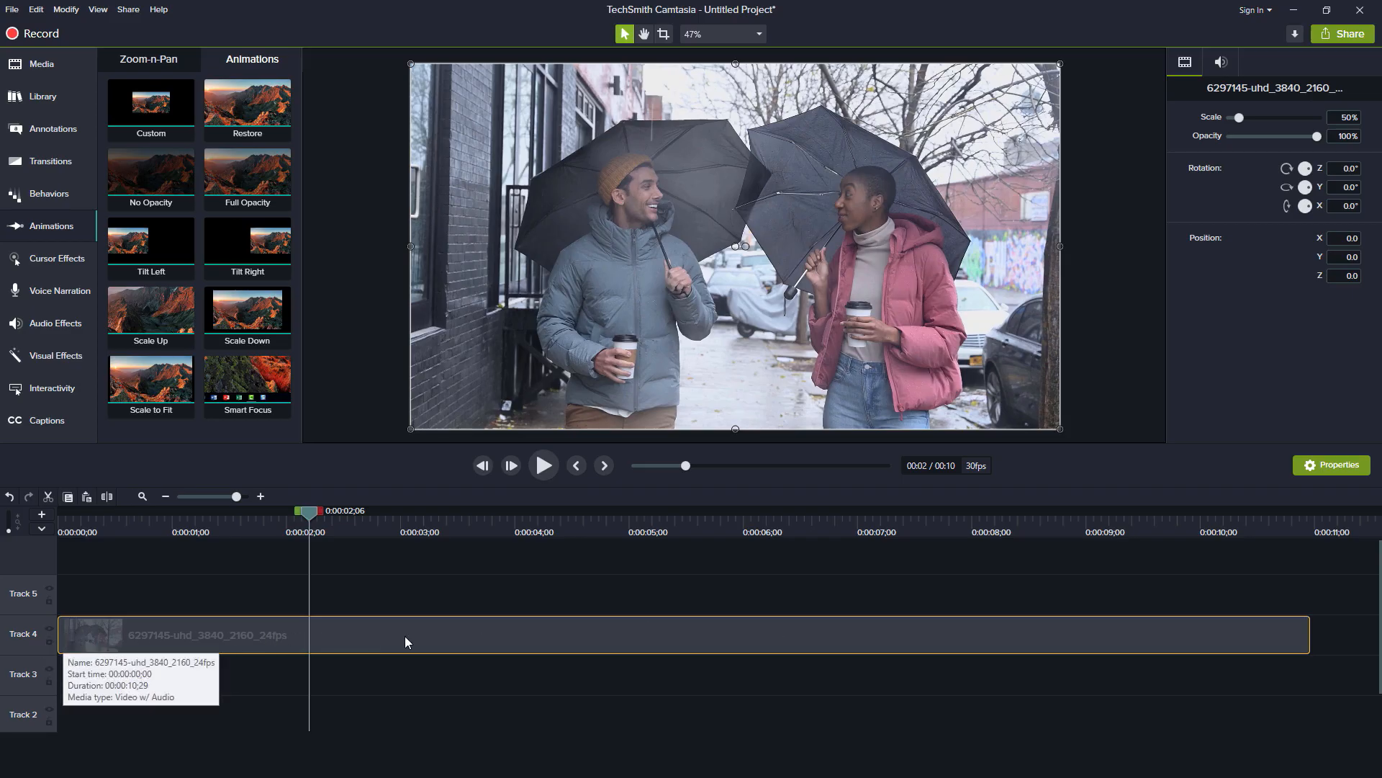
right_click(314, 633)
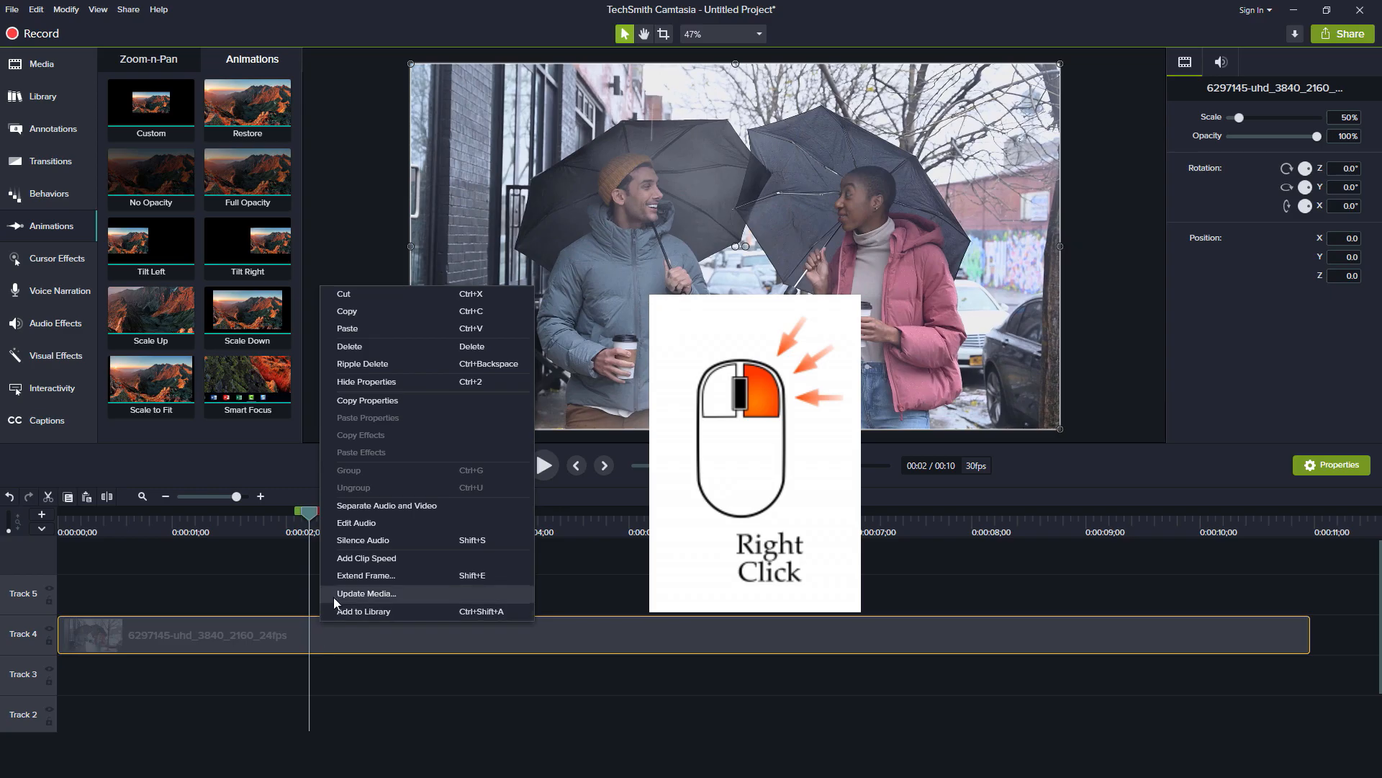
click(403, 574)
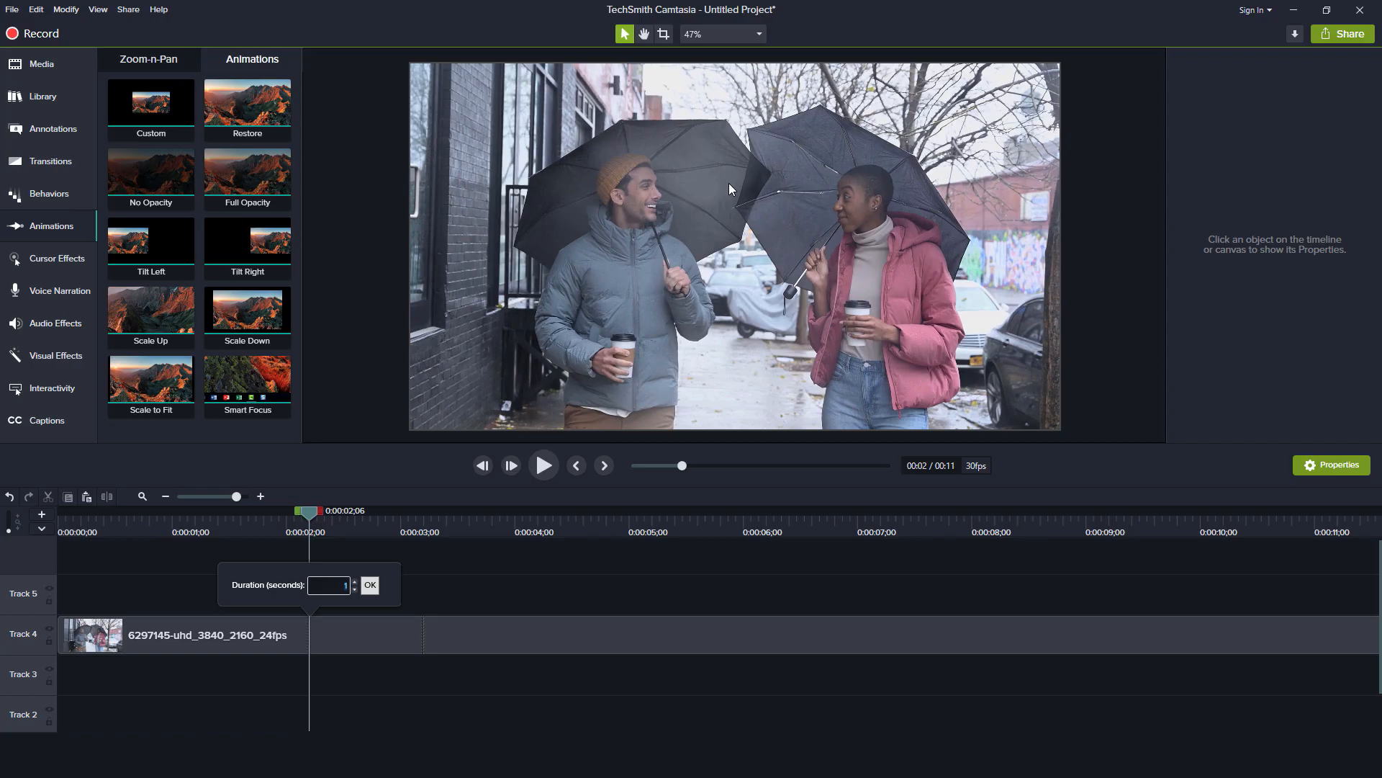
click(369, 587)
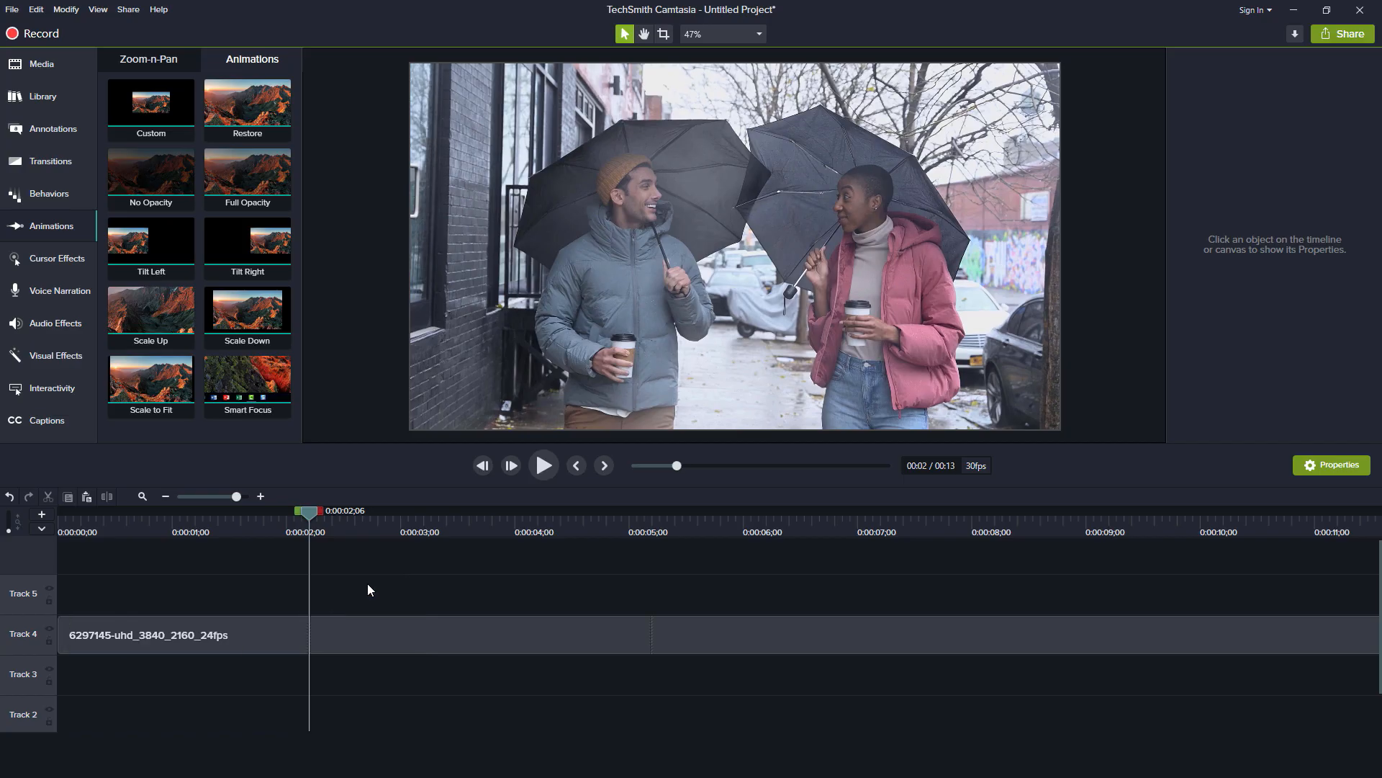
Play back the clip from before 0:00:02;06 through the extended frame to check the freeze
click(166, 497)
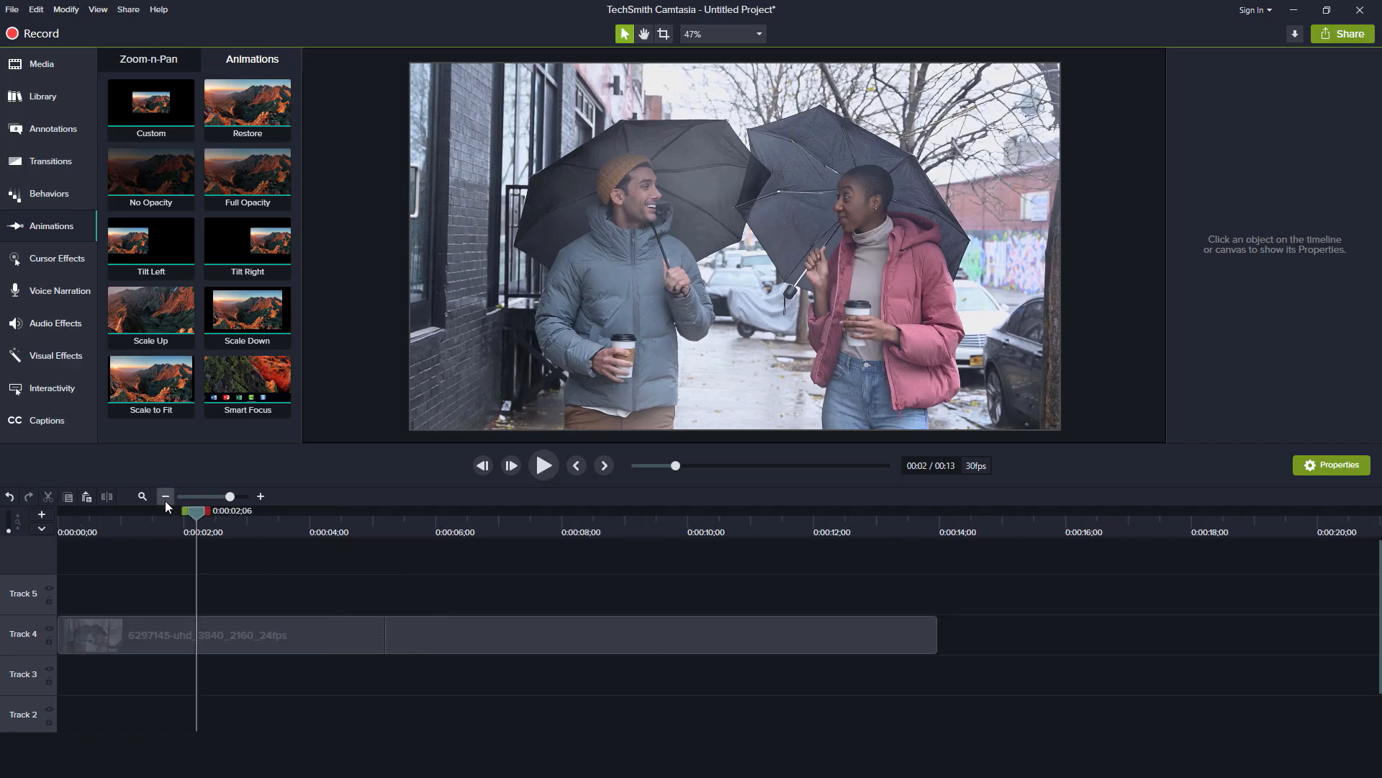
drag(197, 510, 173, 513)
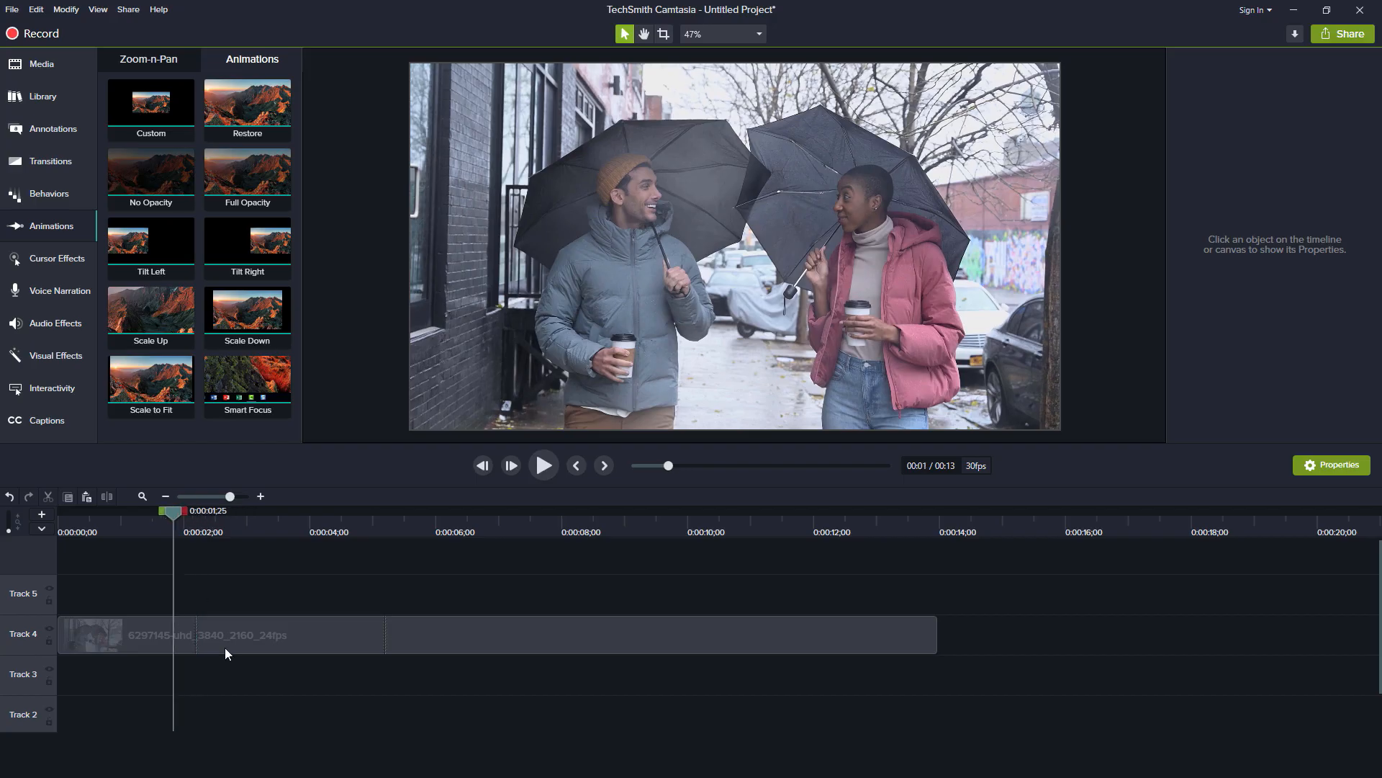
mouse_move(195, 632)
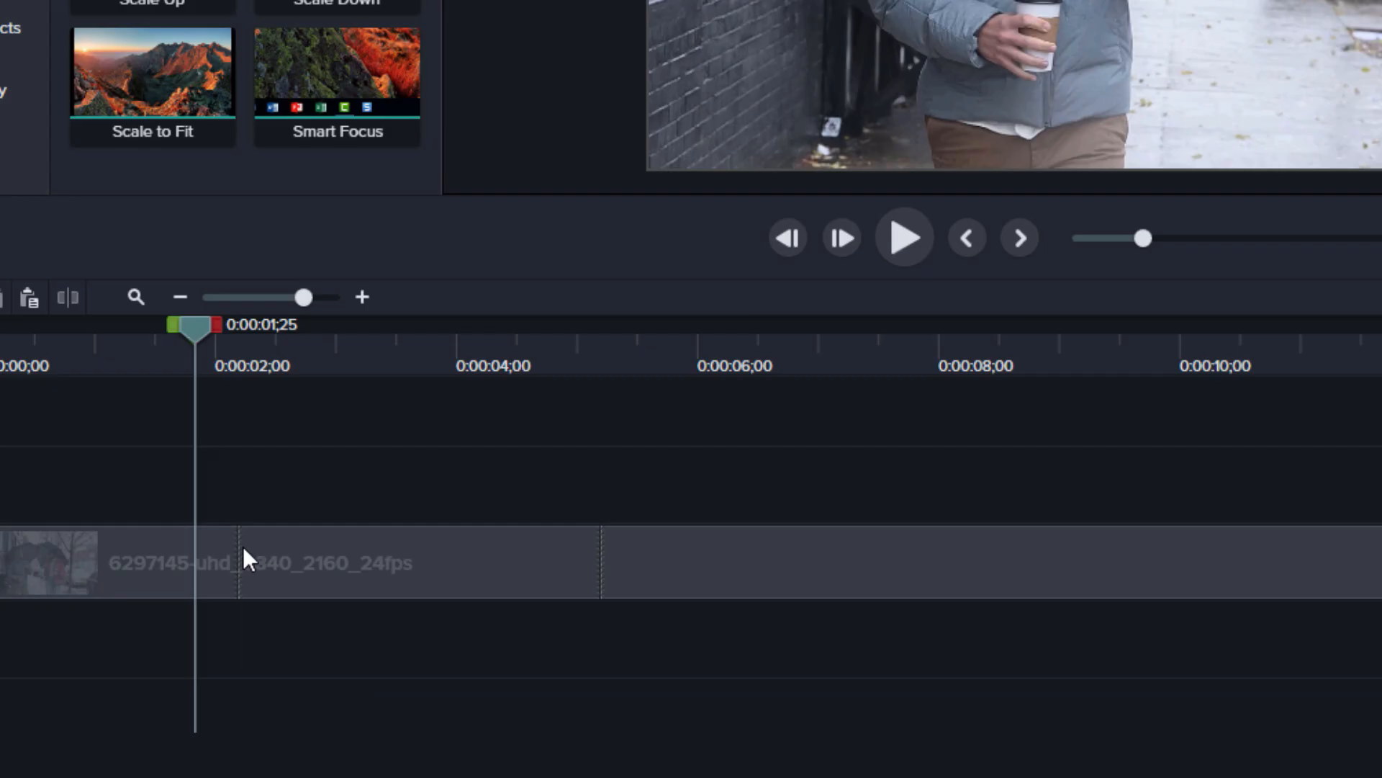
click(37, 360)
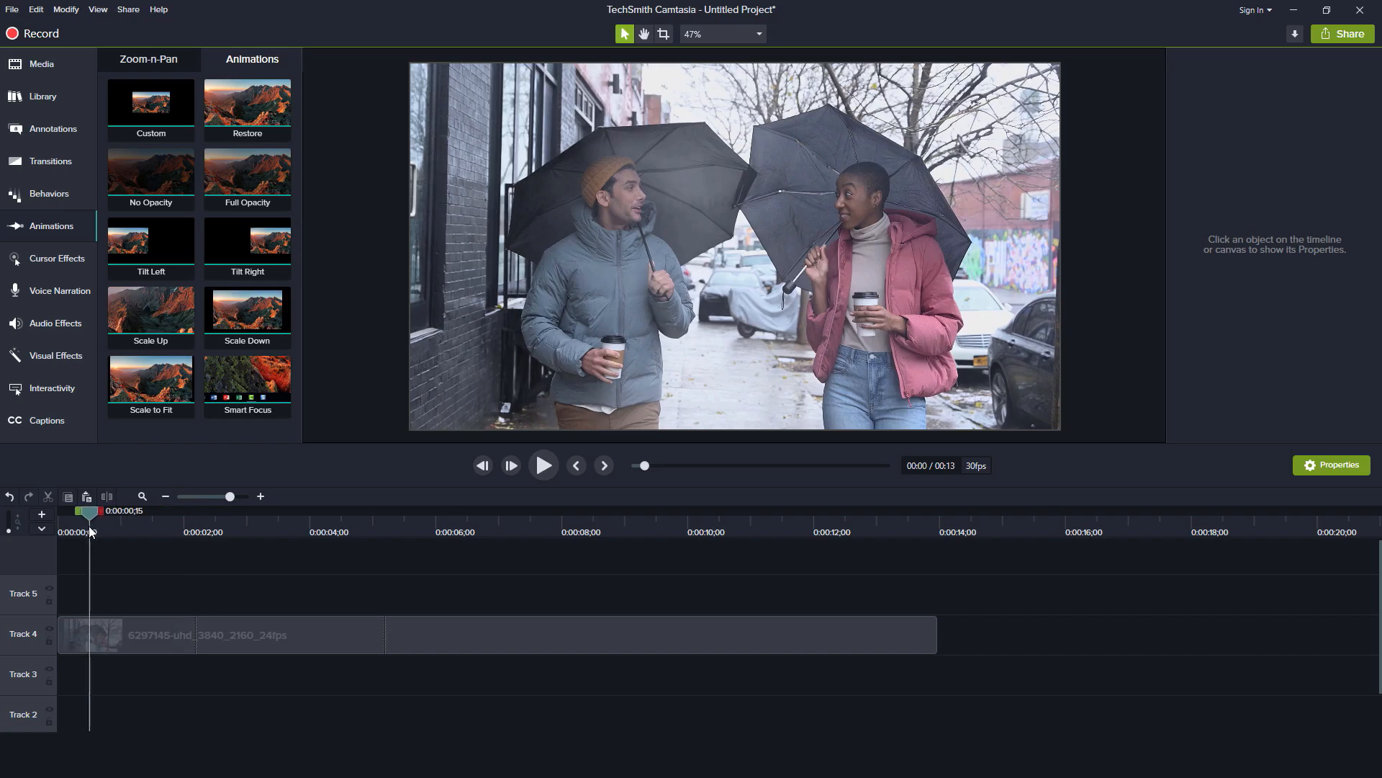
key(space)
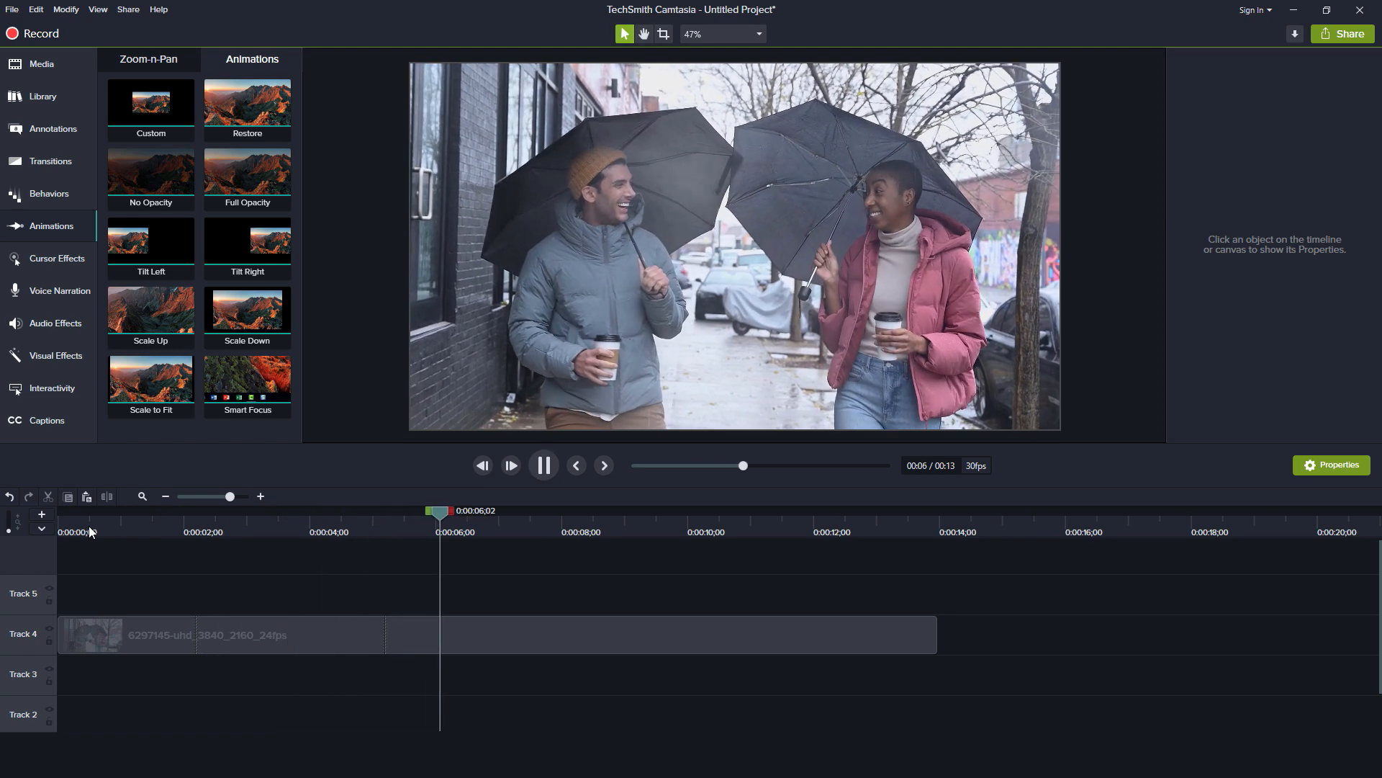
click(89, 533)
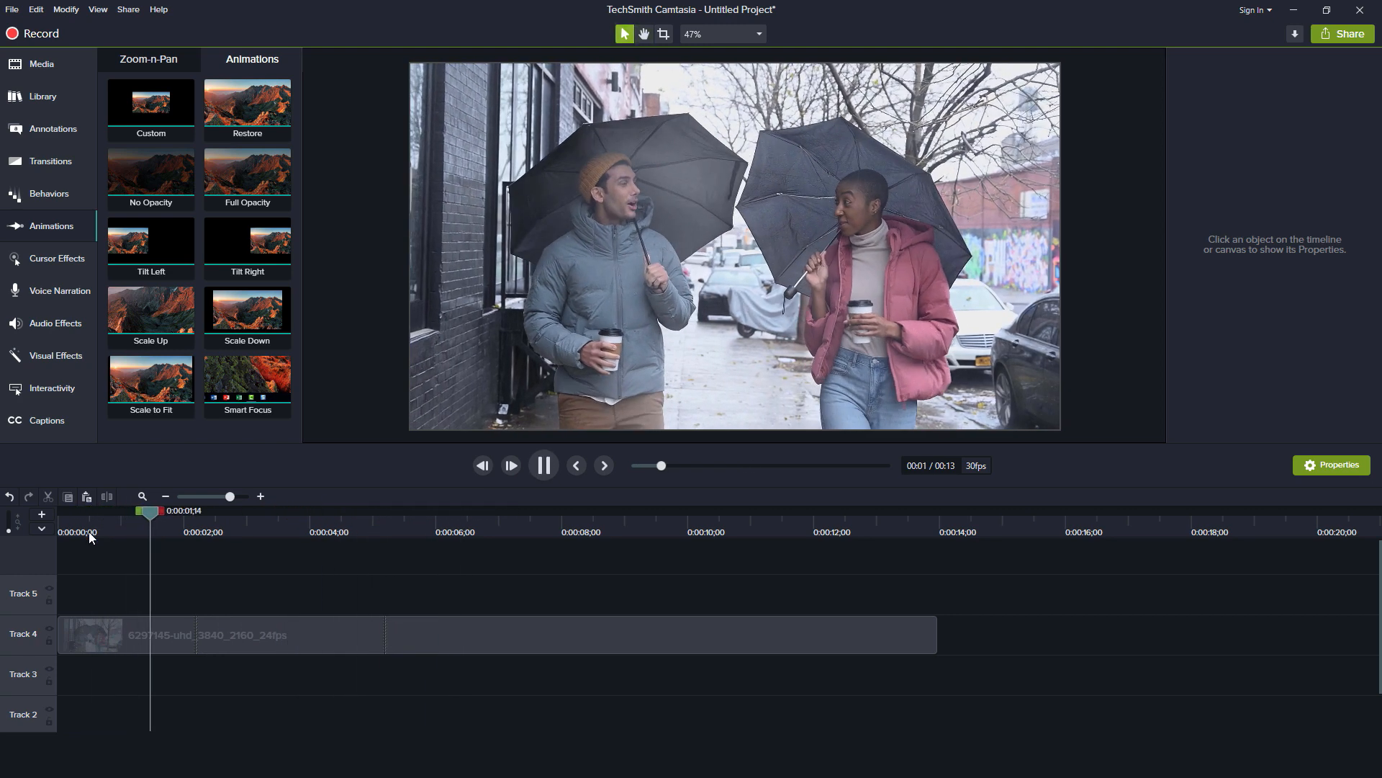
key(space)
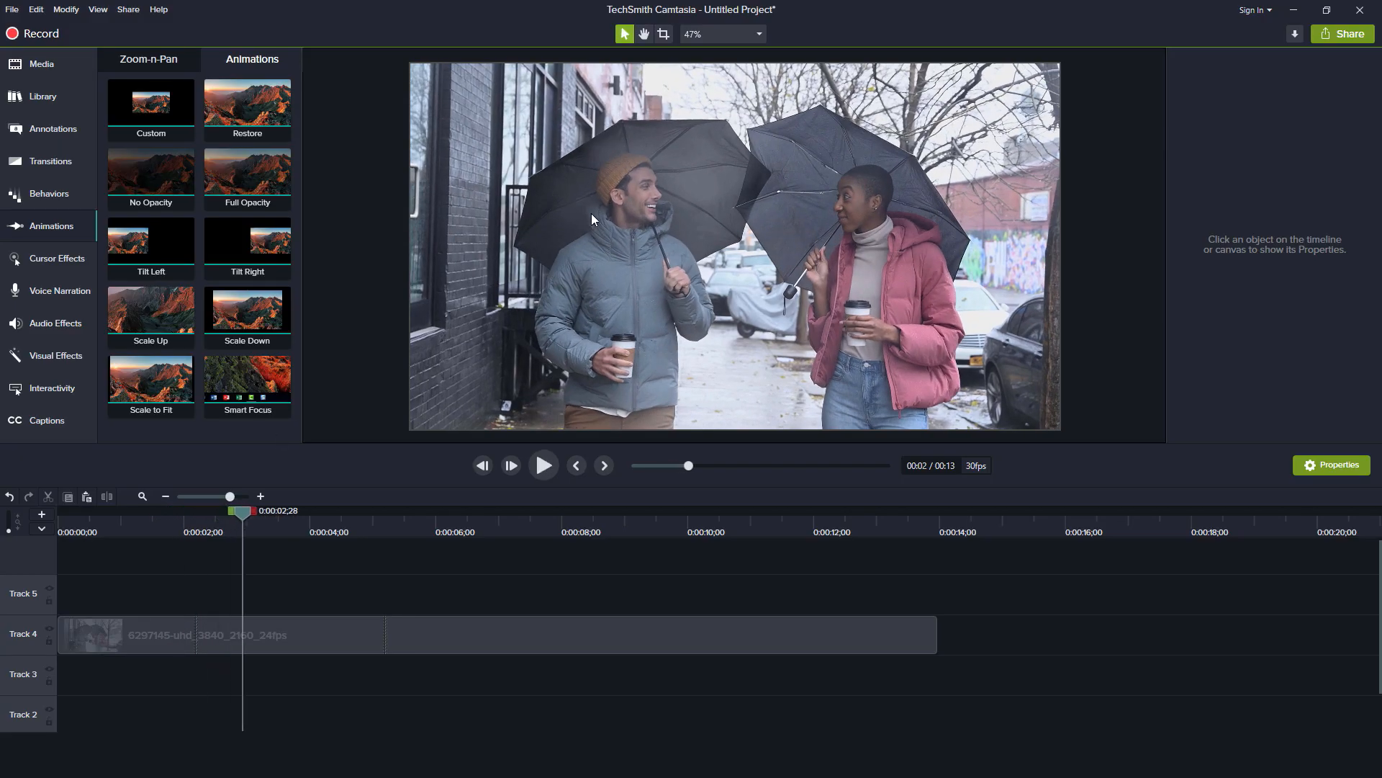
click(166, 525)
key(space)
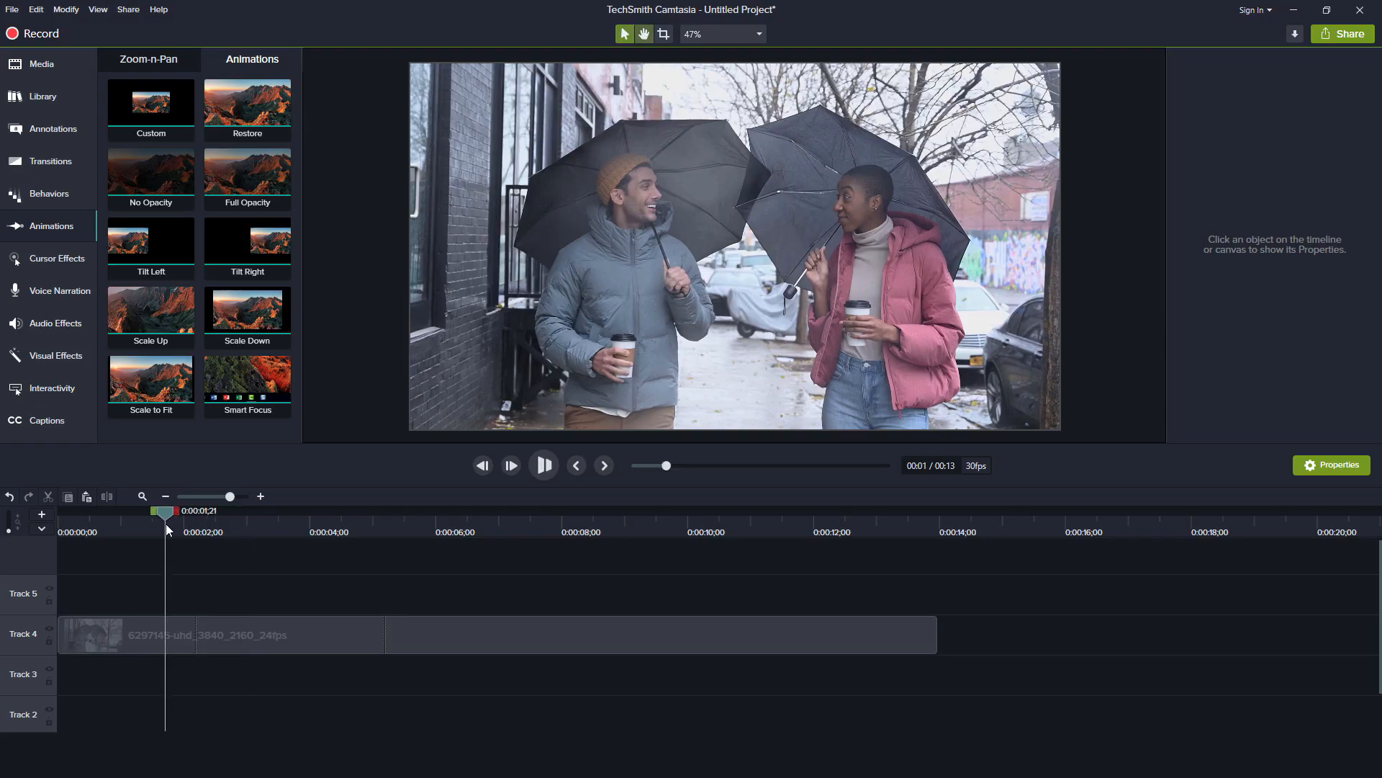
key(space)
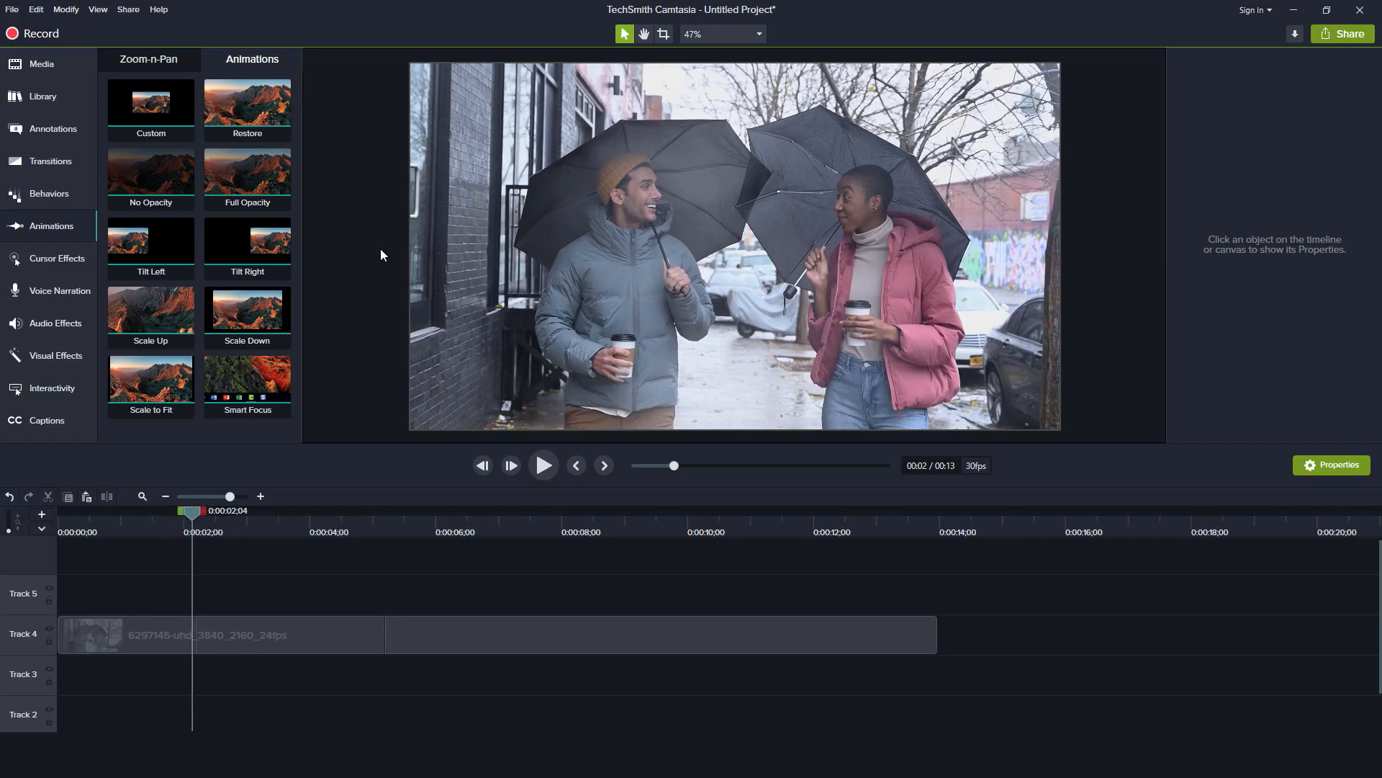
Add a Custom animation at the start of the clip's extended frame section and select it
click(33, 226)
click(34, 226)
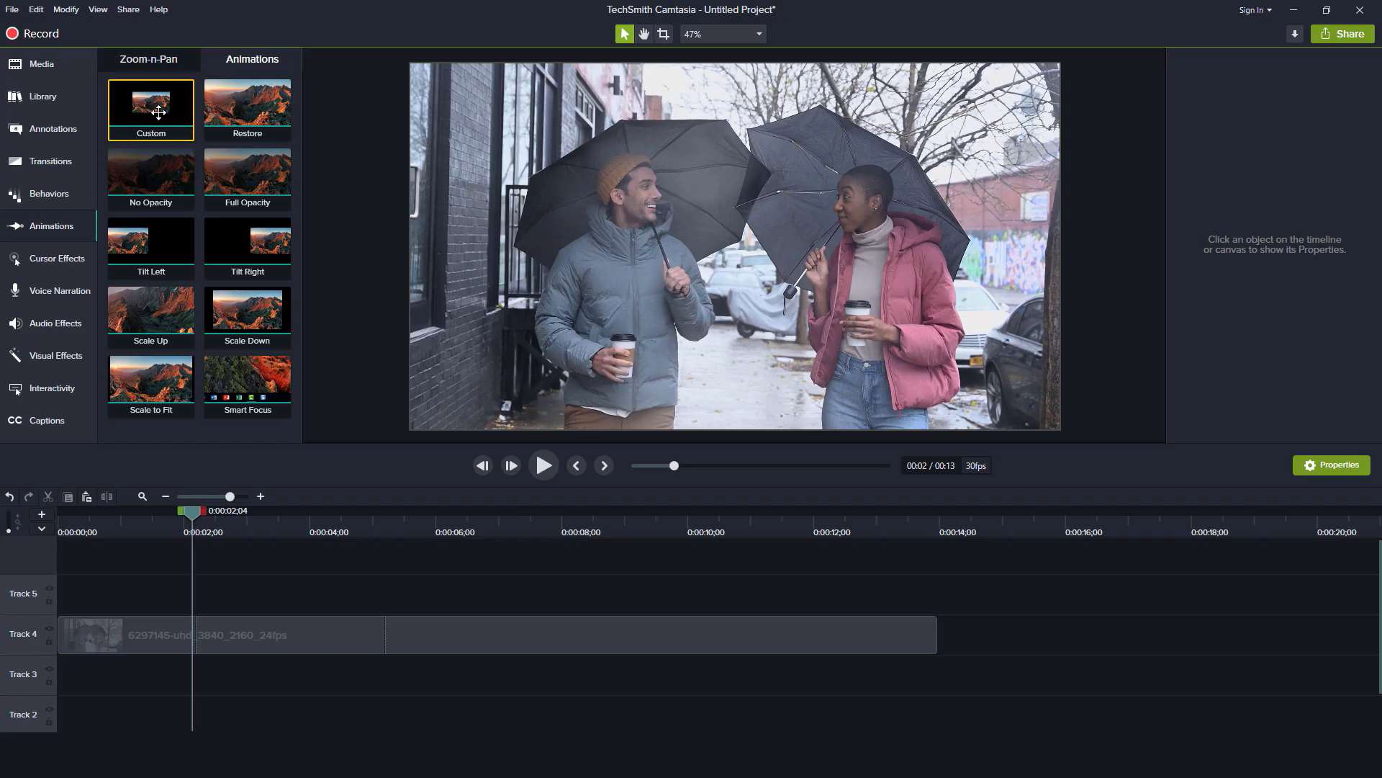
drag(158, 112, 214, 637)
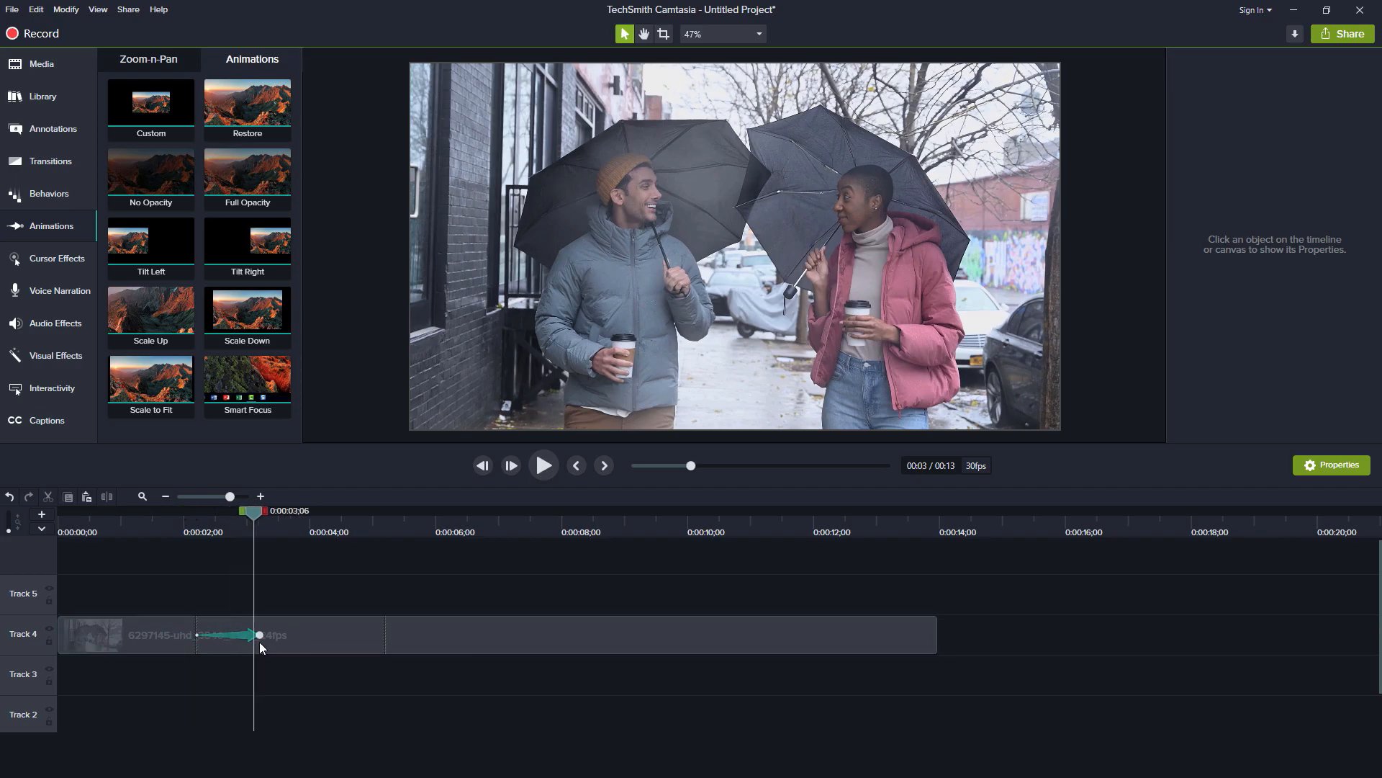
click(259, 641)
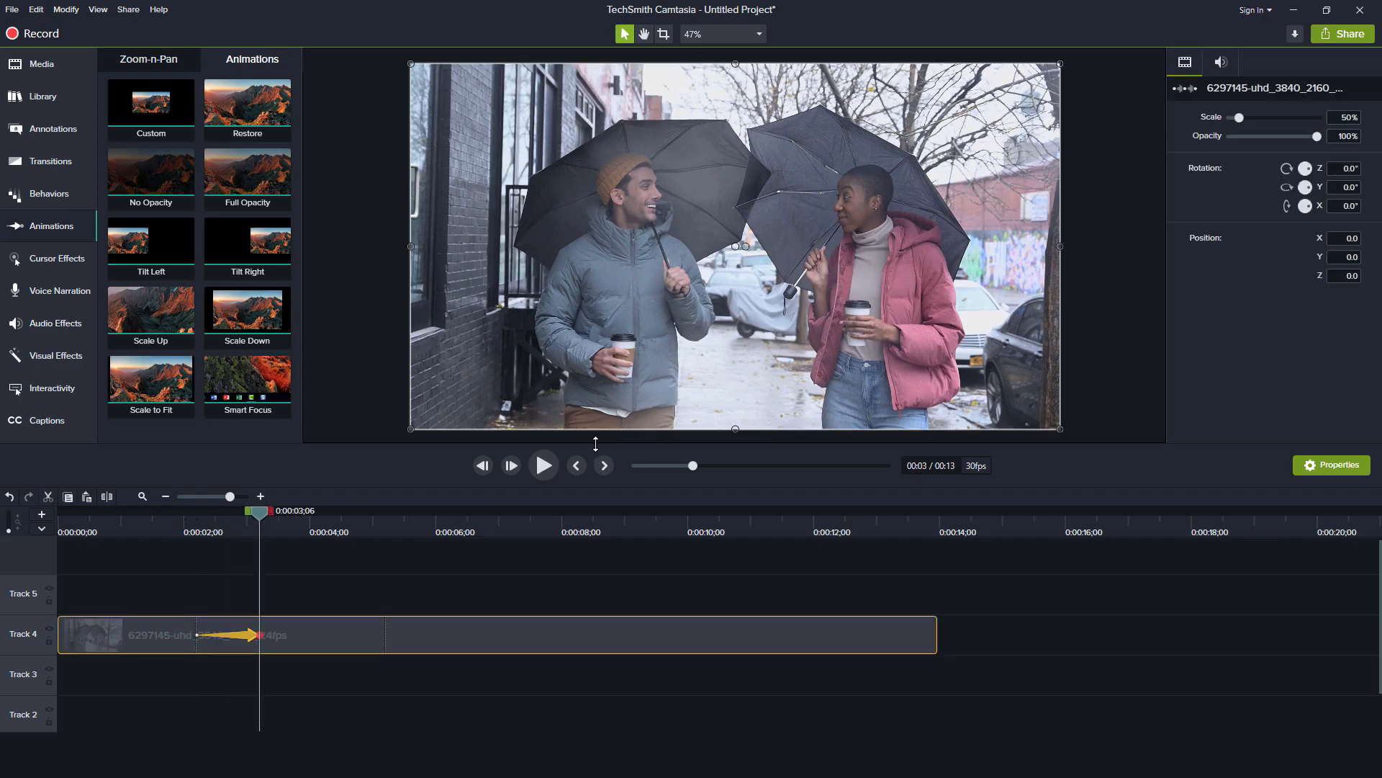
Enlarge the preview area and move the animated clip down to Track 2
drag(592, 481, 592, 553)
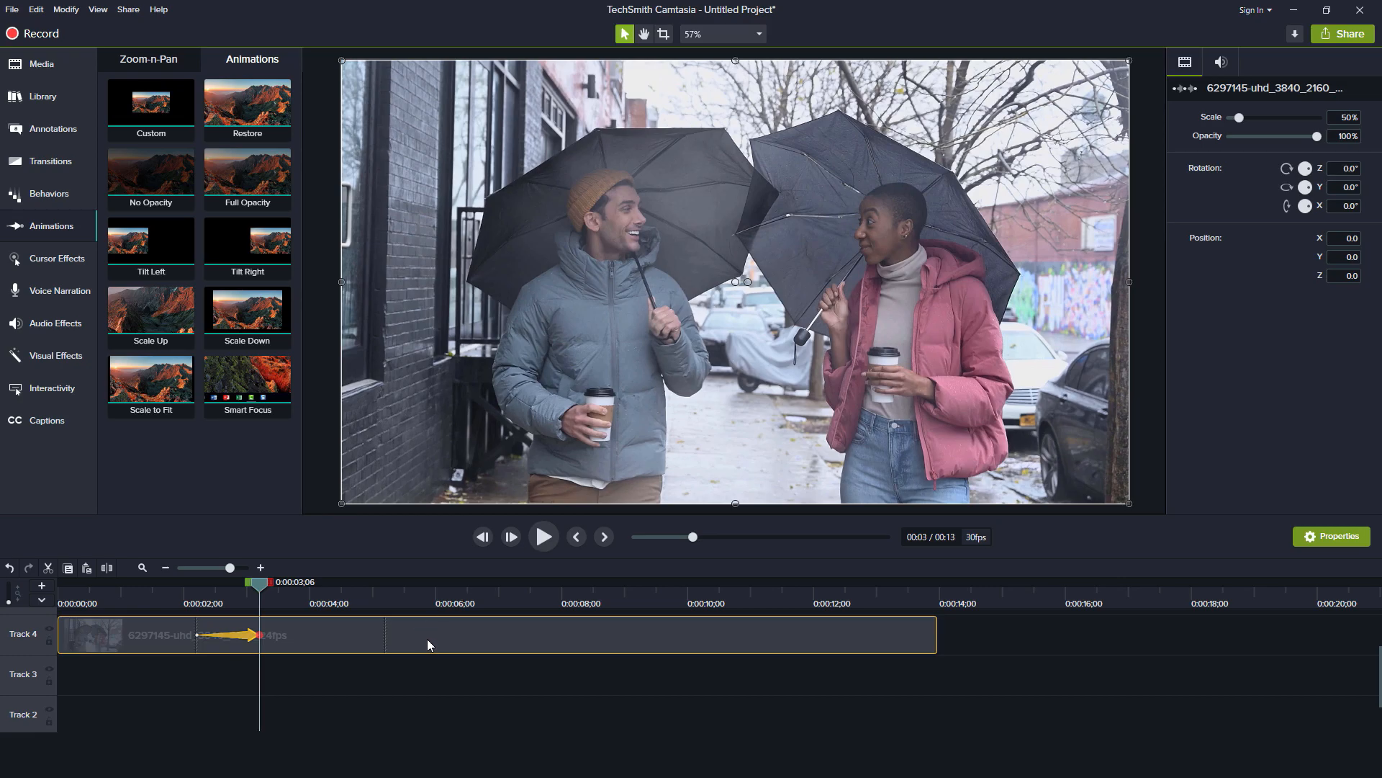
drag(427, 643, 429, 703)
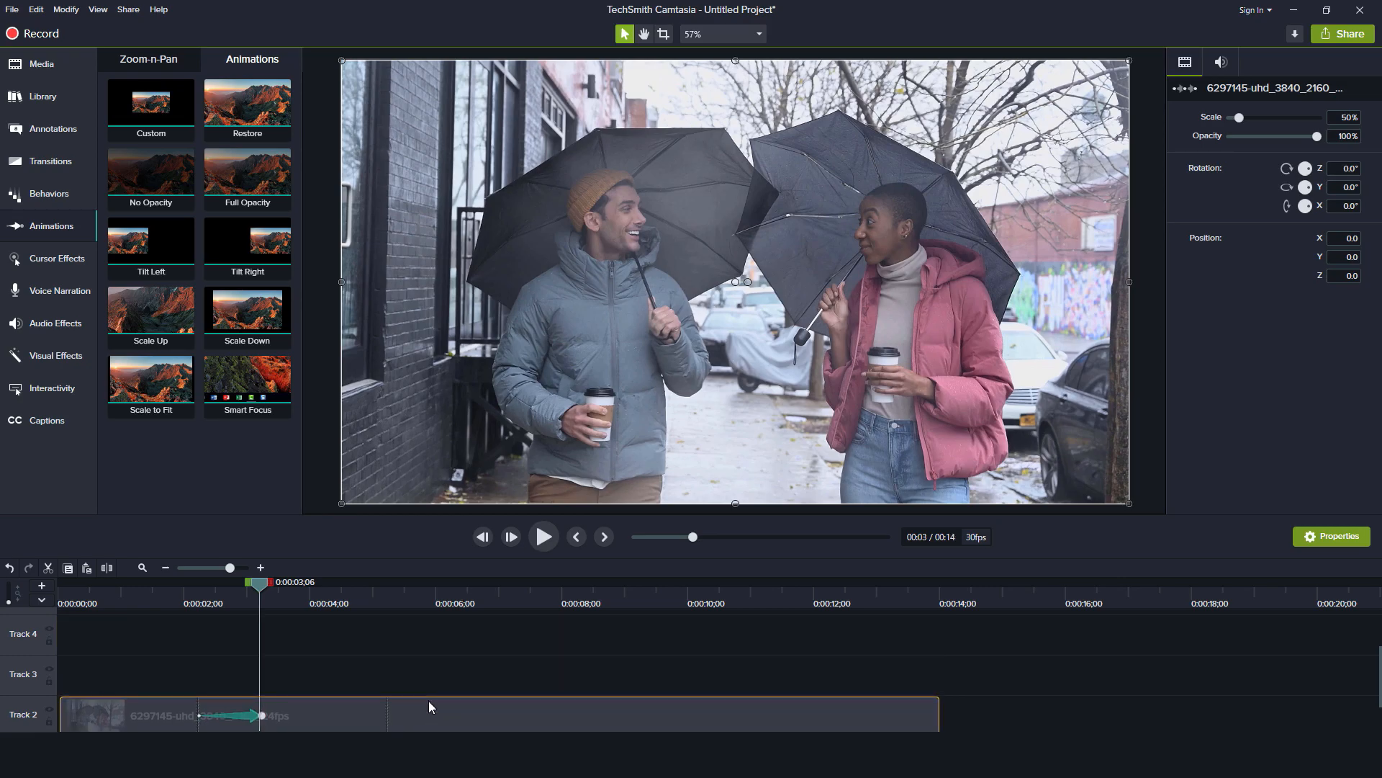
scroll(806, 656, down, 1)
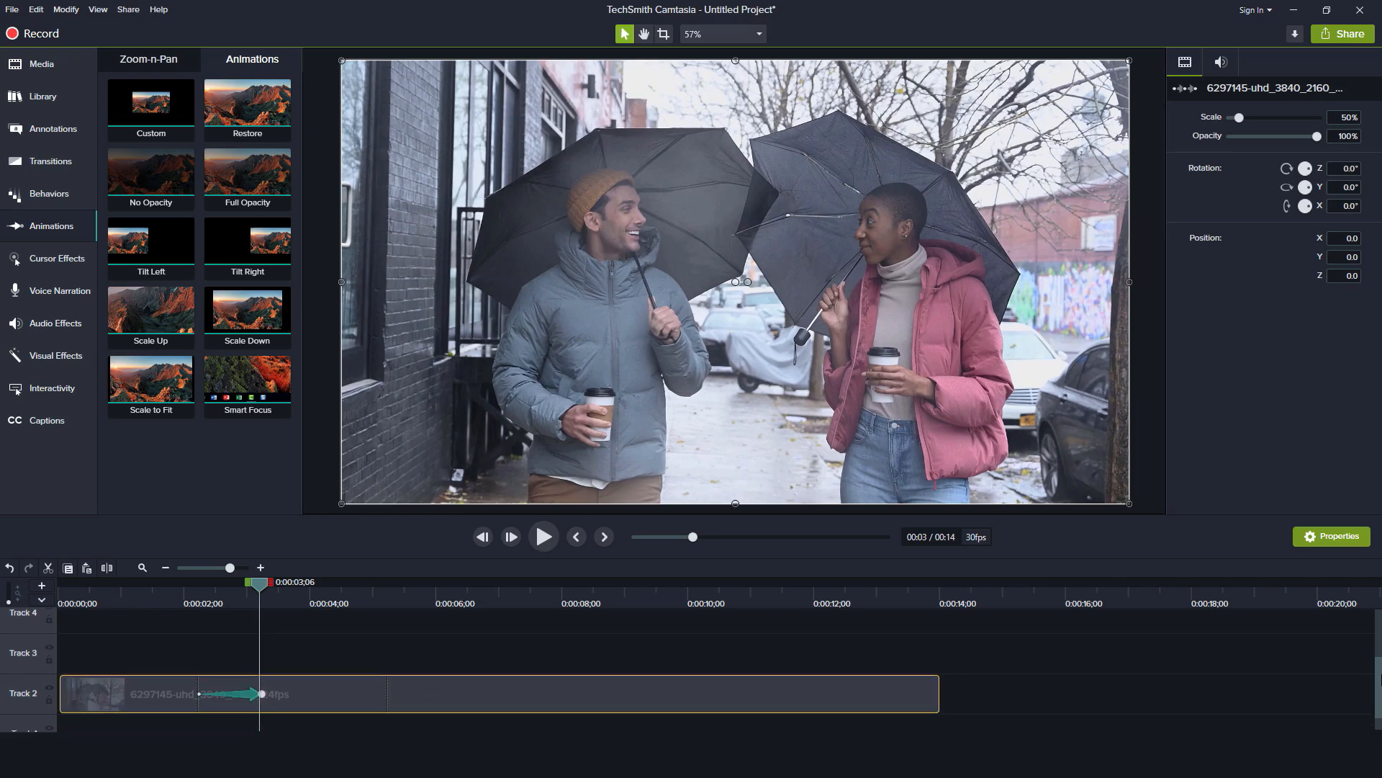
Replay the start of the Track 2 clip repeatedly to find the frozen moment, pausing at 0:00:02;14
click(183, 601)
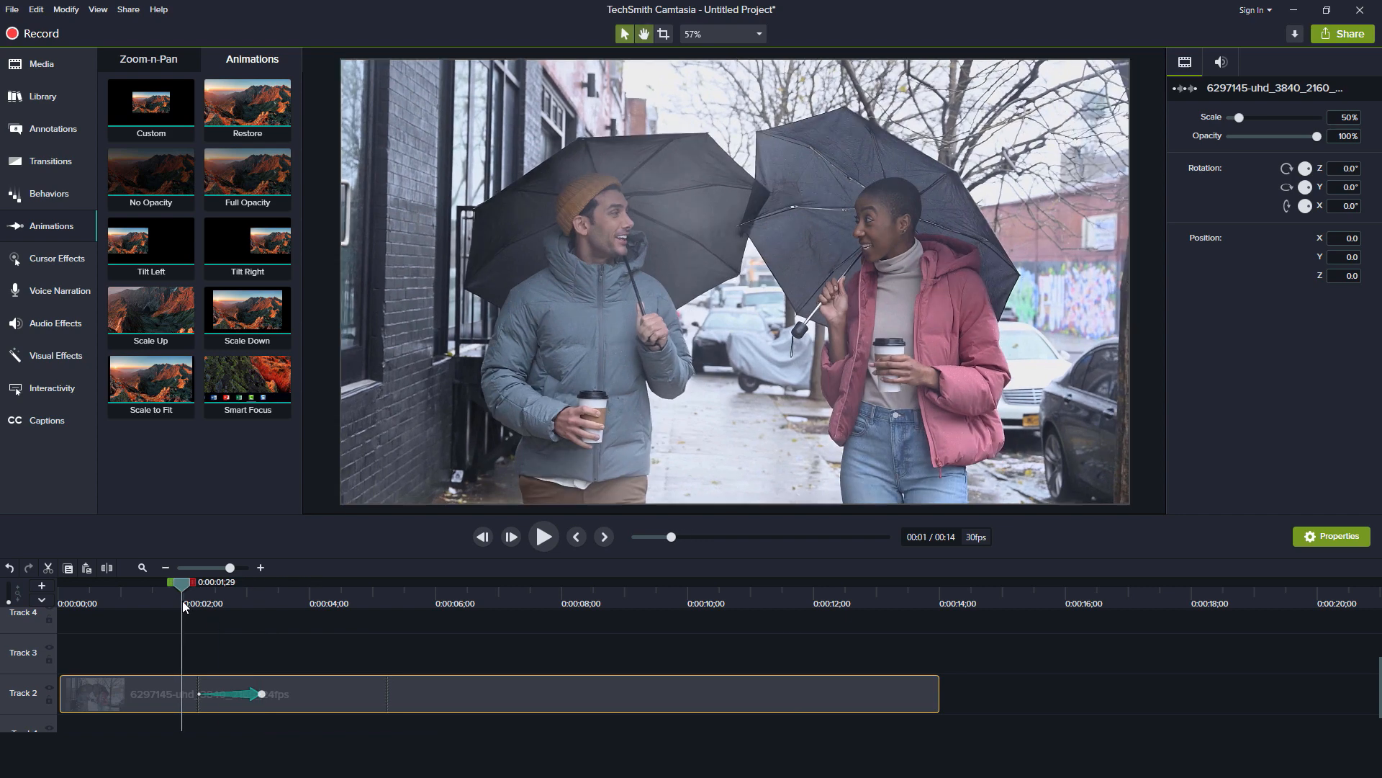
key(space)
key(space)
click(157, 590)
key(space)
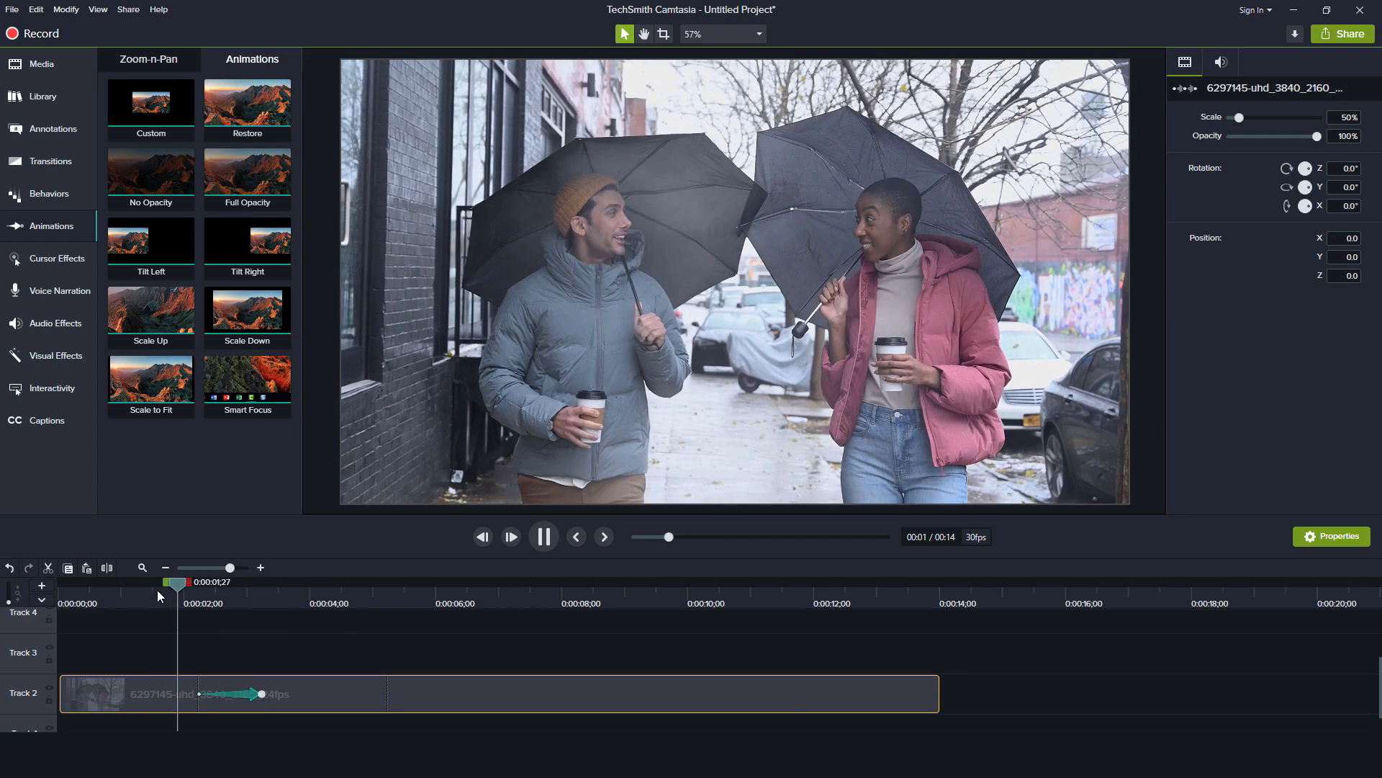
click(135, 593)
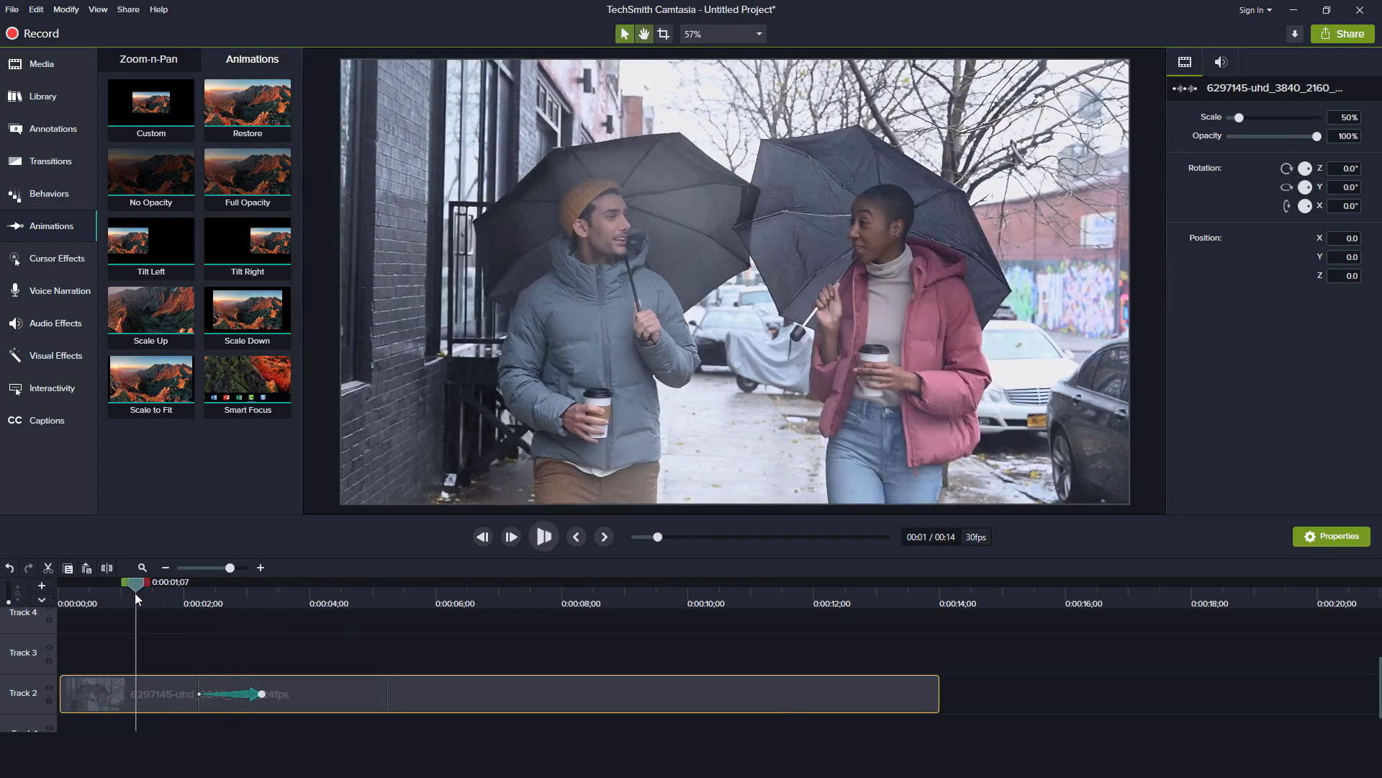
key(space)
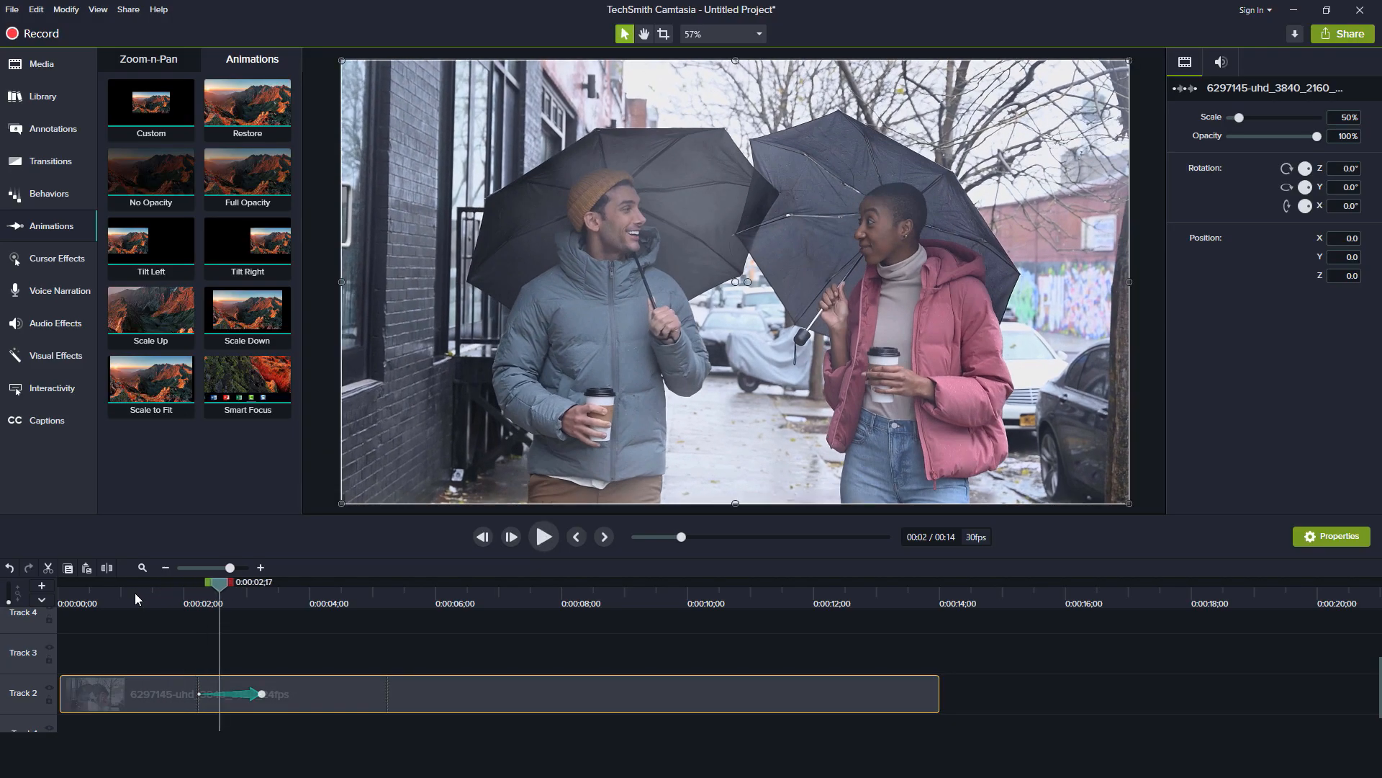
click(133, 593)
key(space)
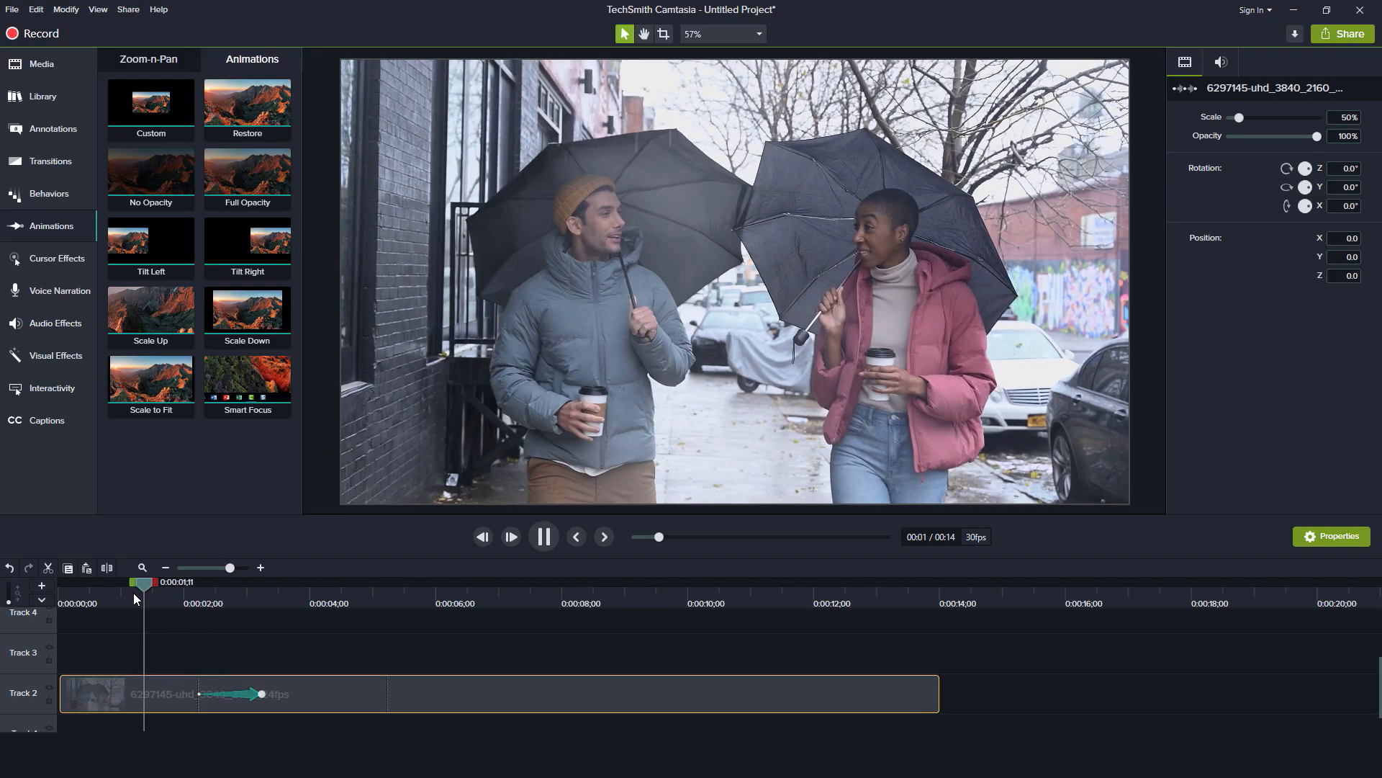
key(space)
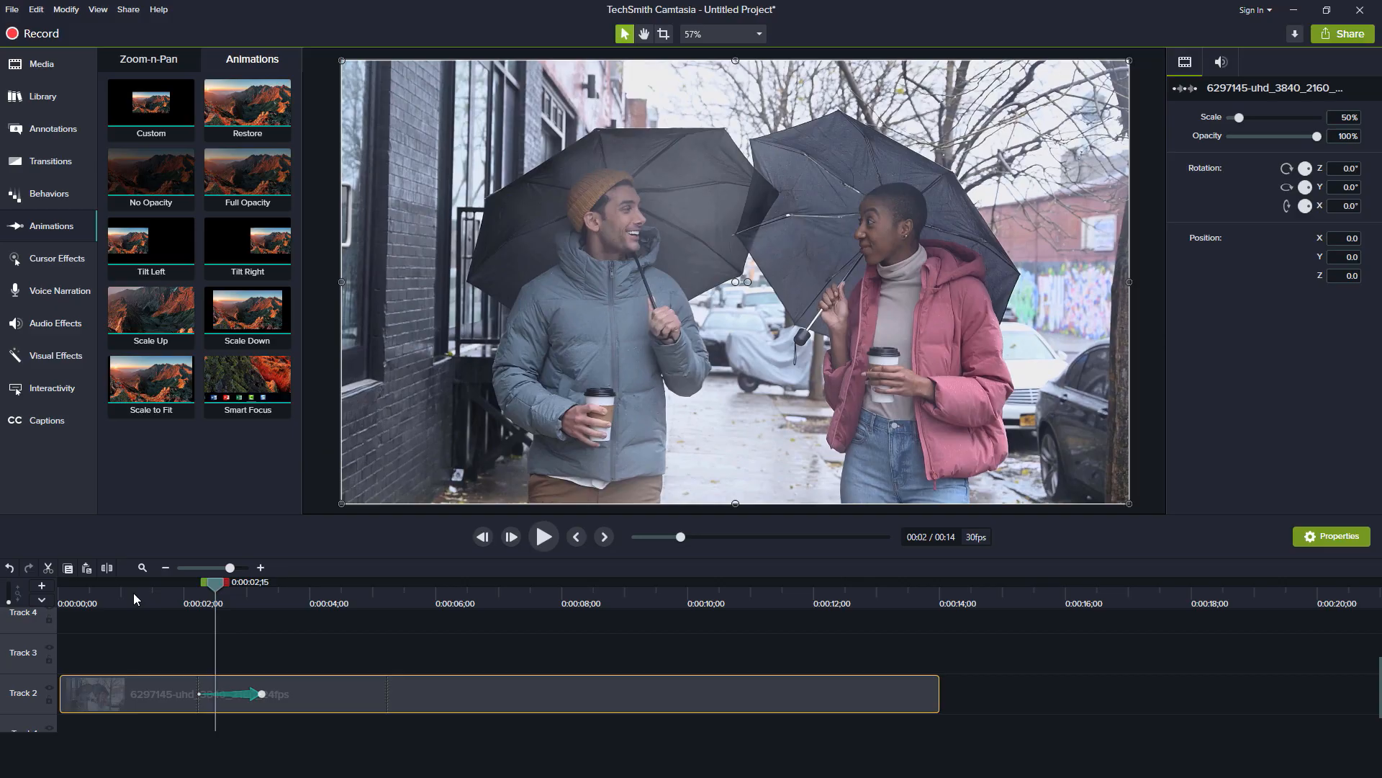
key(space)
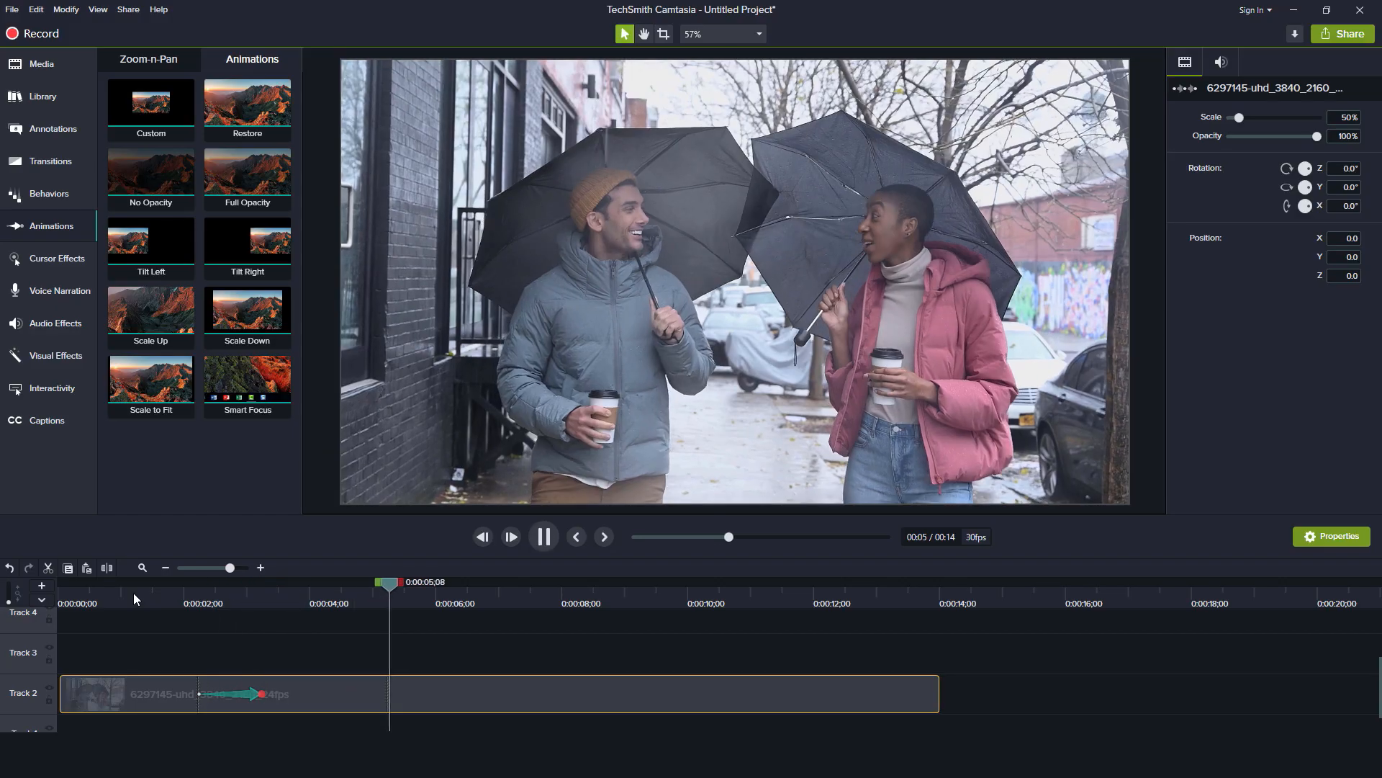
key(space)
click(134, 595)
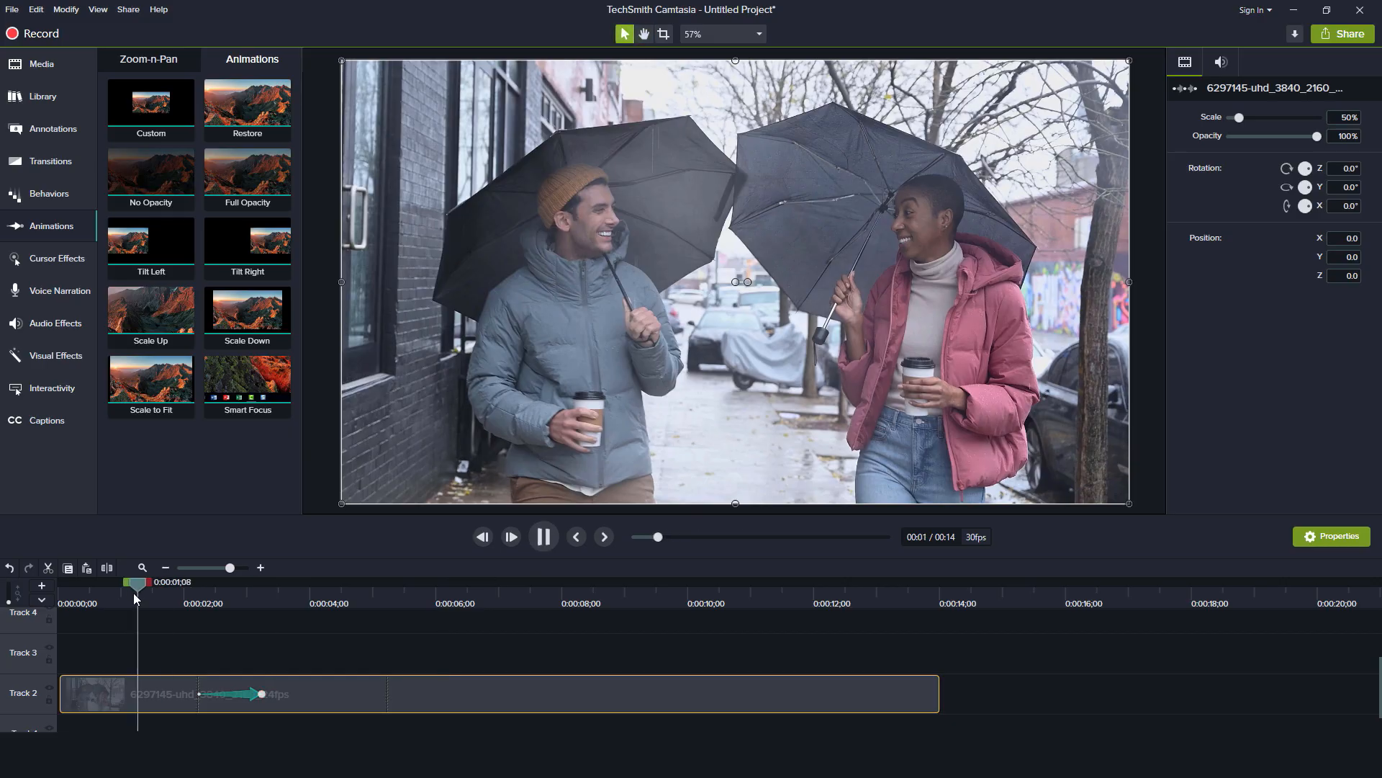
key(space)
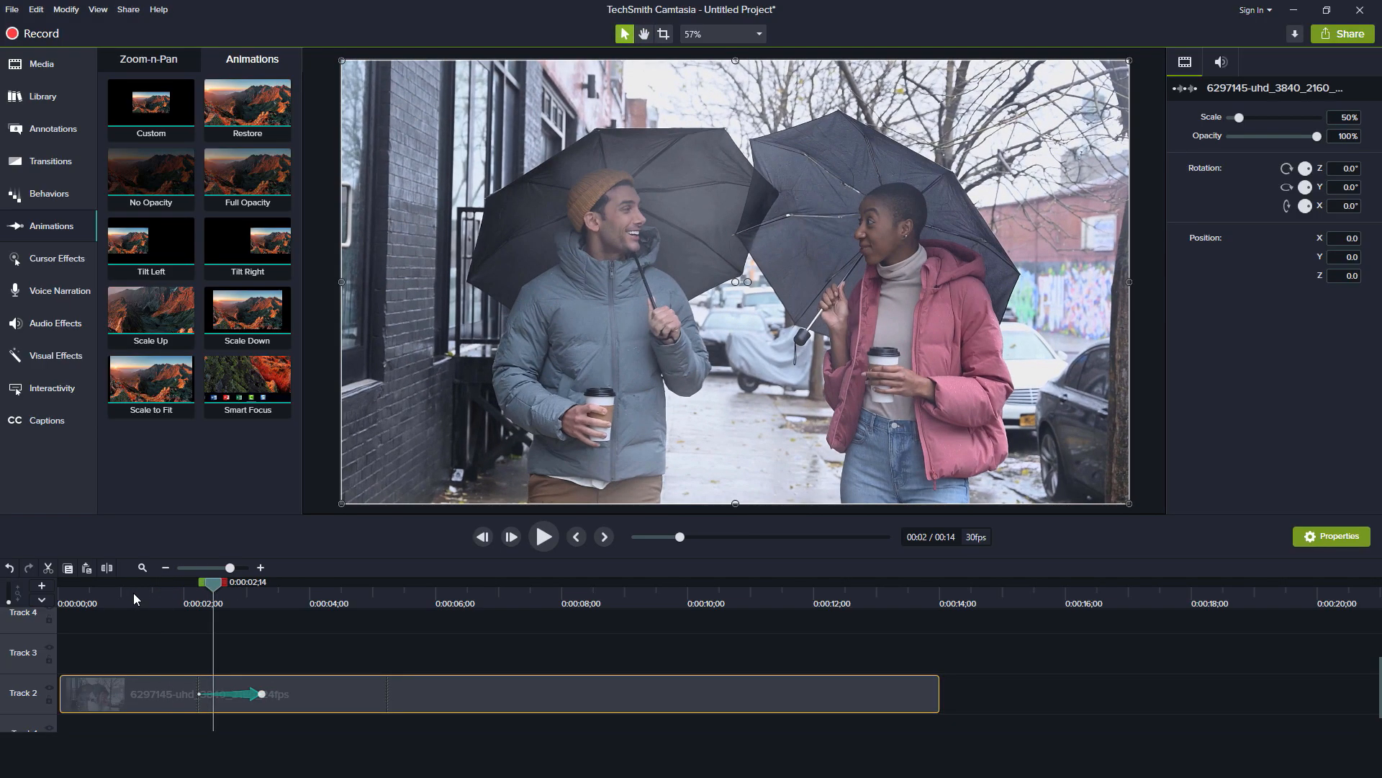
With the playhead at 0:00:03;10, scale the Custom animation's end state to 116.5% and move the image to about X 1,087.7, Y -212.3, framing the man
click(37, 224)
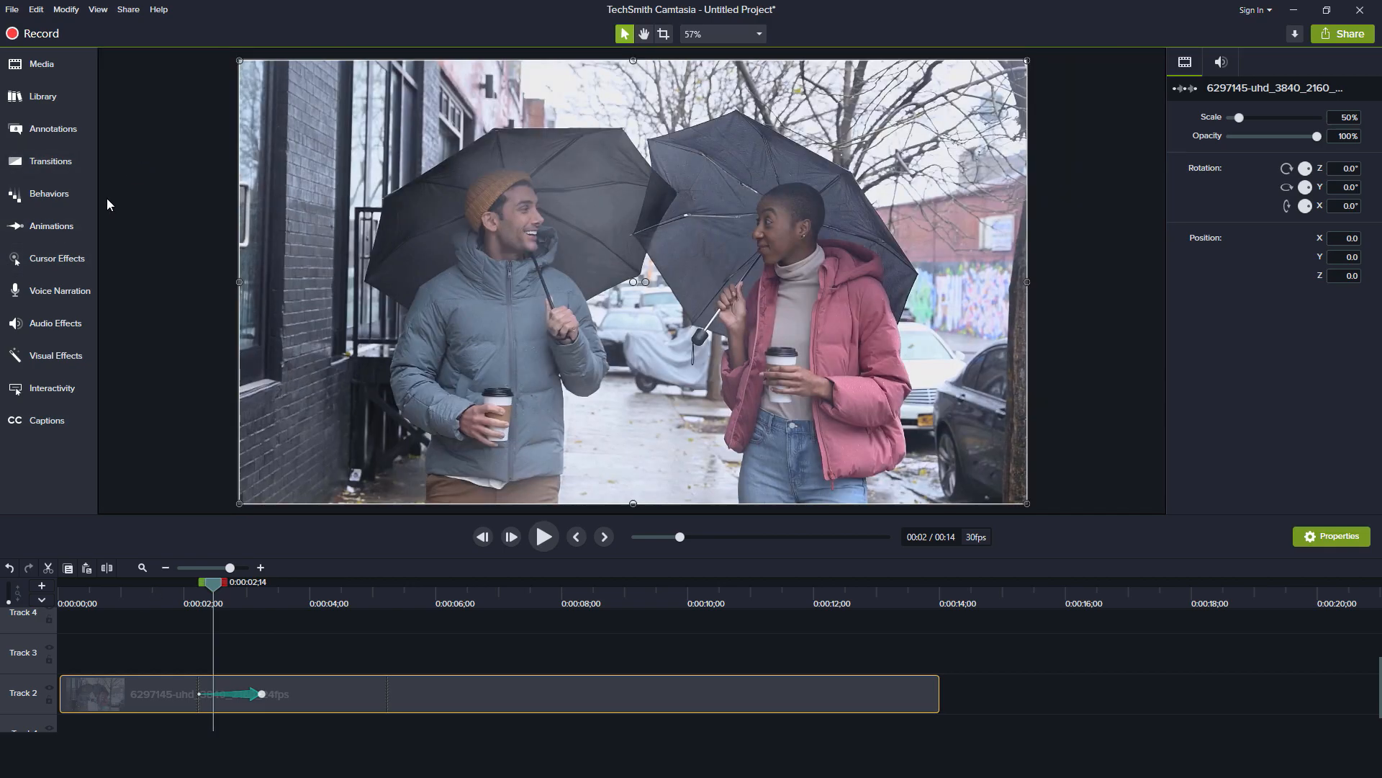
click(38, 228)
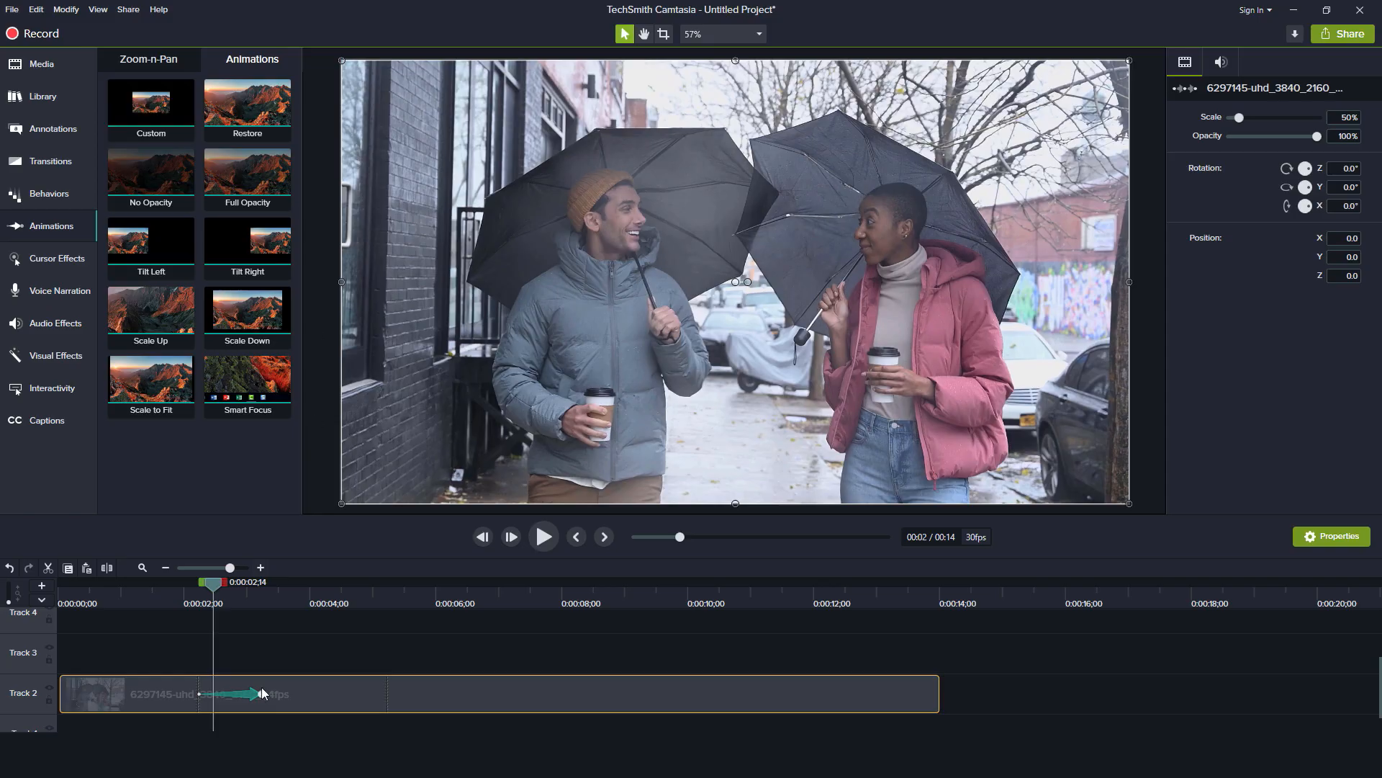
click(238, 694)
drag(214, 587, 268, 599)
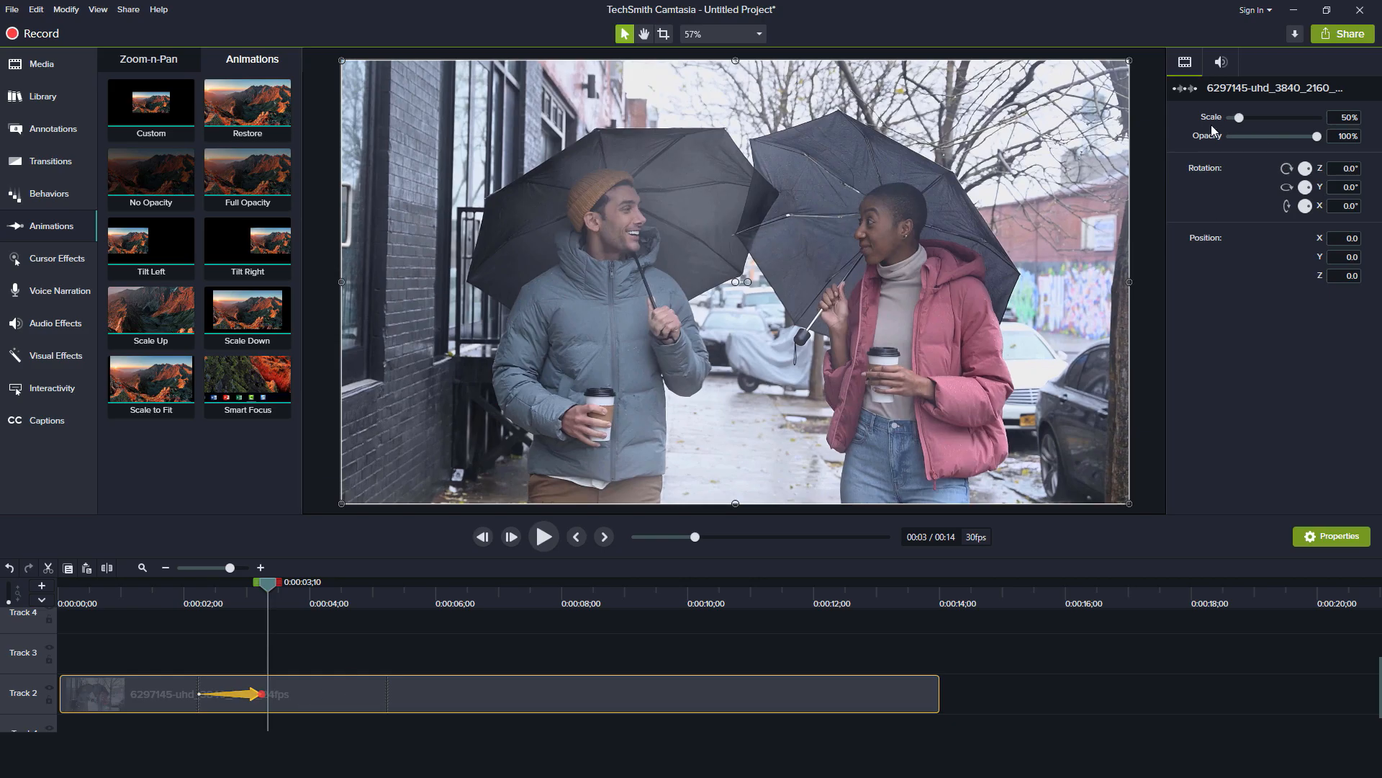
drag(1238, 116, 1251, 115)
drag(719, 189, 815, 278)
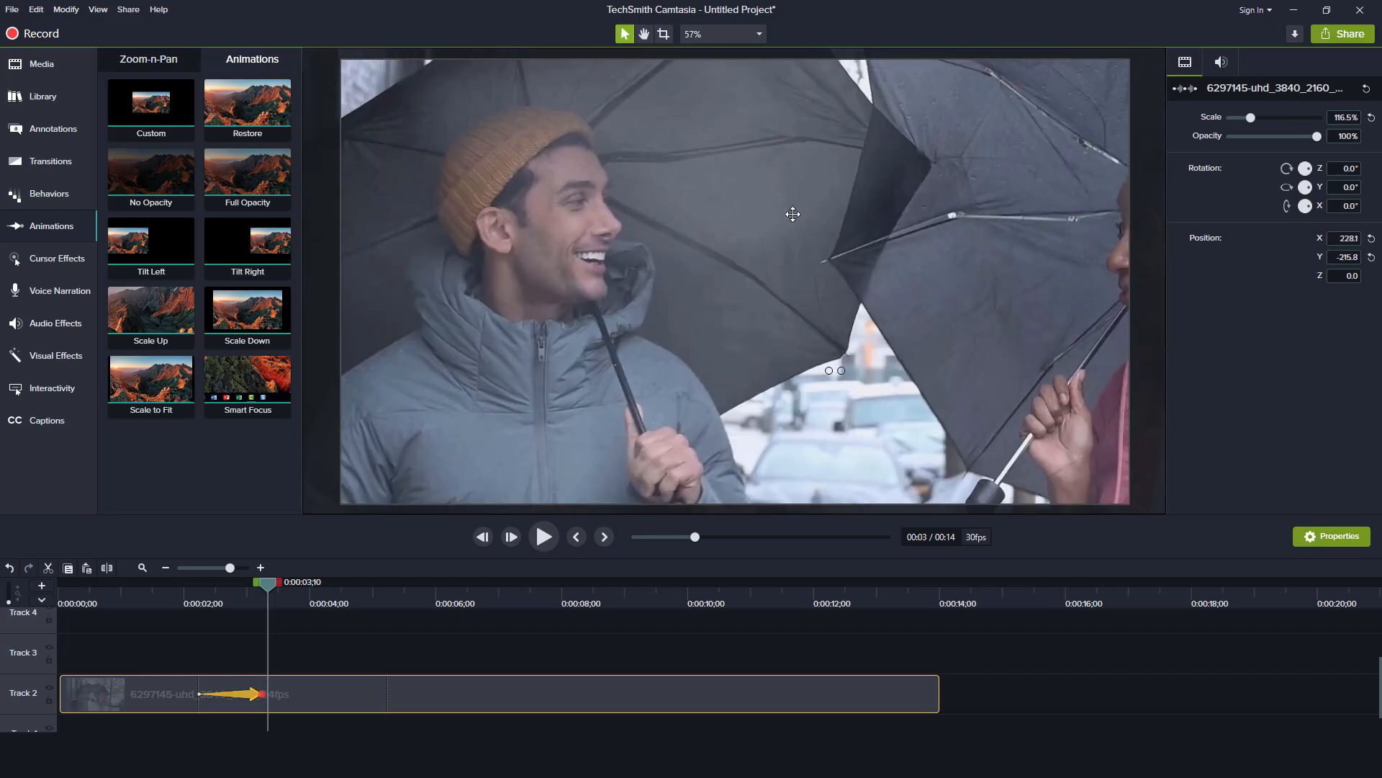
drag(637, 332, 990, 331)
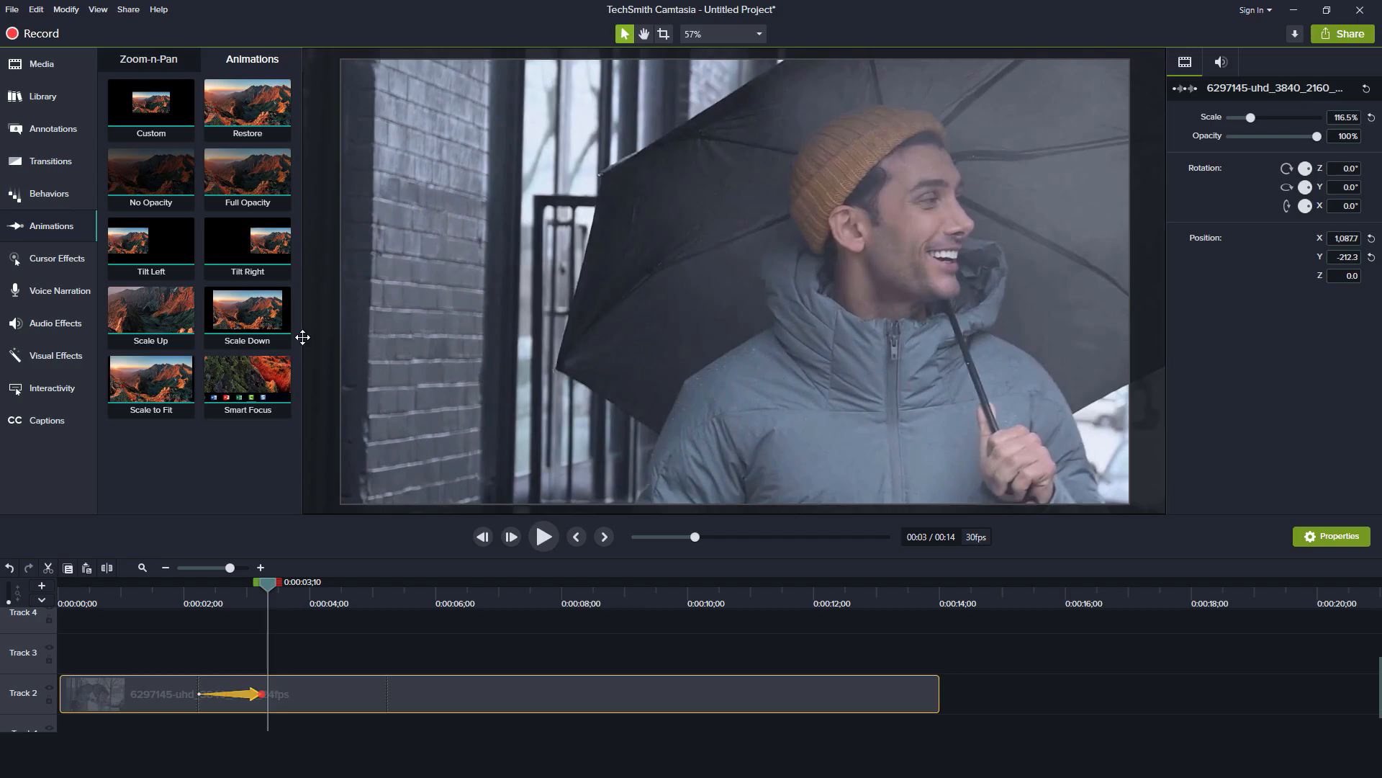
Replay the zoom on the Track 2 clip from about 0:00:00;27 and pause at 0:00:03;16
click(187, 591)
click(116, 592)
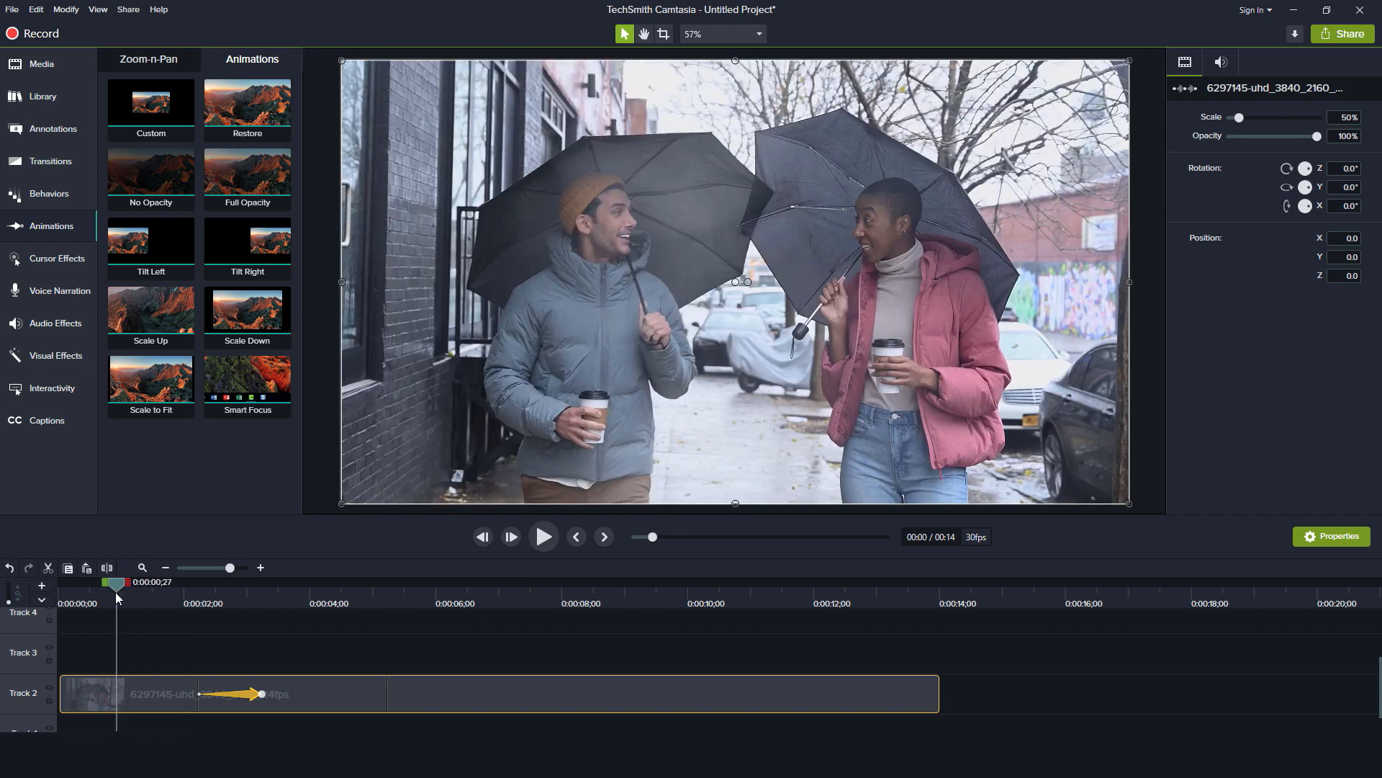
key(space)
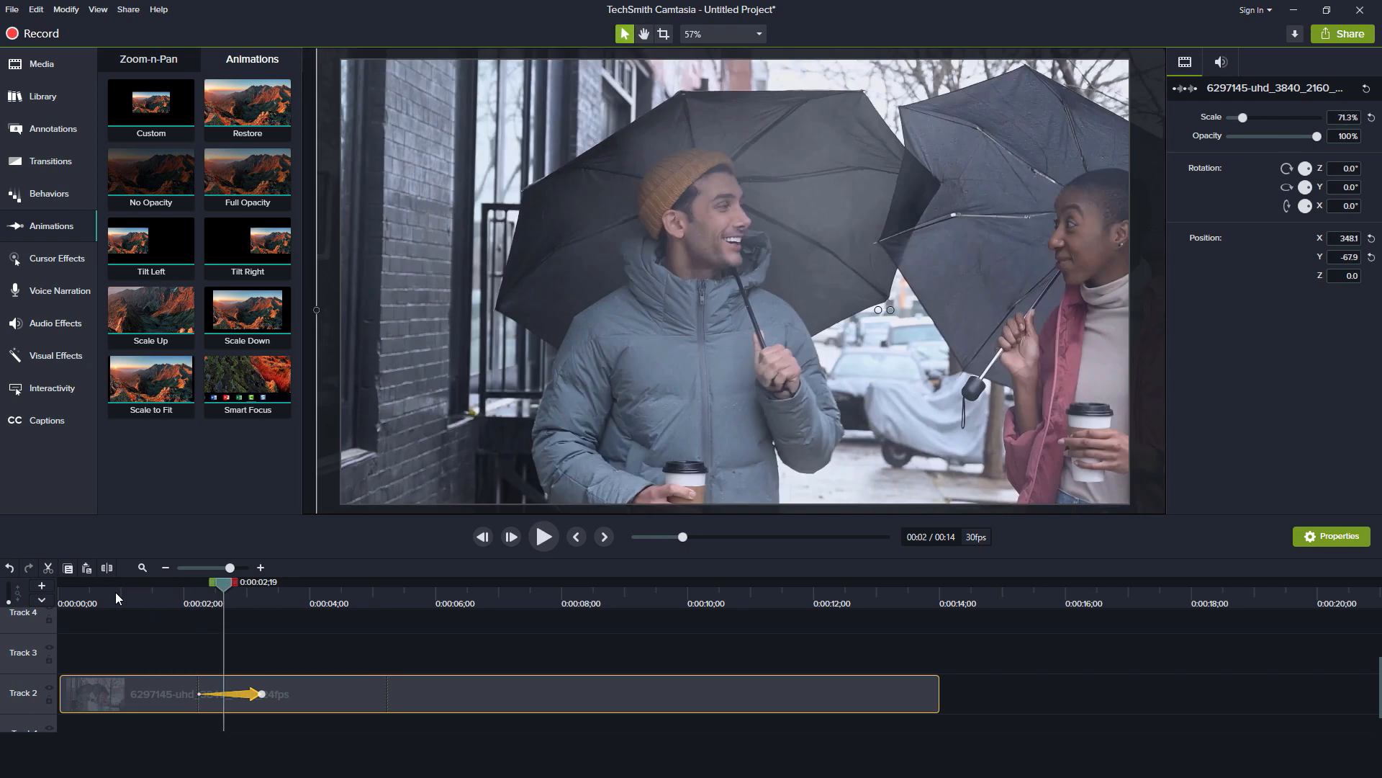
key(space)
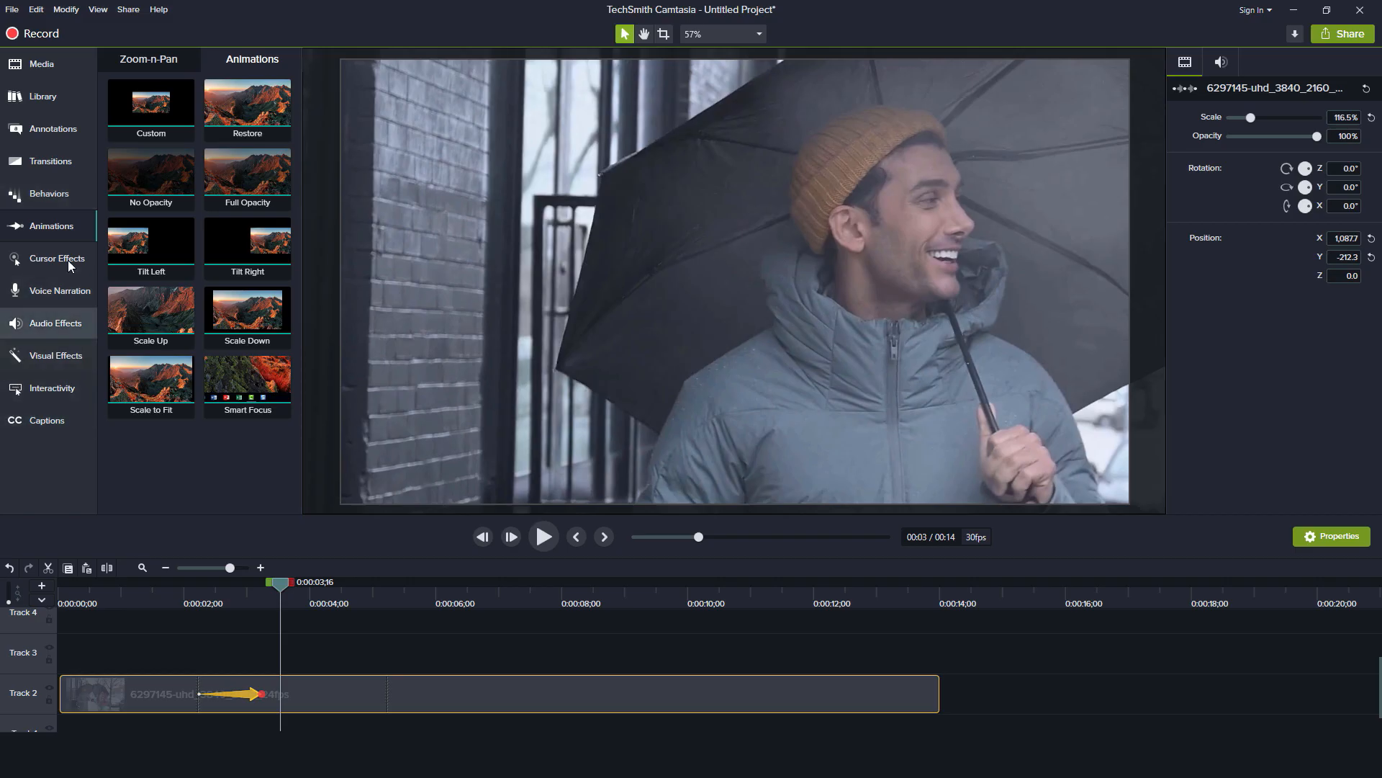
Add a plain text callout to Track 3 at 0:00:03;16 and place it beside the man, over the dark gate
click(36, 130)
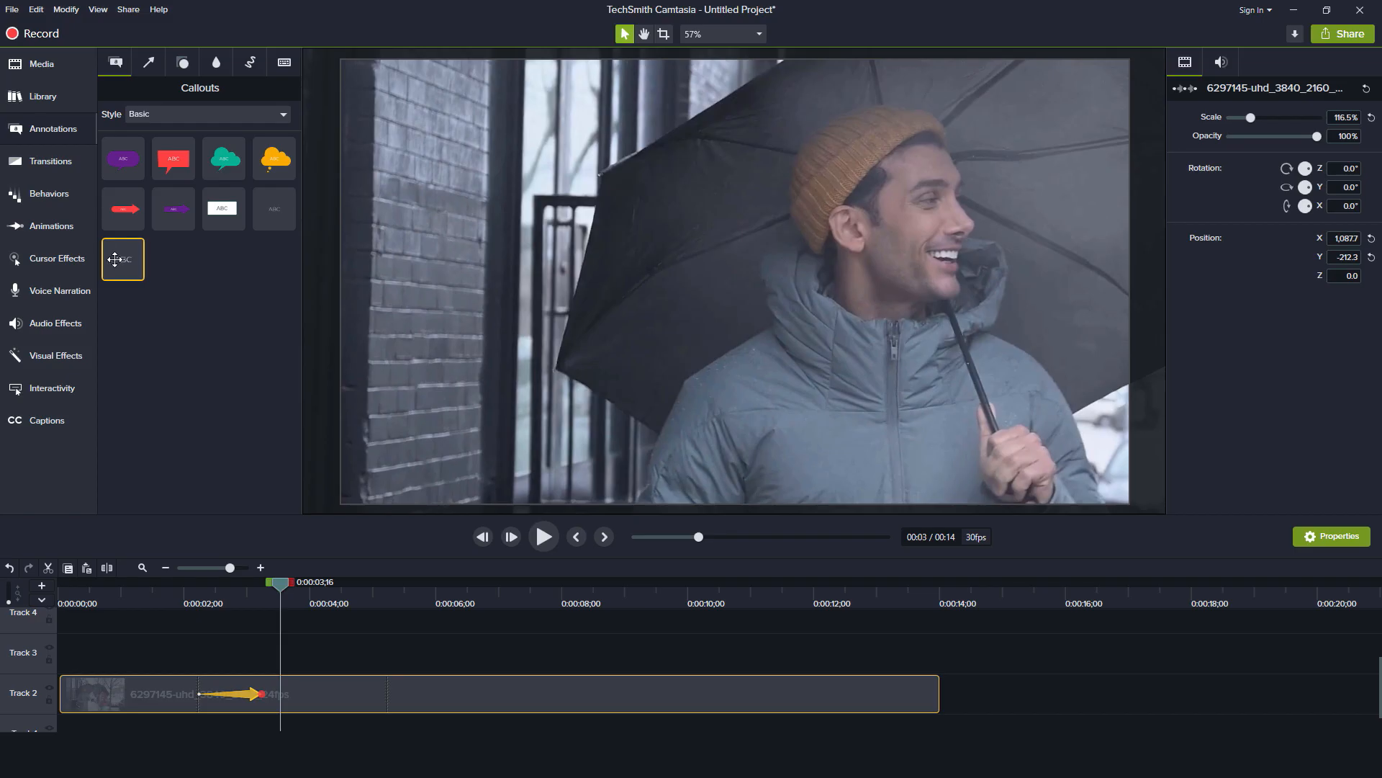
drag(153, 303, 286, 663)
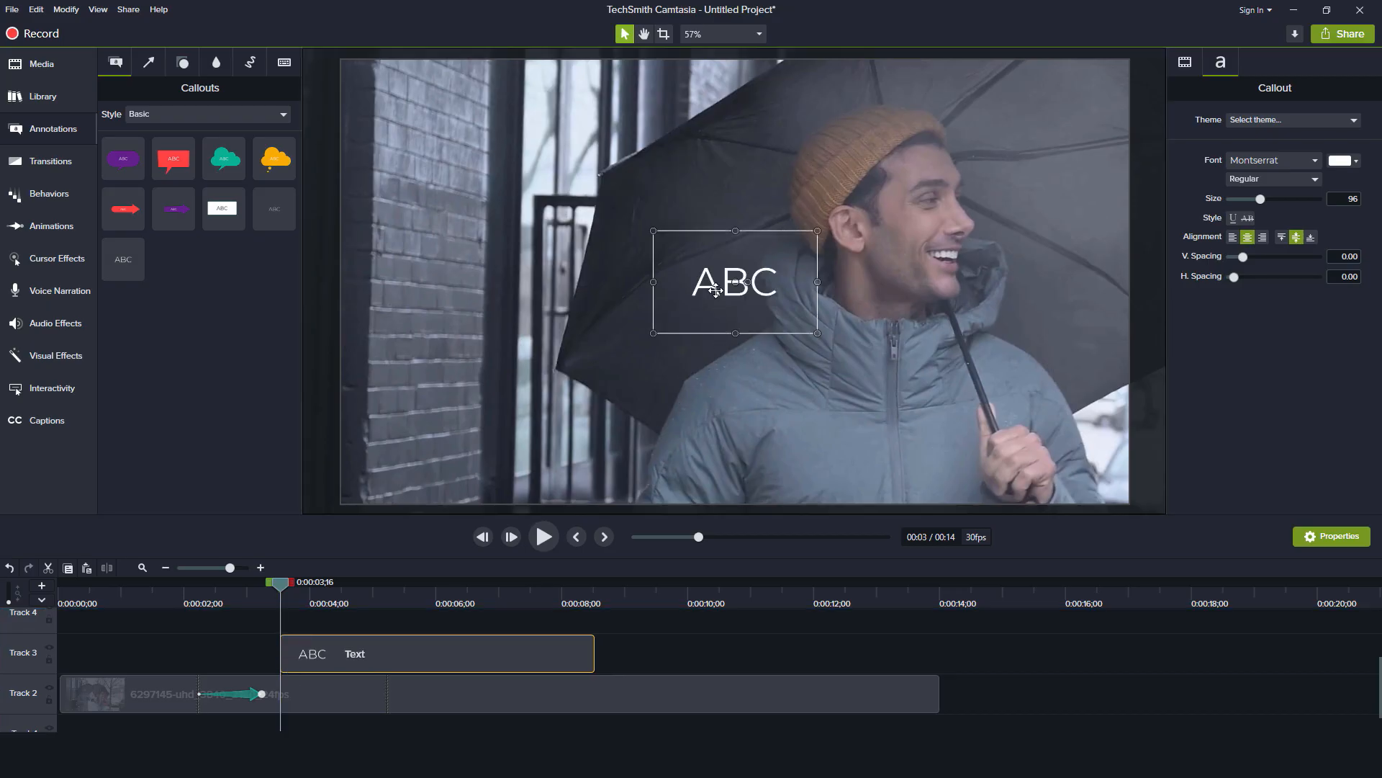
drag(717, 285, 520, 272)
click(534, 267)
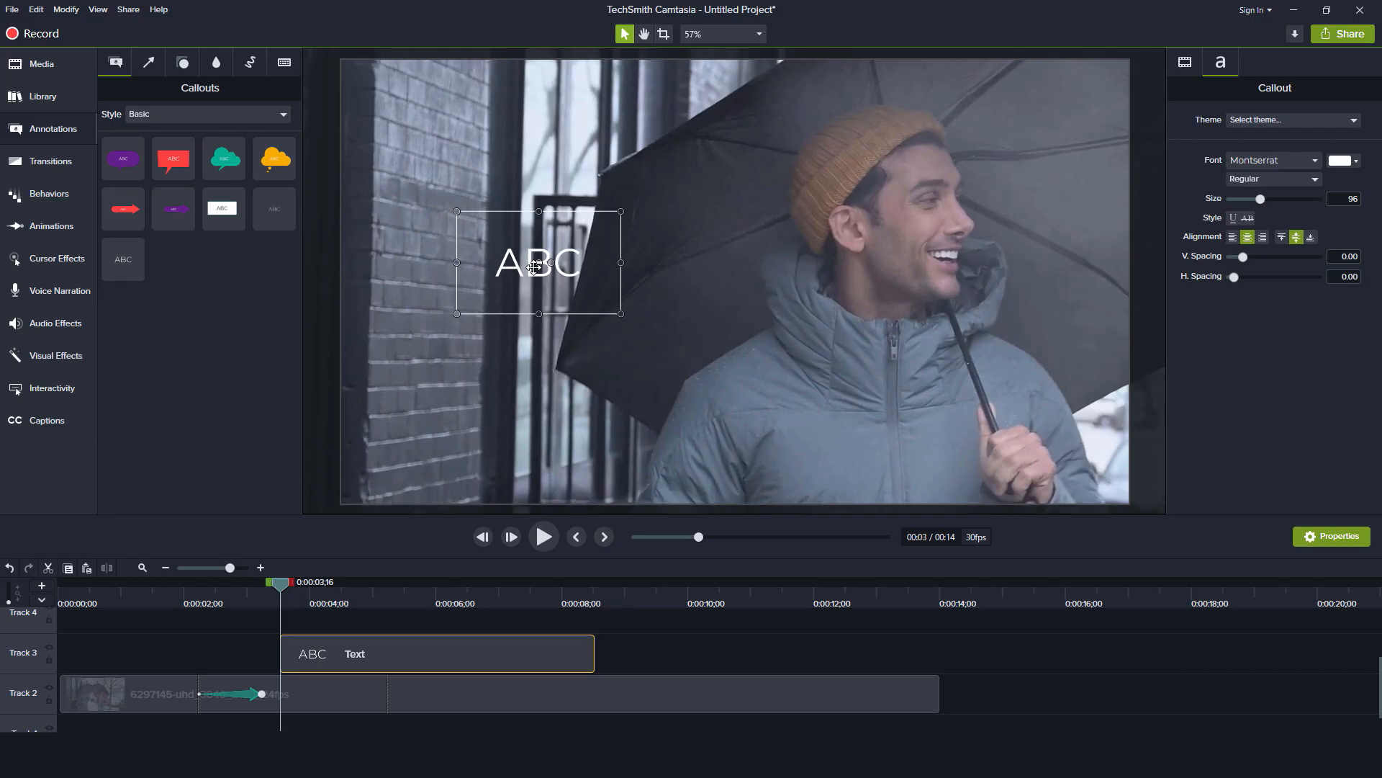
Replace the callout's placeholder text with the man's first name in capital letters
double_click(534, 267)
text(daniel)
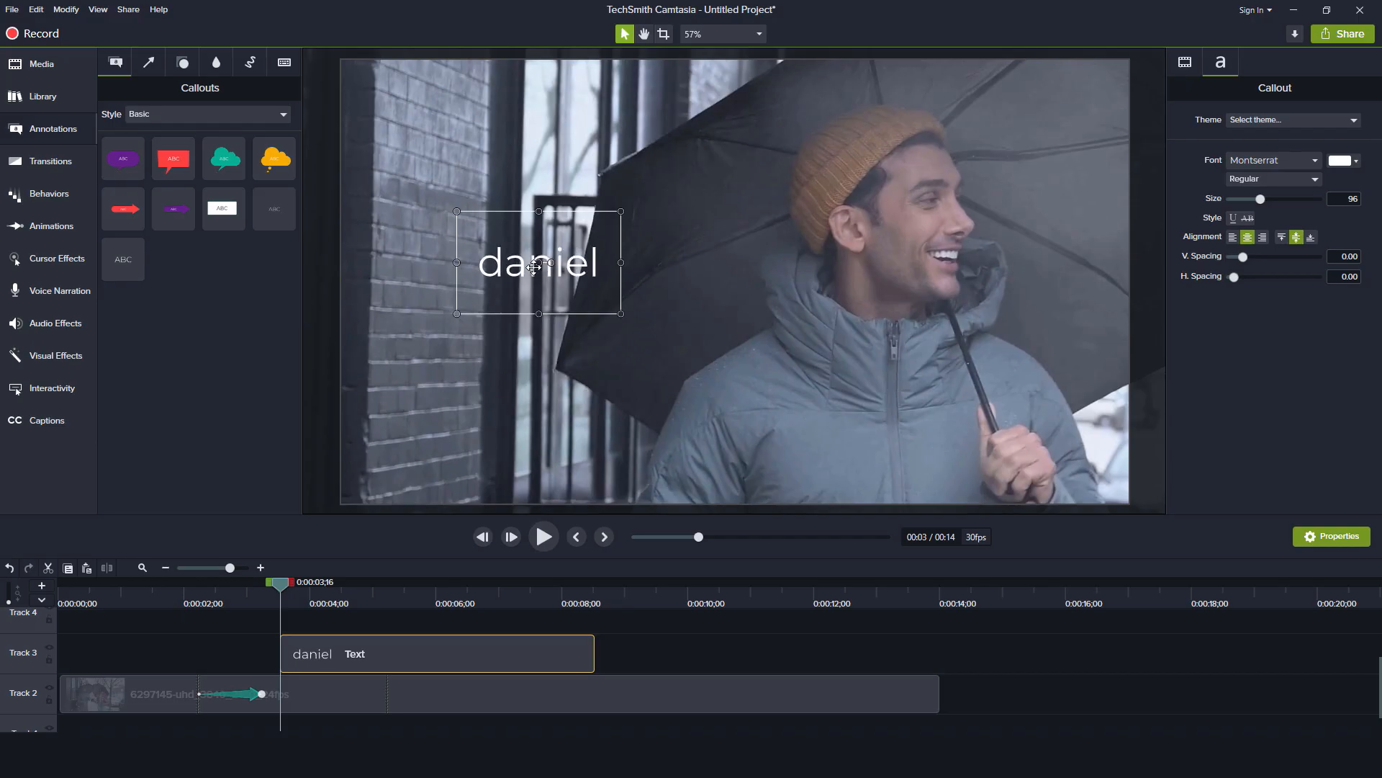
key(BackSpace)
key(BackSpace)
key(BackSpace)
key(BackSpace)
key(BackSpace)
key(BackSpace)
text(D)
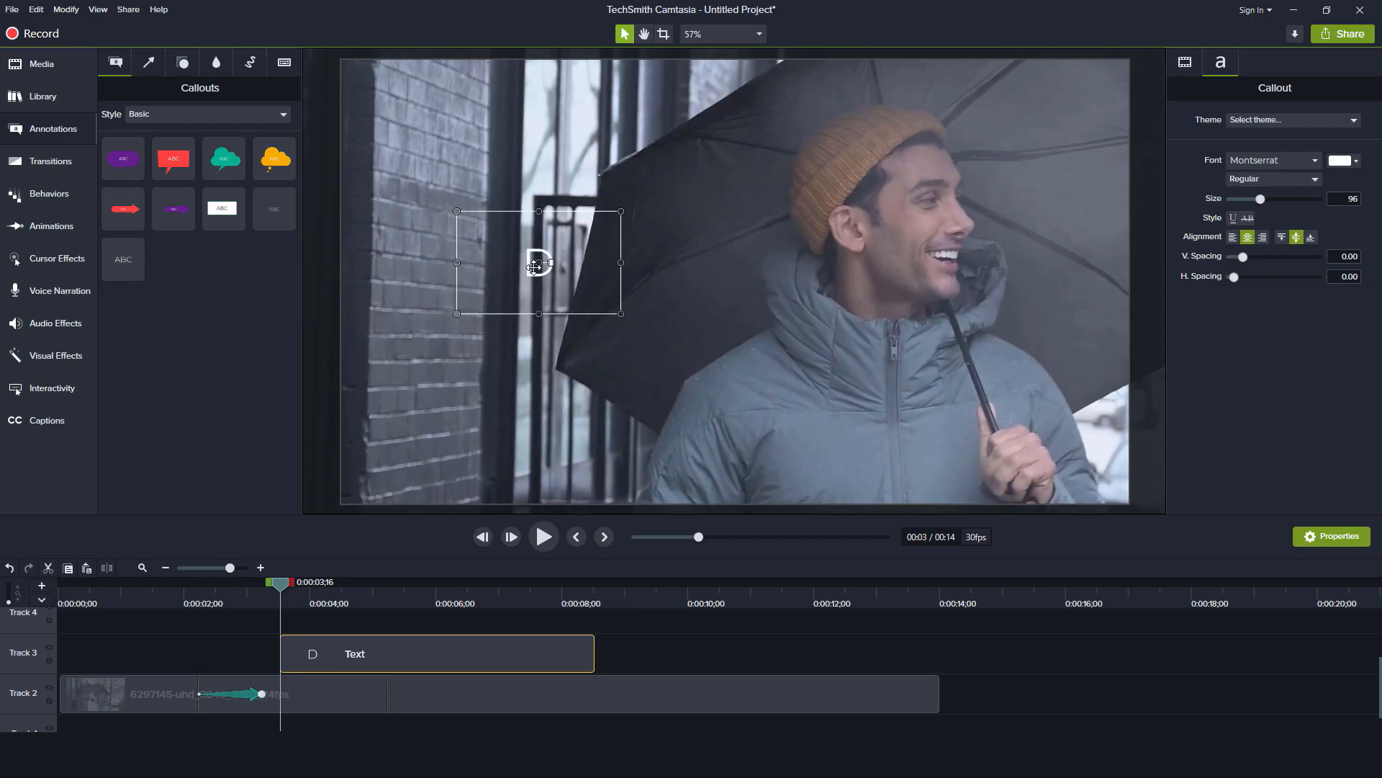
text(ANIEL)
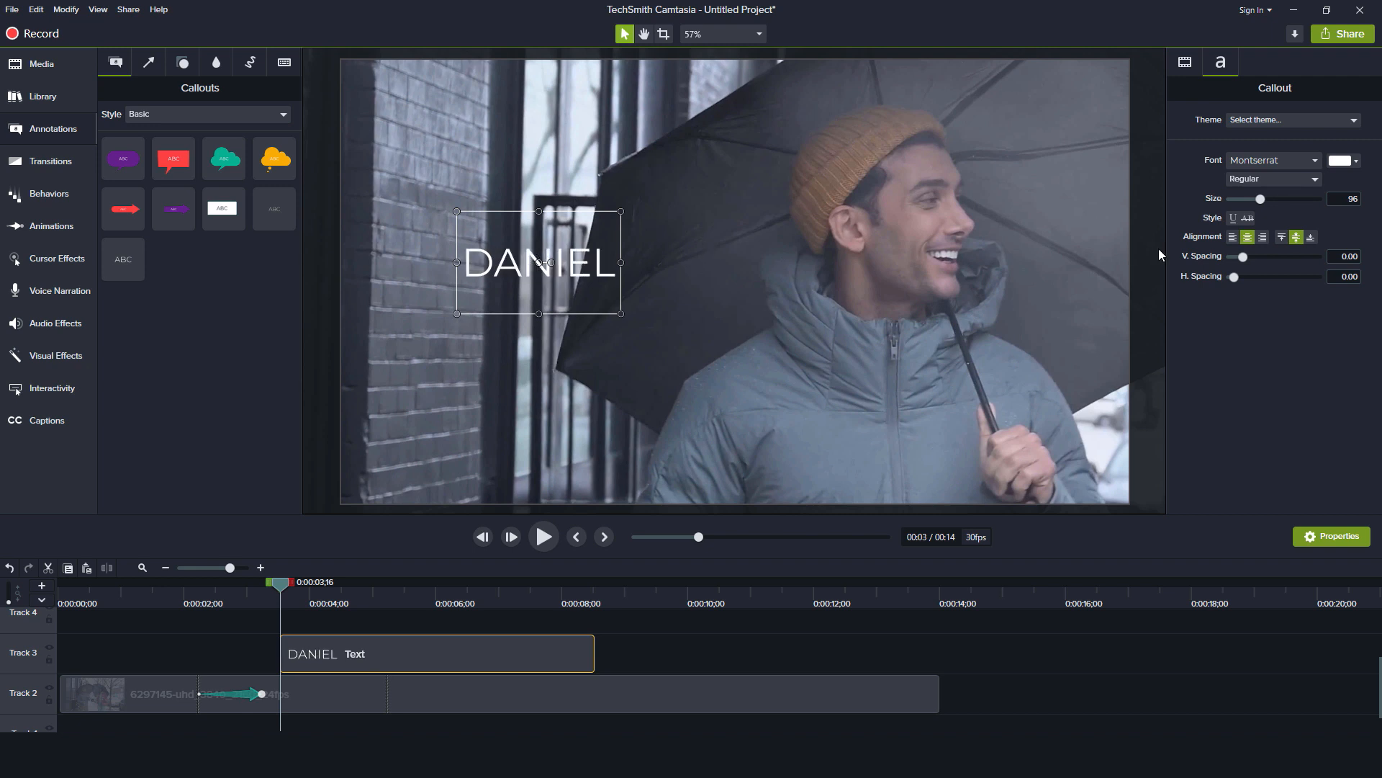
Enlarge the name text to size 155, shift it closer to the man, and widen its box toward the brick wall
drag(1263, 199, 1283, 202)
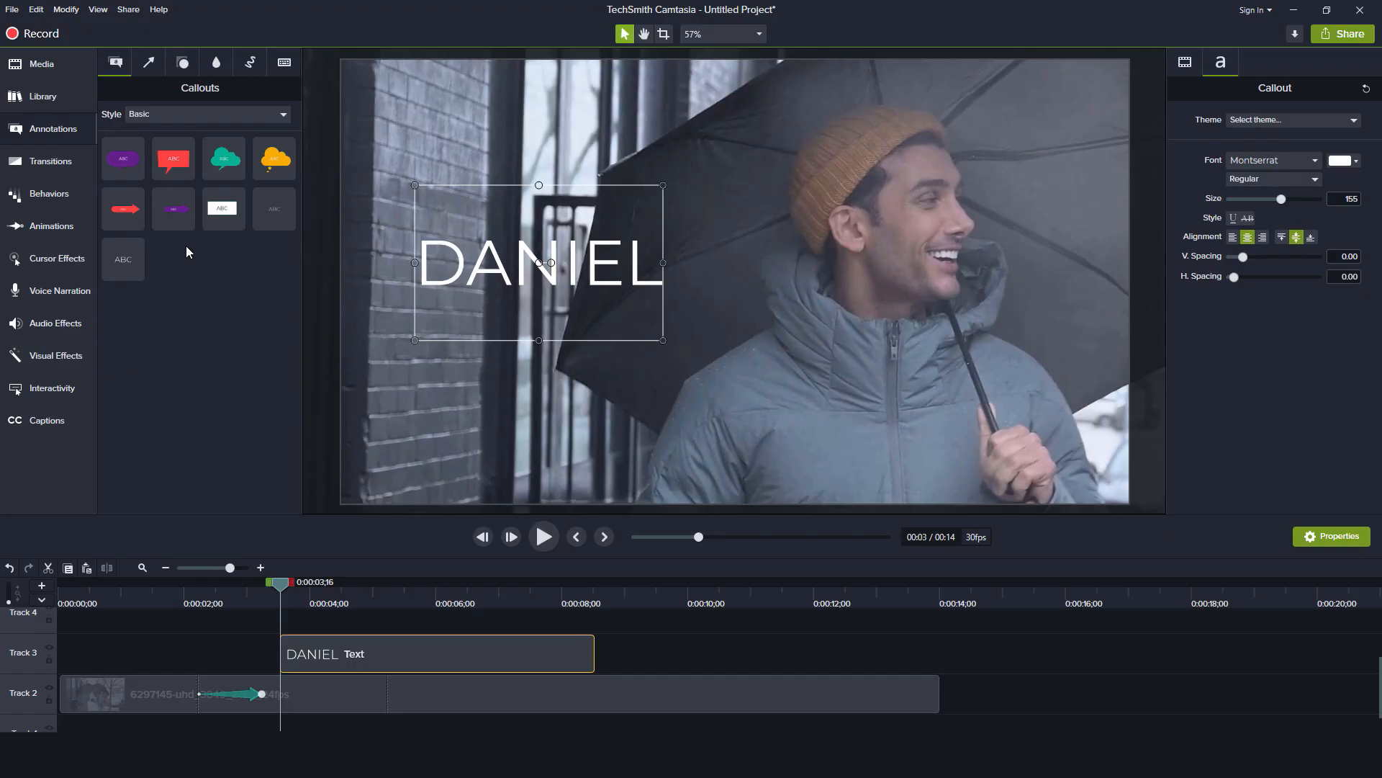
click(703, 636)
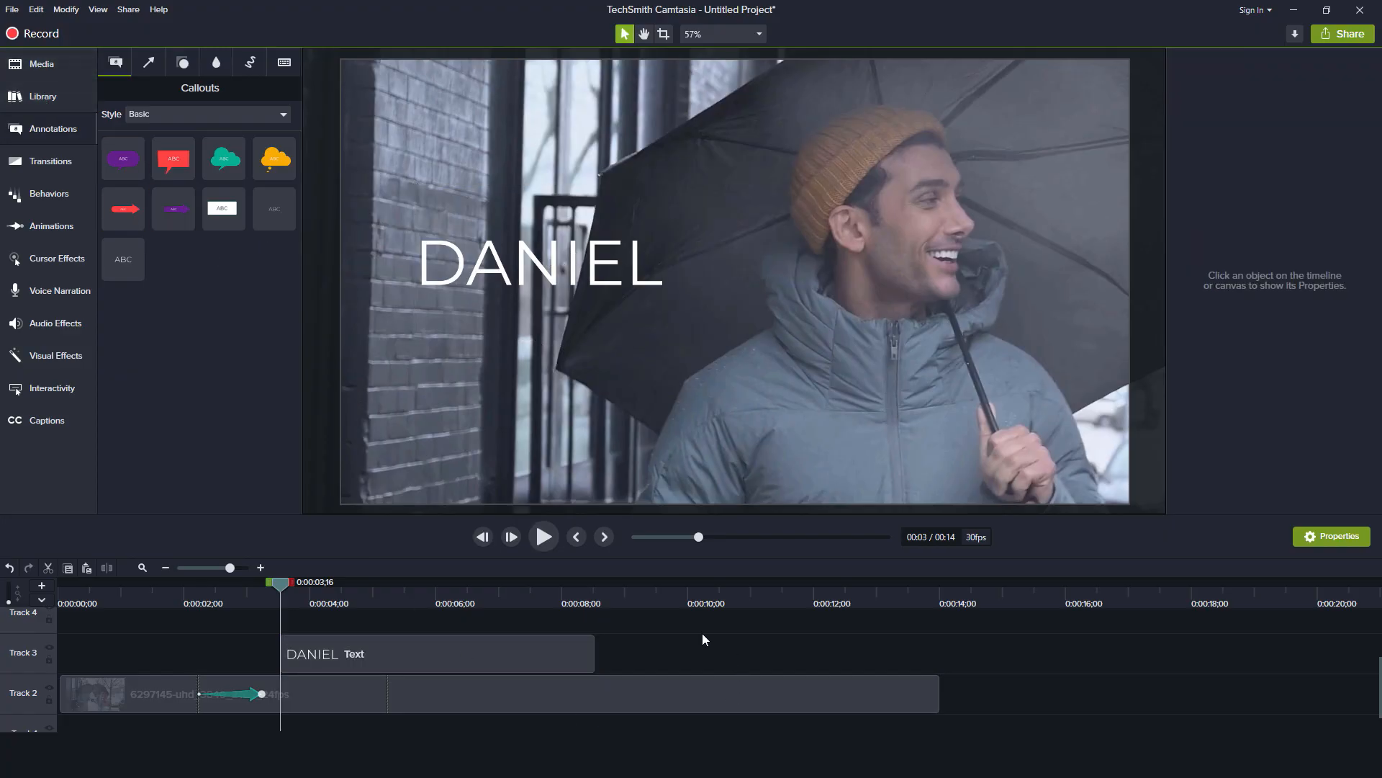
click(564, 261)
drag(582, 264, 632, 265)
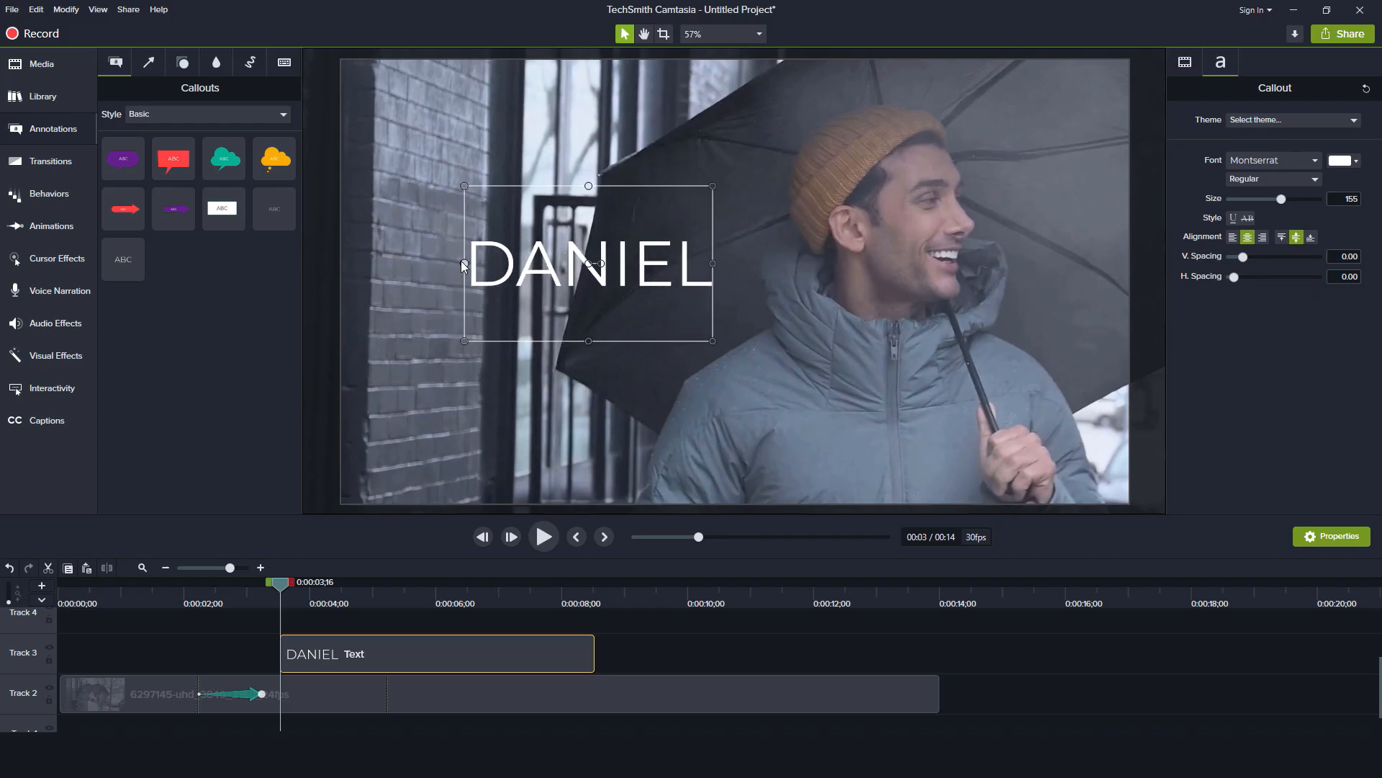
drag(464, 264, 393, 263)
Set the name text's size to 190, widen its box toward the man, and deselect the callout
double_click(616, 272)
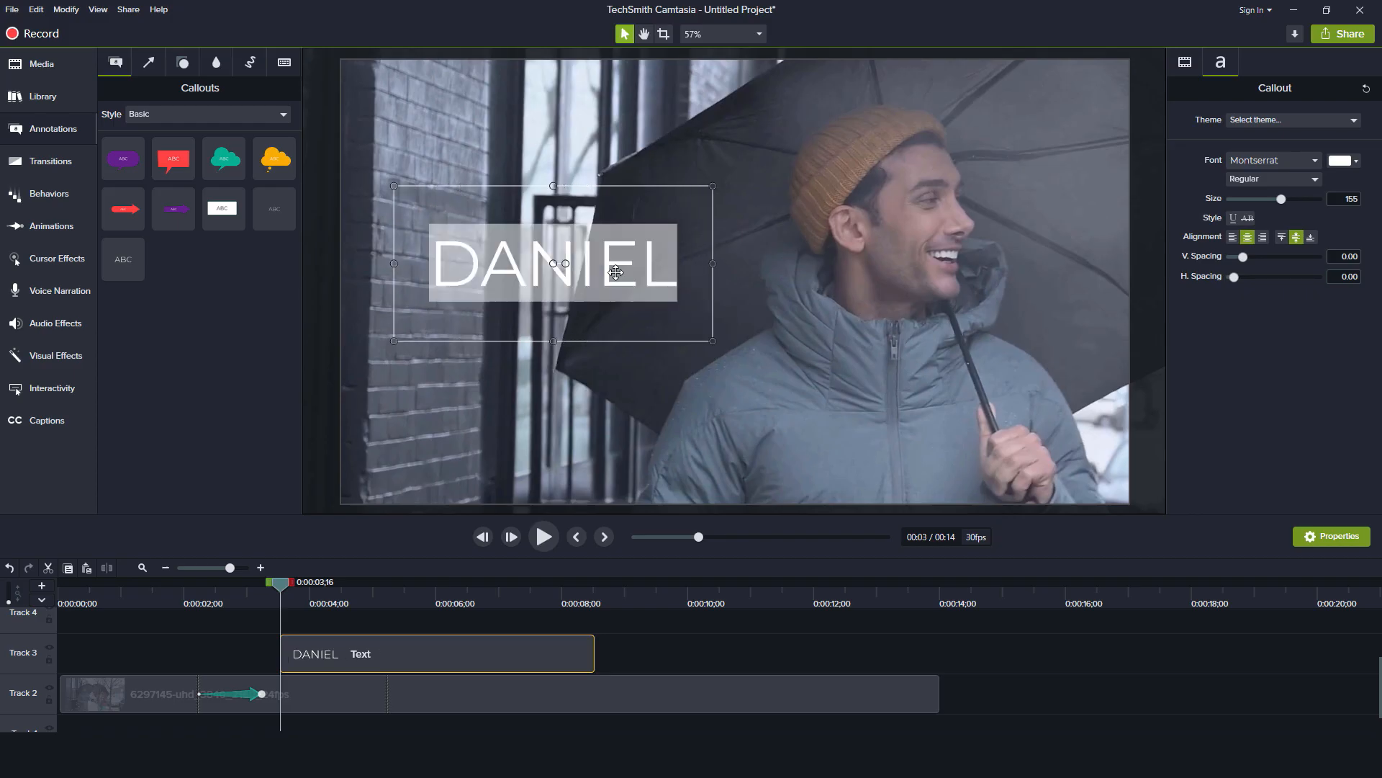
drag(1281, 203, 1293, 203)
click(713, 263)
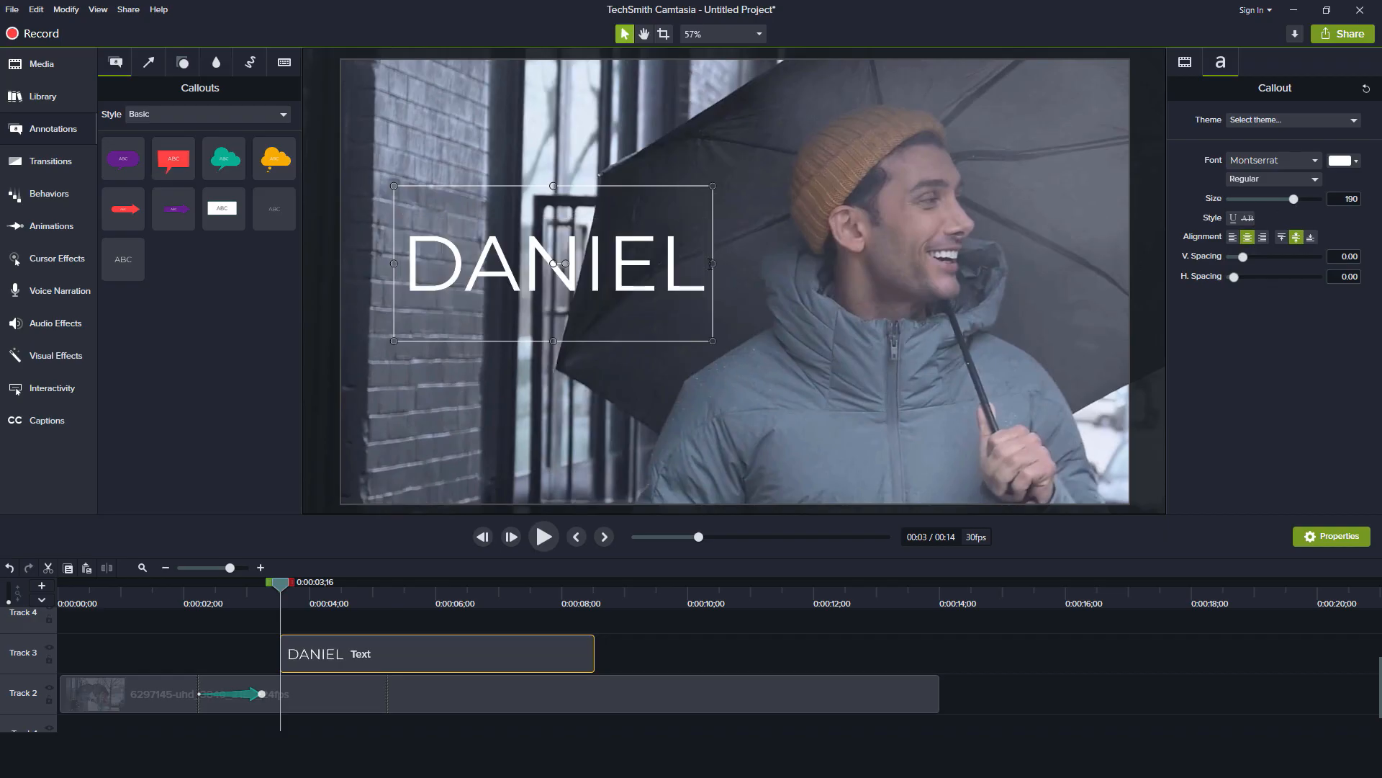
drag(713, 264, 749, 263)
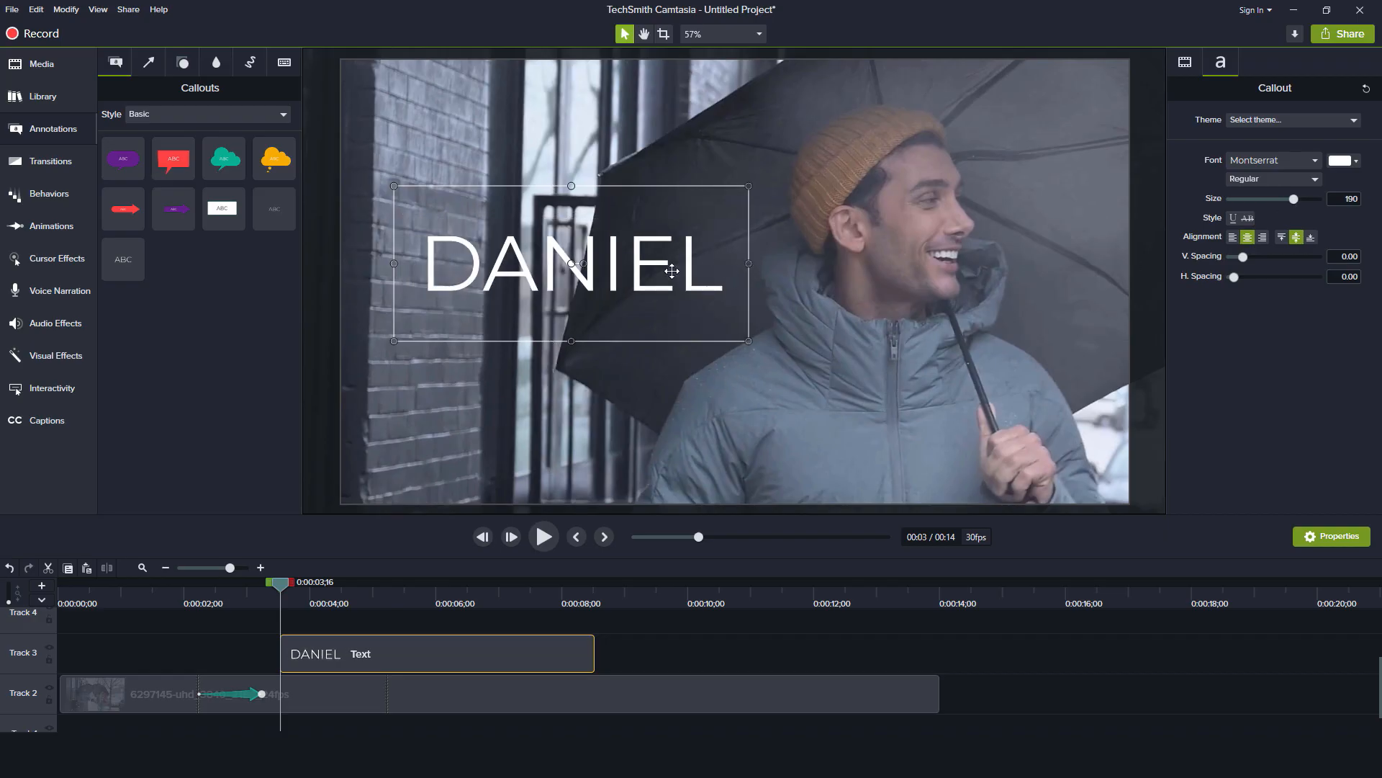
click(1043, 650)
Play the clip through the zoom twice to check how it leads into the name callout
click(167, 605)
key(space)
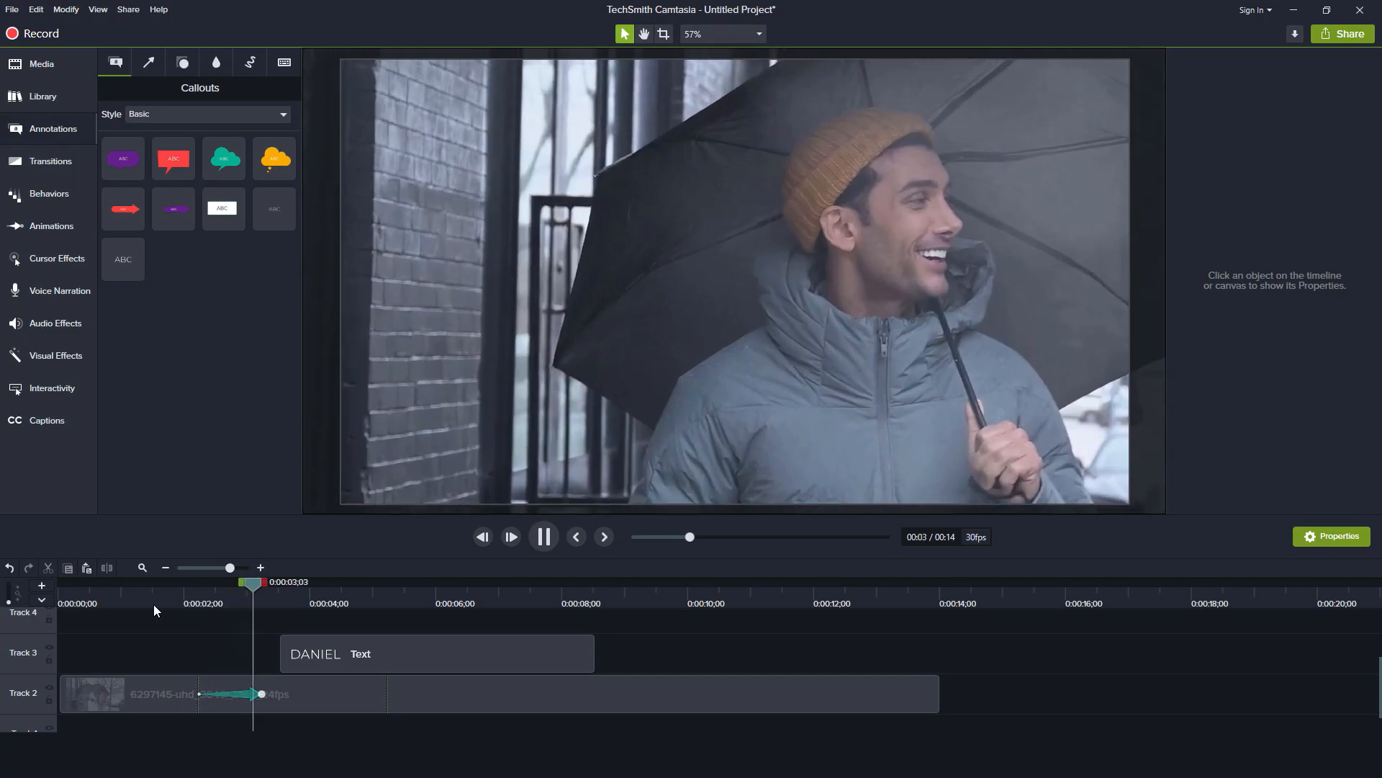
key(space)
click(102, 602)
key(space)
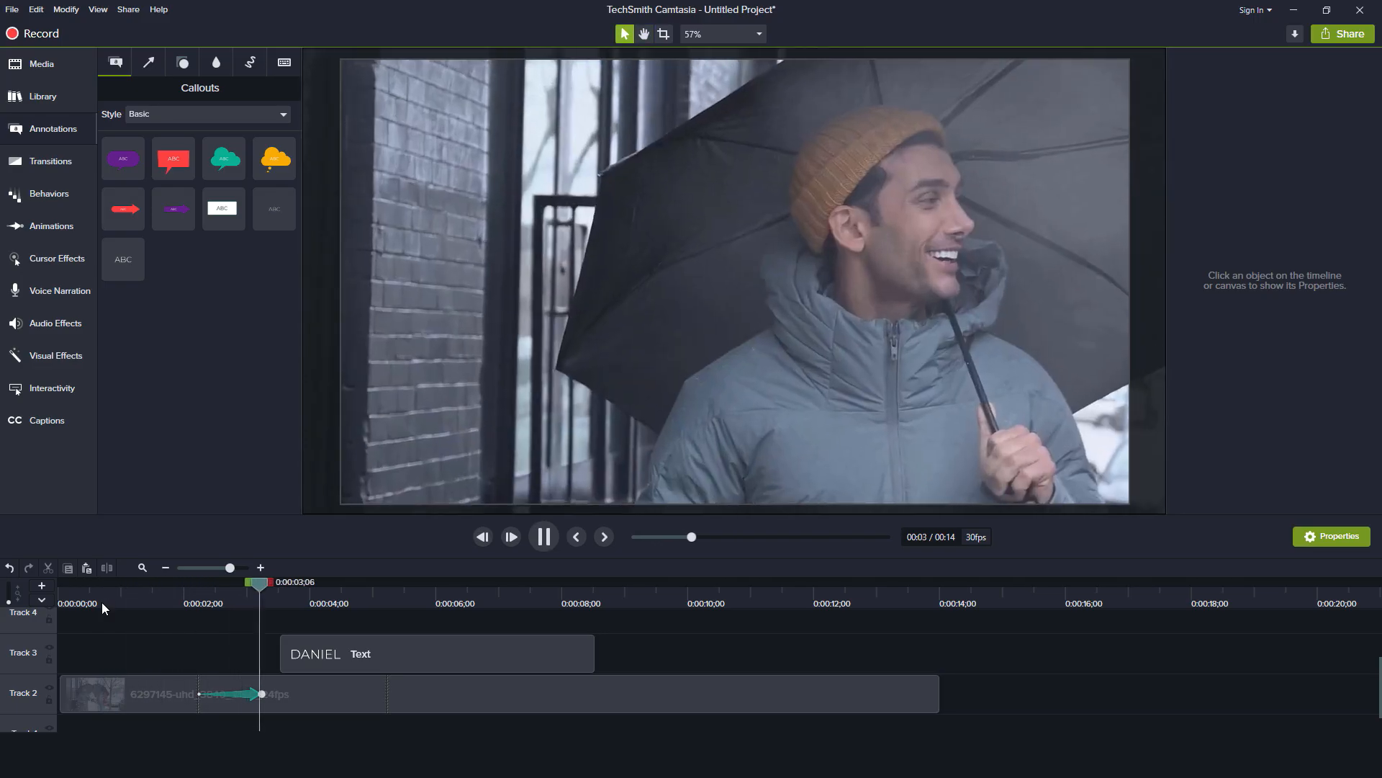
key(space)
Try shortening the zoom animation to end at 0:00:02;25 with the name callout starting there, and play the result
drag(260, 692, 236, 694)
click(337, 661)
drag(340, 658, 287, 660)
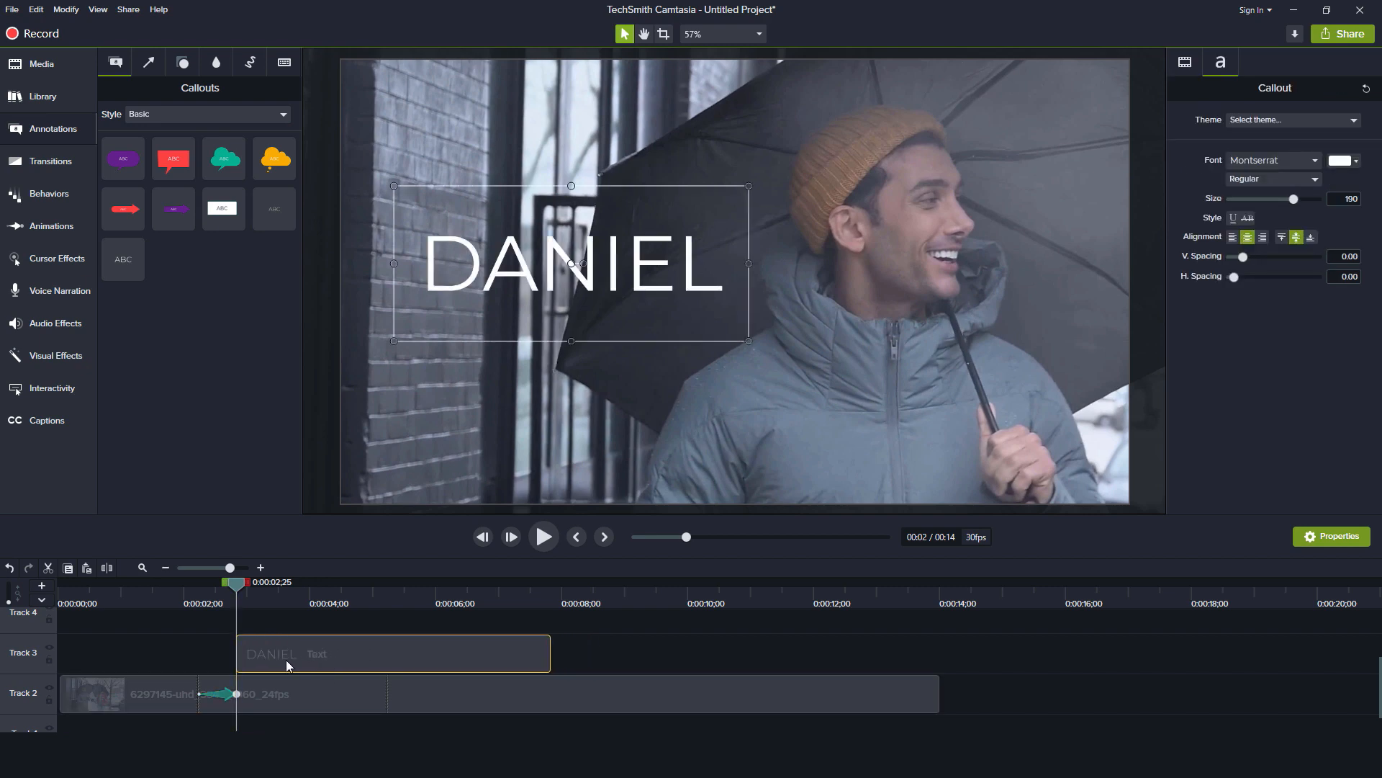
click(152, 593)
key(space)
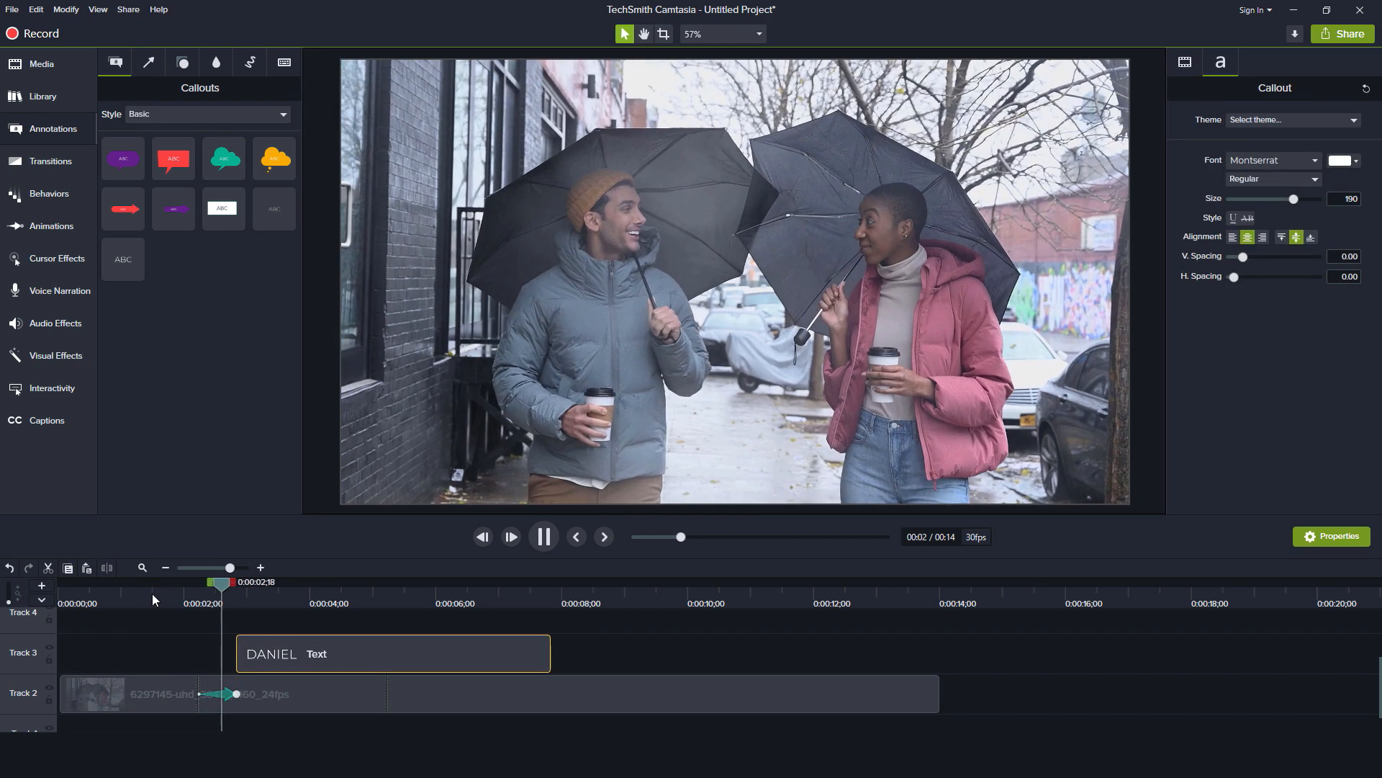
key(space)
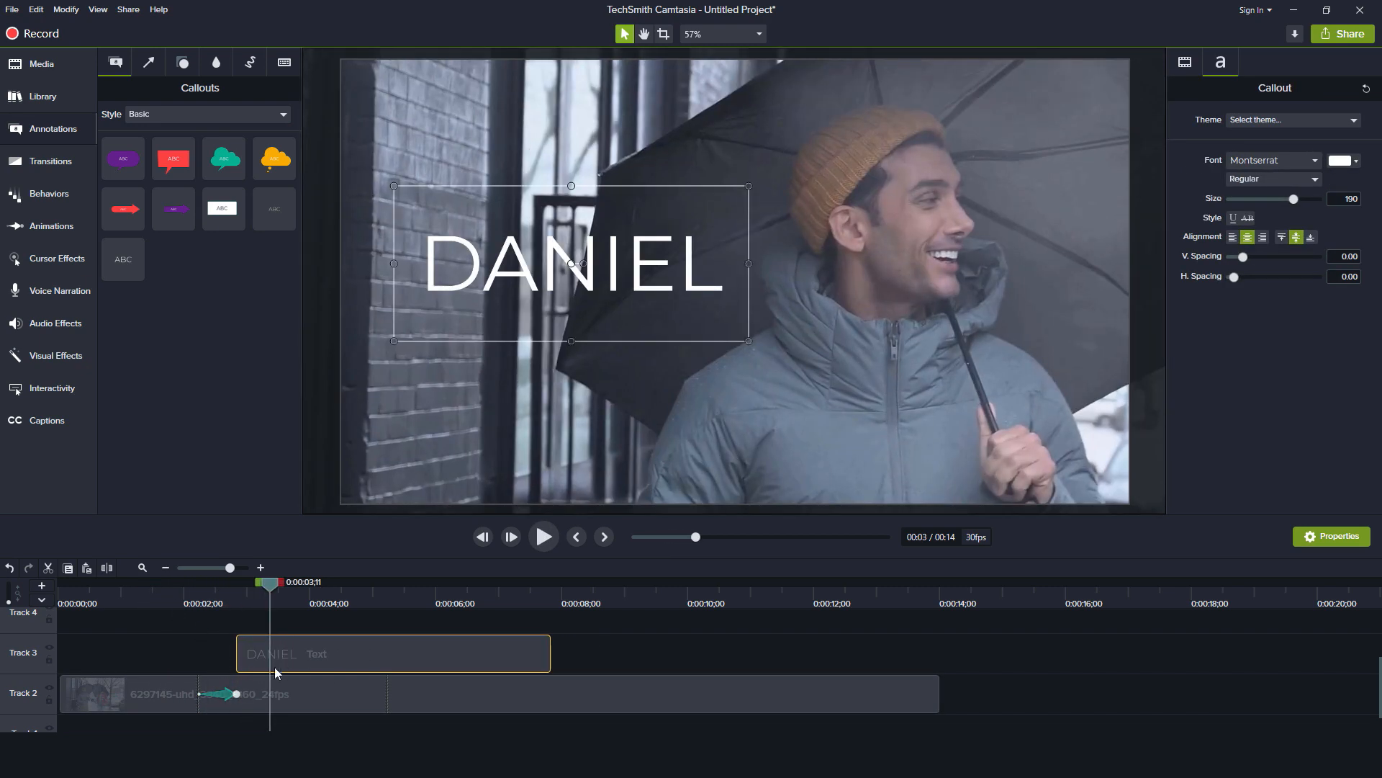
Lengthen the zoom animation to end at 0:00:03;07 and move the Track 3 name callout to start there
drag(275, 670, 310, 661)
drag(236, 693, 262, 694)
click(293, 651)
Play and scrub through the zoom into the name callout, and pause at 0:00:03;27
click(140, 593)
key(space)
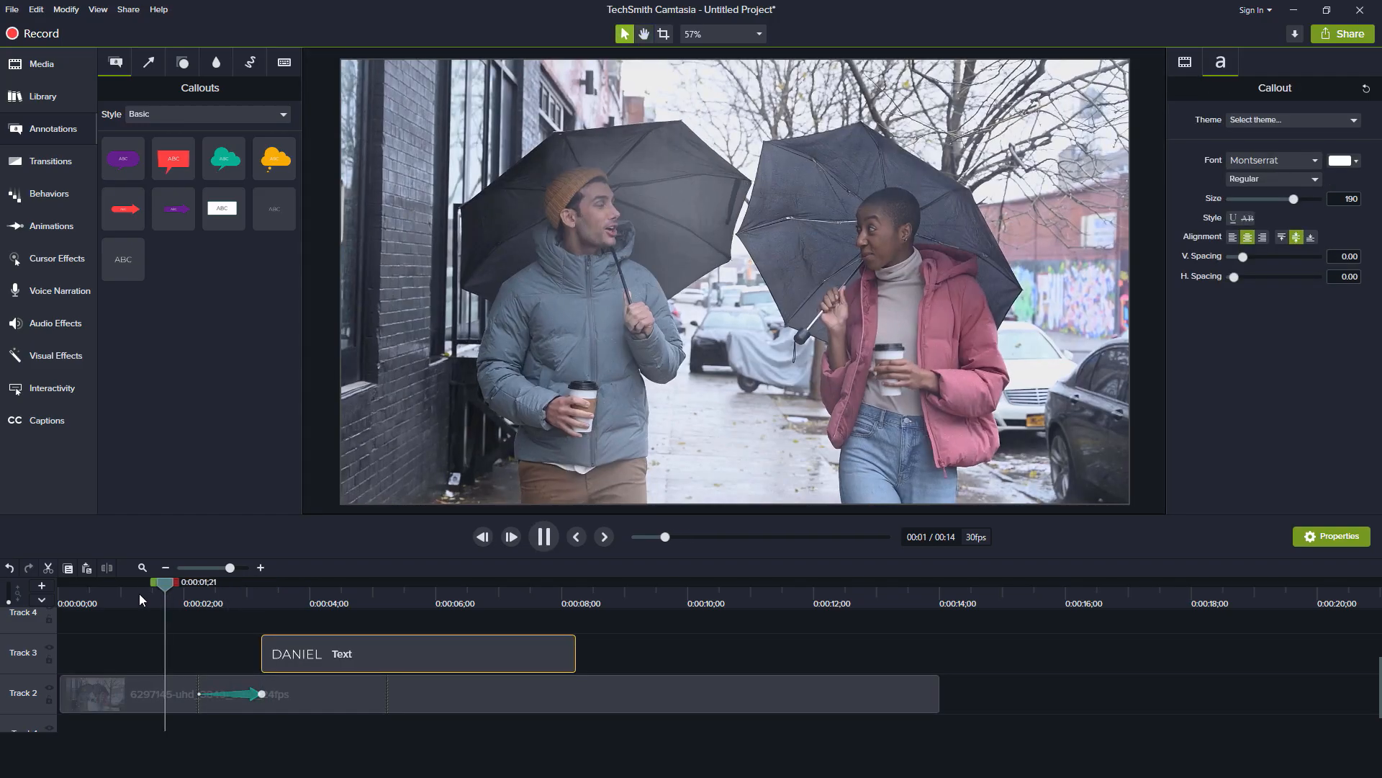
key(space)
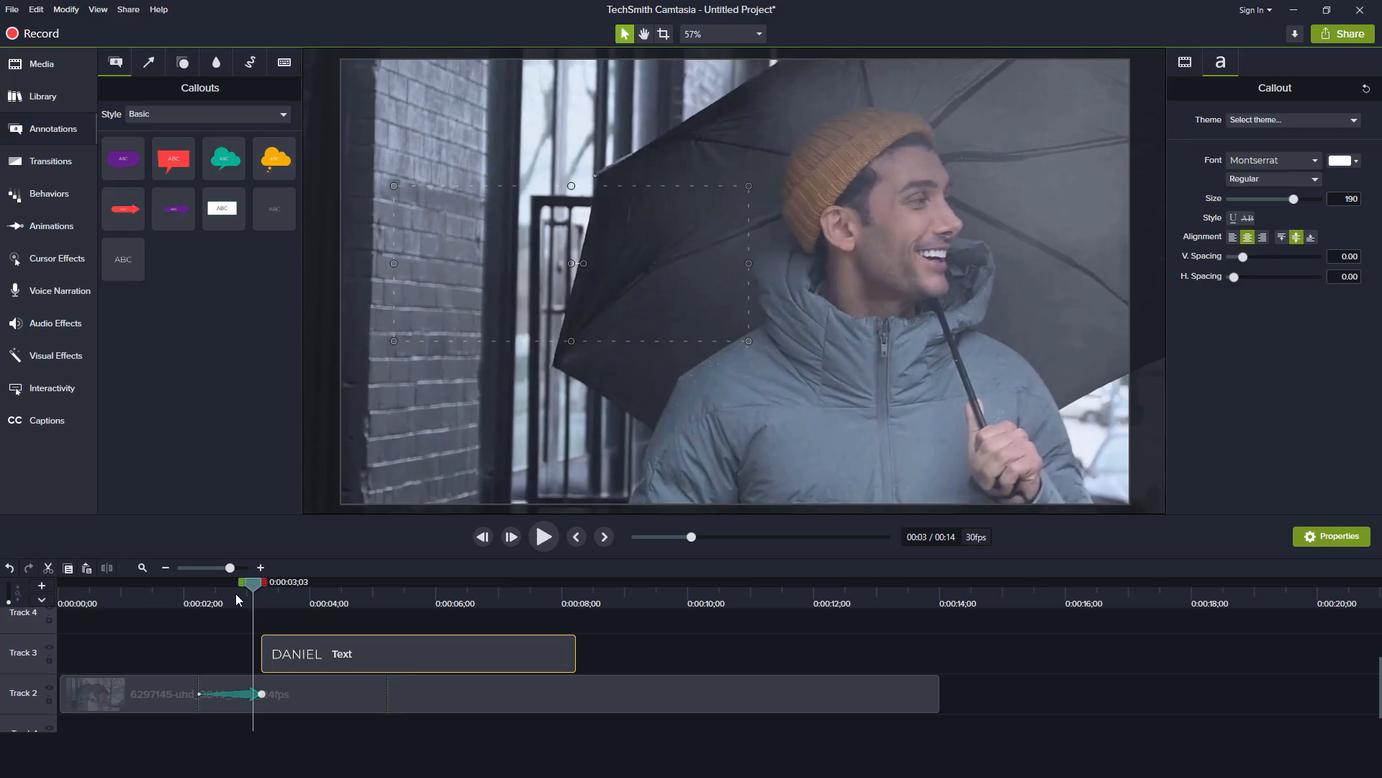
drag(251, 584, 120, 591)
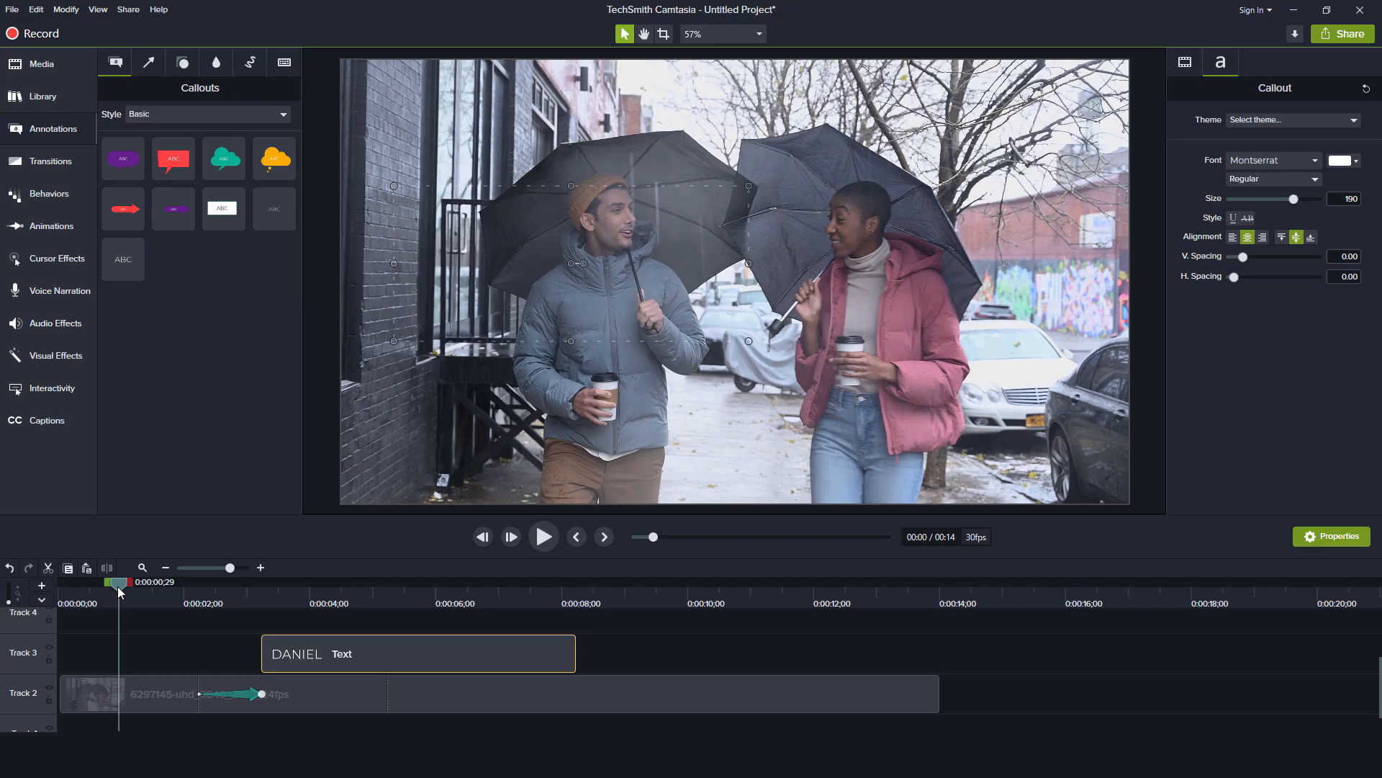
drag(120, 591, 259, 605)
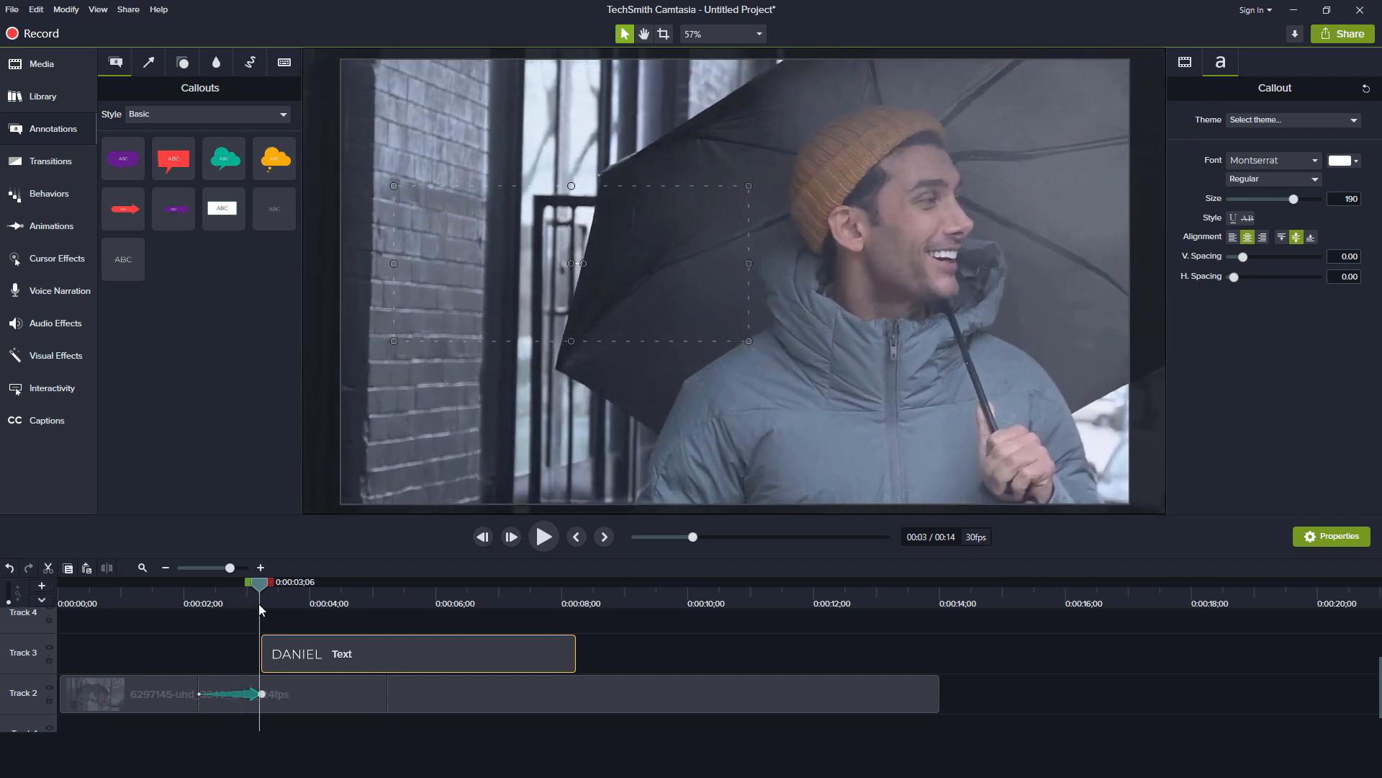
key(space)
key(space)
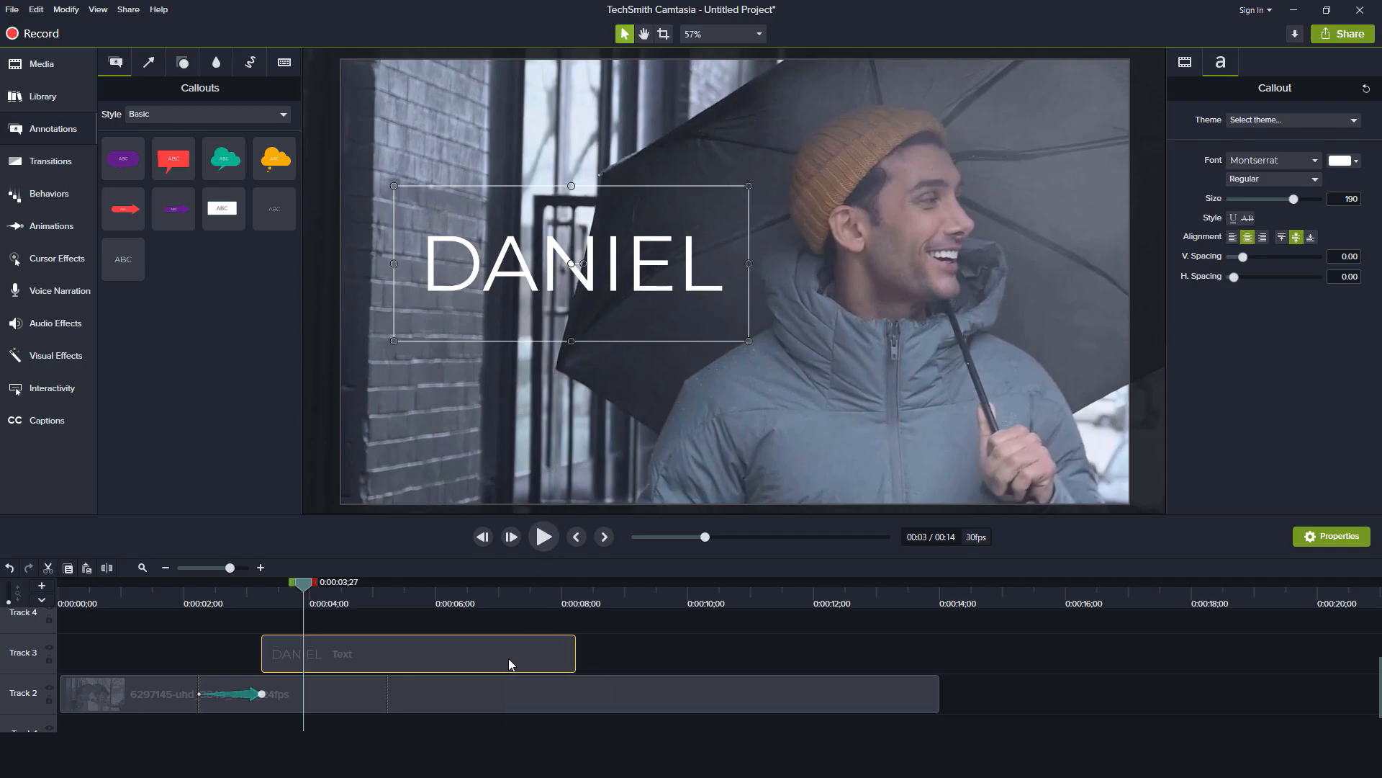
Duplicate the Track 3 name callout and place the copy on Track 4, directly above the original
right_click(467, 650)
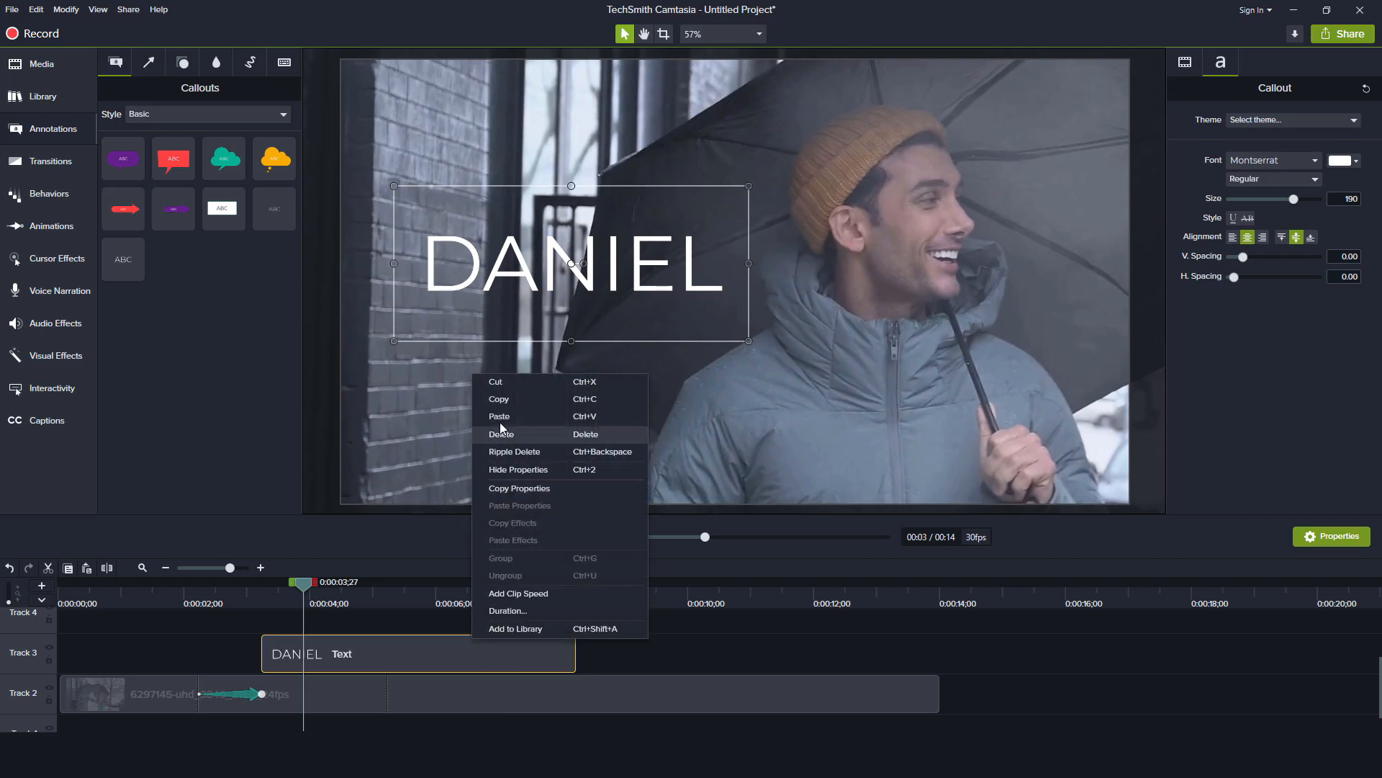
click(508, 399)
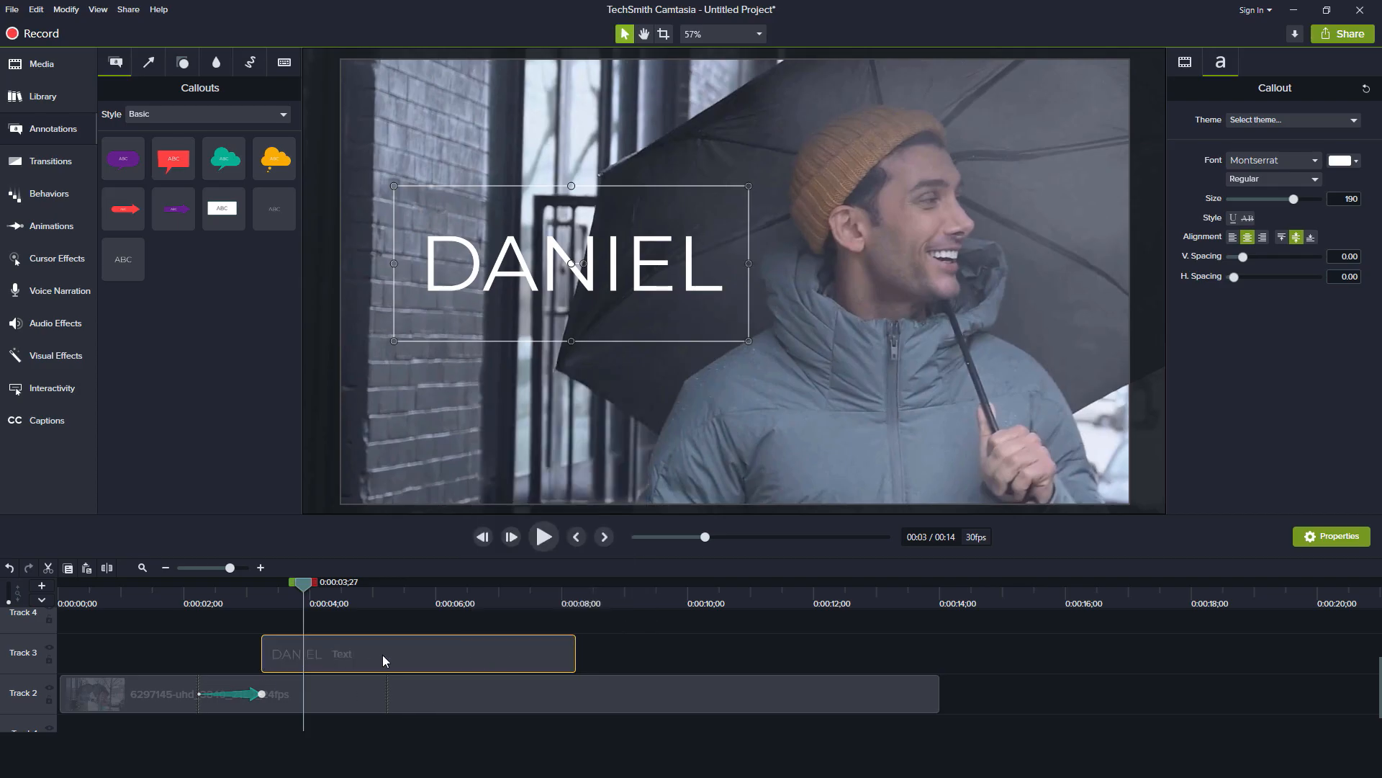
right_click(343, 660)
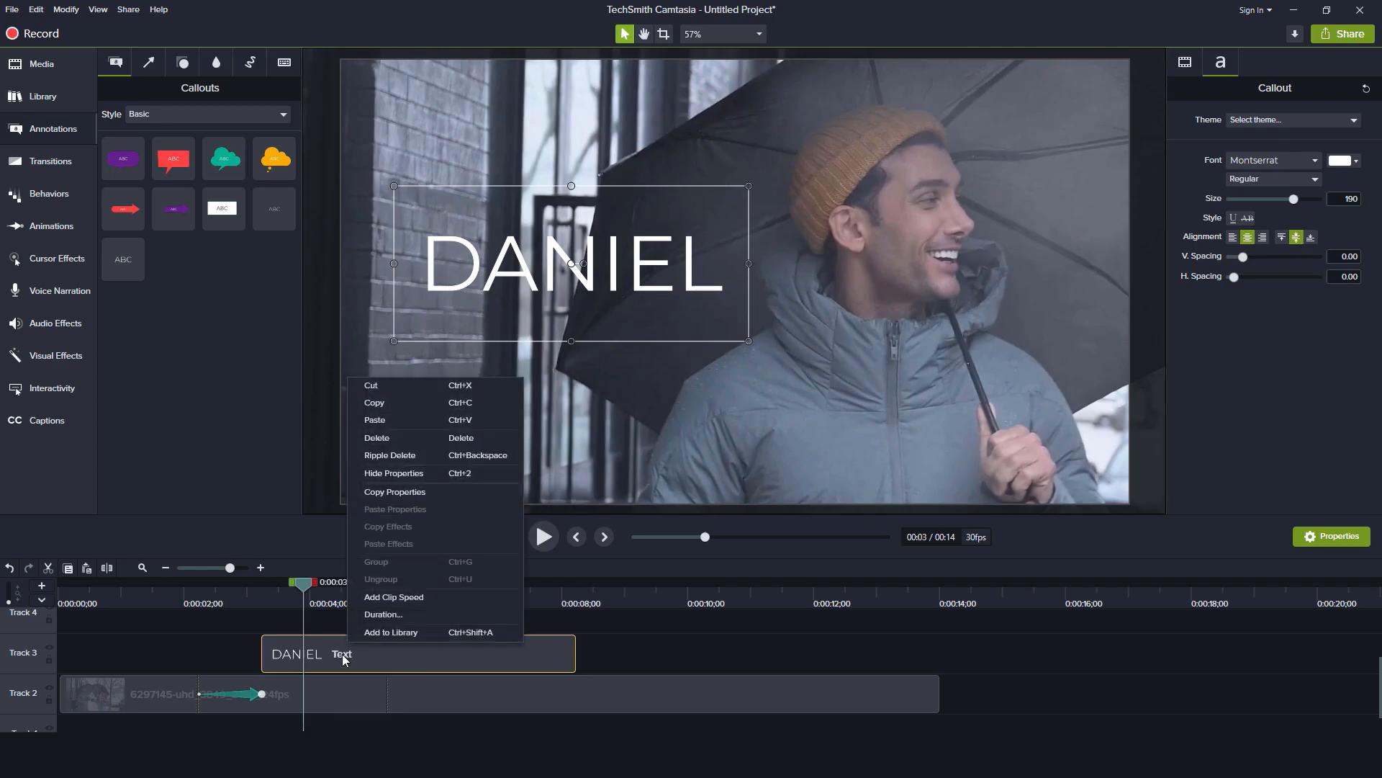
click(386, 420)
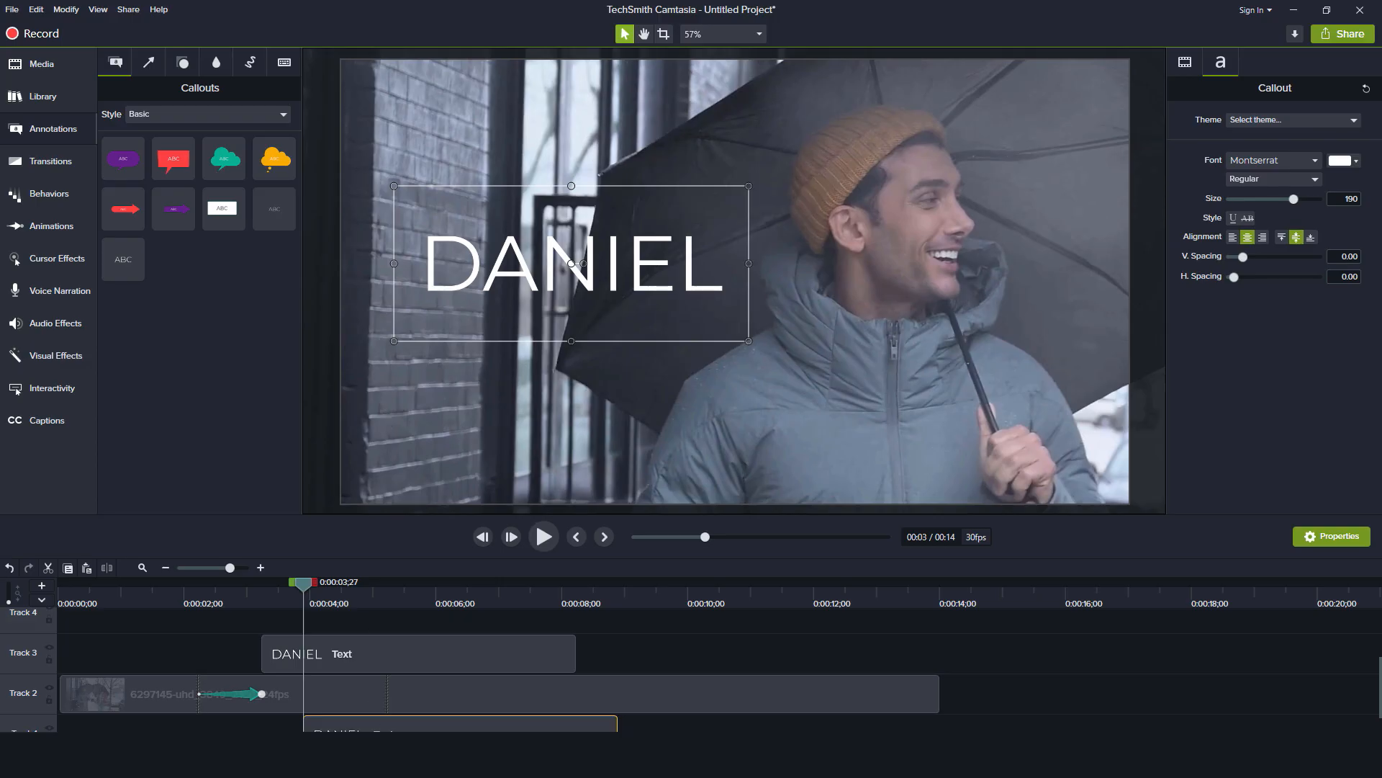
drag(607, 518, 616, 452)
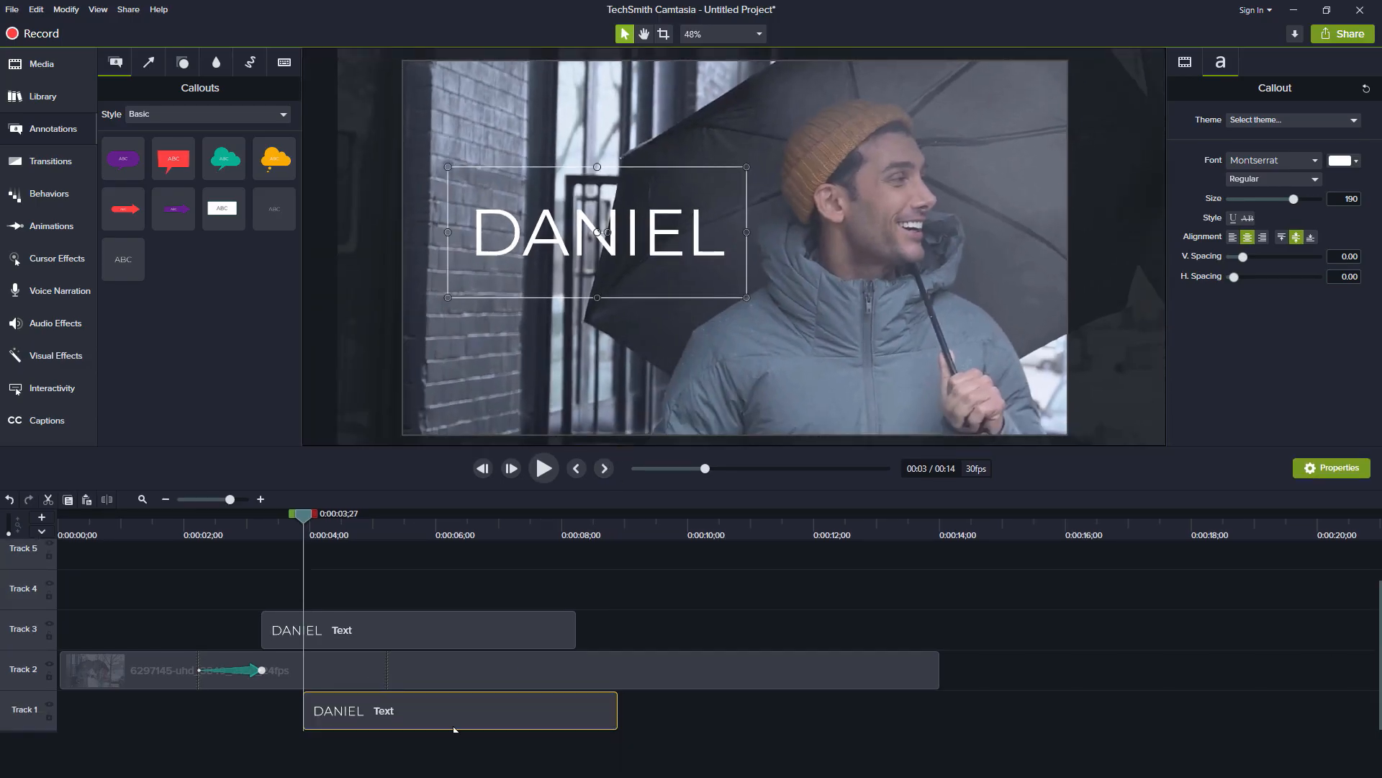
drag(454, 730, 412, 572)
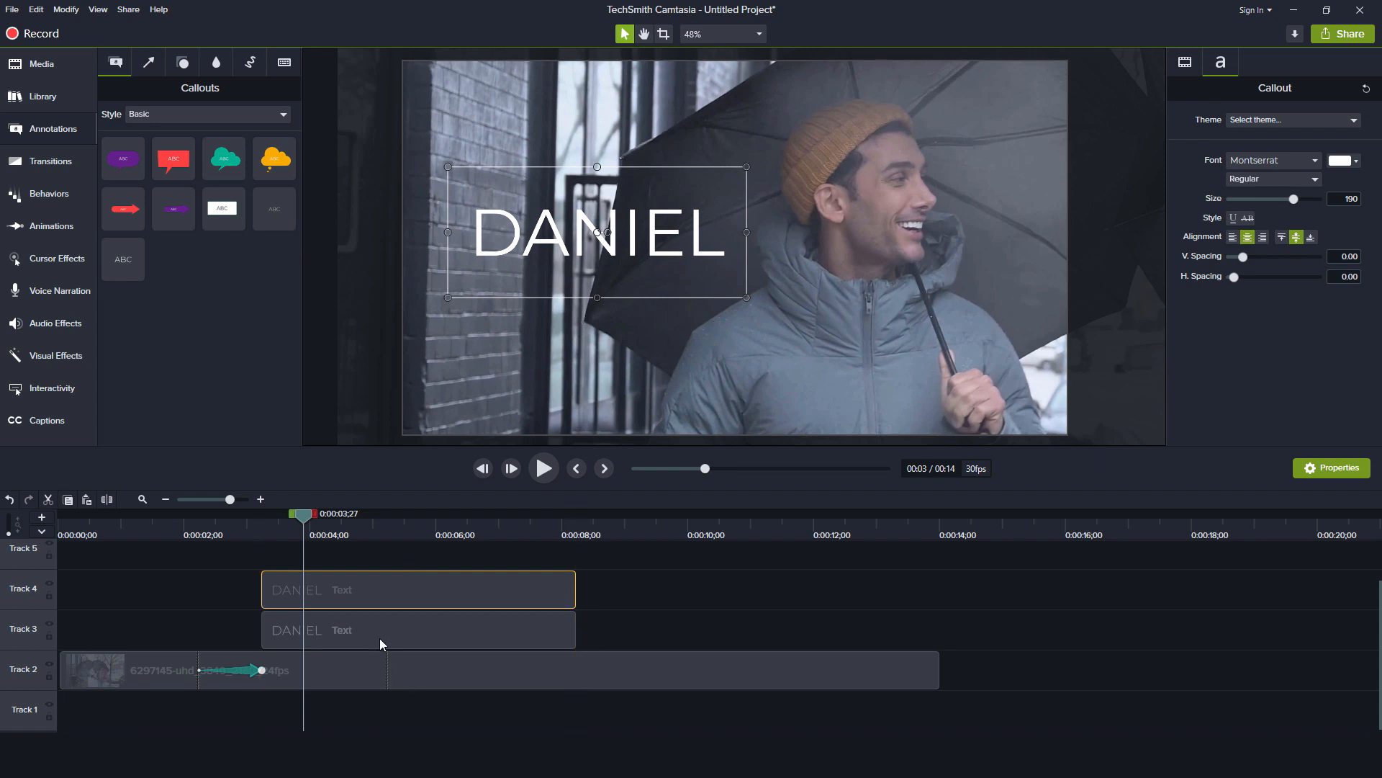
Shift the Track 3 name callout later on the timeline, view it at 0:00:08;22, and recolor its text black (#000000)
click(383, 639)
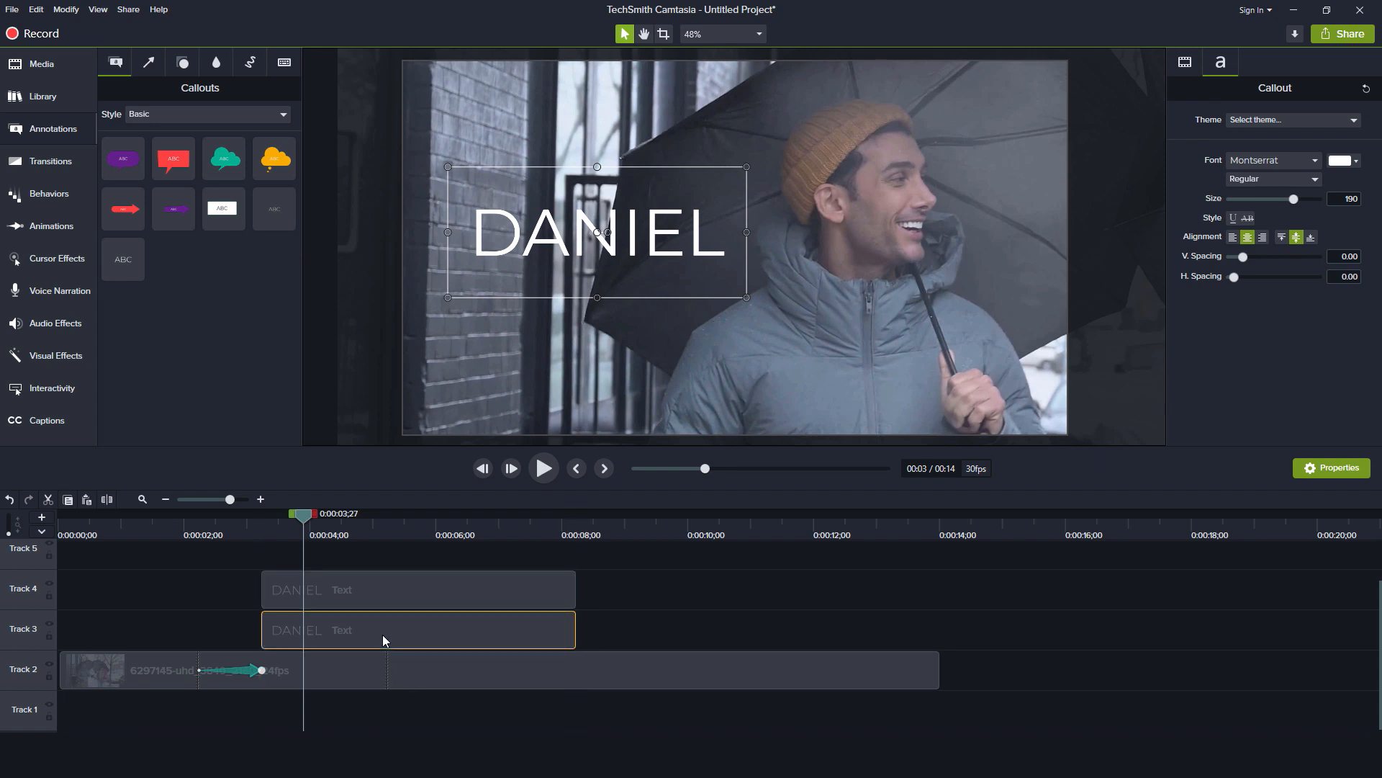
drag(382, 634, 510, 634)
click(608, 522)
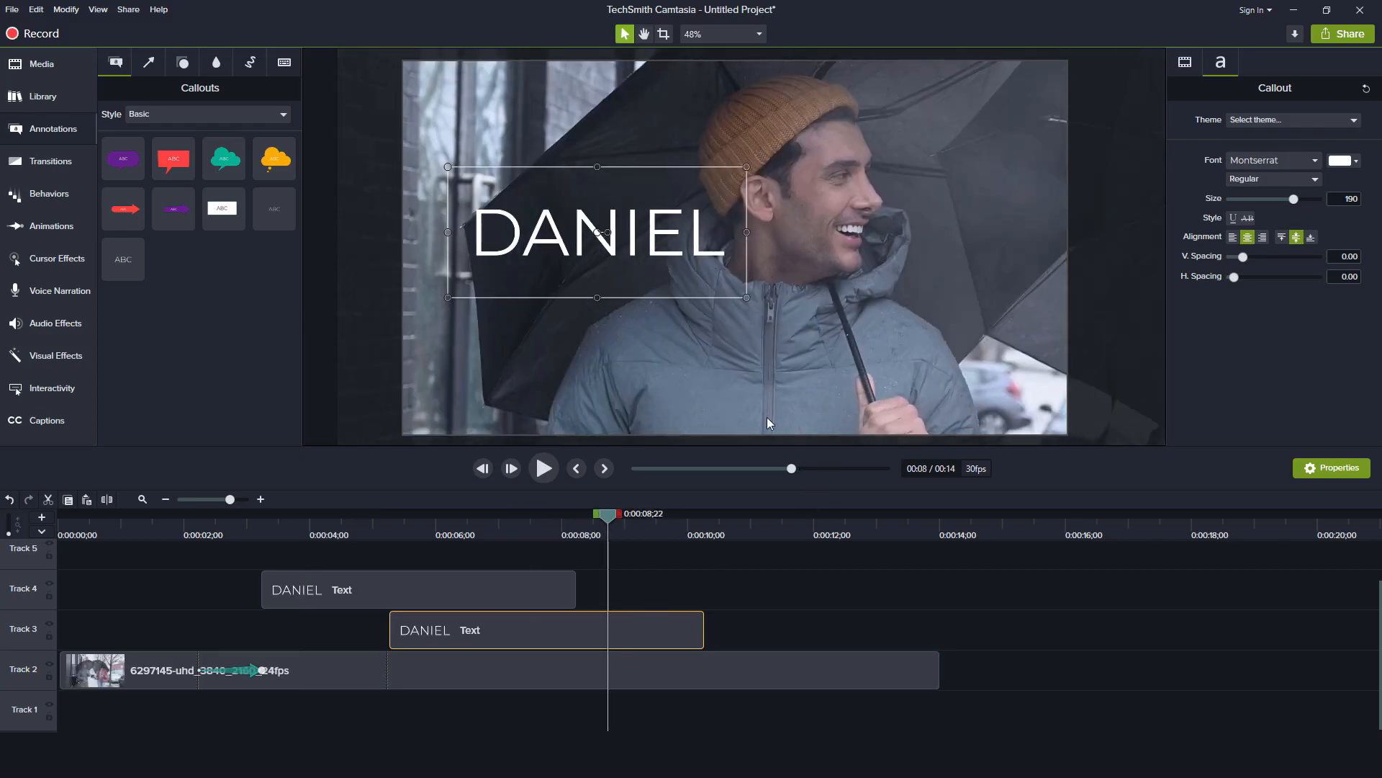
click(1338, 165)
drag(1254, 258, 1204, 346)
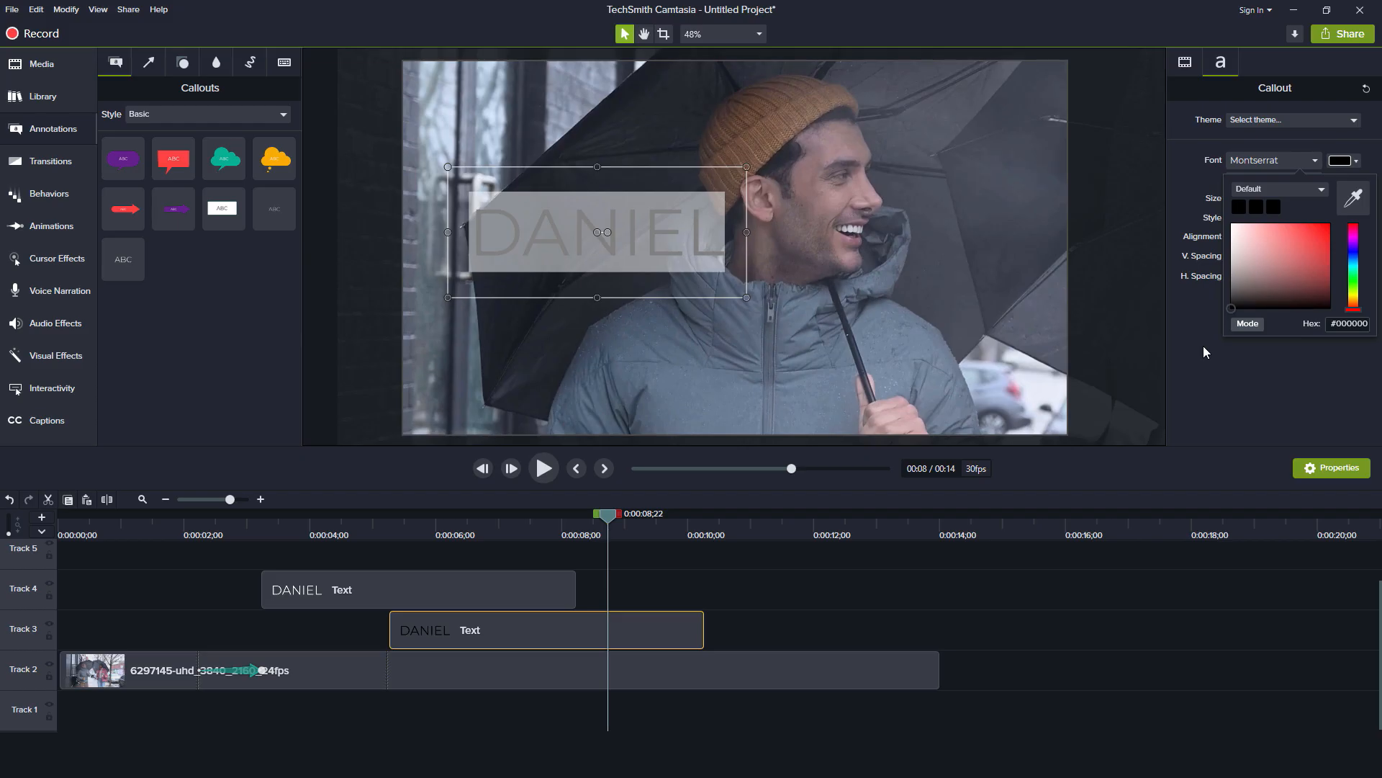
Move the black name callout back to start at 0:00:03;07 beneath the Track 4 copy, and view it at 0:00:03;26
click(667, 640)
drag(675, 636, 548, 637)
click(301, 531)
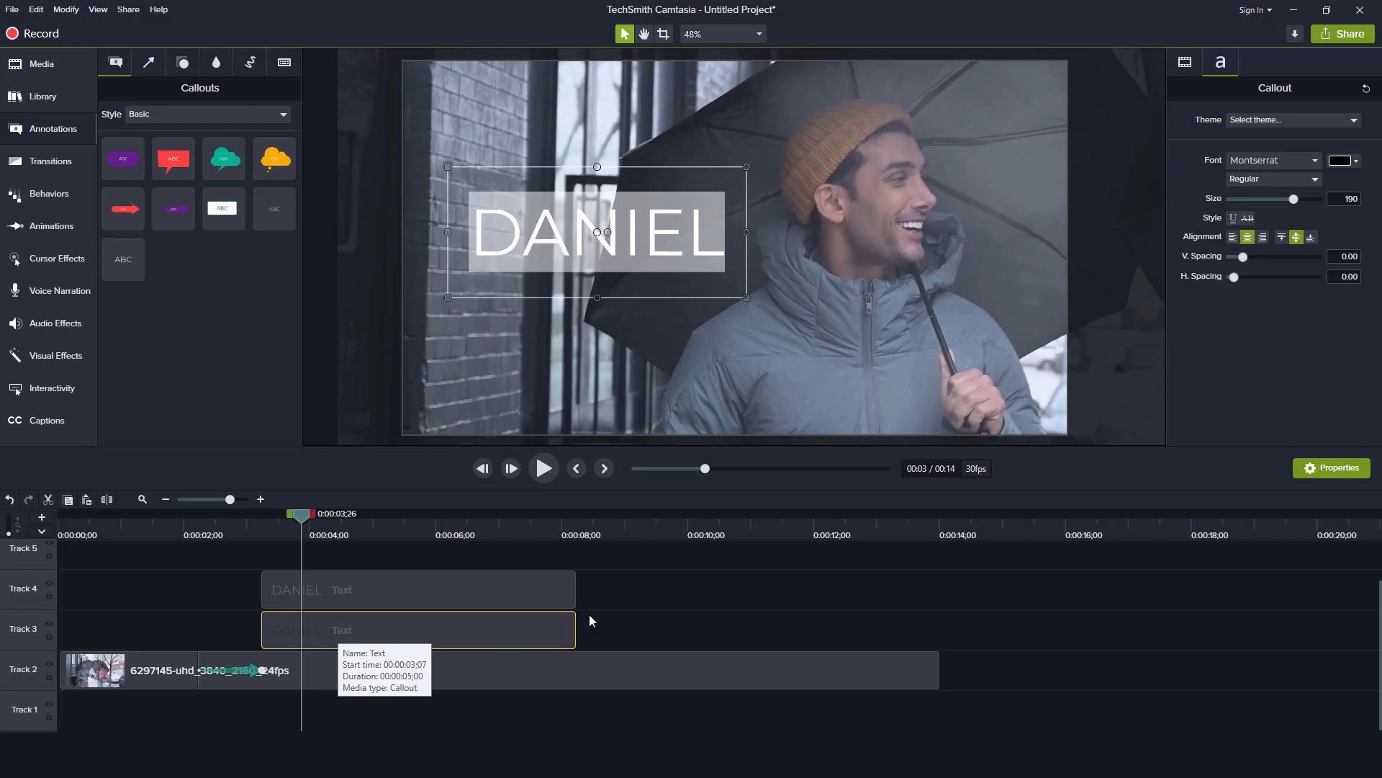
Offset the black Track 3 name callout slightly down and to the left of the white Track 4 copy as a drop shadow
click(664, 611)
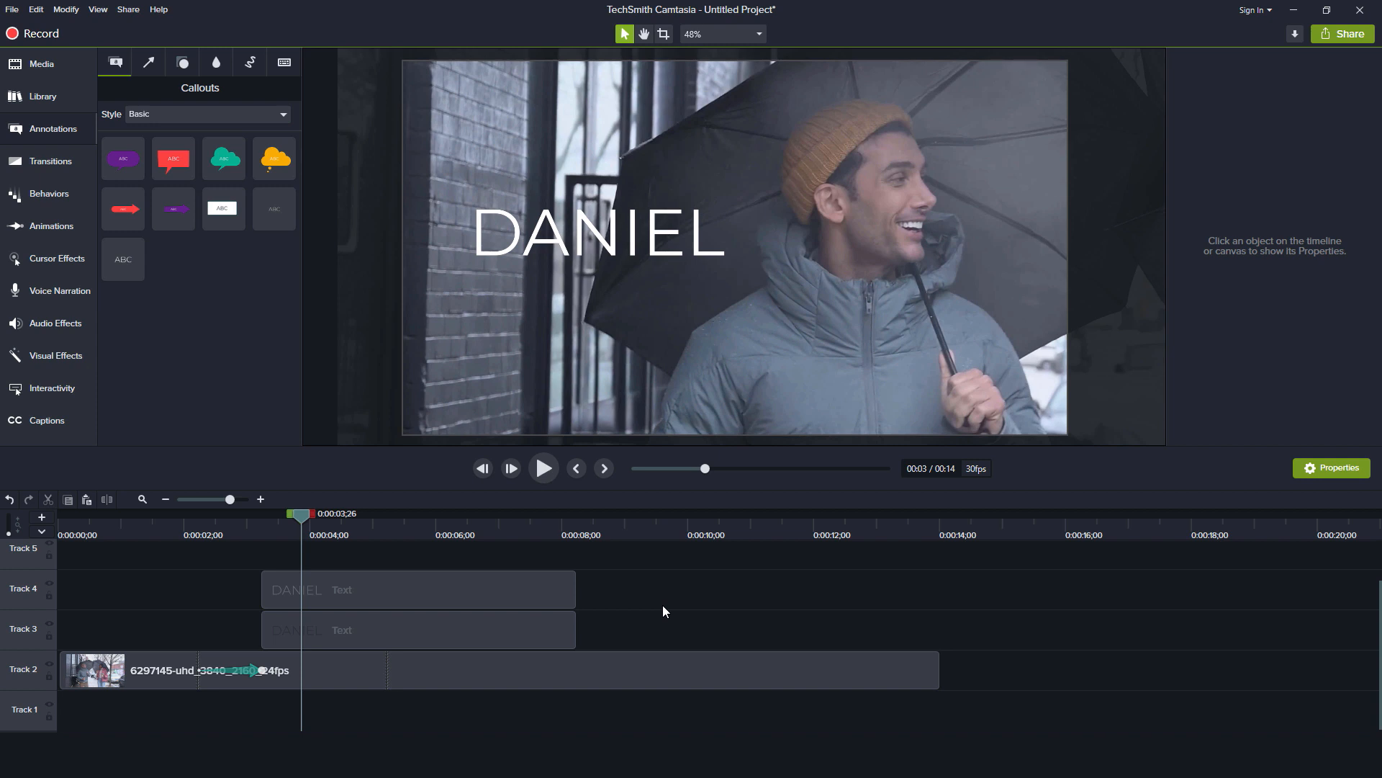
click(543, 640)
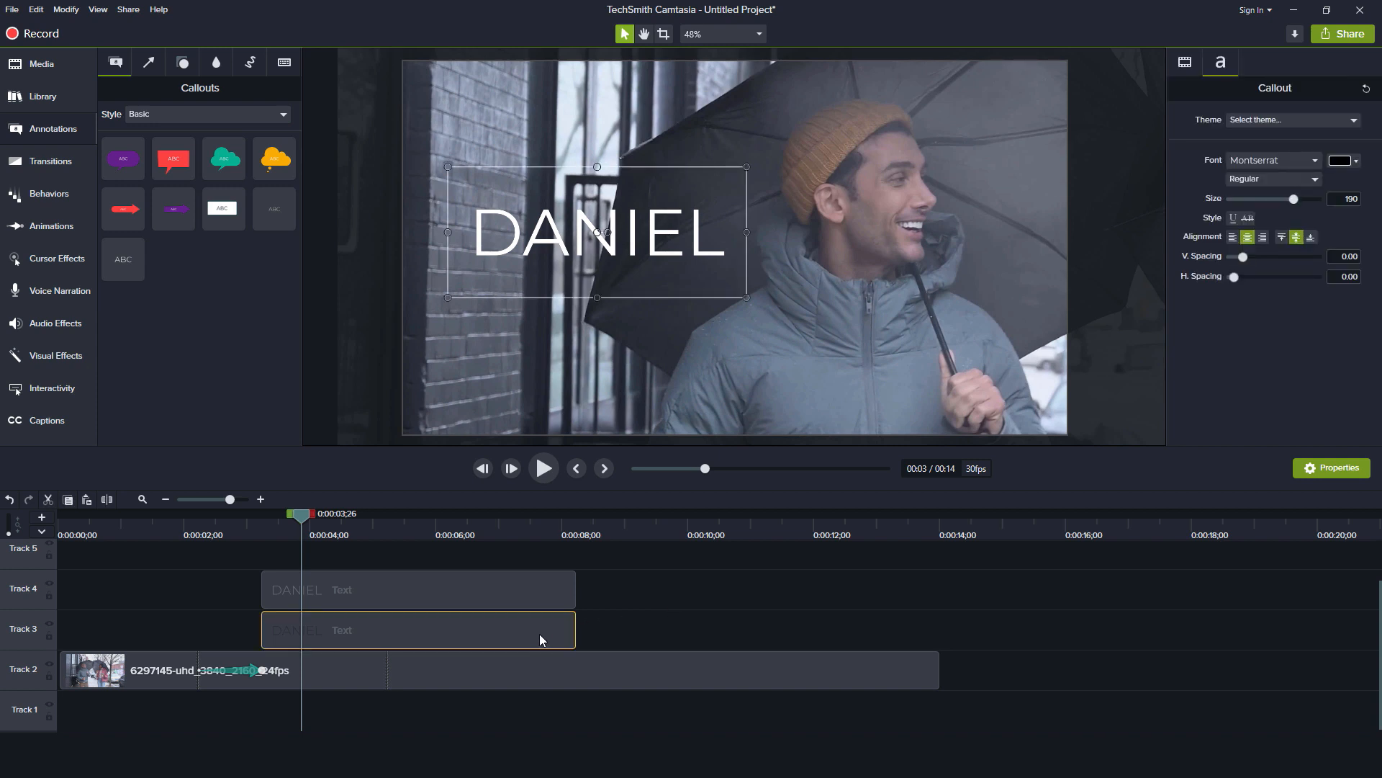
click(358, 597)
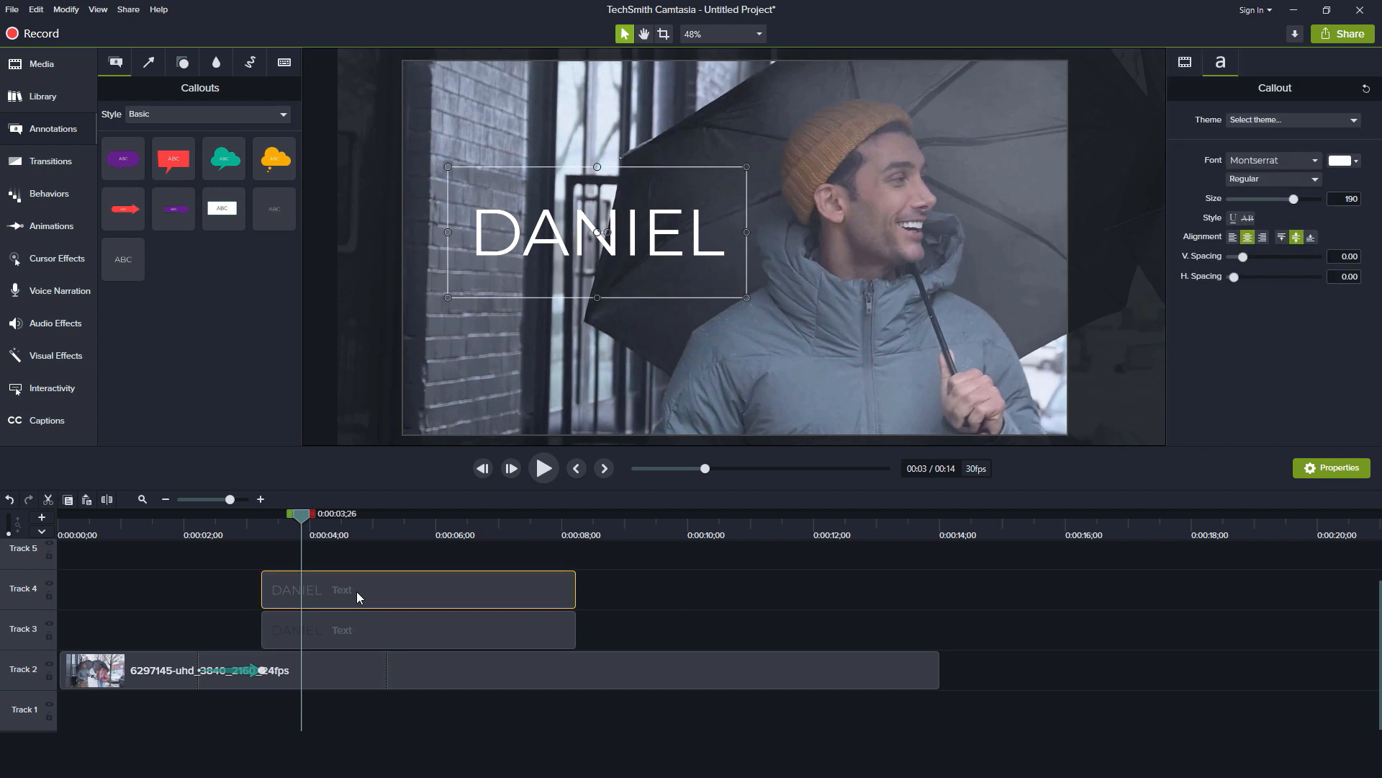
click(367, 629)
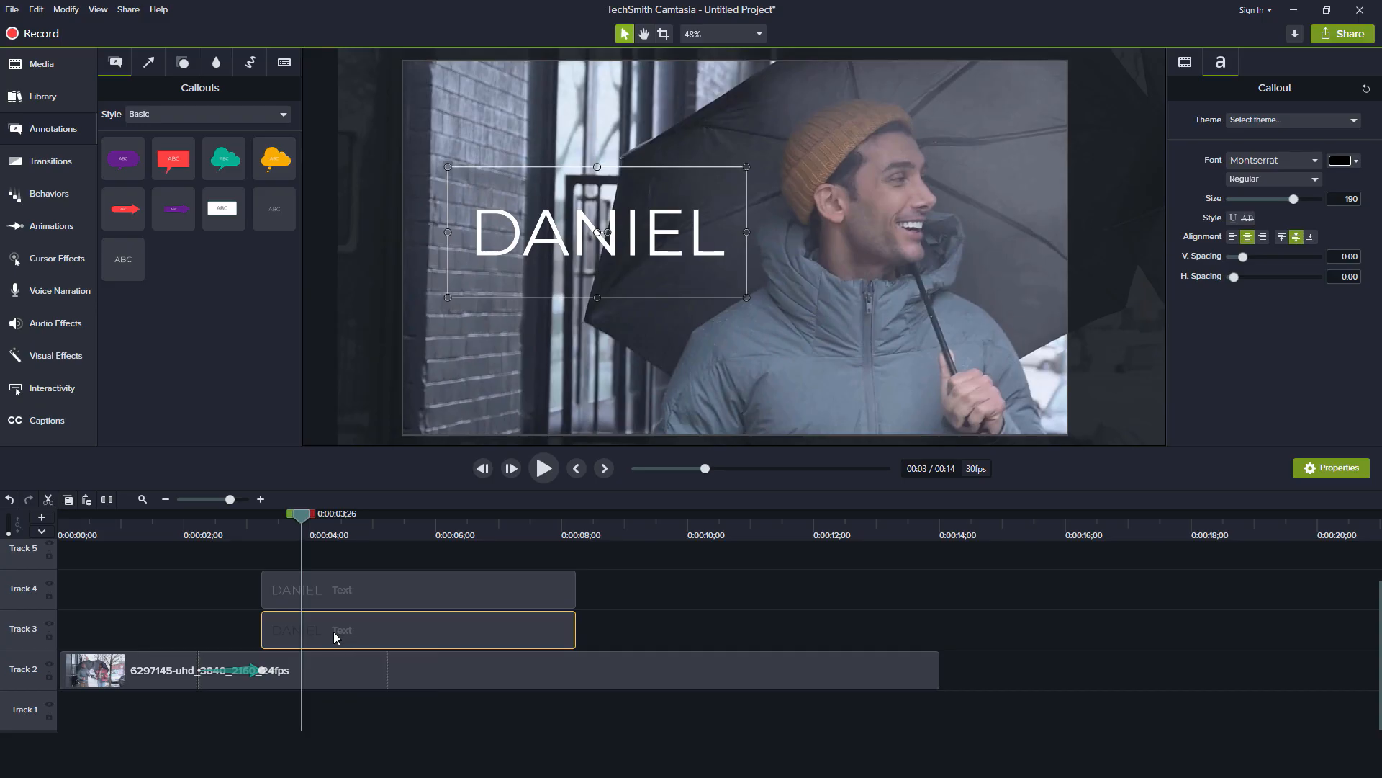
key(Left)
key(Left)
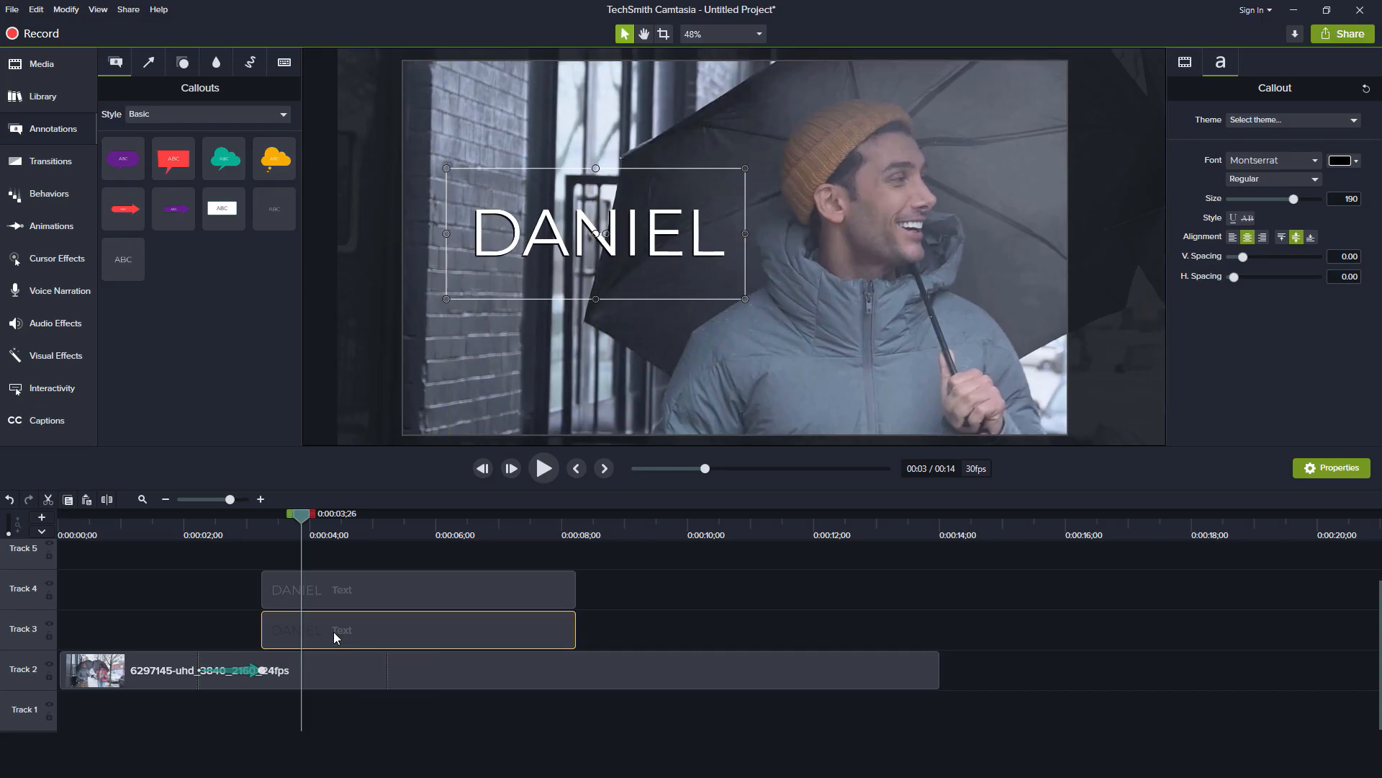
key(Down)
key(Down)
key(Down)
key(Down)
key(Left)
key(Left)
key(Right)
key(Down)
key(Down)
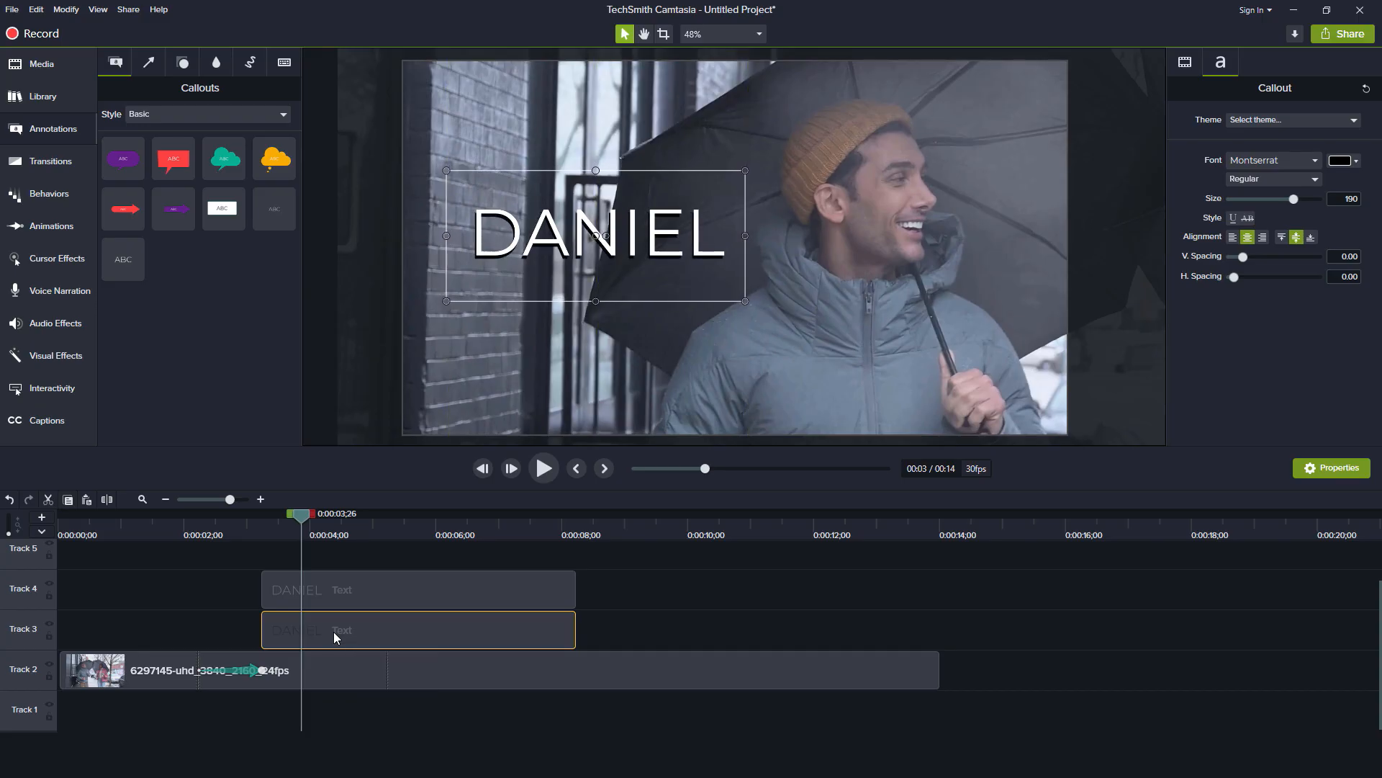
key(Up)
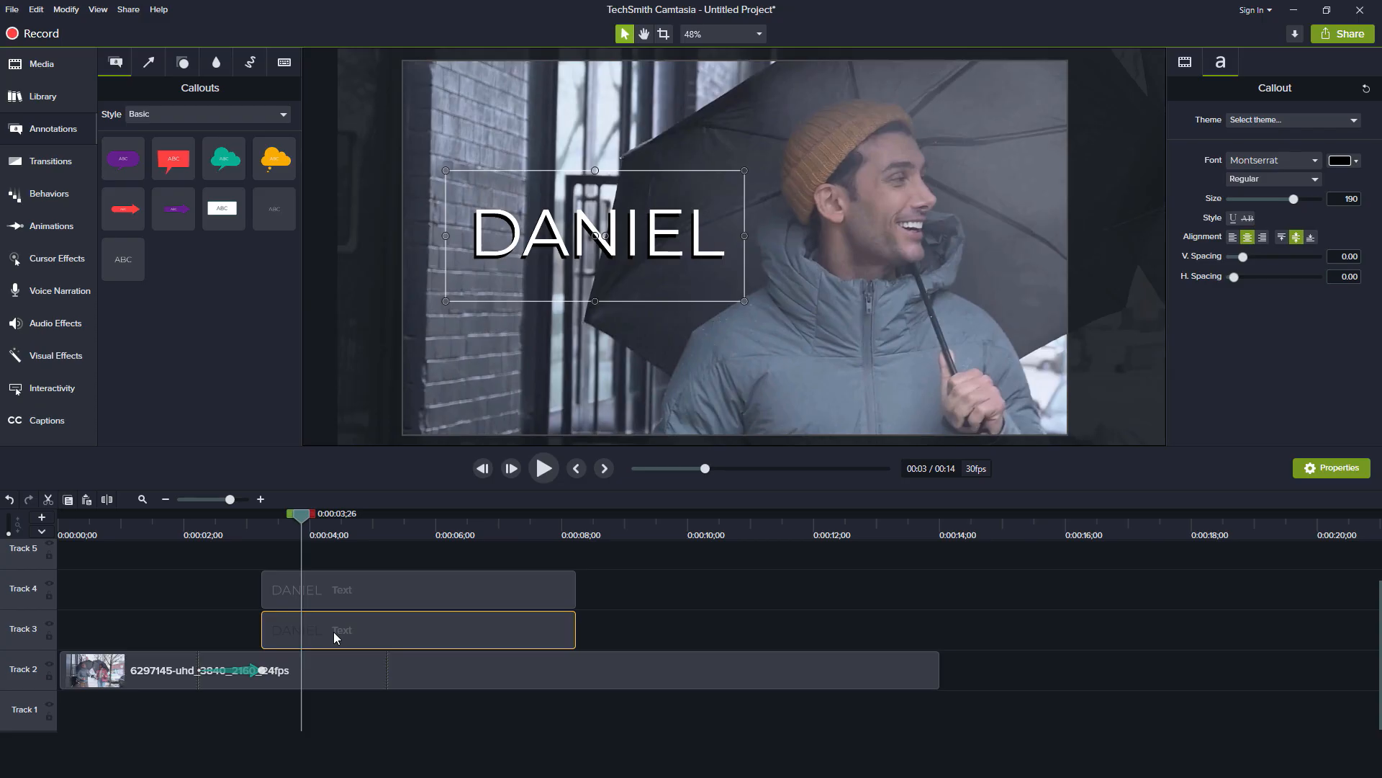
key(Left)
key(Up)
key(Left)
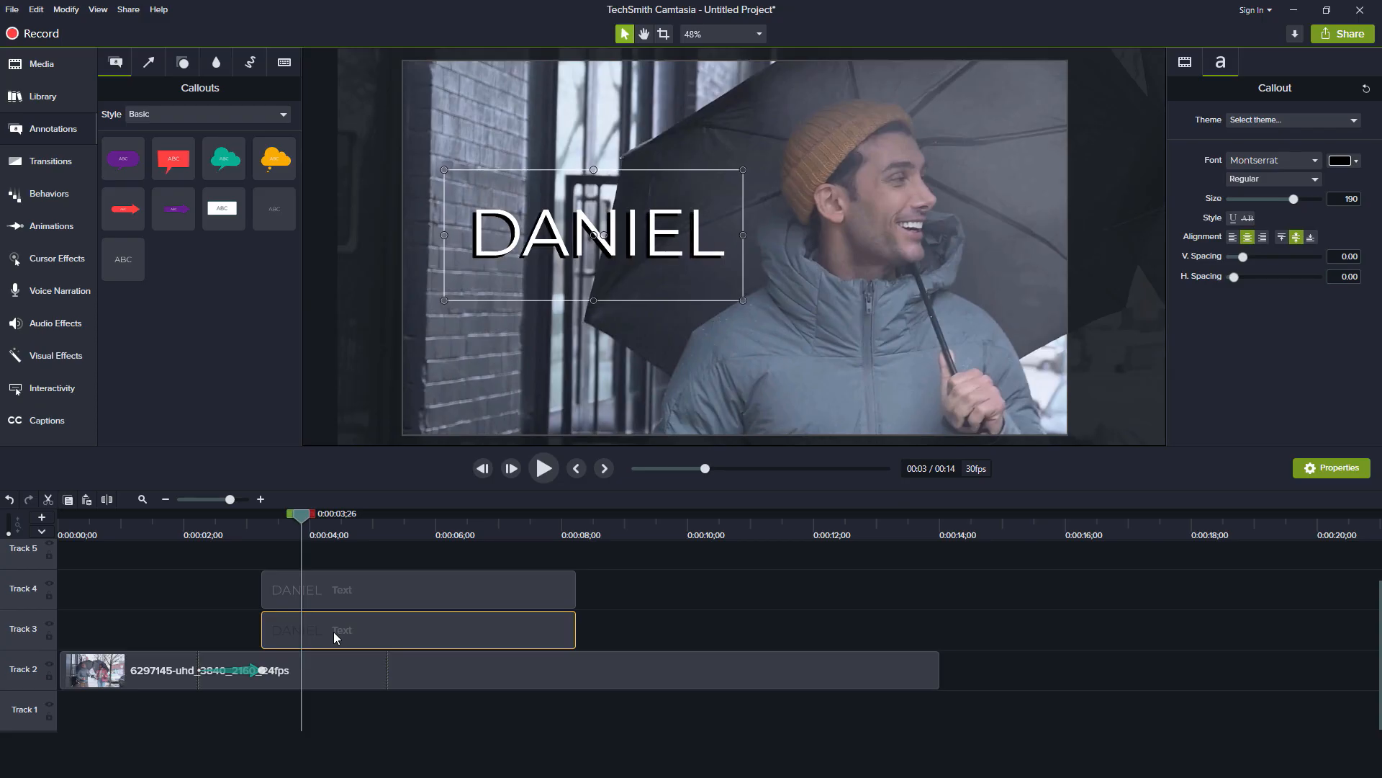
key(Right)
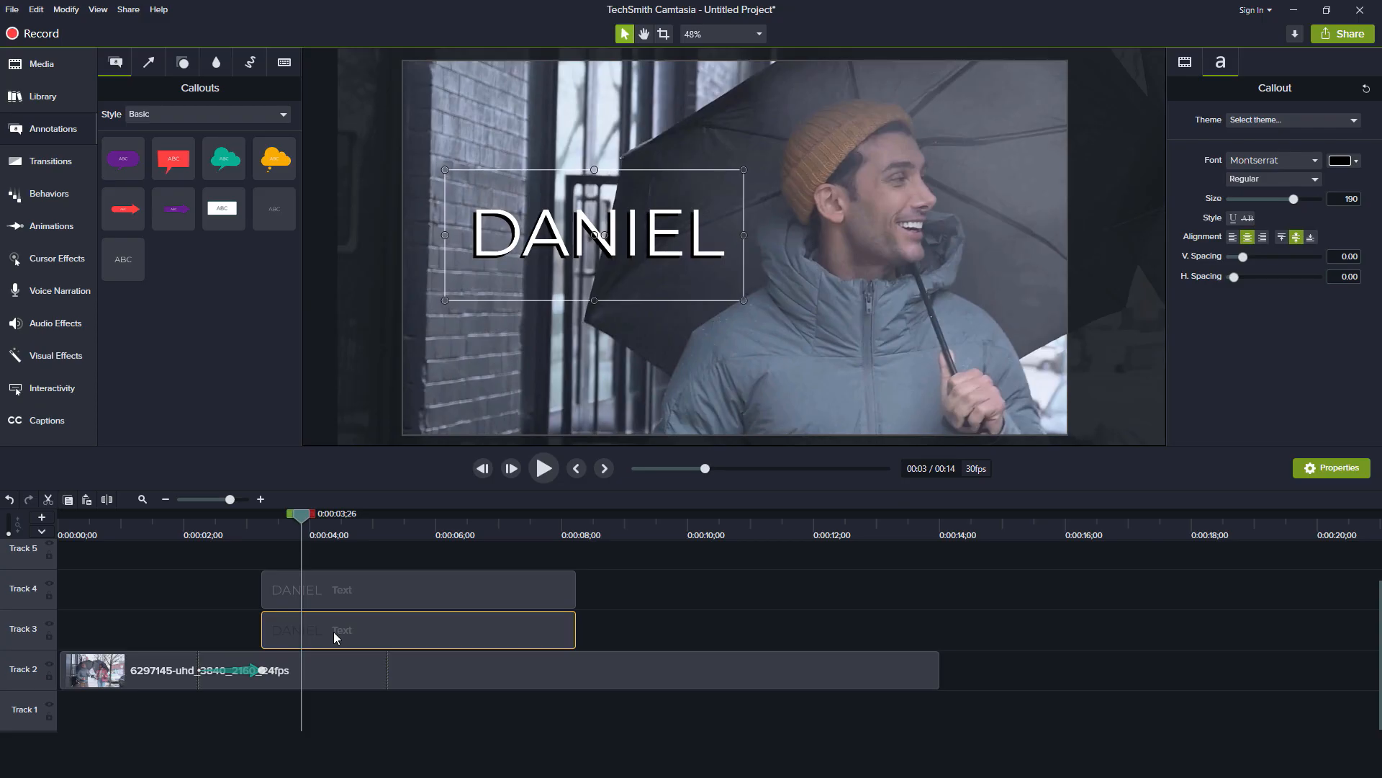
key(Right)
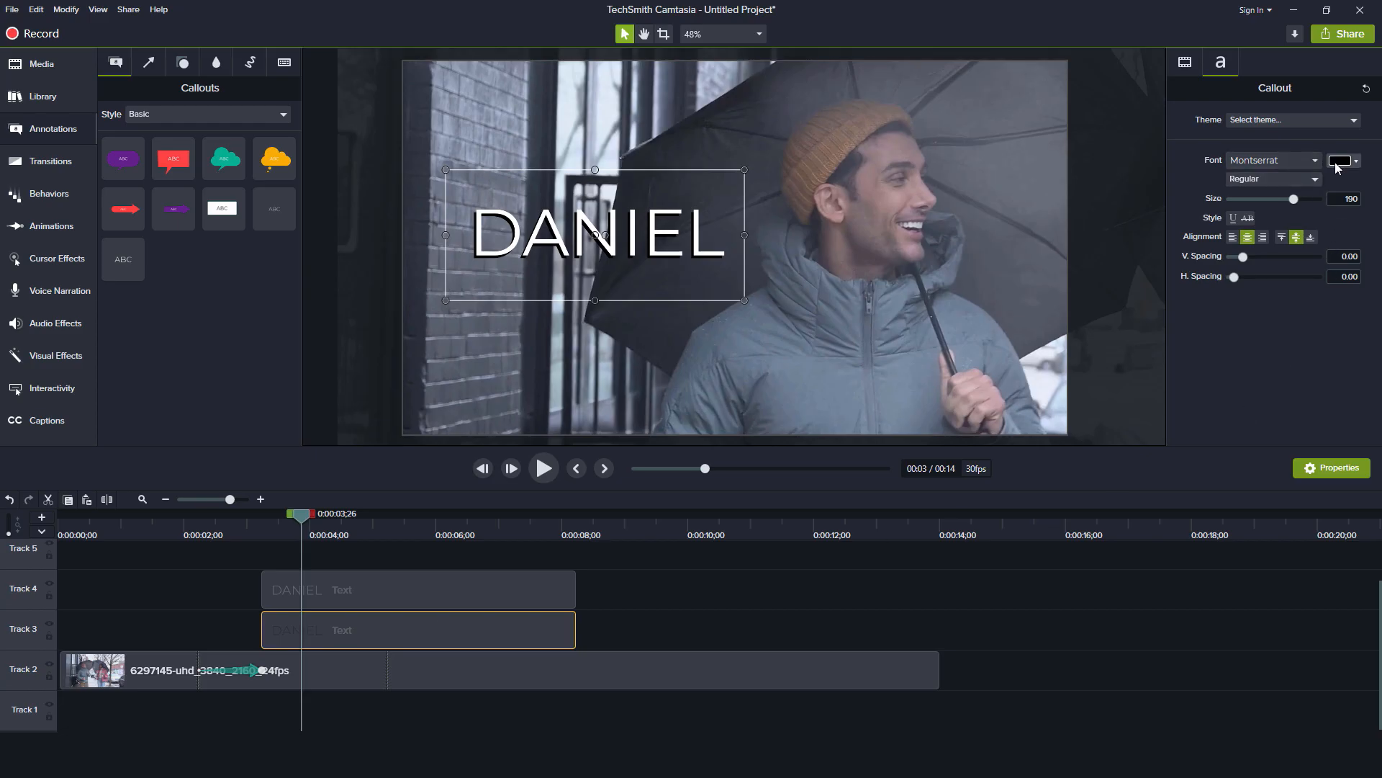
Try red and yellow on the Track 3 shadow text, and settle on a dark olive-brown tone
click(1337, 162)
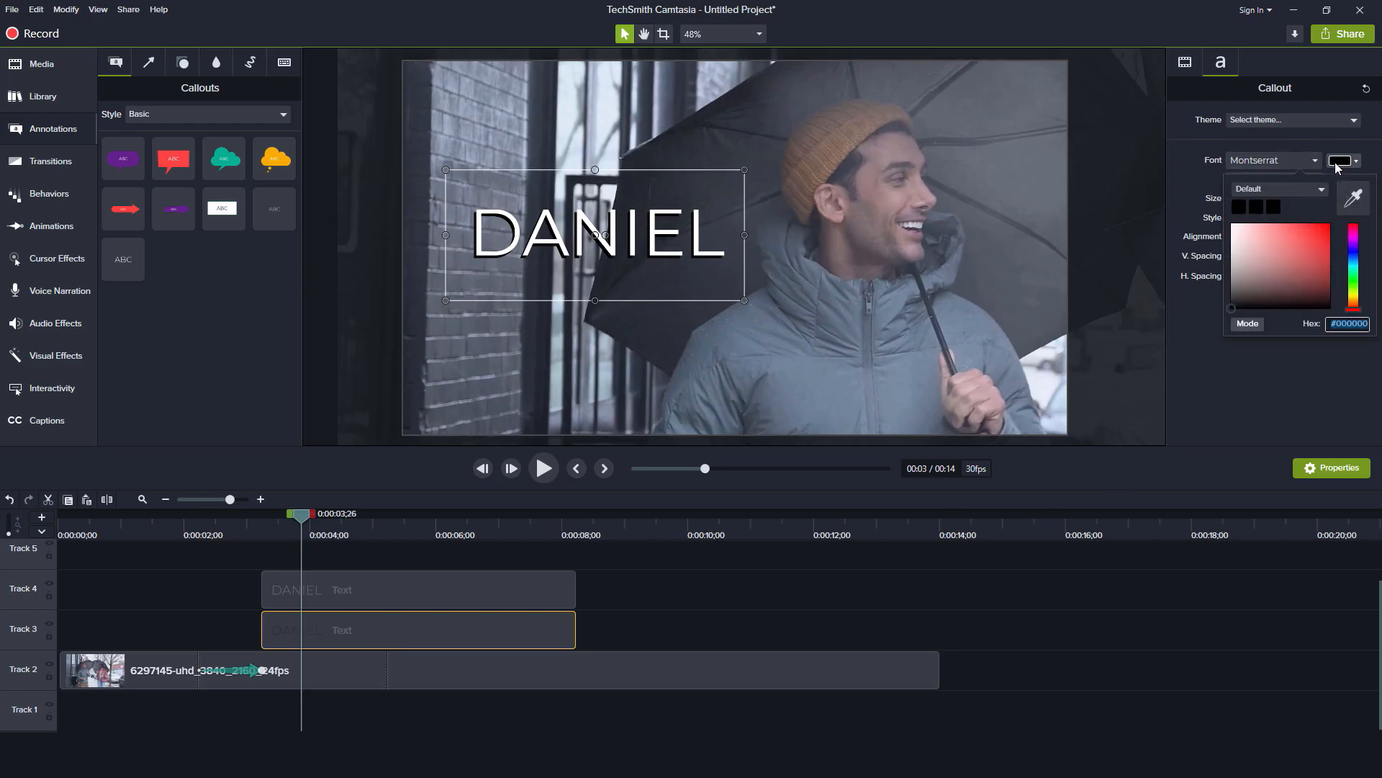
click(1301, 232)
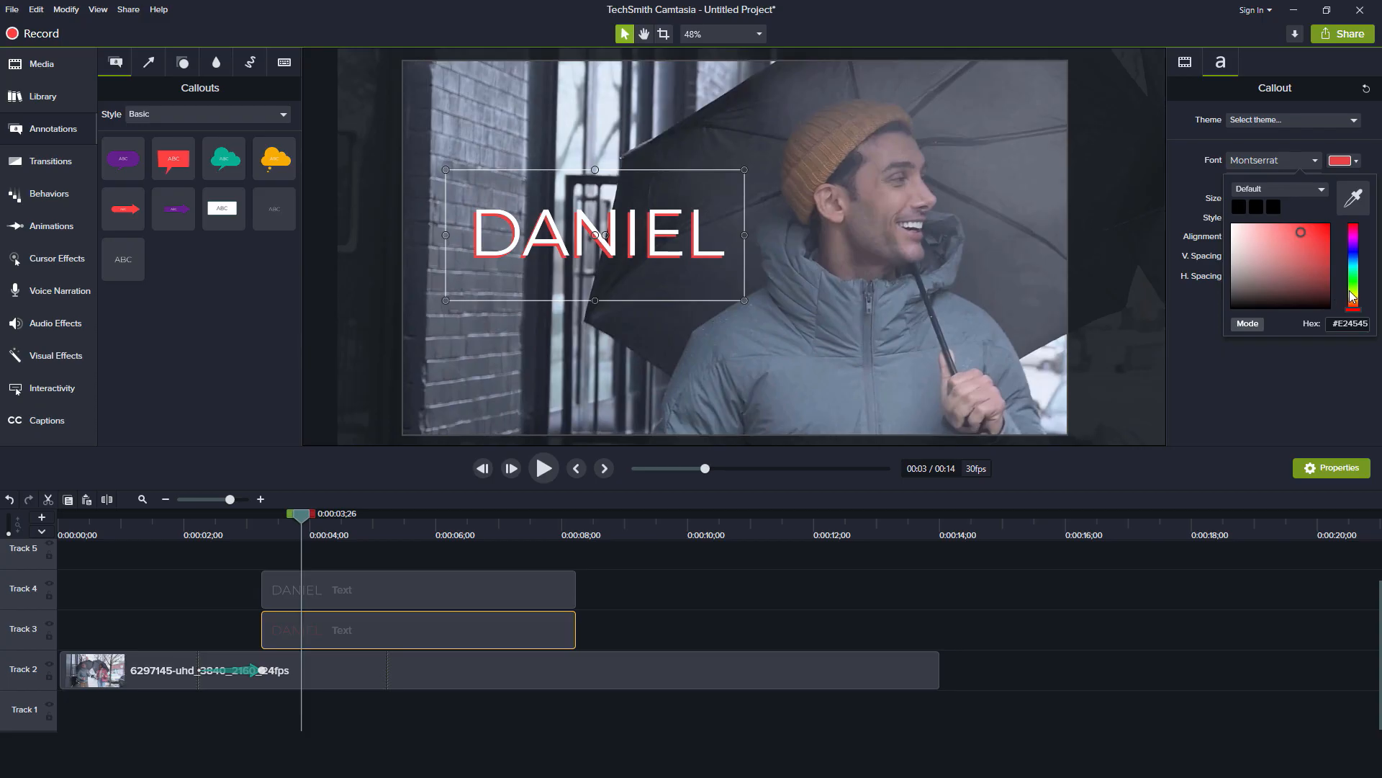
click(1352, 296)
click(1324, 224)
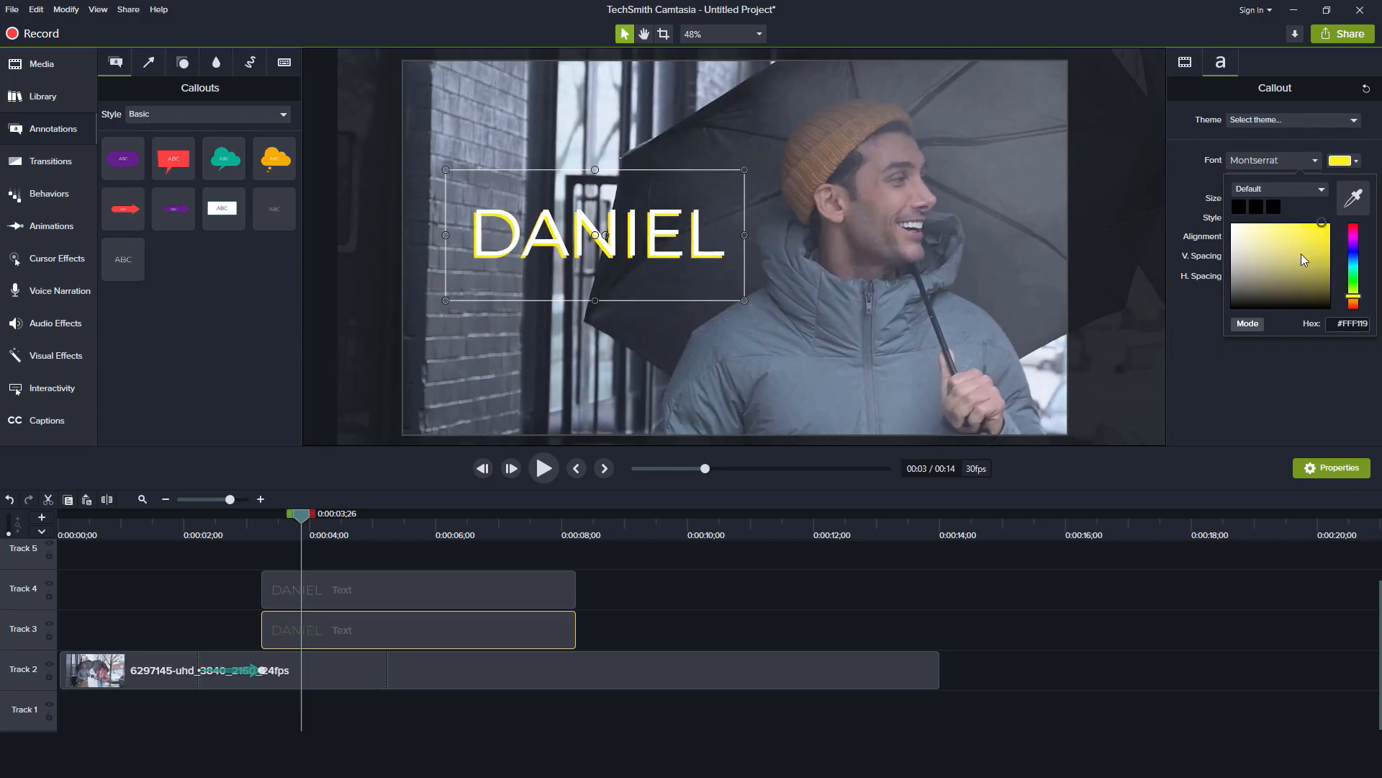
click(1273, 308)
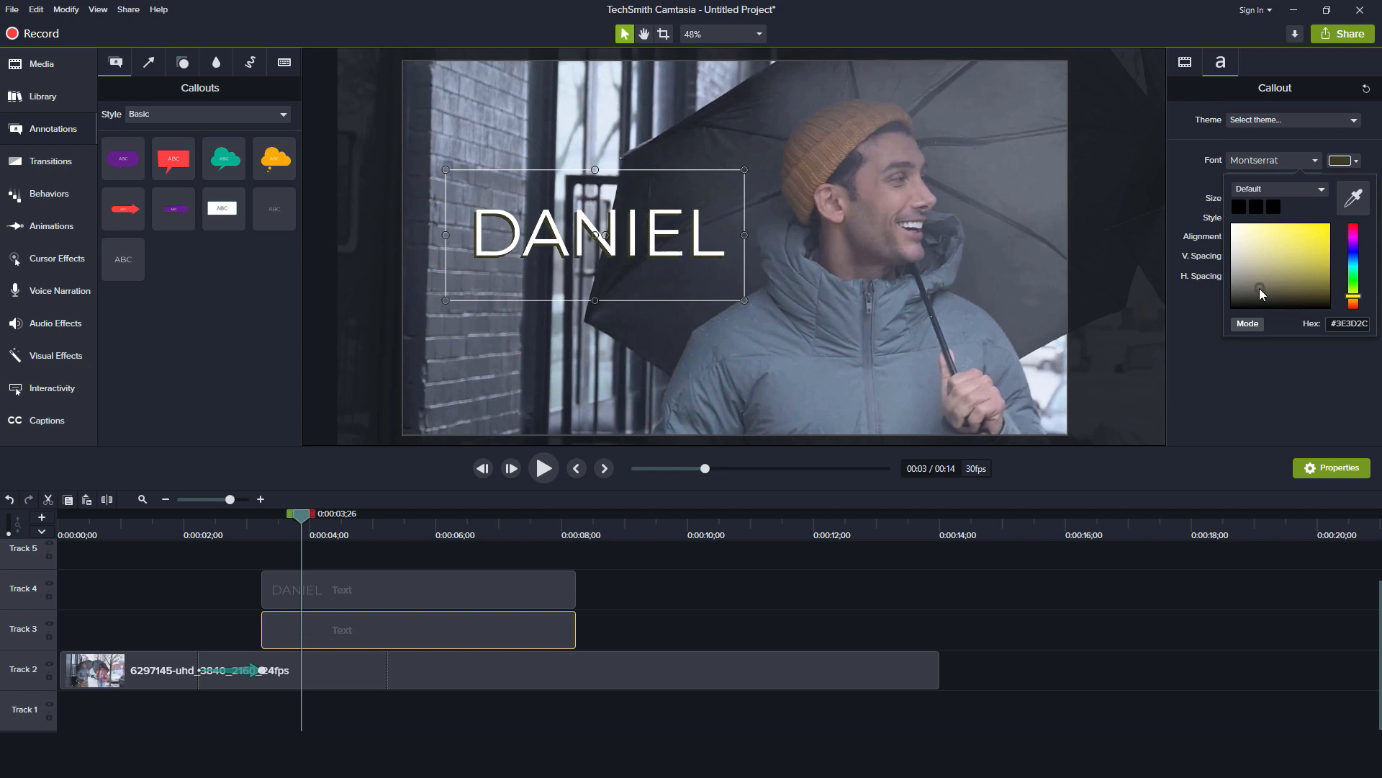
click(1250, 291)
drag(1250, 291, 1255, 293)
Play the start of the zoom animation and scrub back to 0:00:02;15
click(225, 531)
click(173, 534)
key(space)
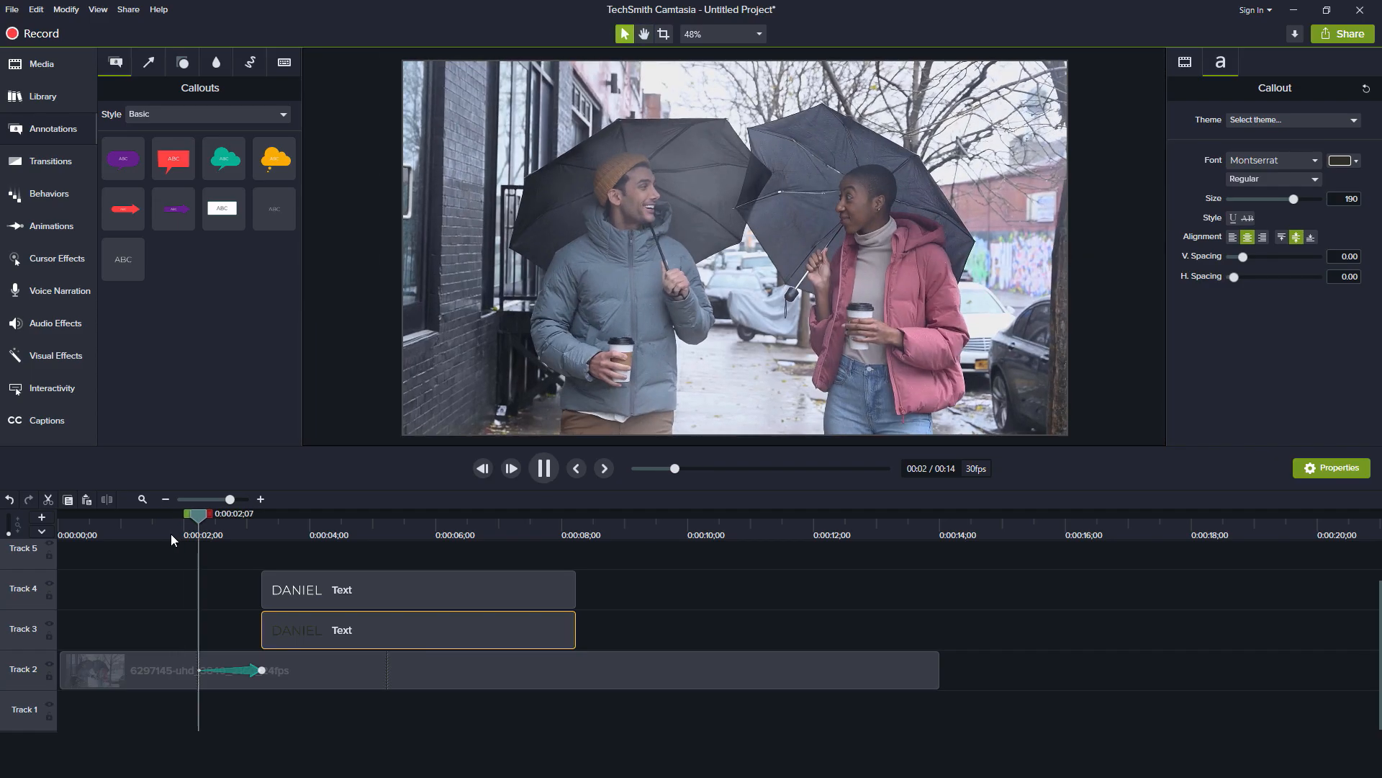
key(space)
drag(227, 521, 214, 521)
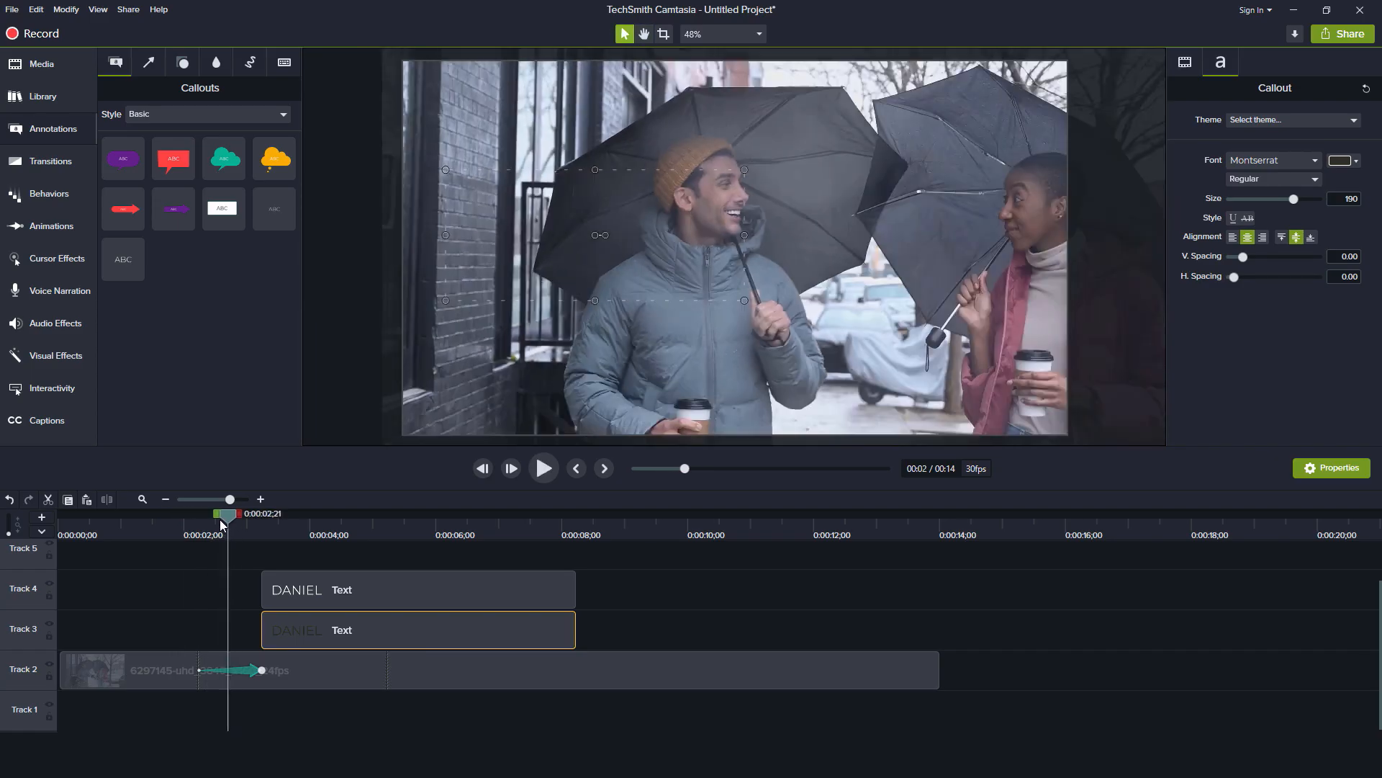
Set the easing of the zoom-in animation on the Track 2 clip to Linear
right_click(248, 669)
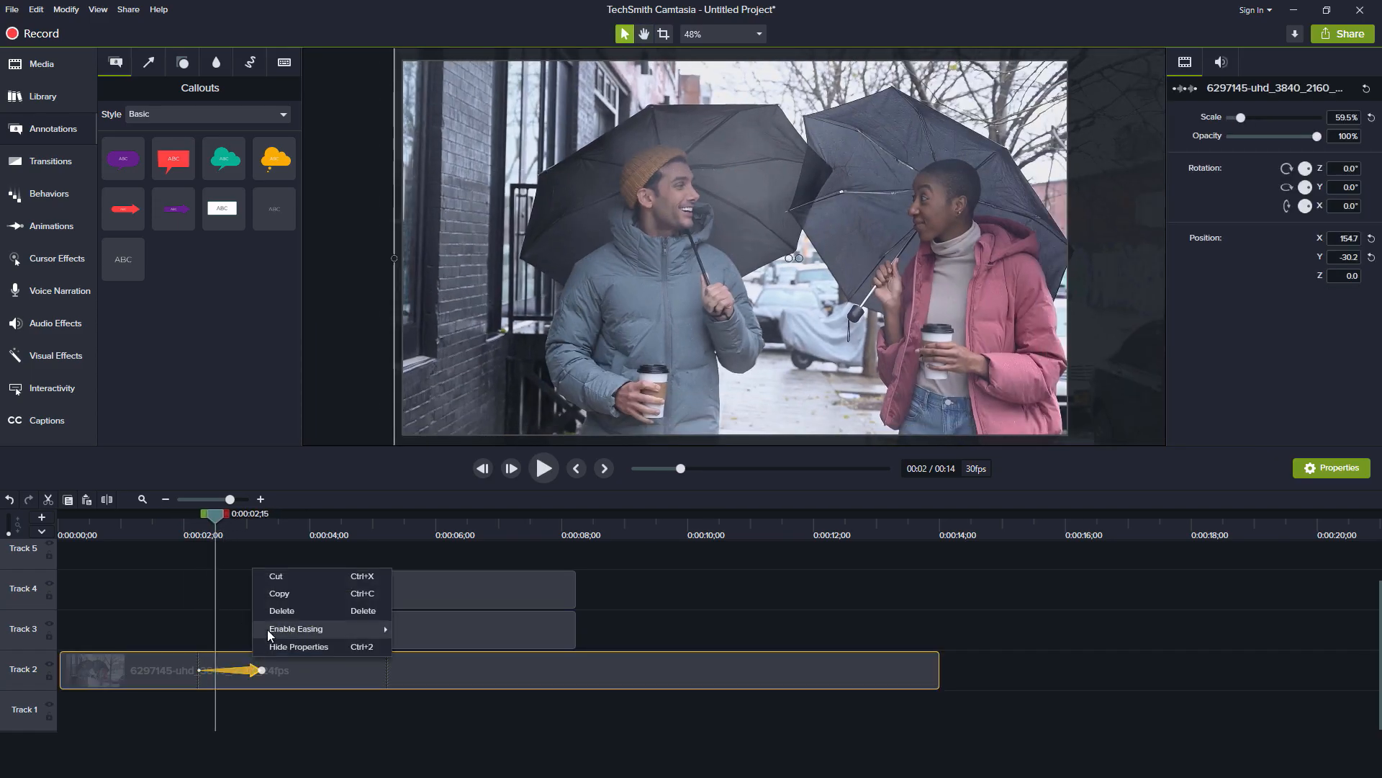
mouse_move(284, 633)
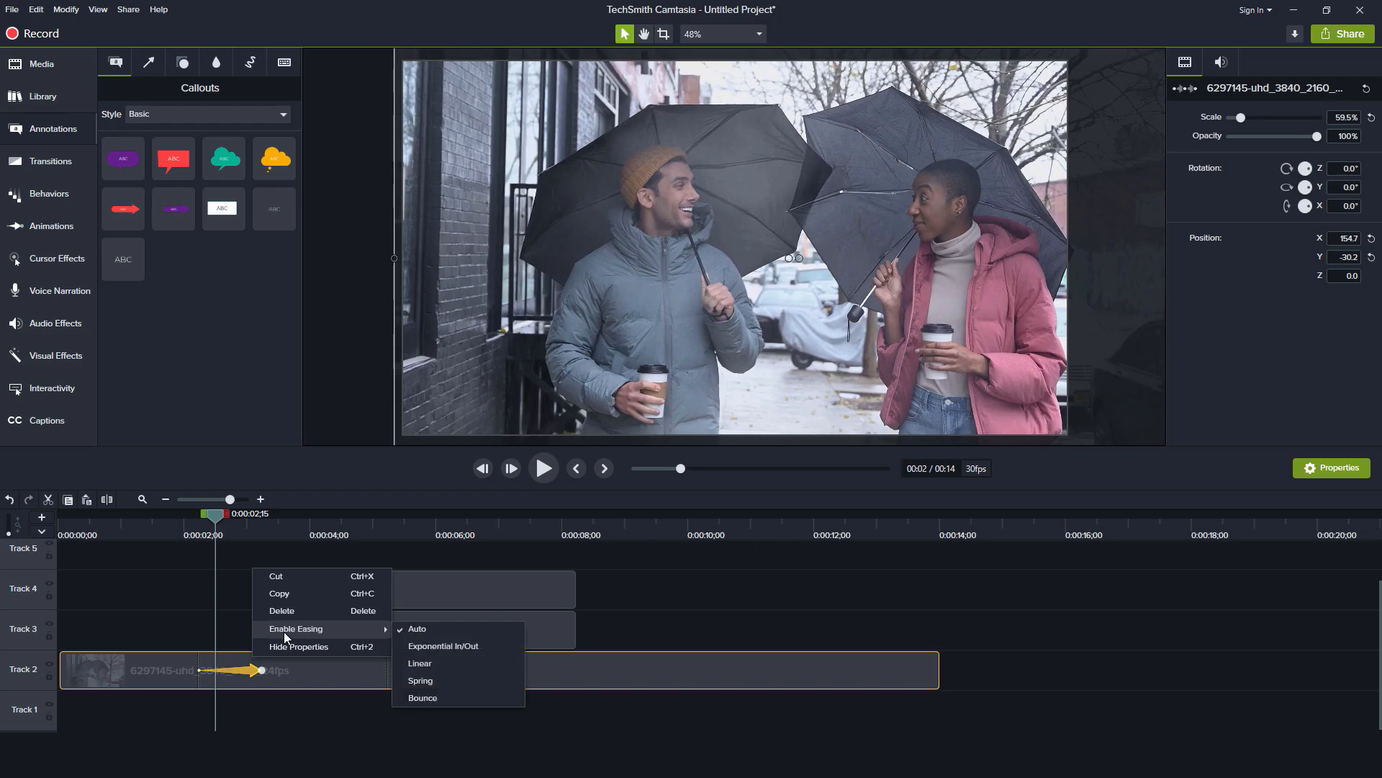
click(427, 662)
Play and scrub through the linear zoom into the name title, and pause at 0:00:04;12
click(132, 532)
key(space)
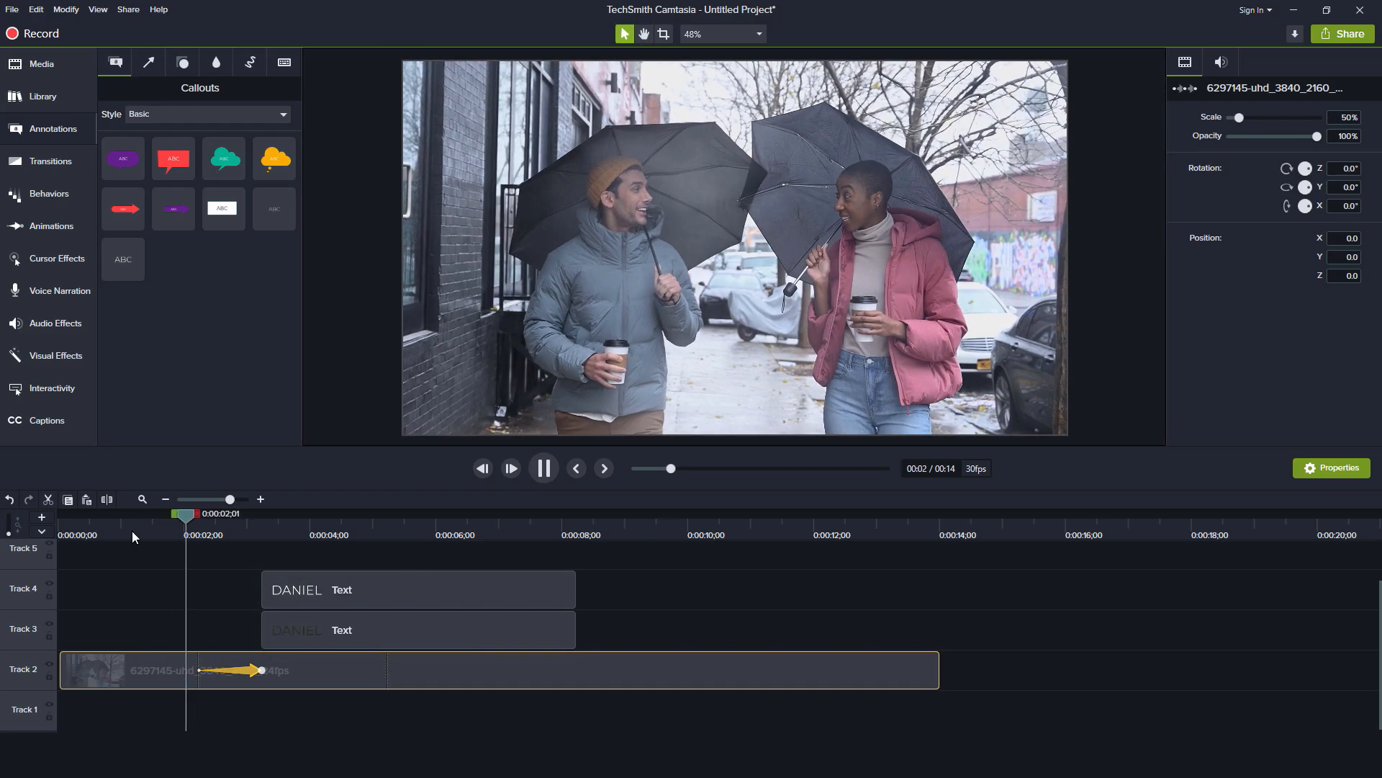
key(space)
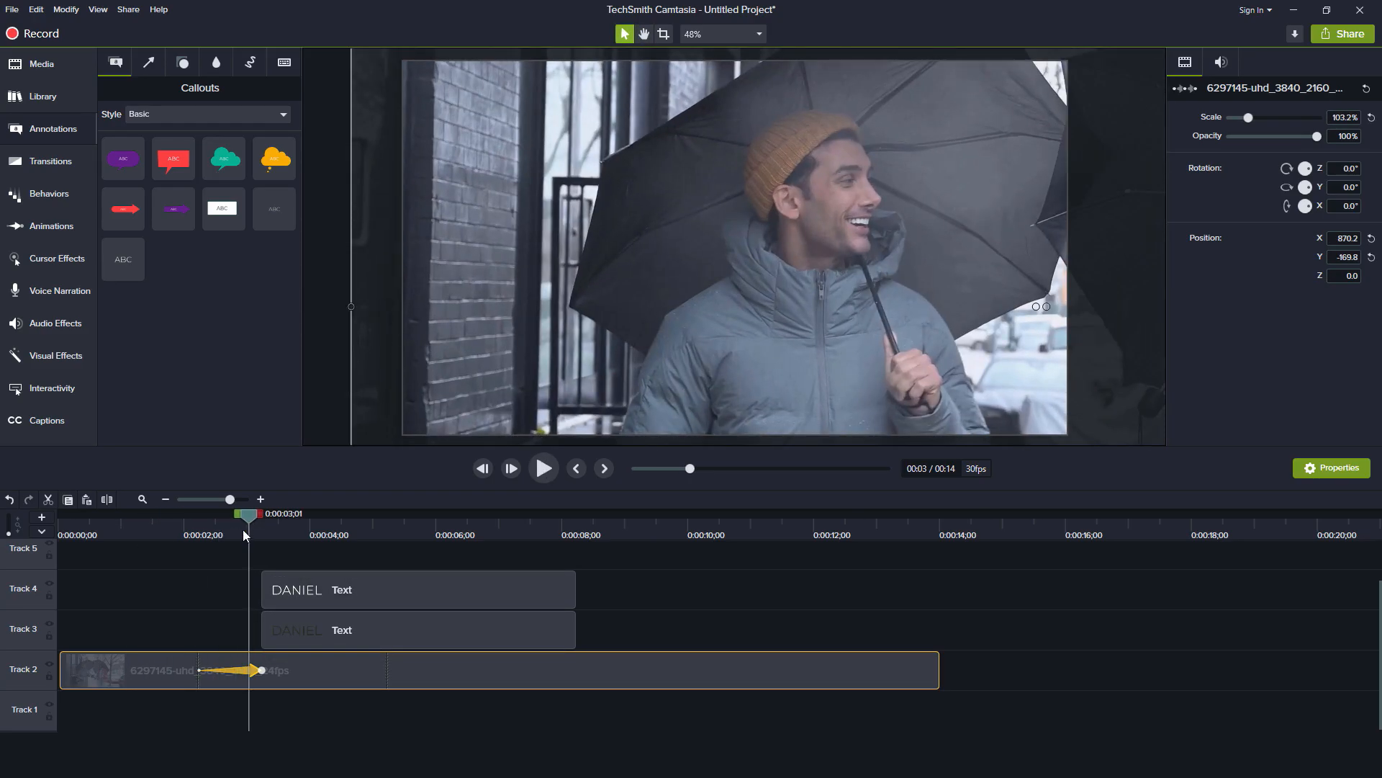
drag(231, 515, 264, 515)
key(space)
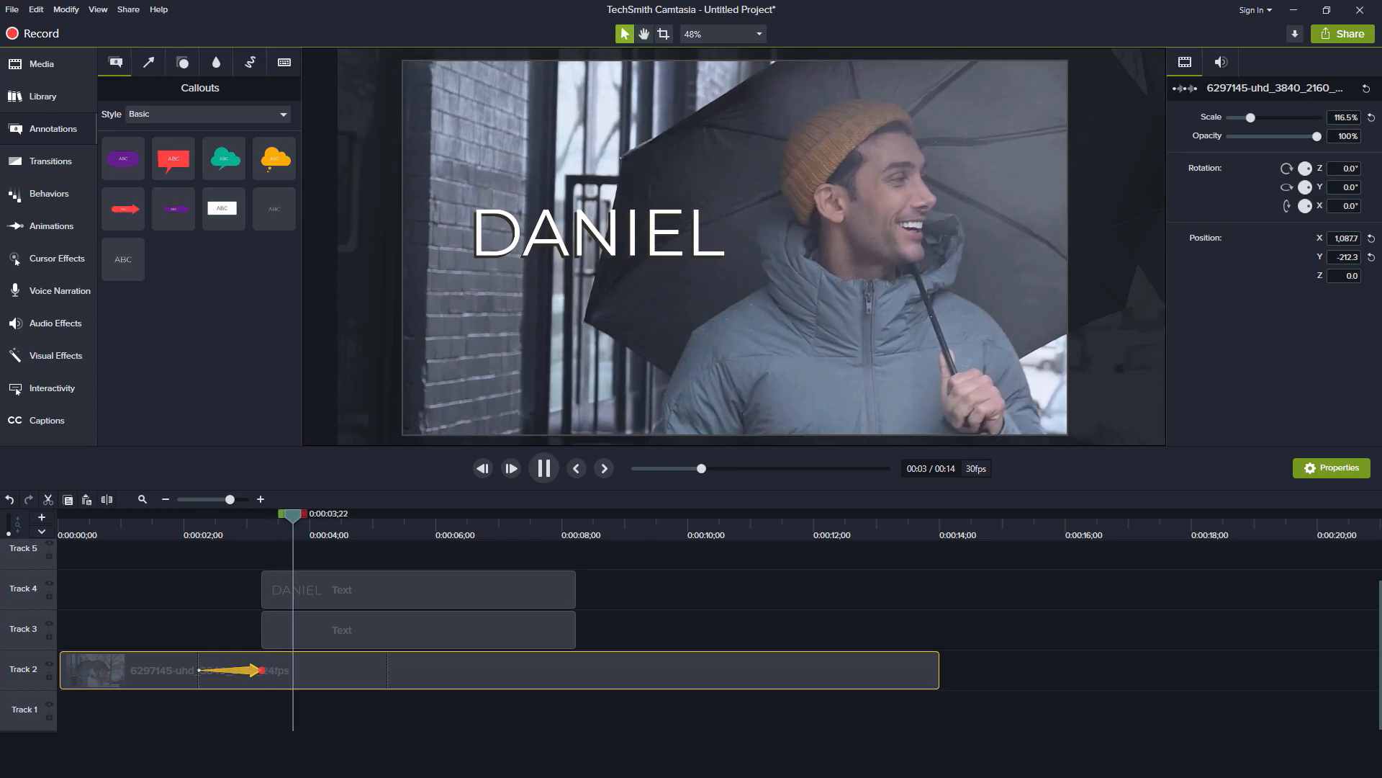
key(space)
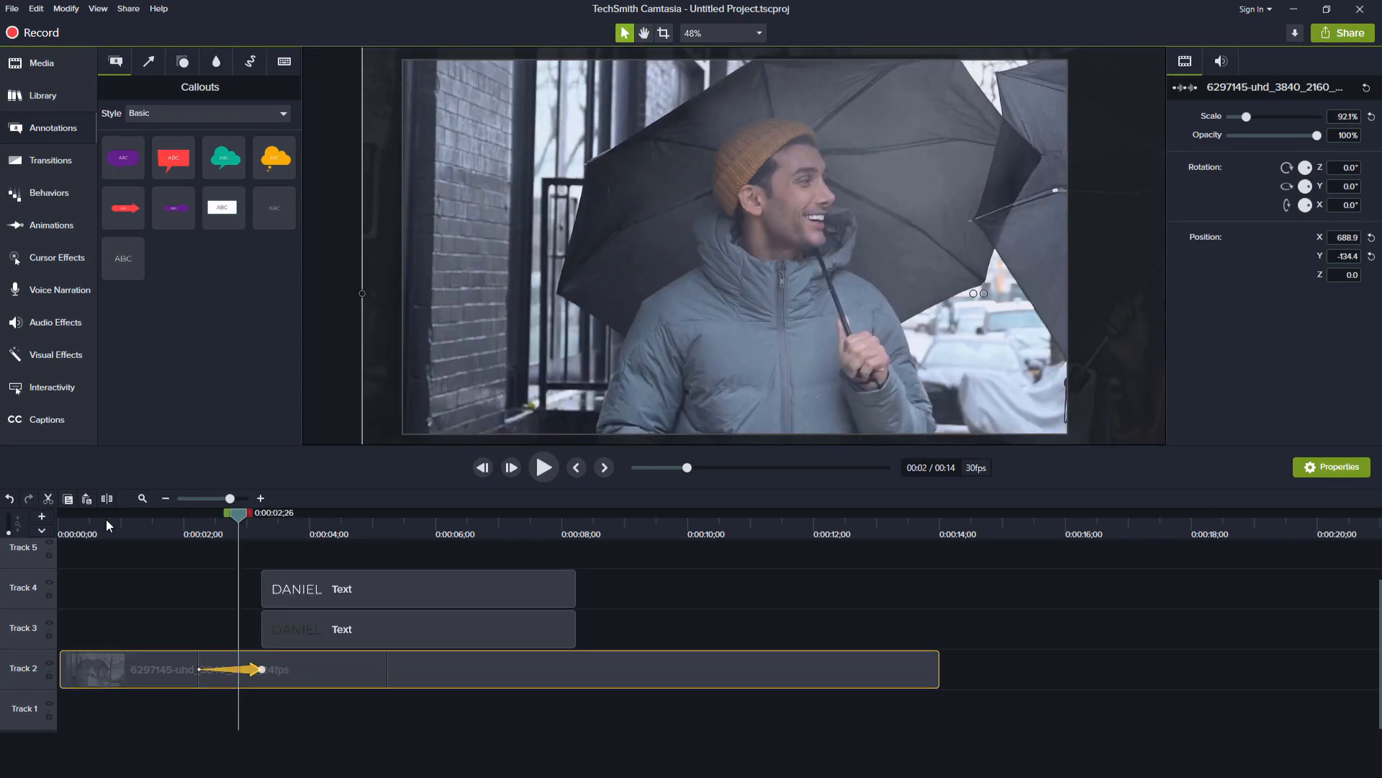
key(space)
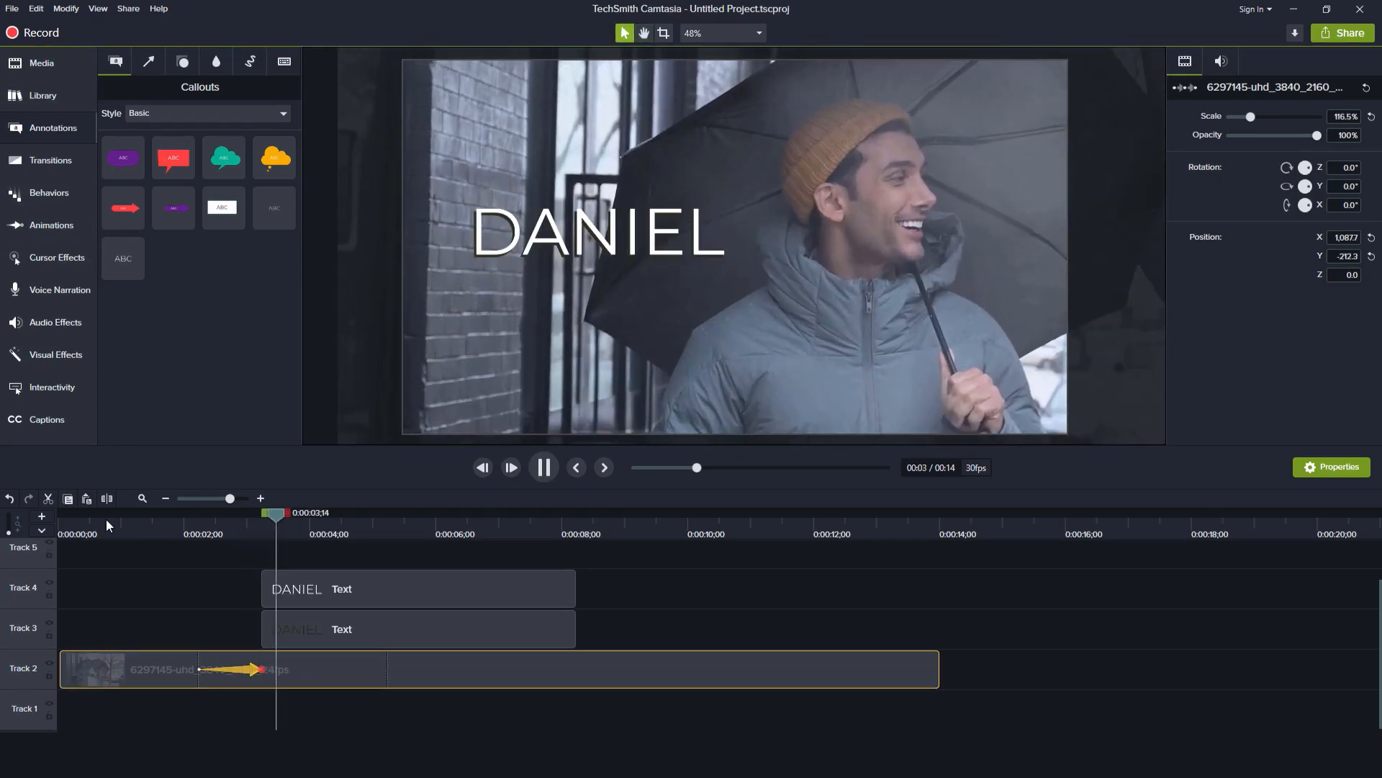
key(space)
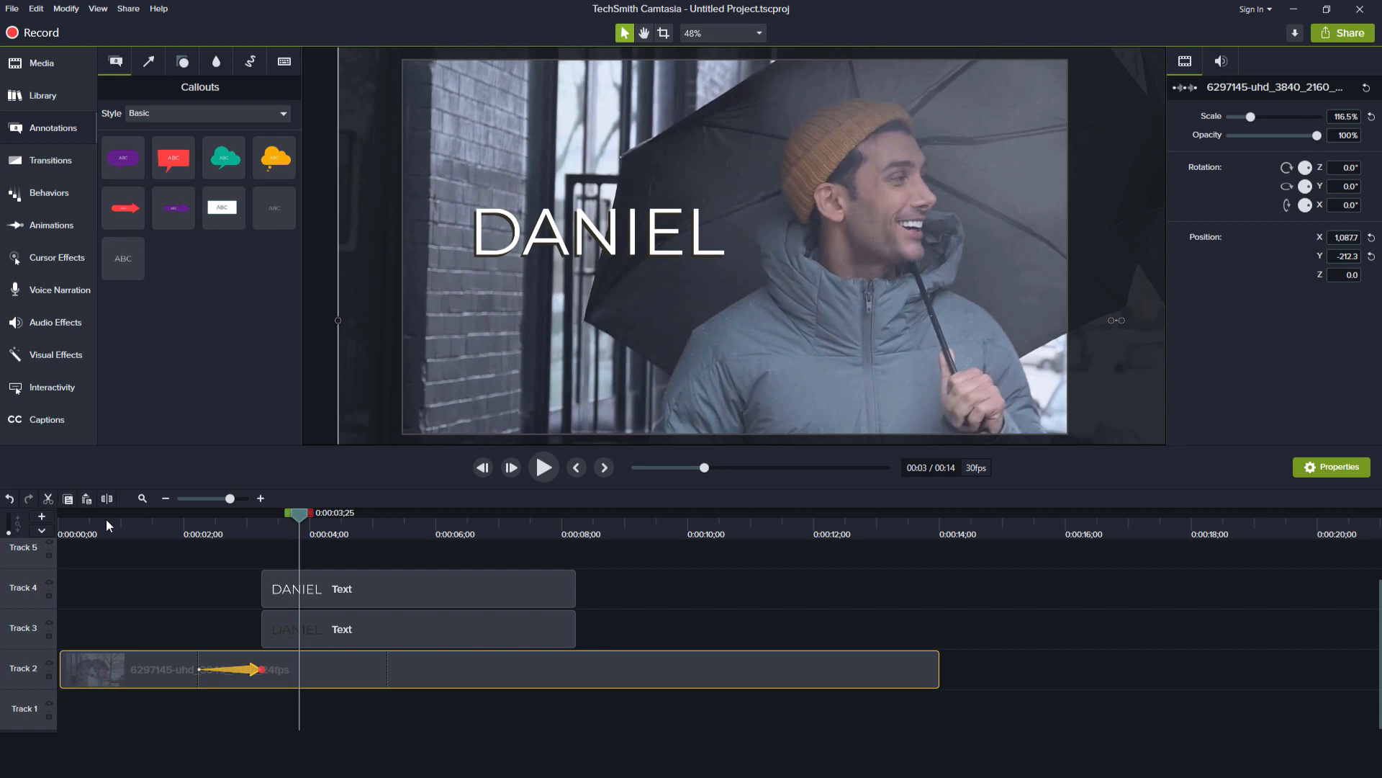
key(space)
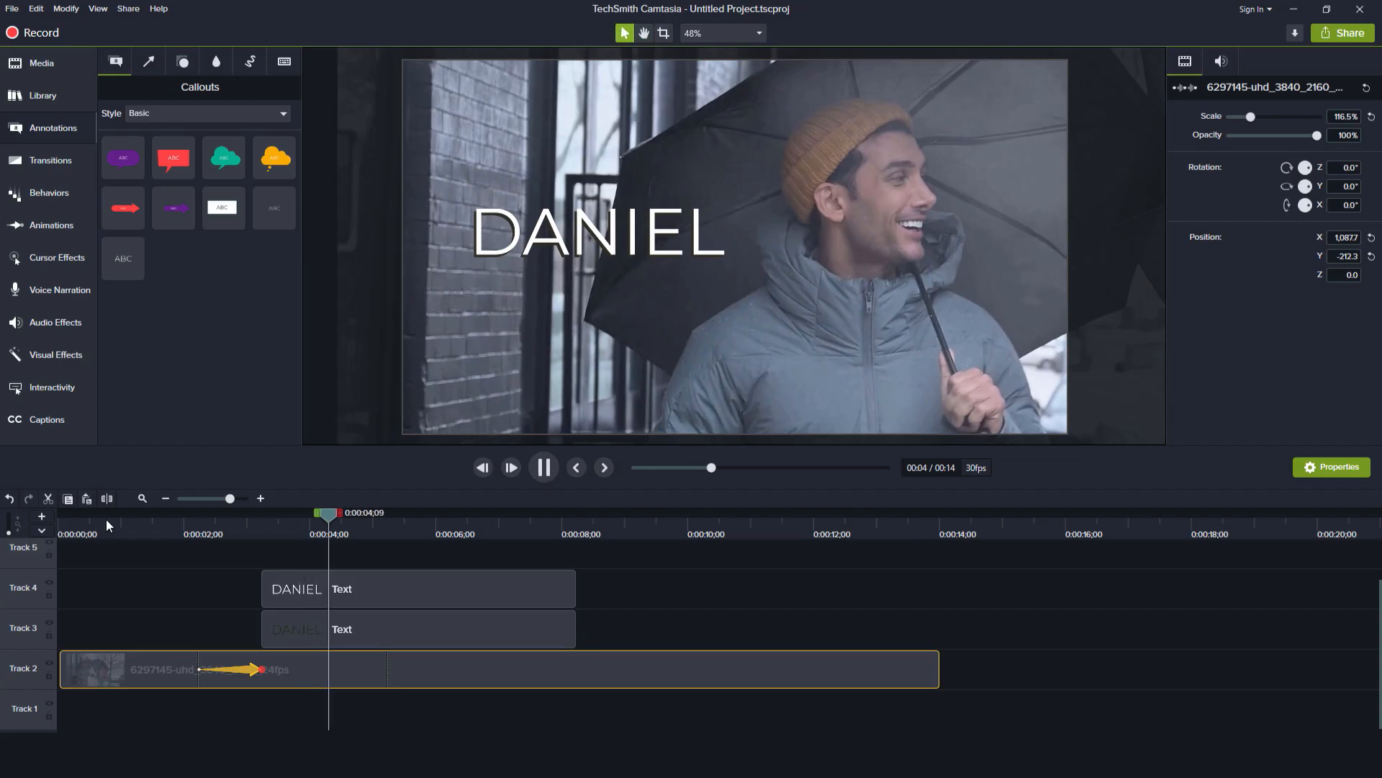
key(space)
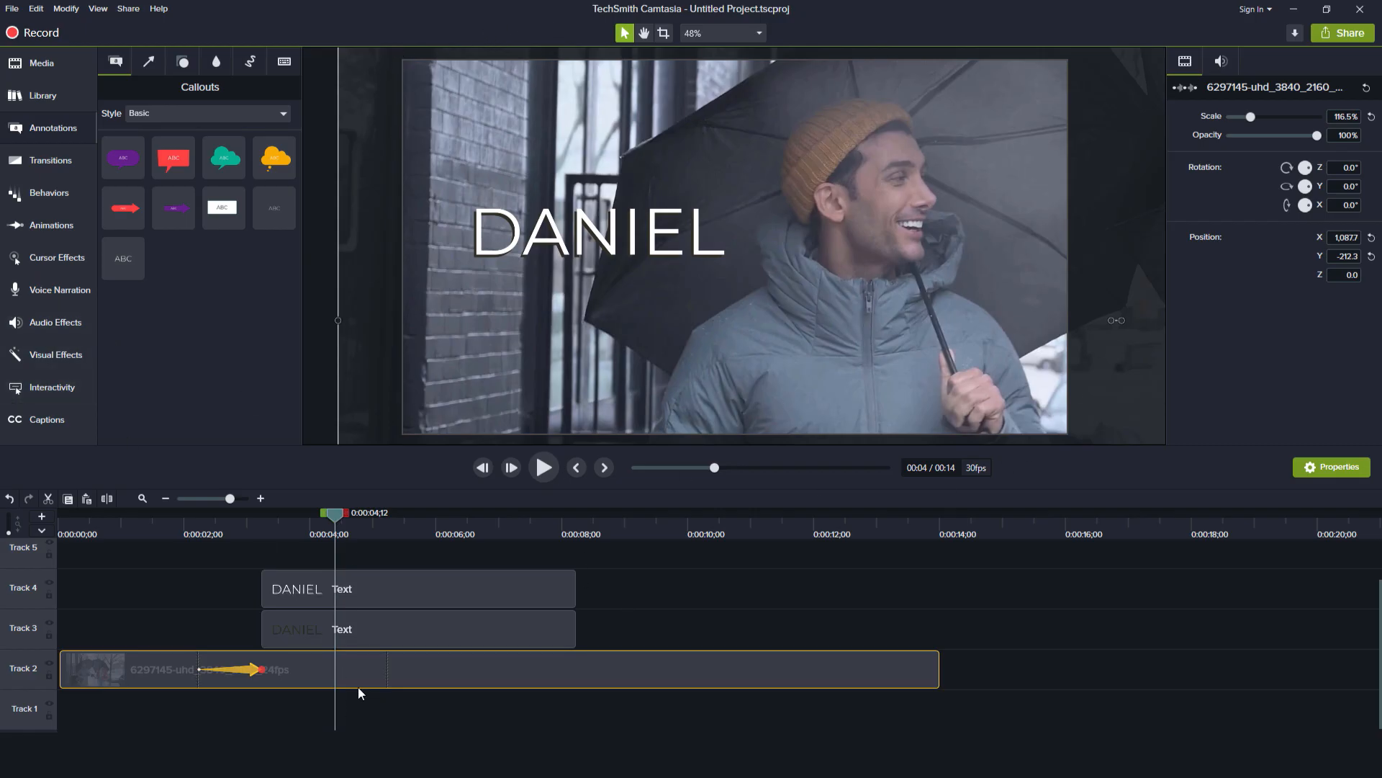
Add a Custom animation to the Track 2 clip after the zoom-in, and adjust its end to 0:00:05;03
click(32, 227)
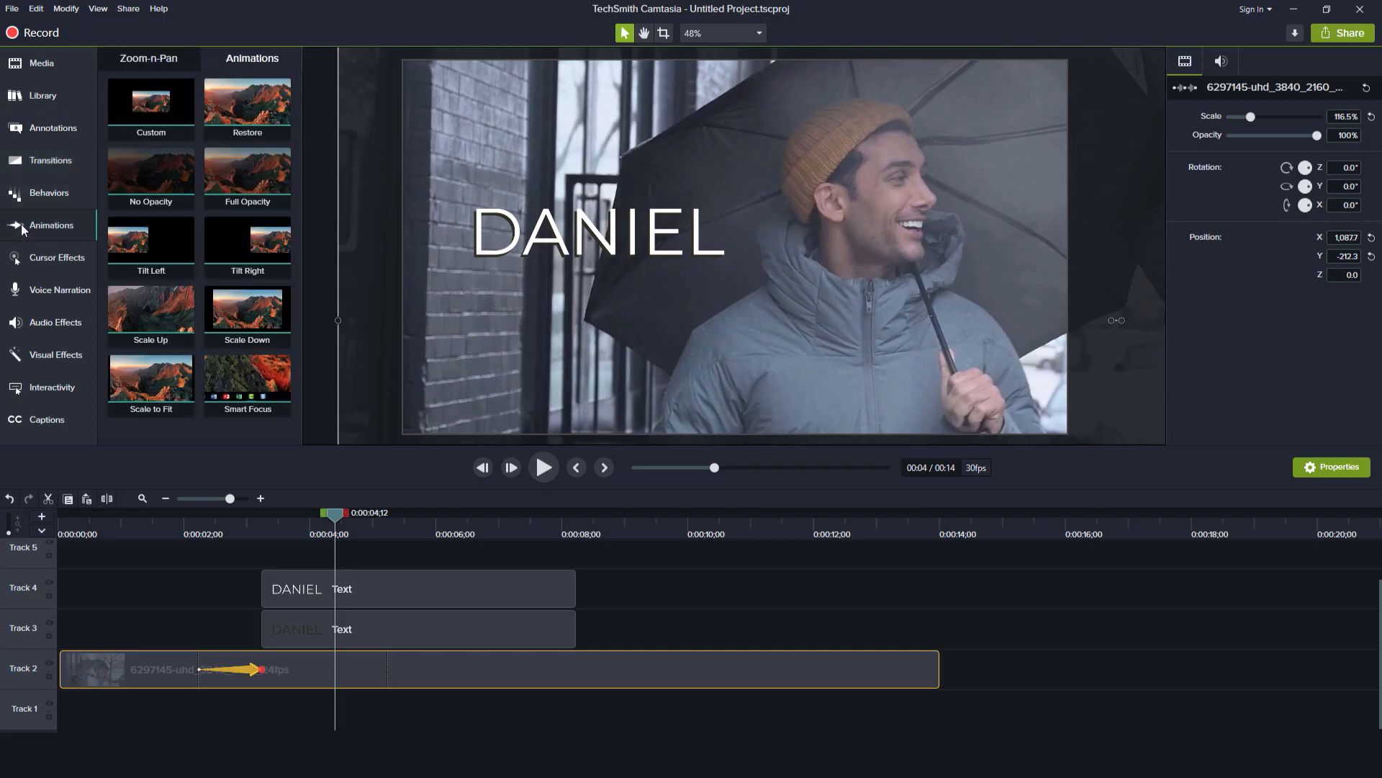
drag(151, 108, 378, 680)
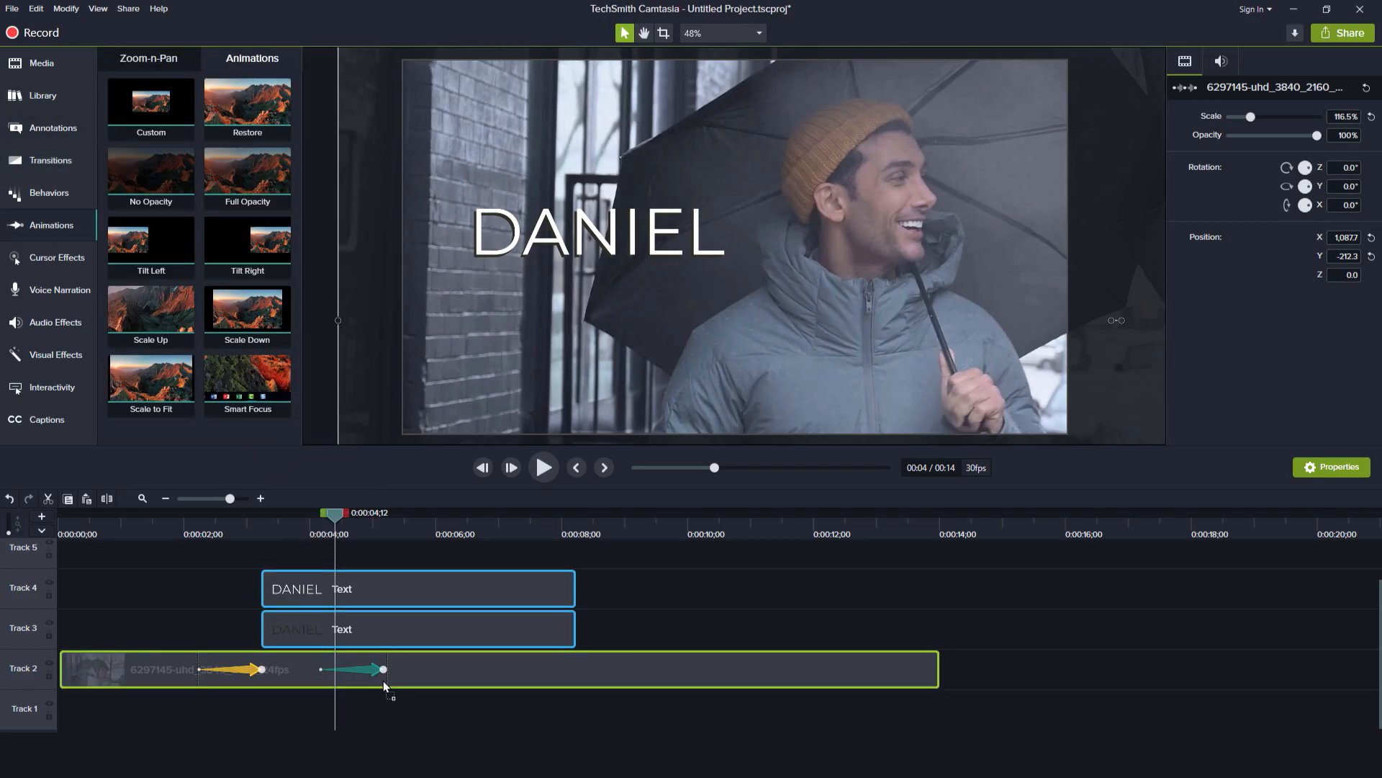
click(380, 673)
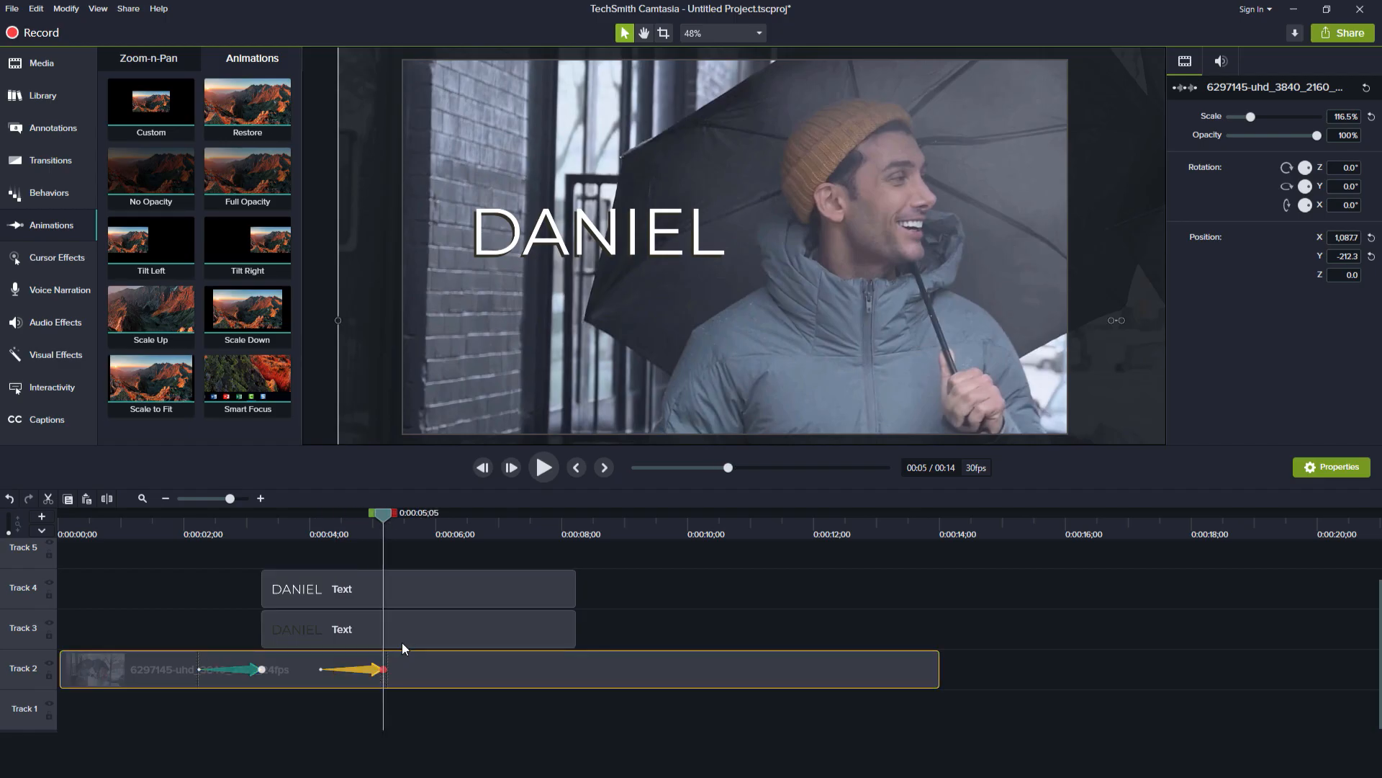
drag(384, 668, 380, 668)
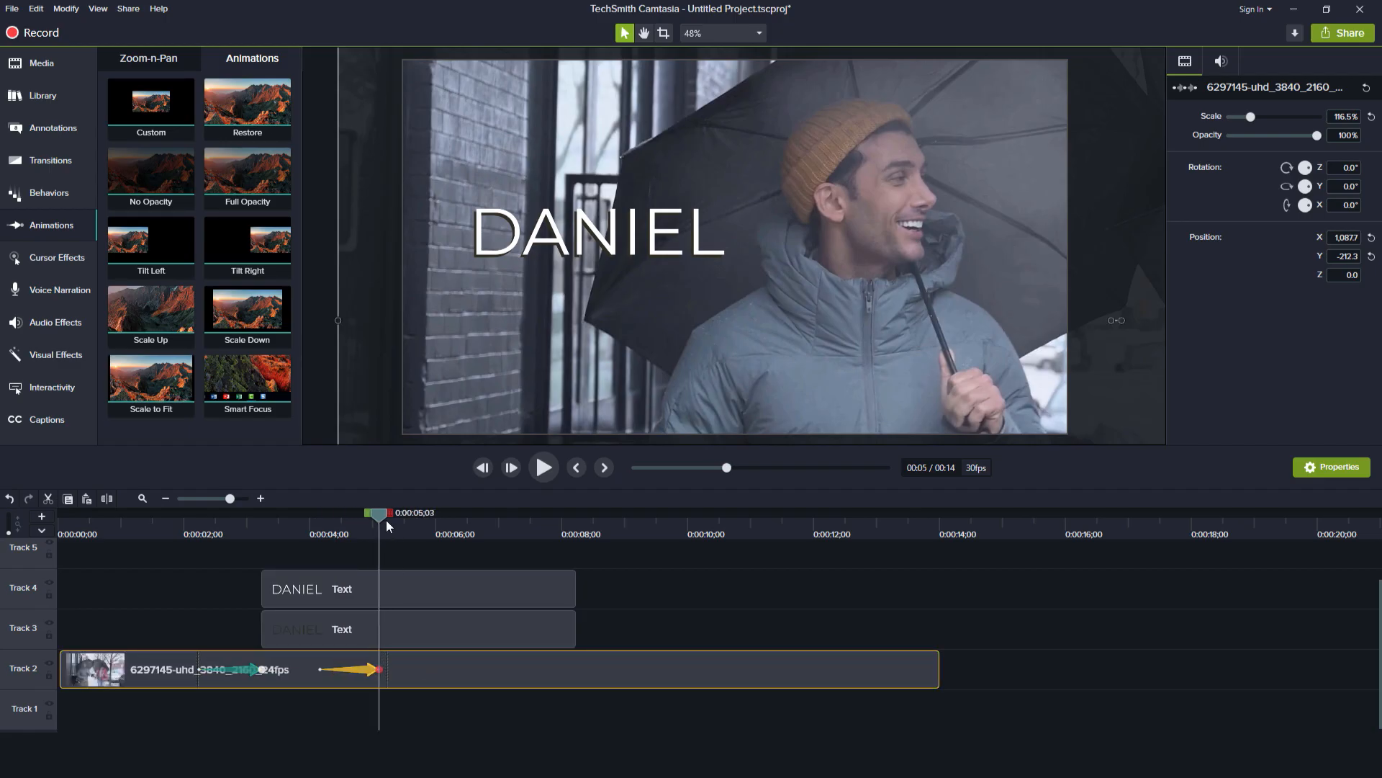
Set the easing of the second Track 2 animation to Linear, with the playhead at 0:00:05;05
drag(380, 517, 383, 517)
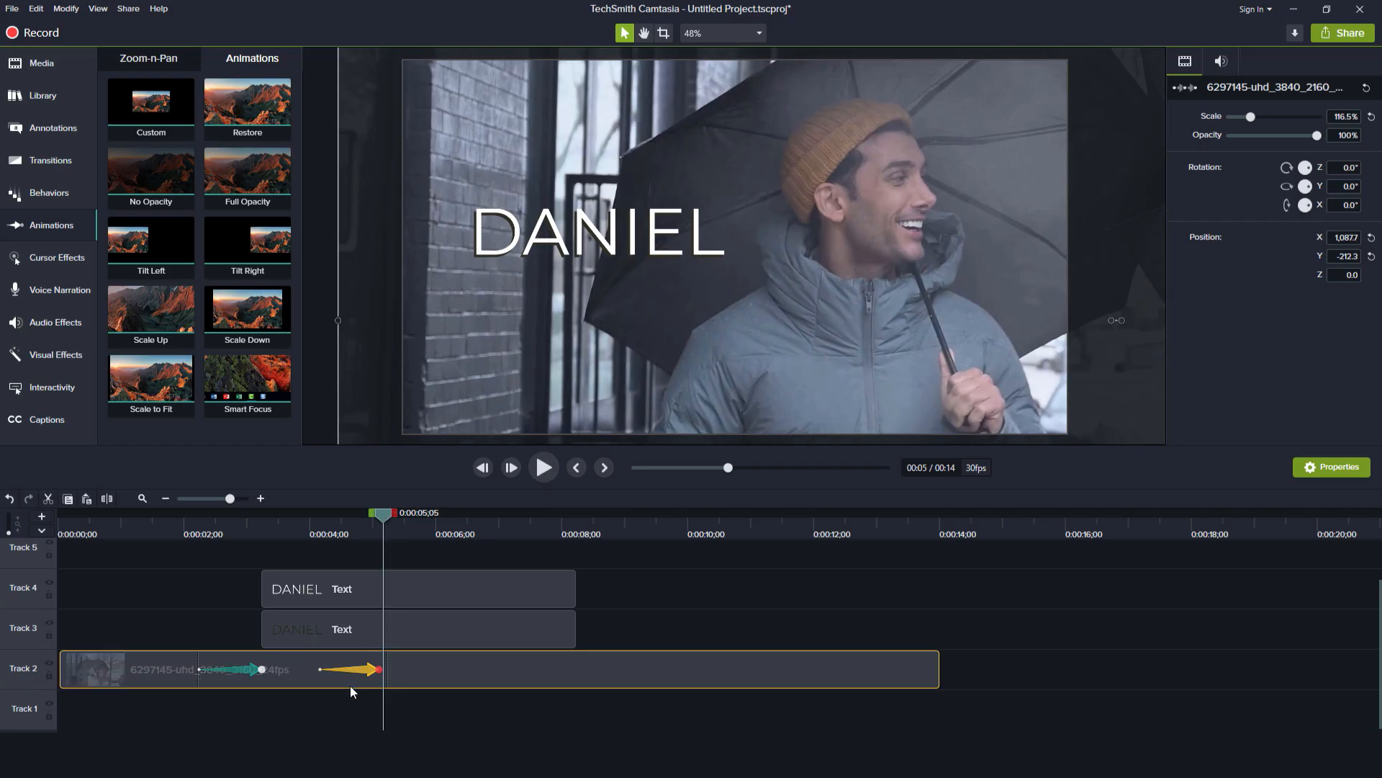
right_click(373, 671)
mouse_move(421, 633)
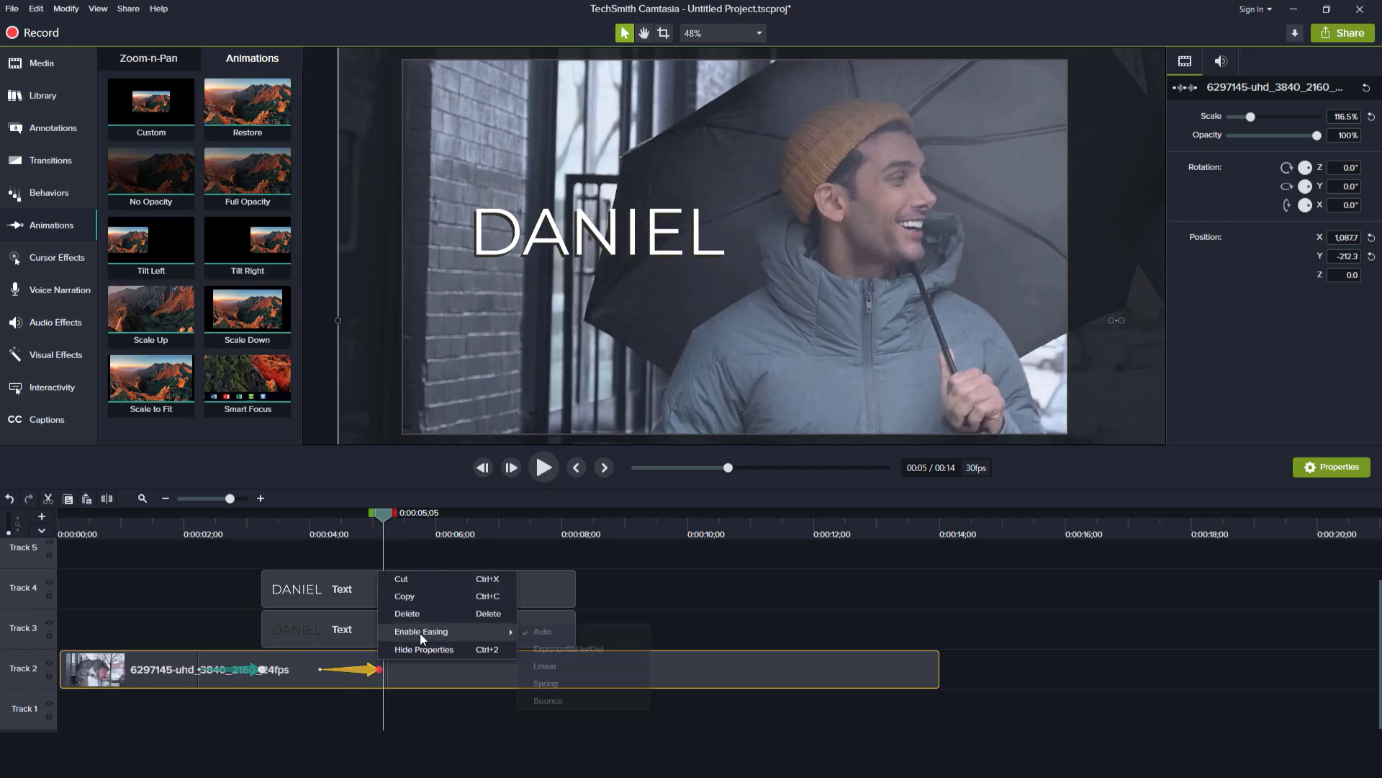
click(554, 669)
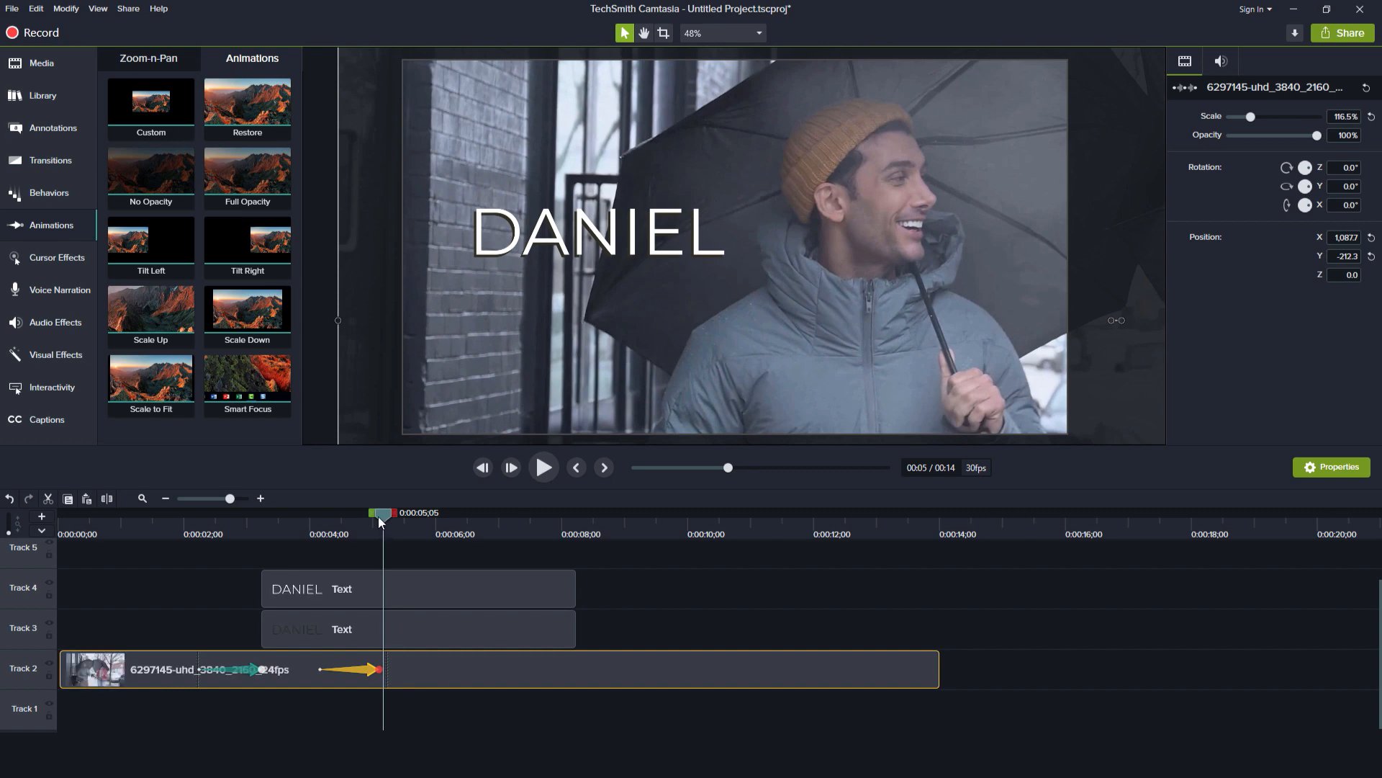
Set the Track 2 clip's scale to 100% at 0:00:05;06, after the second animation
mouse_move(378, 516)
mouse_down()
mouse_move(232, 529)
mouse_move(382, 537)
mouse_up()
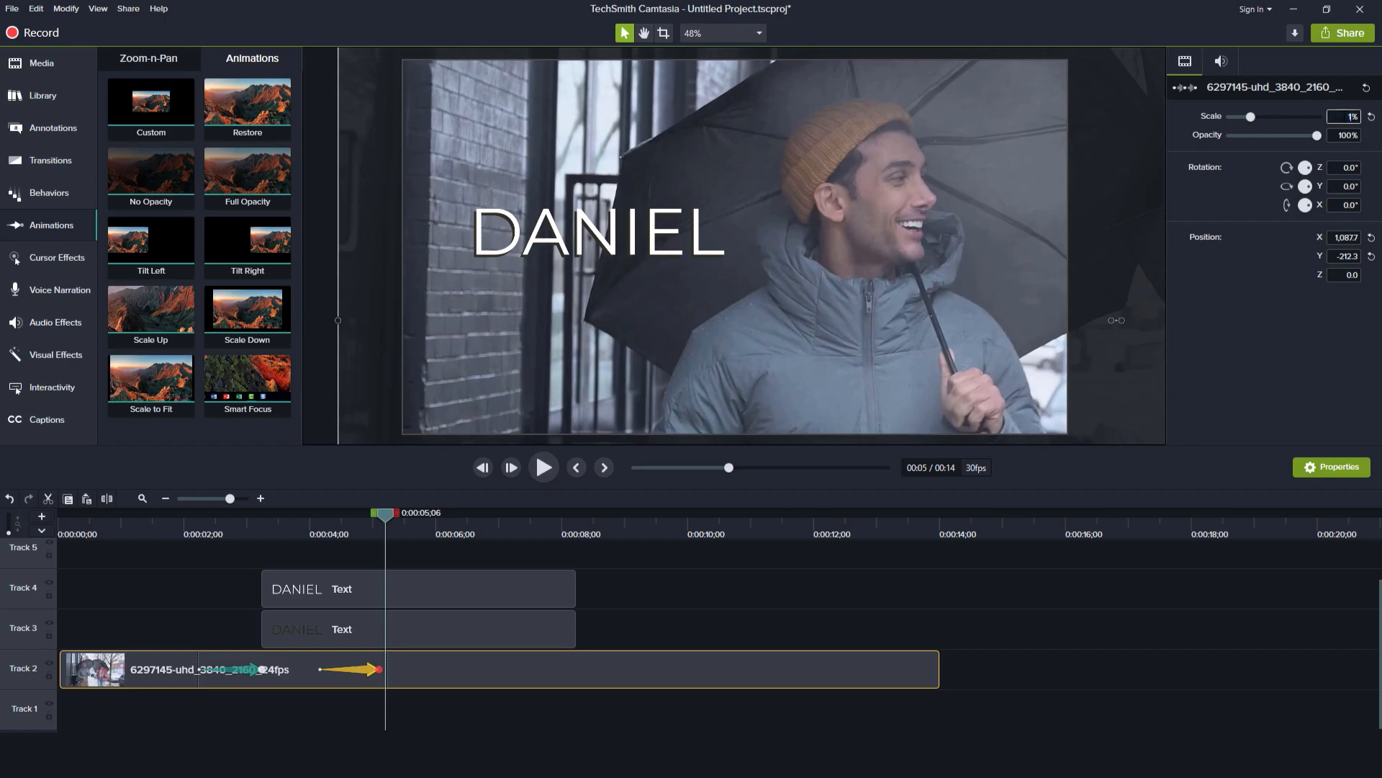
key(Return)
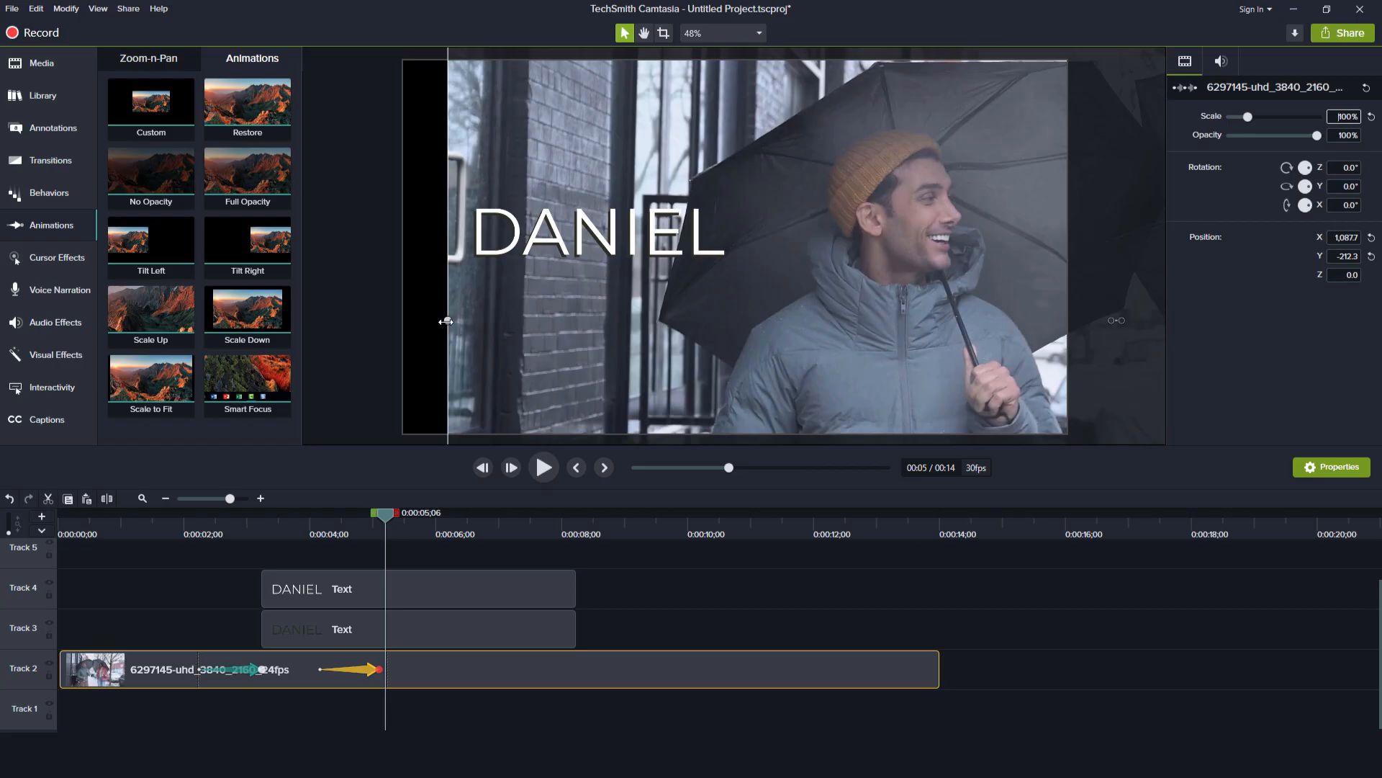
Scale the Track 2 clip down to 51% at 0:00:05;06 and reposition it to X 18.3, Y -13.7 to fill the canvas
drag(446, 321, 892, 364)
drag(993, 342, 531, 329)
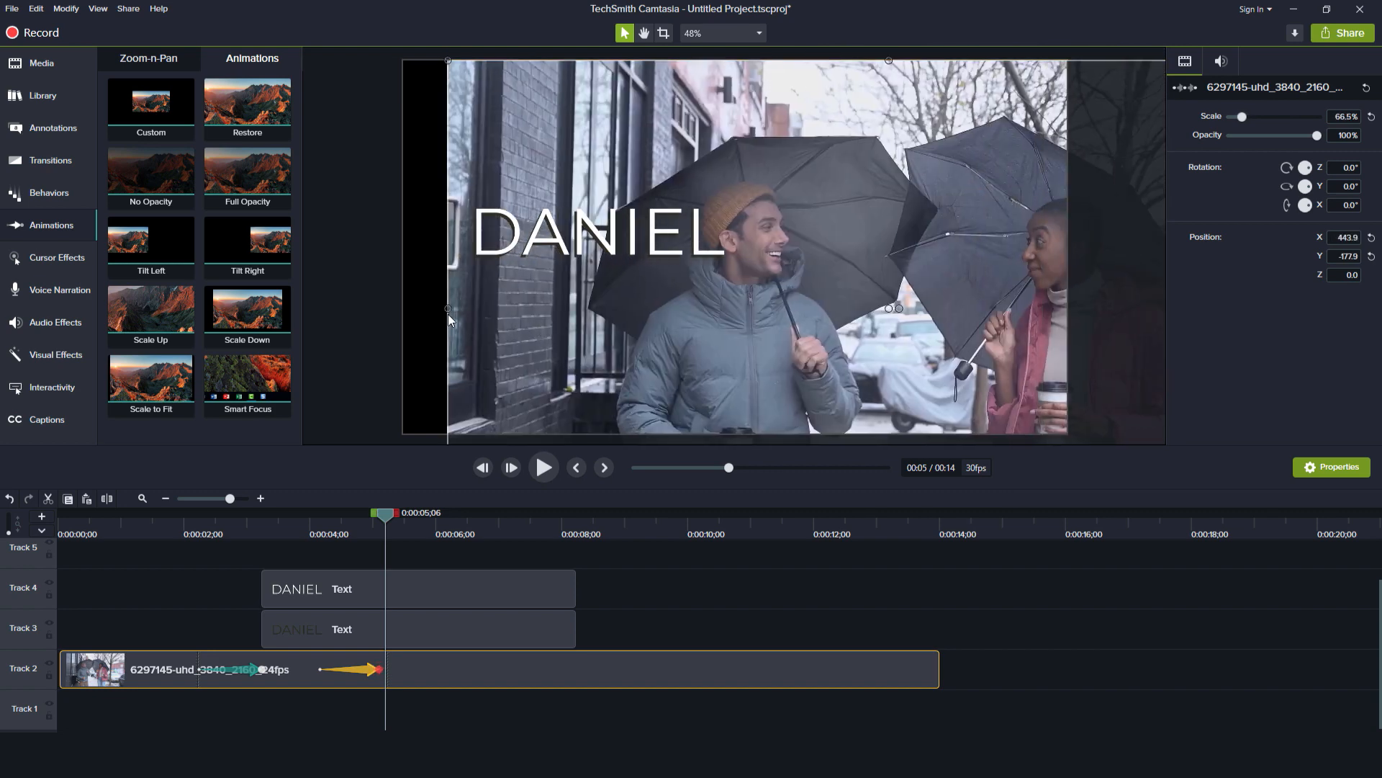
drag(448, 310, 533, 310)
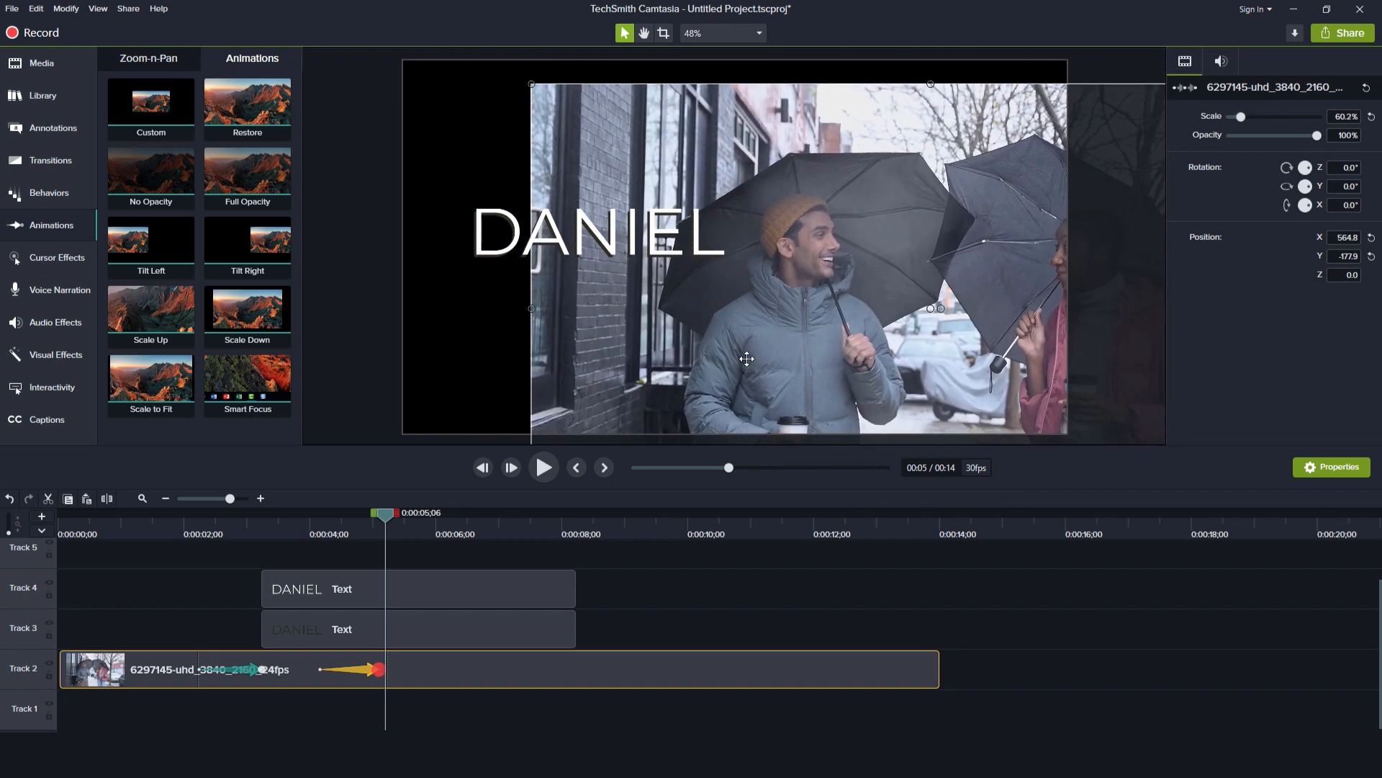
drag(746, 359, 619, 320)
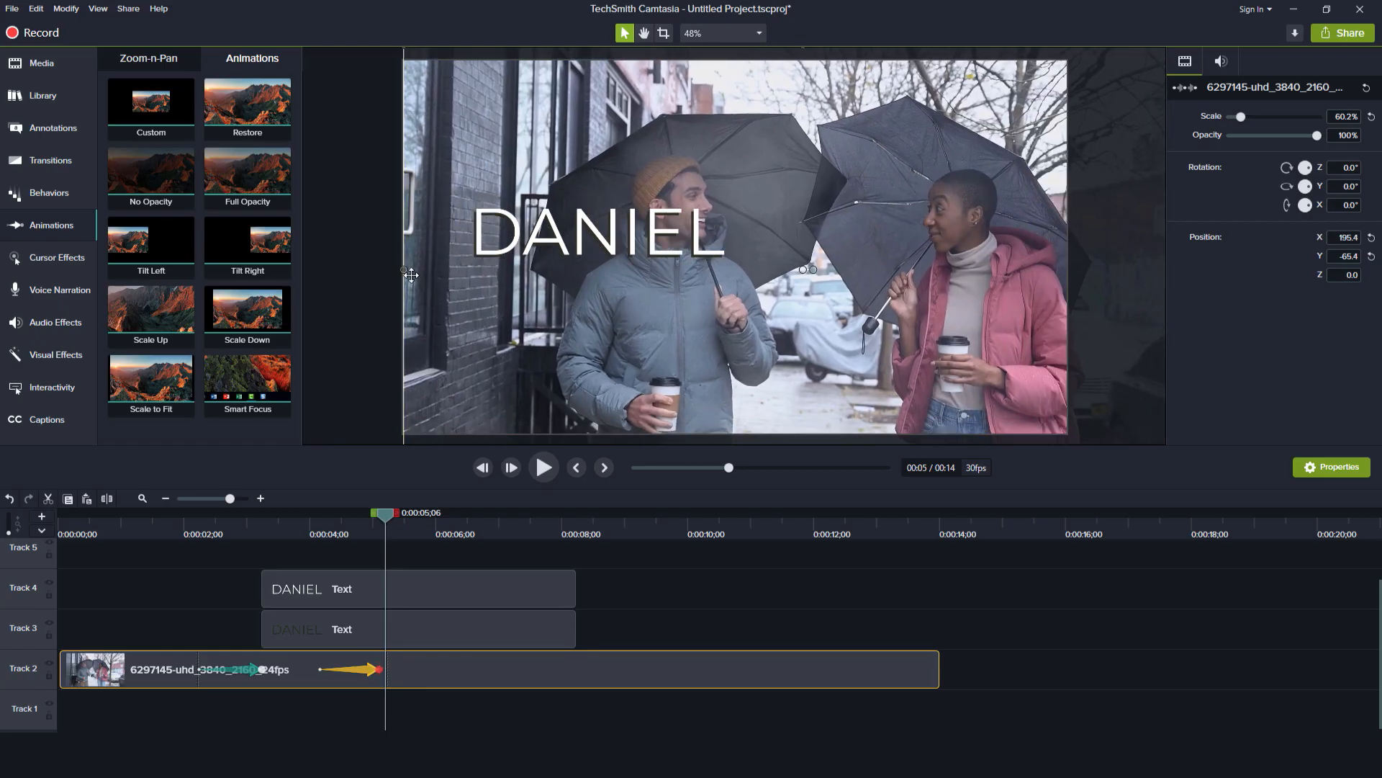
drag(406, 271, 555, 270)
drag(747, 343, 596, 328)
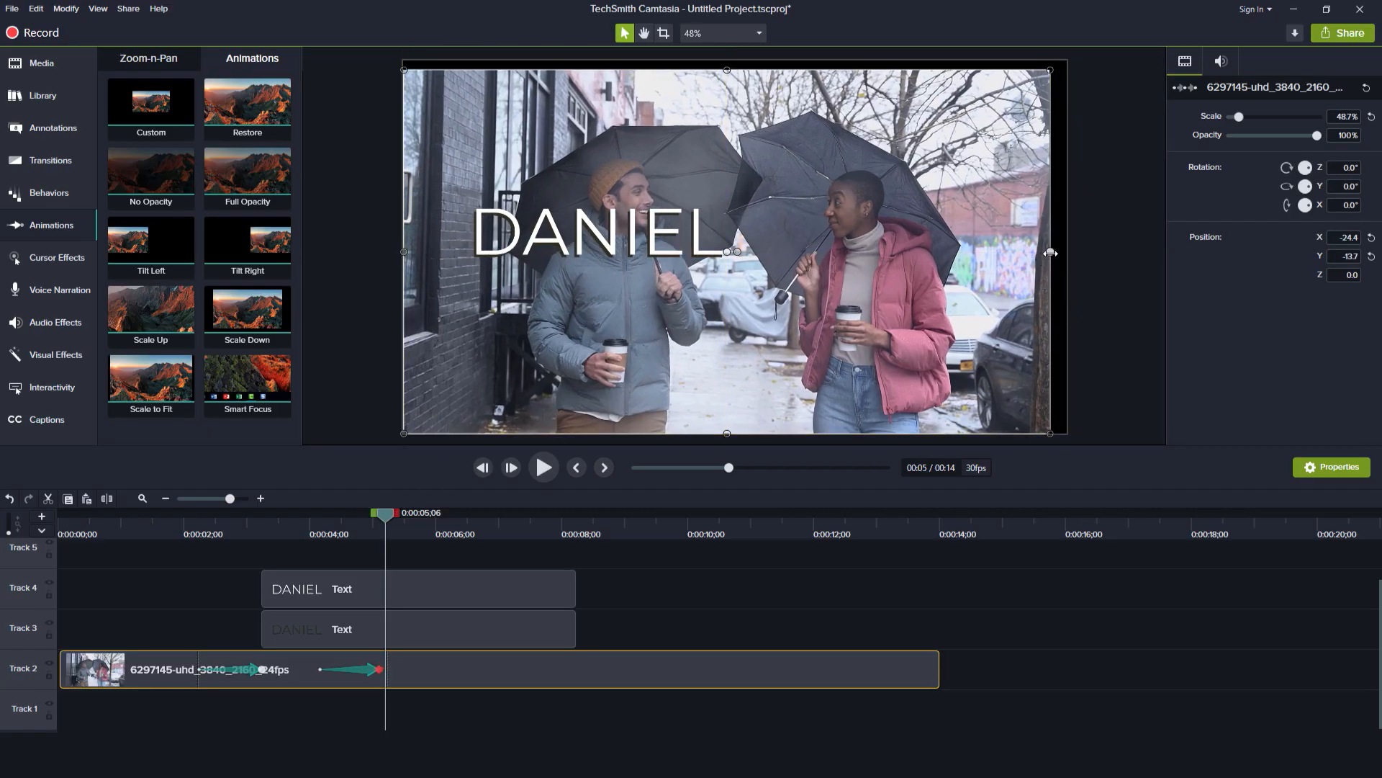
drag(1051, 252, 1079, 251)
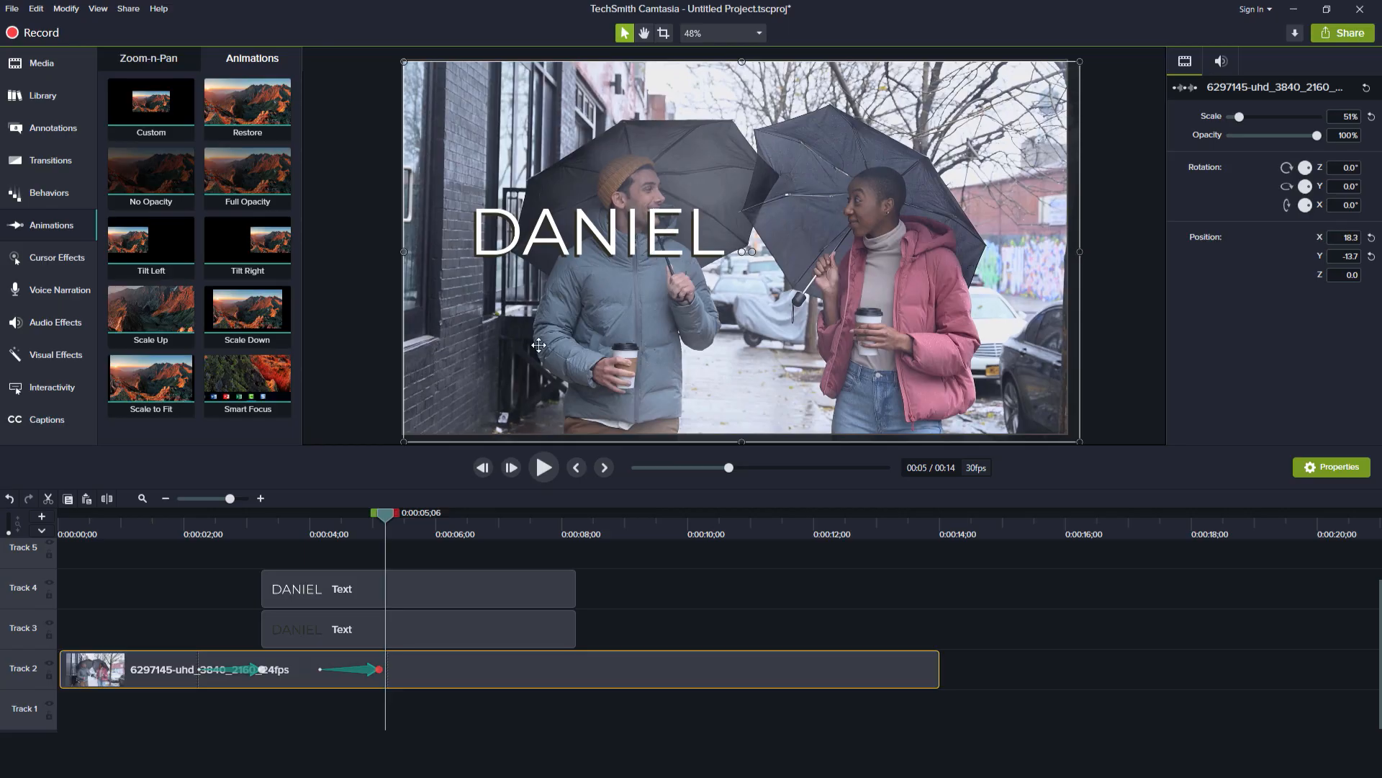
Play the zoom-out from the name title to the full street view in short stretches
click(283, 528)
key(space)
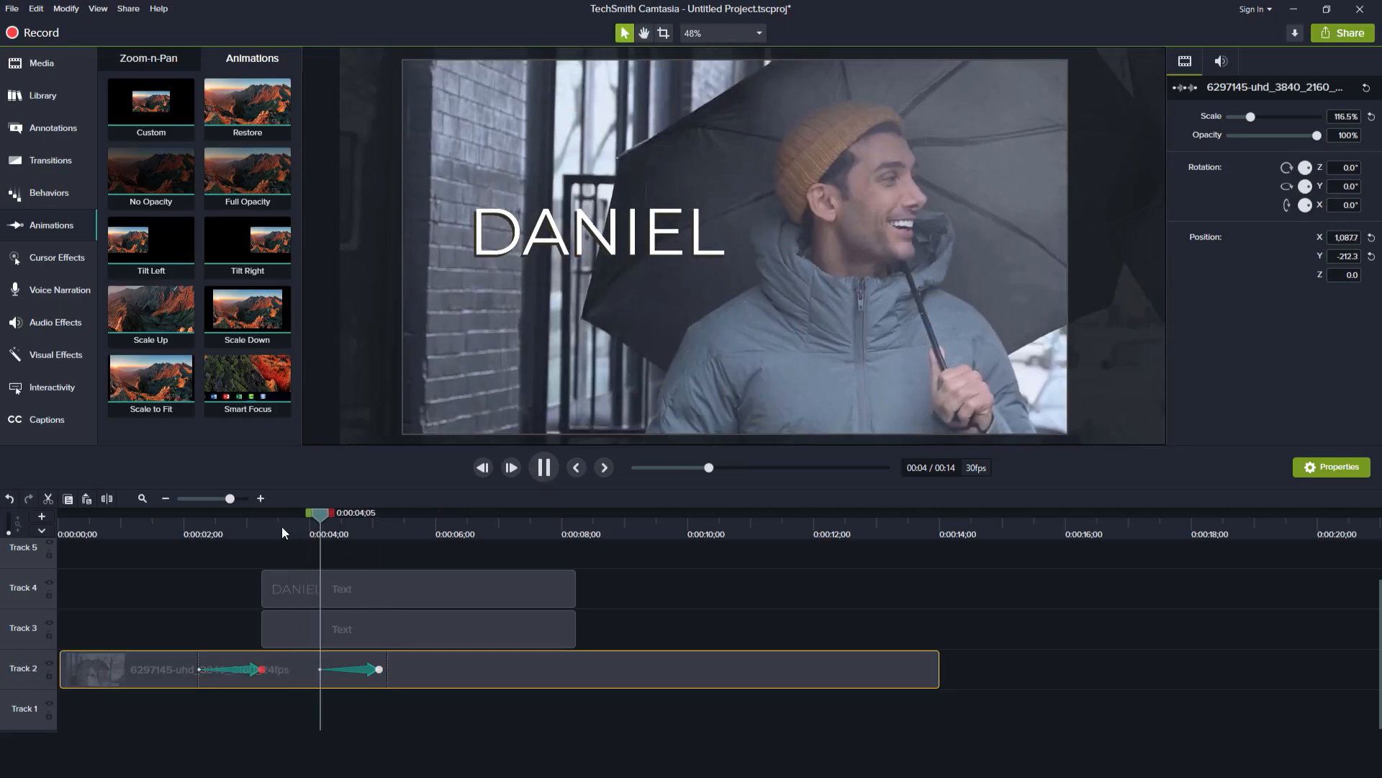
key(space)
key(space)
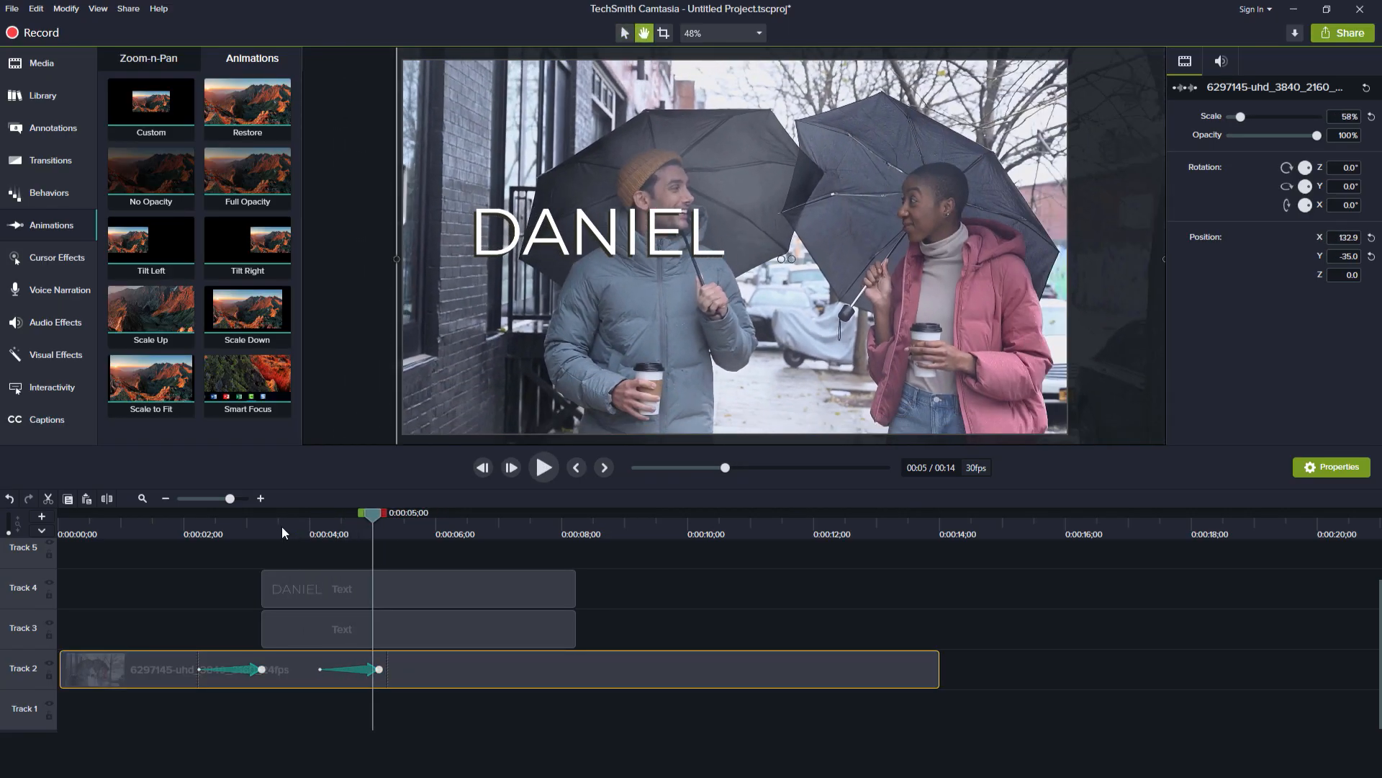
key(space)
click(325, 530)
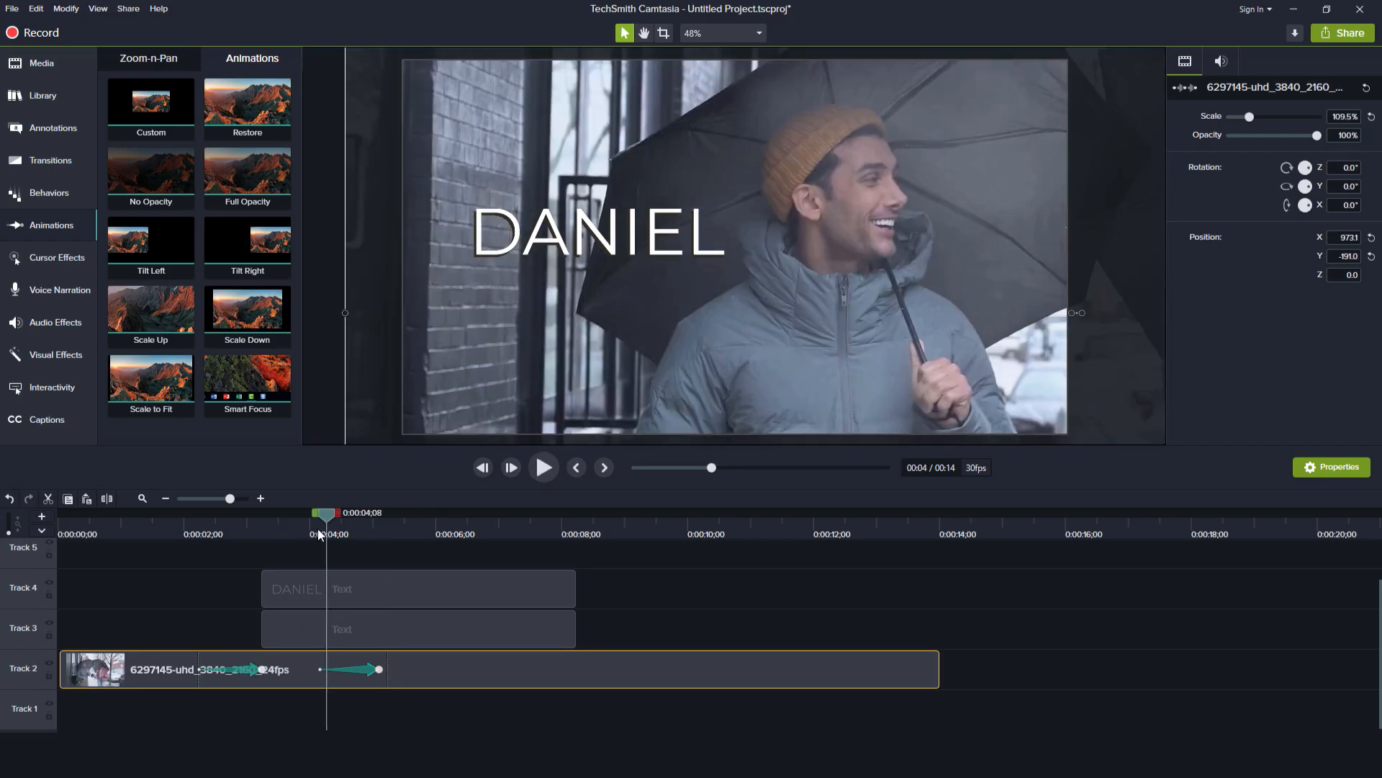
Split the Track 3 and Track 4 name titles at 0:00:04;04 and delete the parts after the split
click(318, 530)
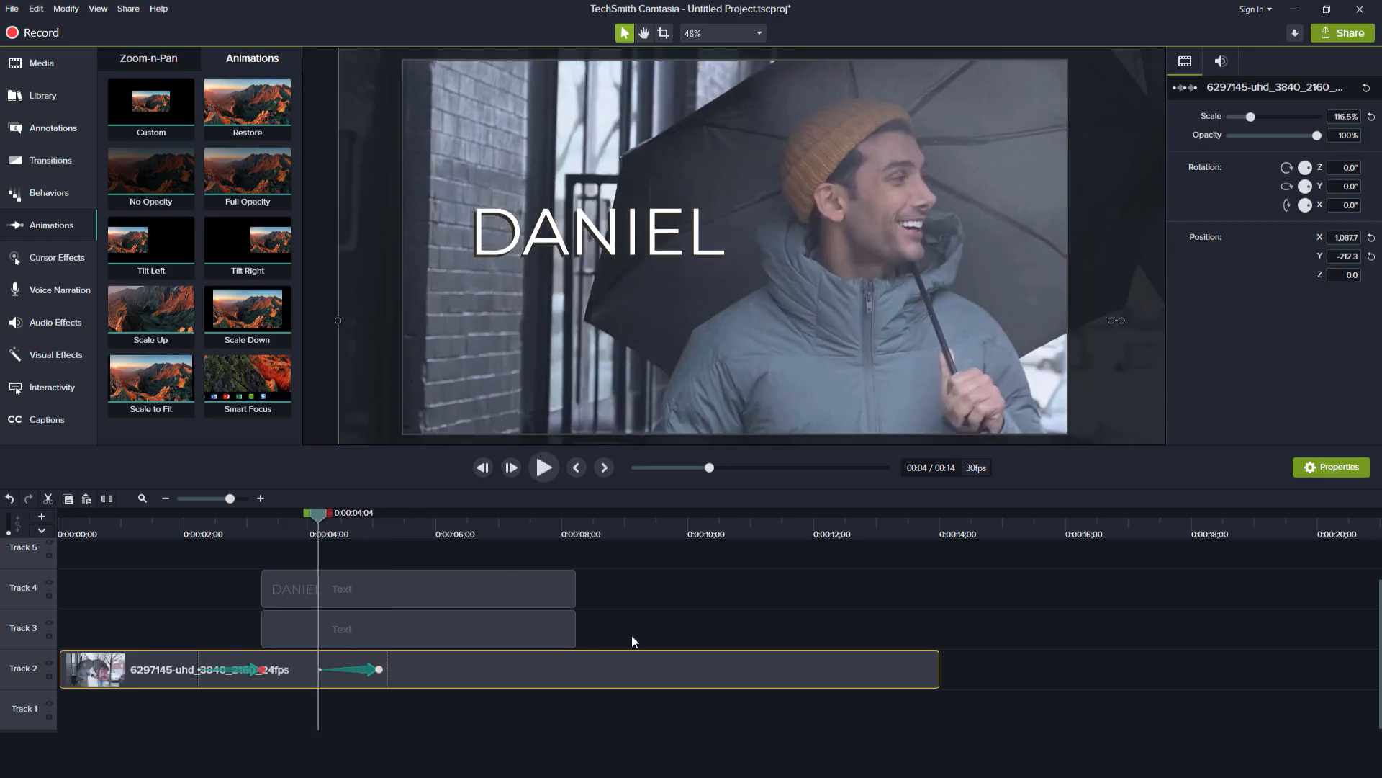
drag(632, 635, 510, 593)
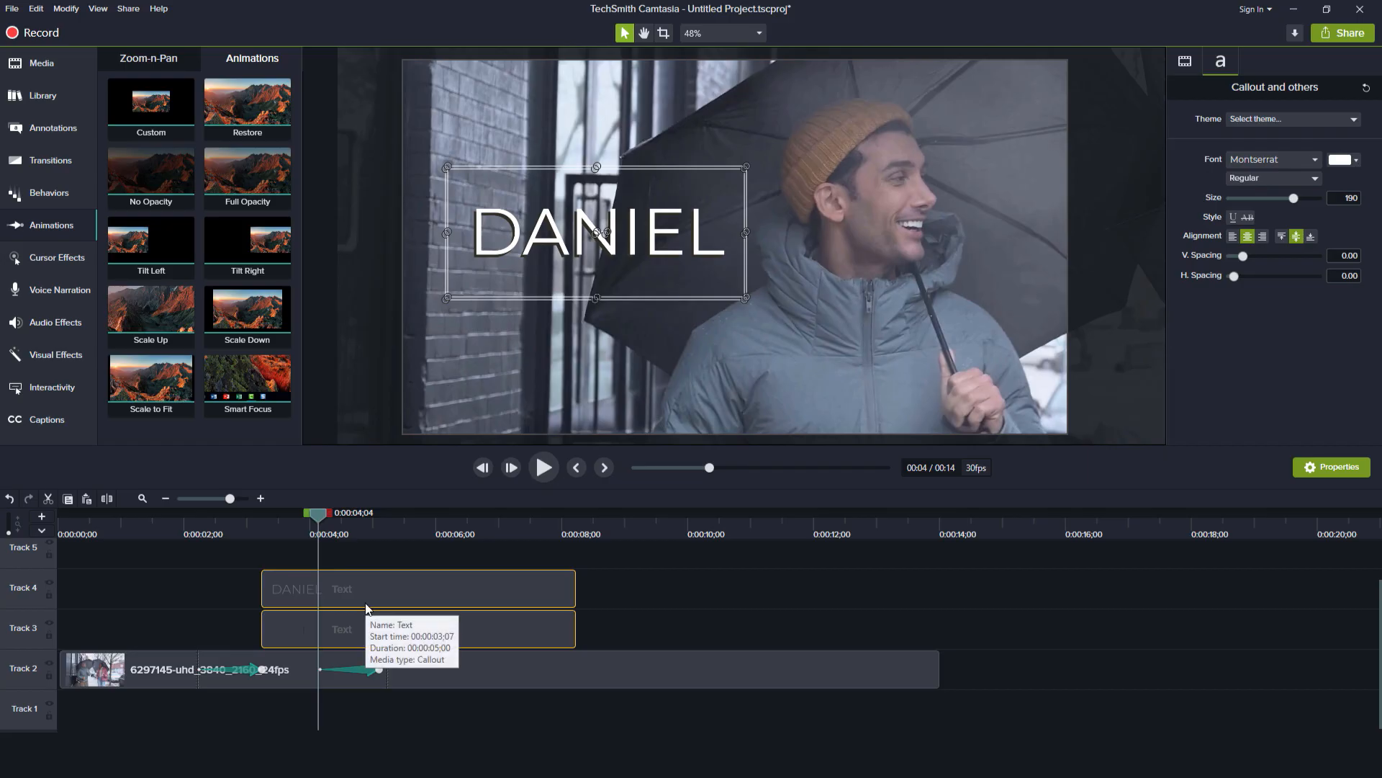
click(107, 498)
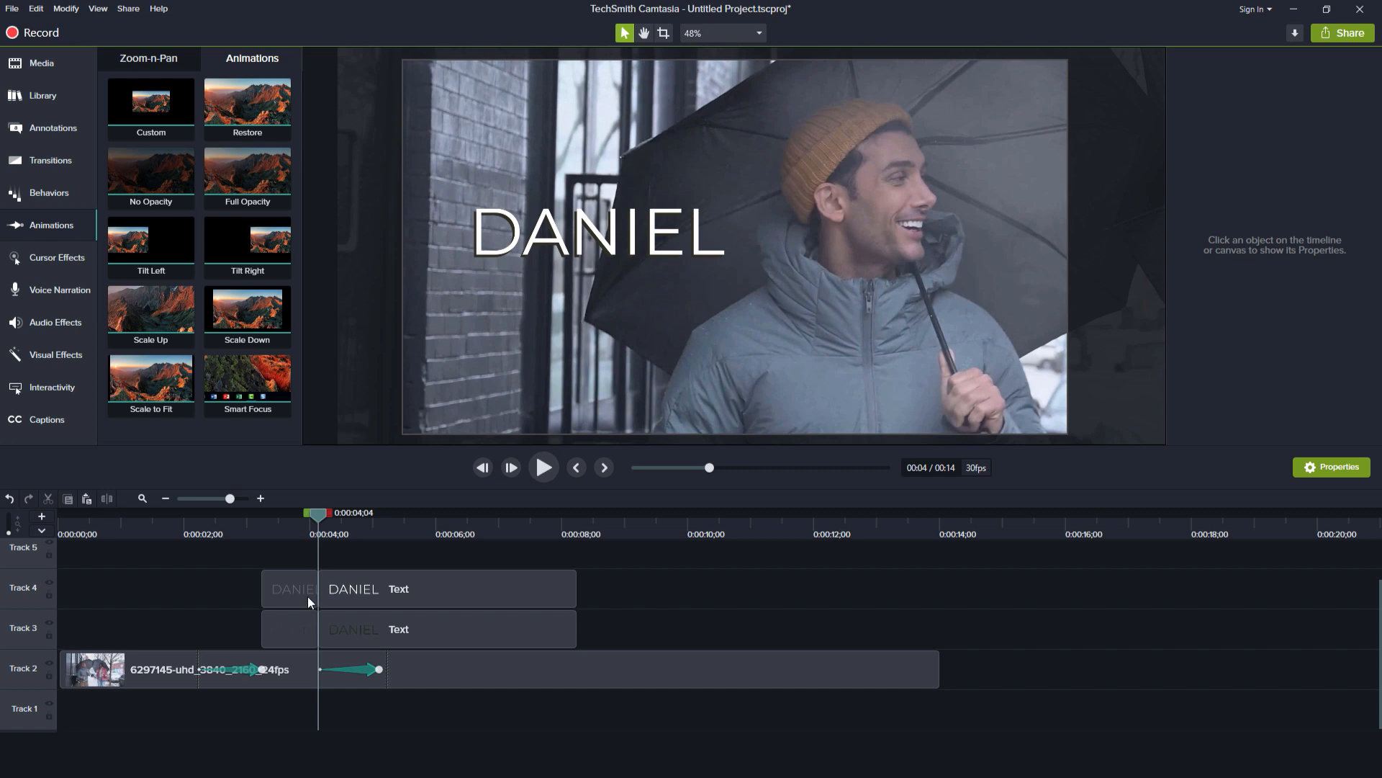
drag(602, 632, 459, 580)
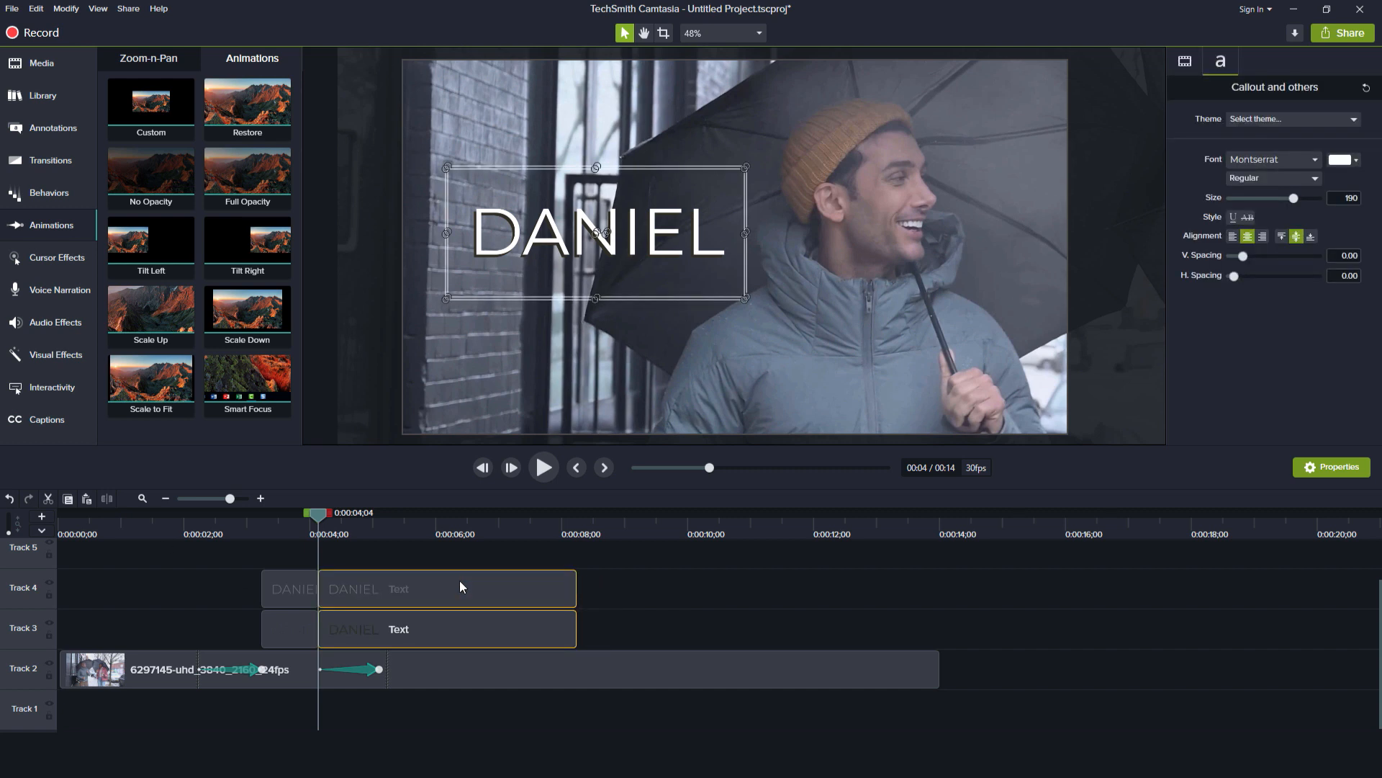
key(Delete)
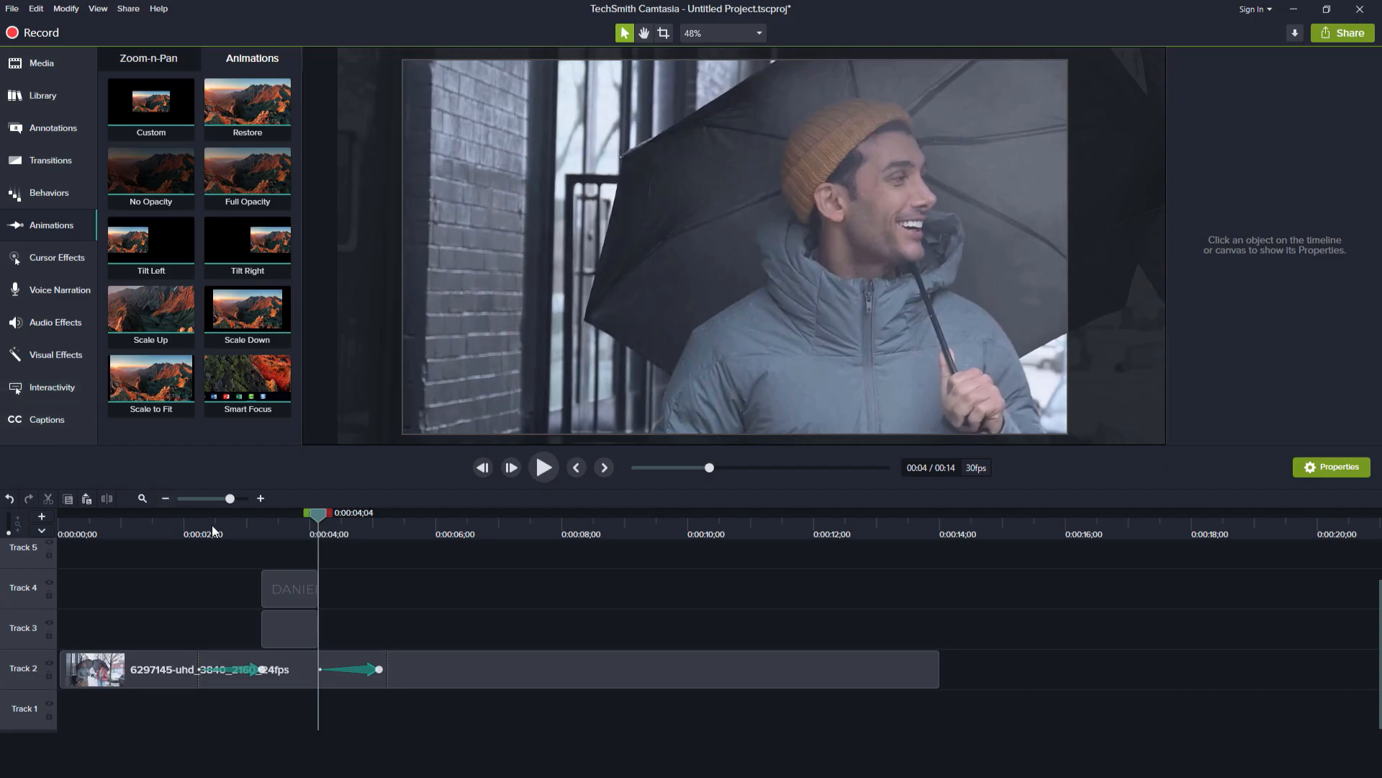
Play through the zoom-in, shortened name title and zoom-out, and replay the opening from 0:00:00;26
click(162, 527)
key(space)
key(space)
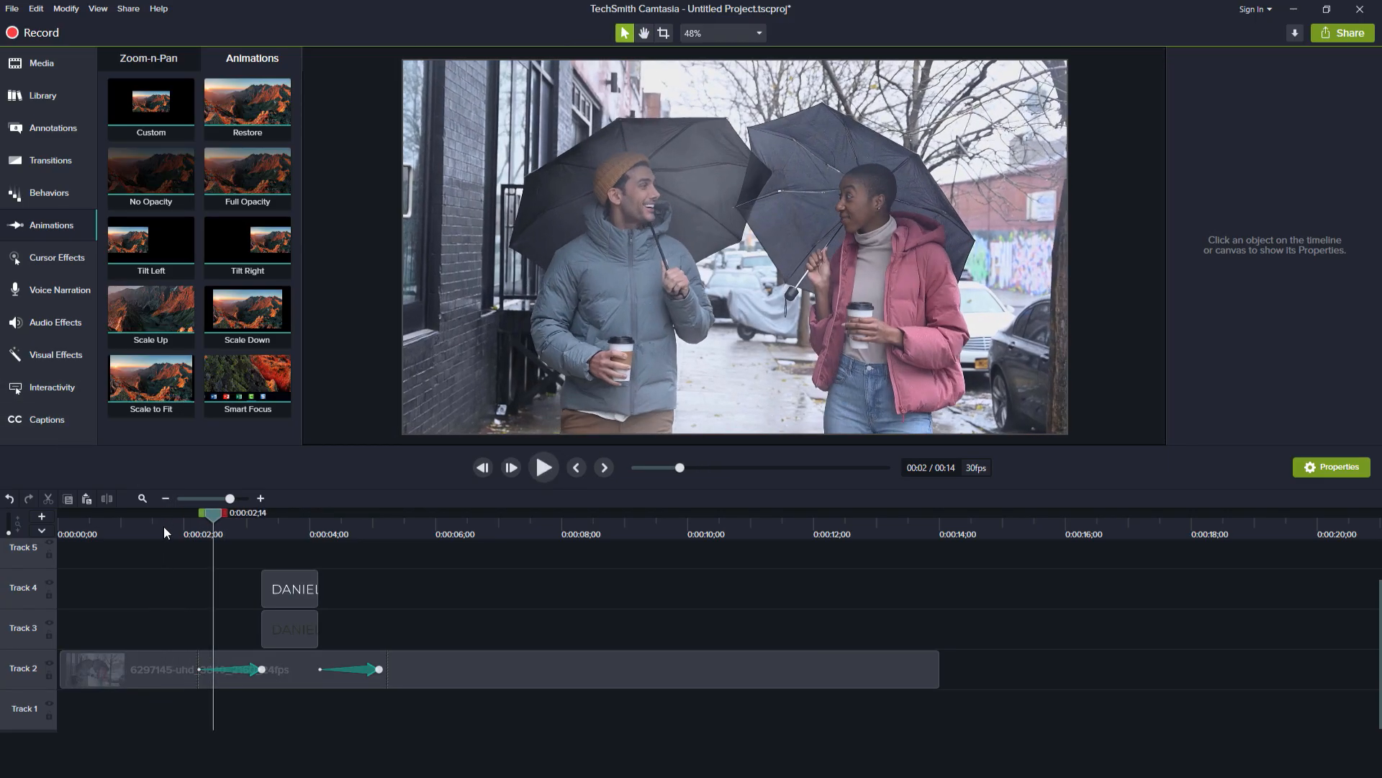
key(h)
key(space)
key(space)
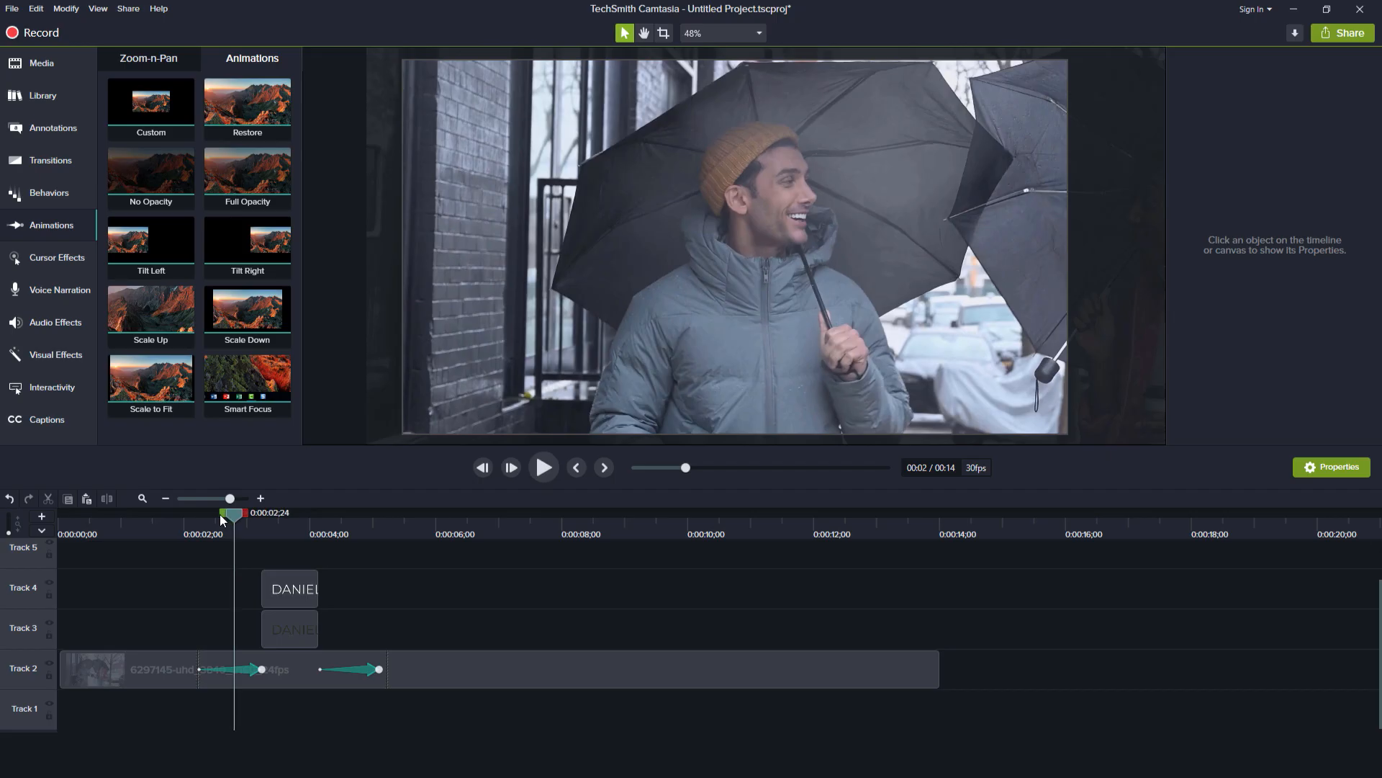
key(v)
key(space)
key(space)
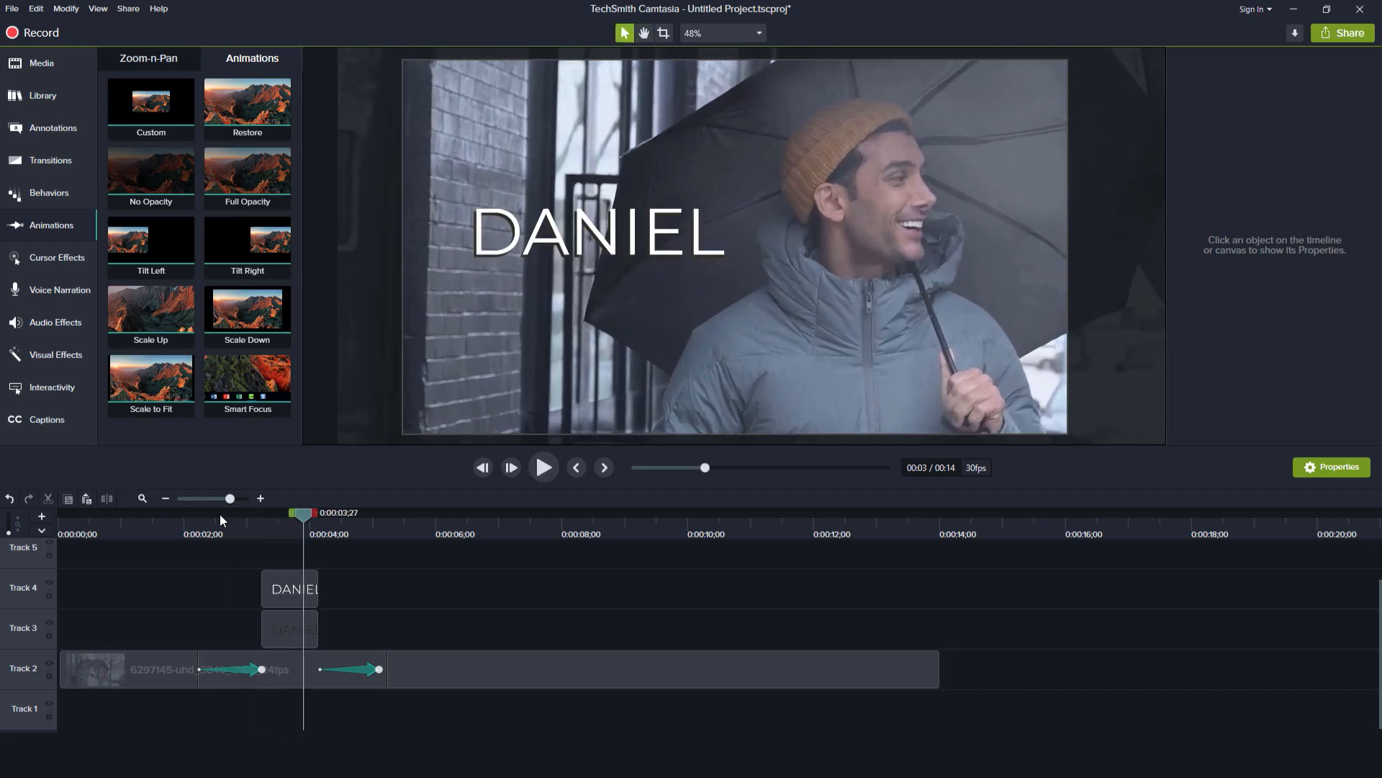
key(space)
key(space)
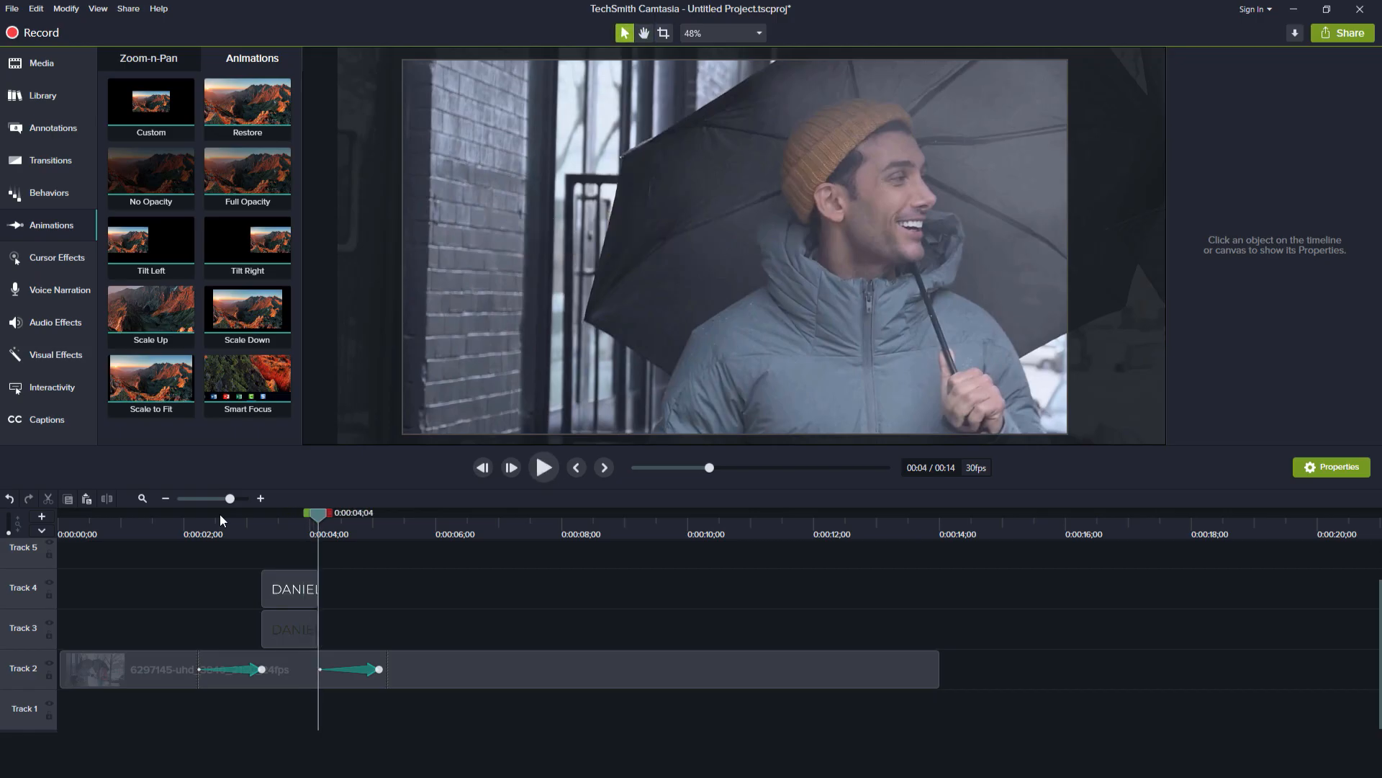
key(space)
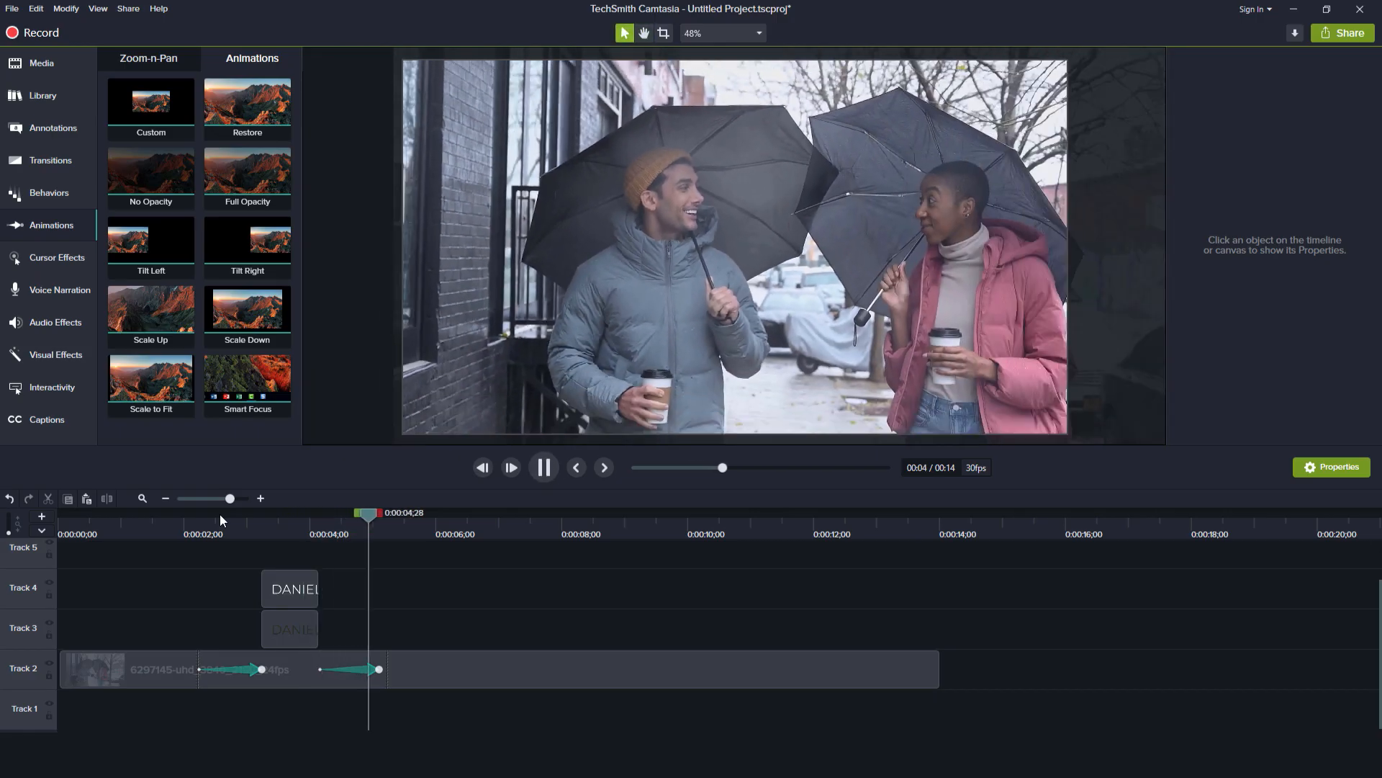
key(space)
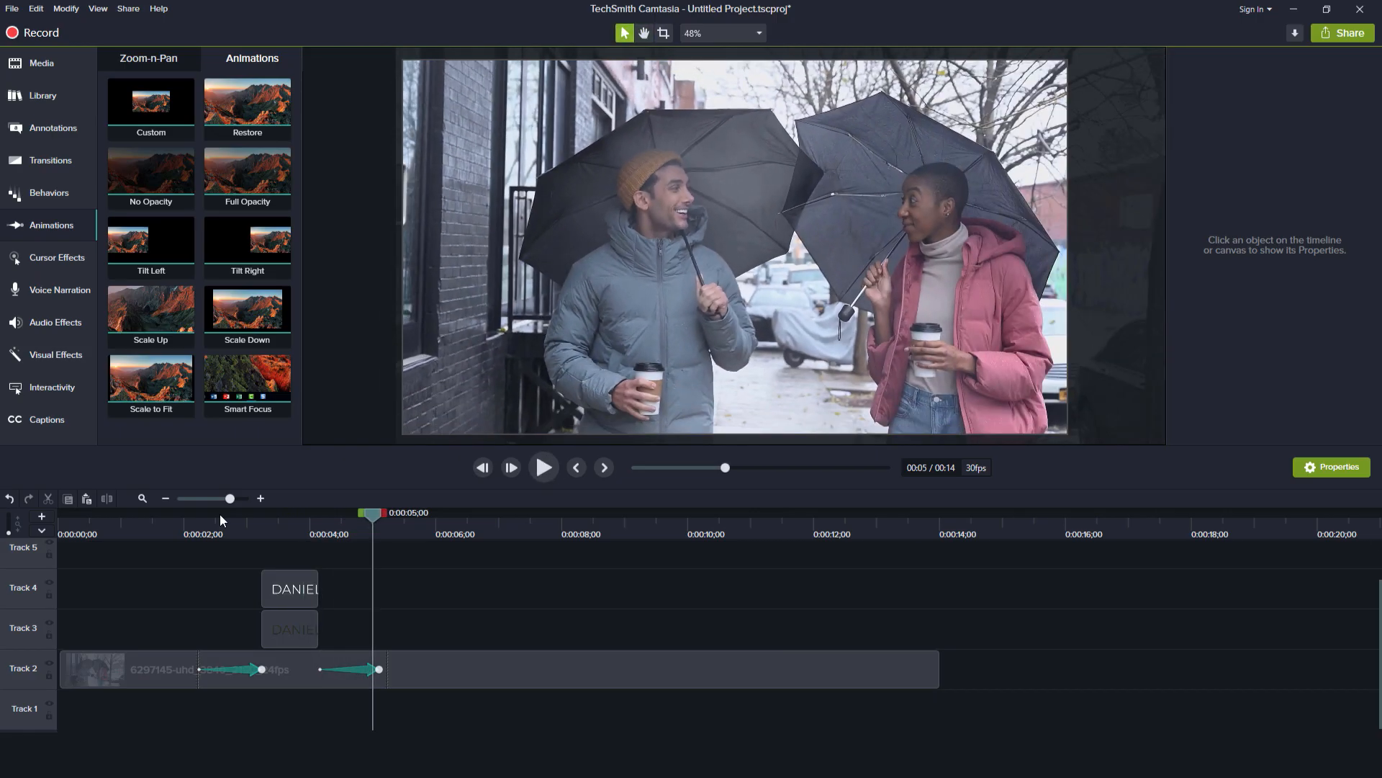
key(space)
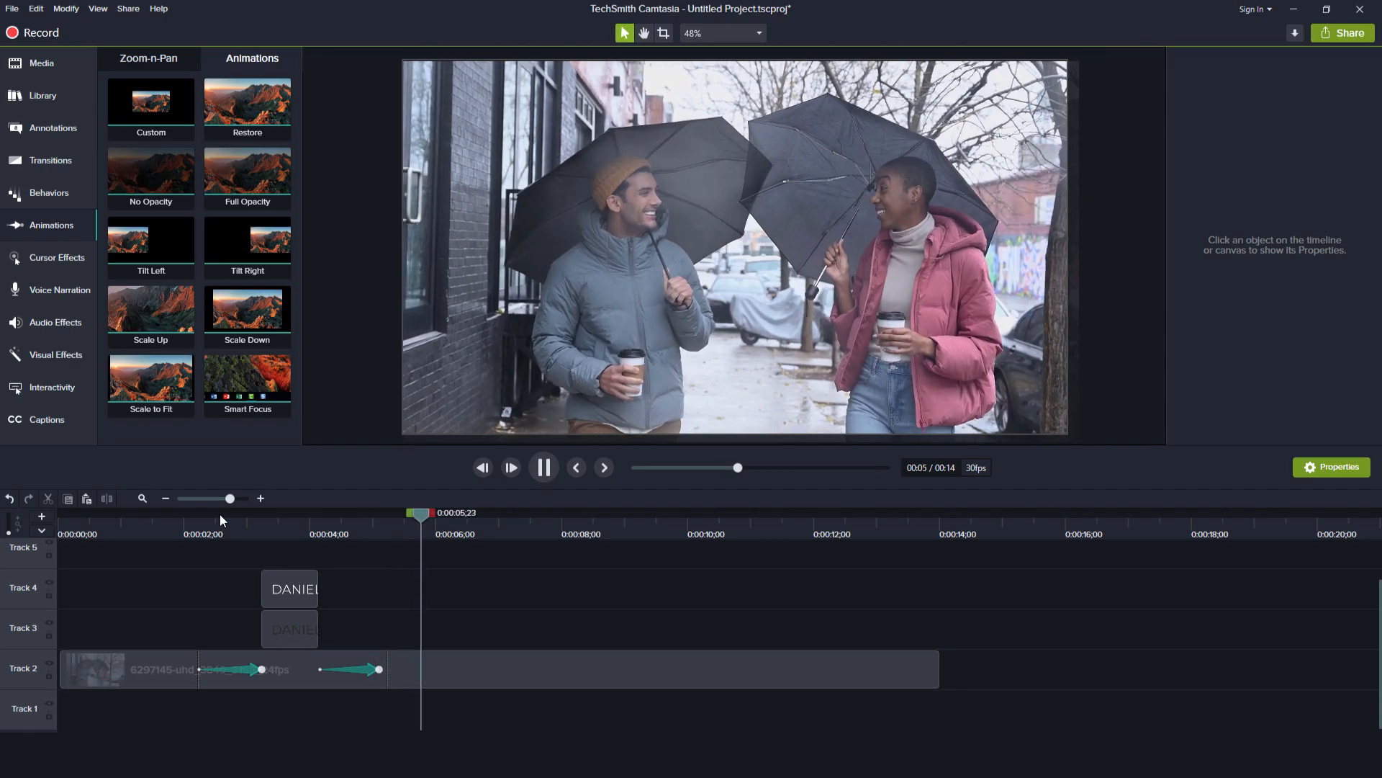
key(space)
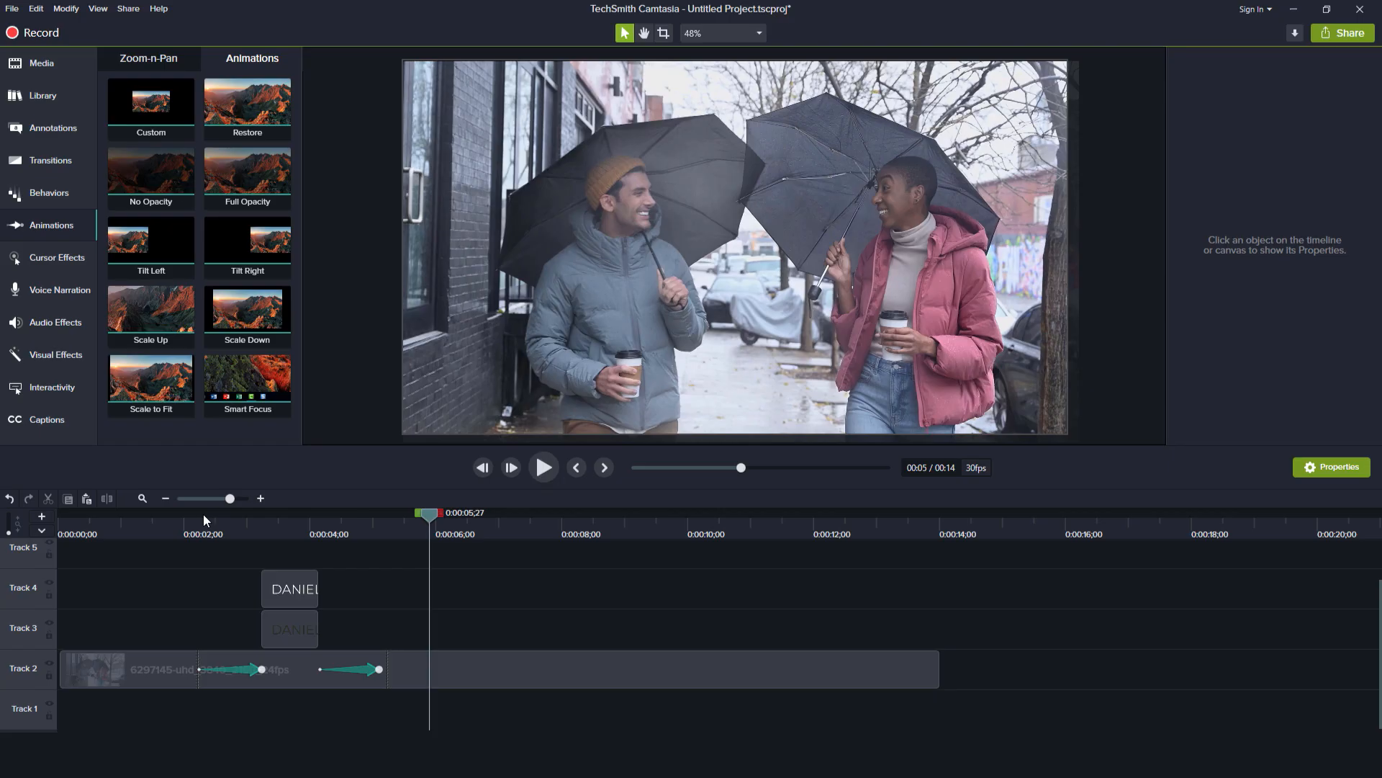
drag(203, 514, 110, 526)
key(space)
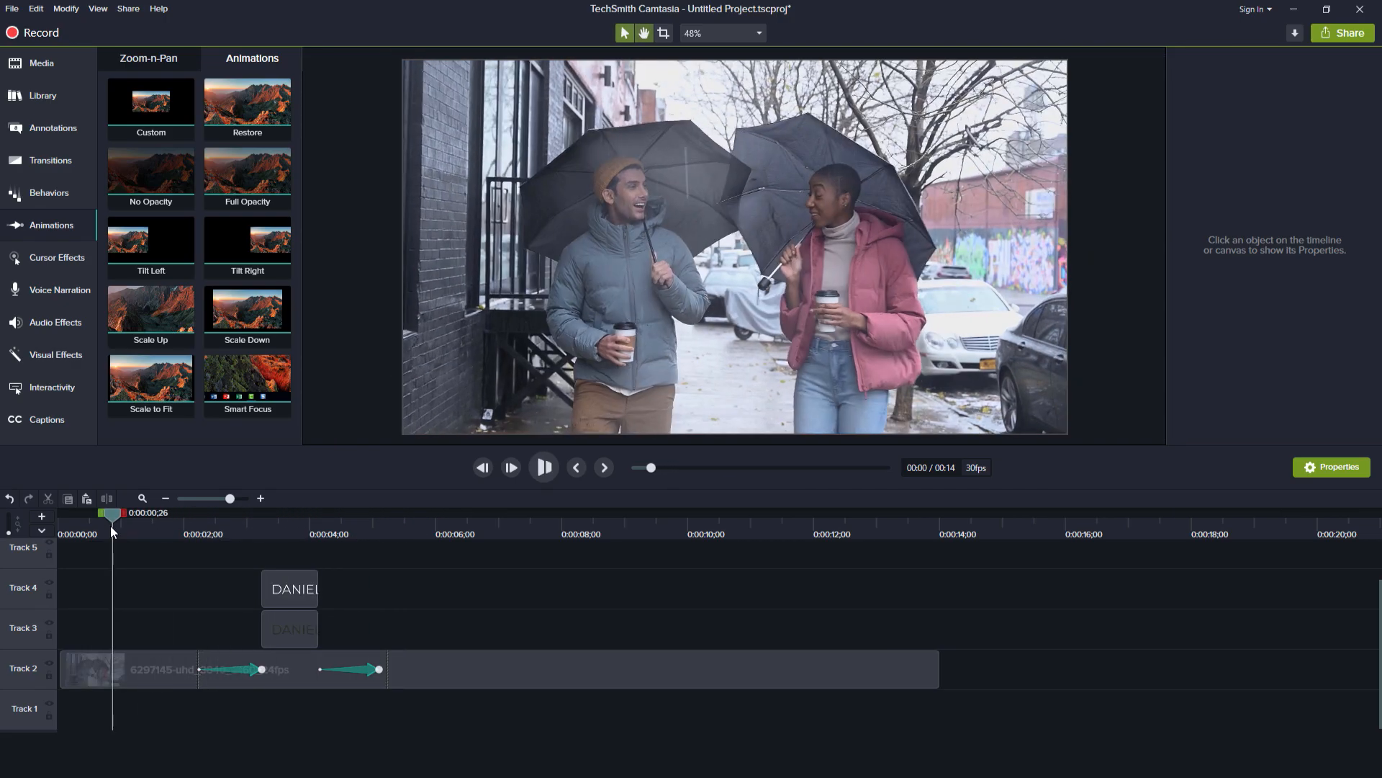
key(space)
Save the project
click(11, 8)
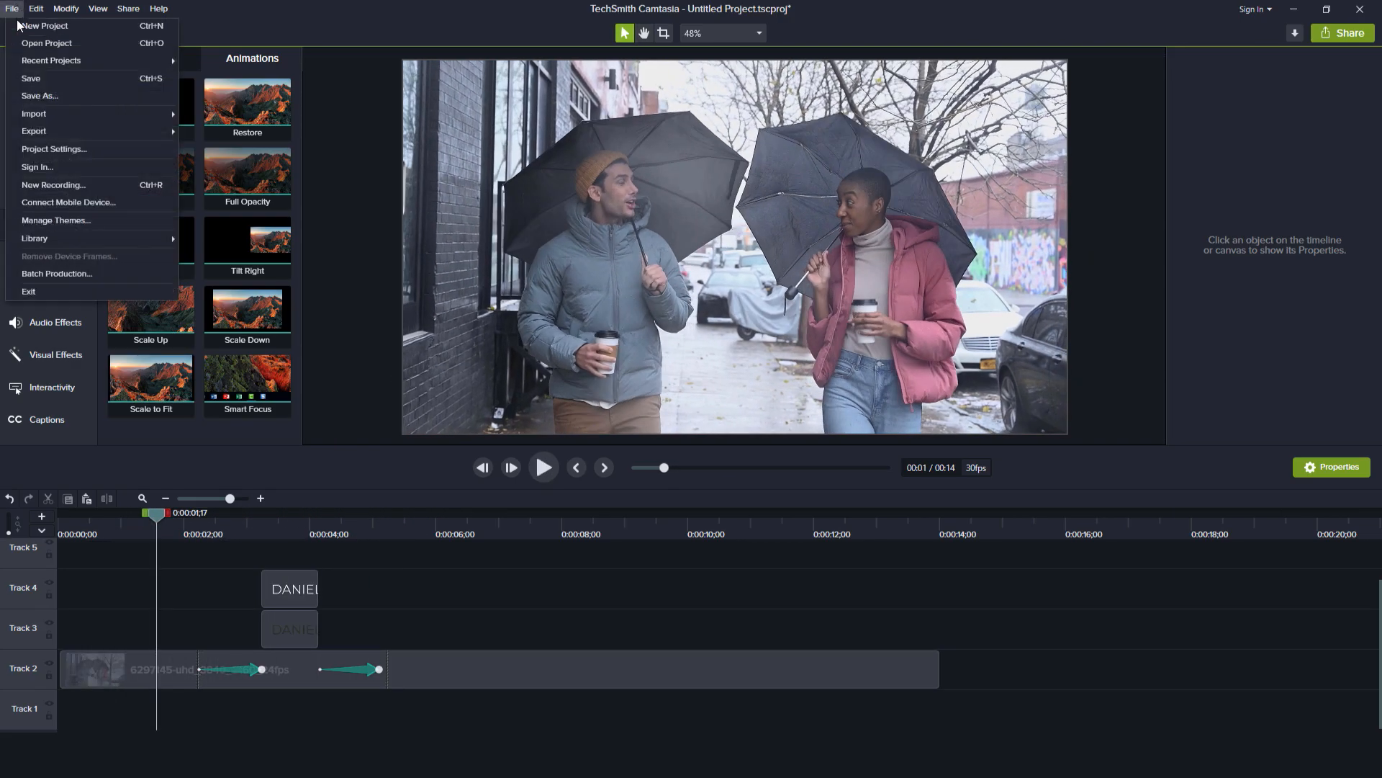
click(37, 76)
Replay the whole freeze-frame sequence from just before the zoom-in until the normal footage resumes
click(199, 520)
key(space)
key(space)
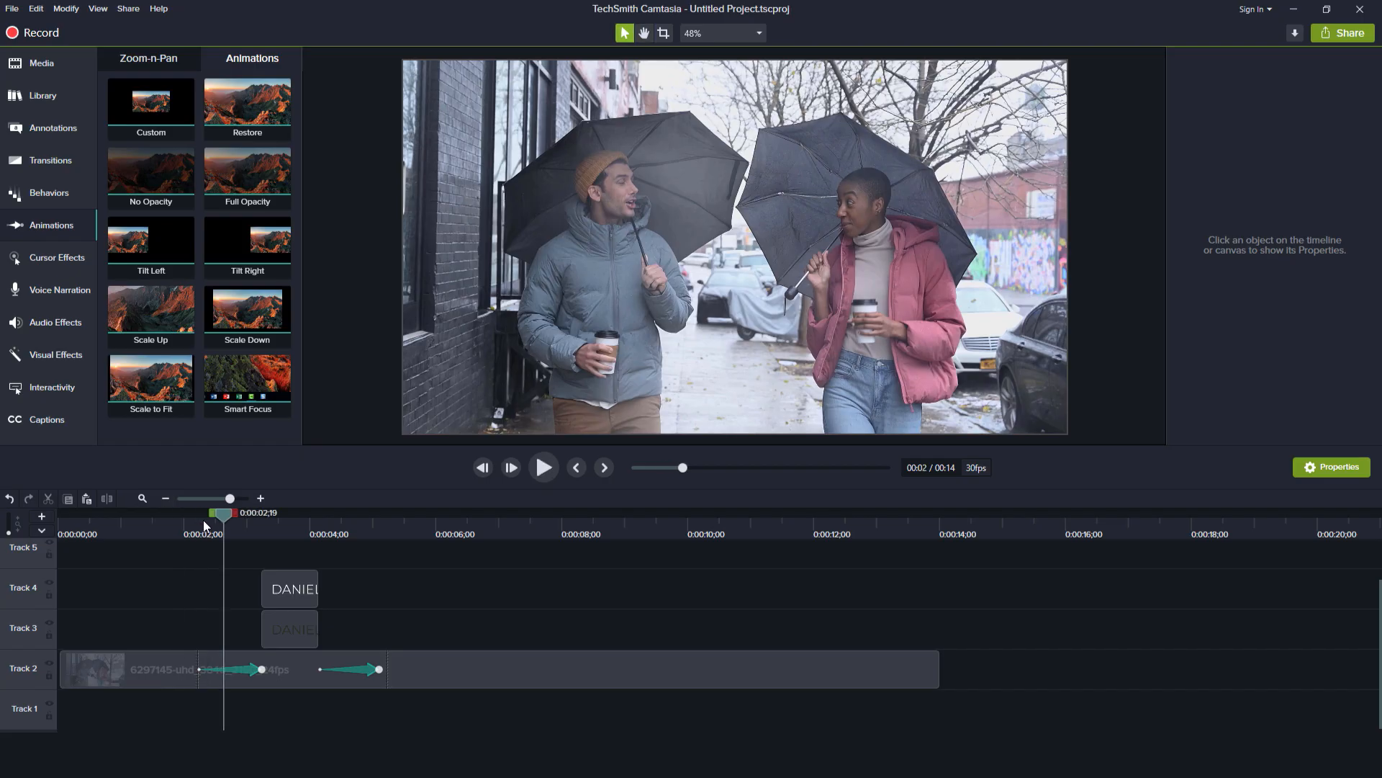
click(206, 521)
key(space)
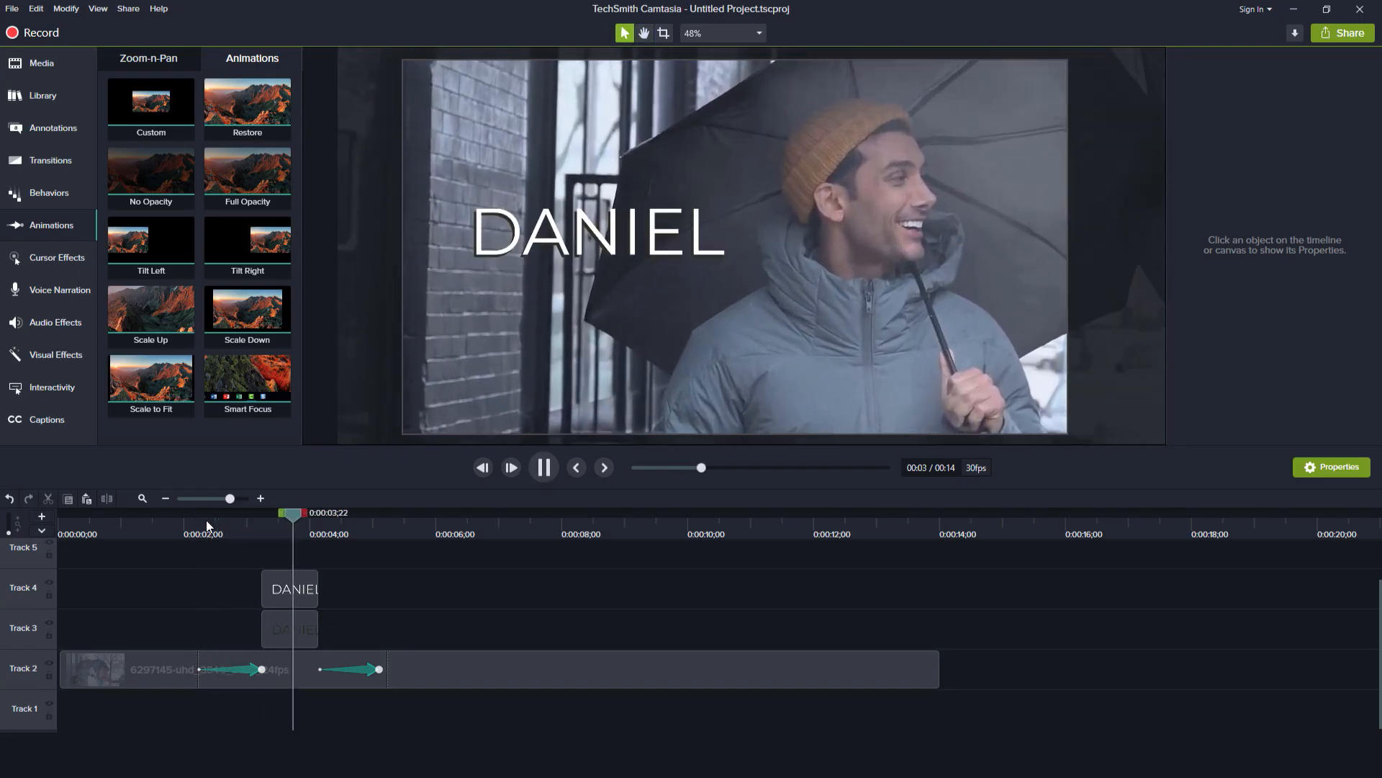
key(space)
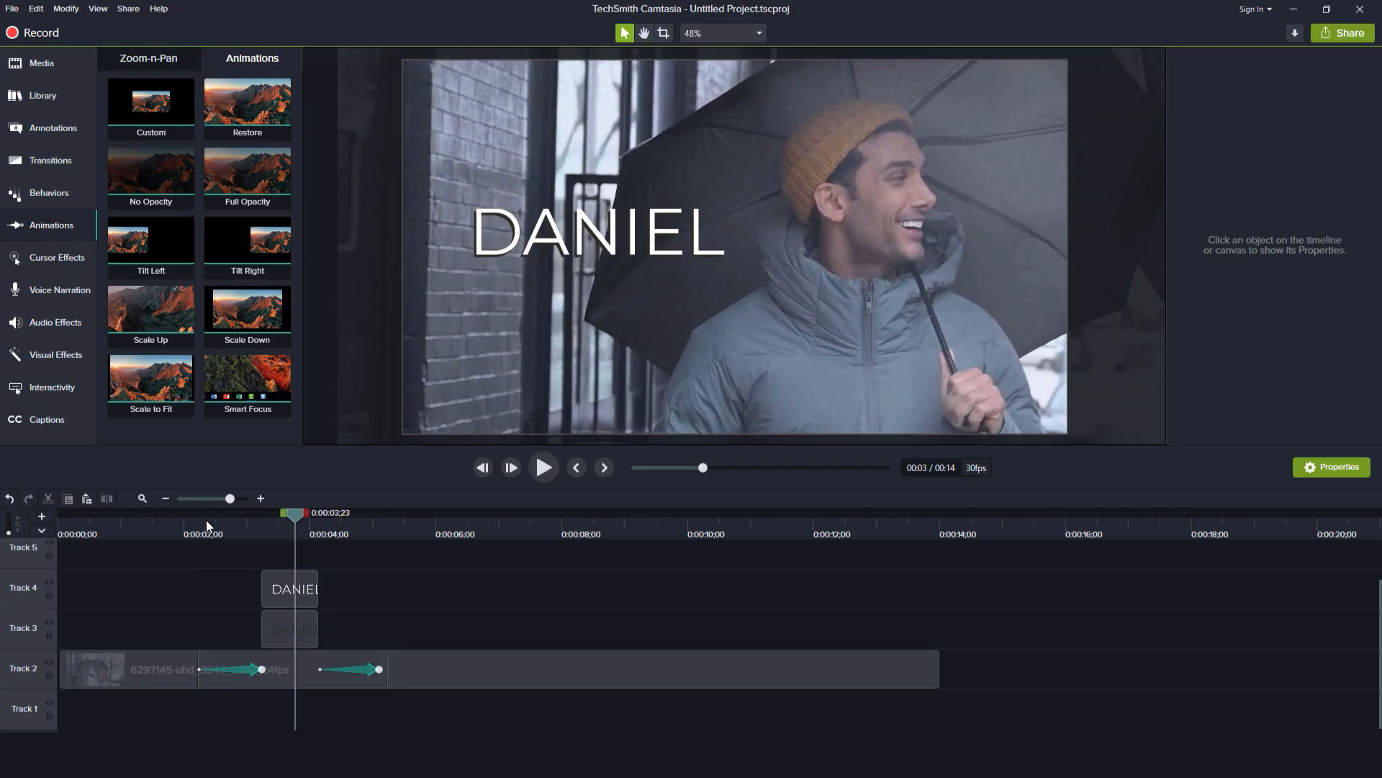
key(space)
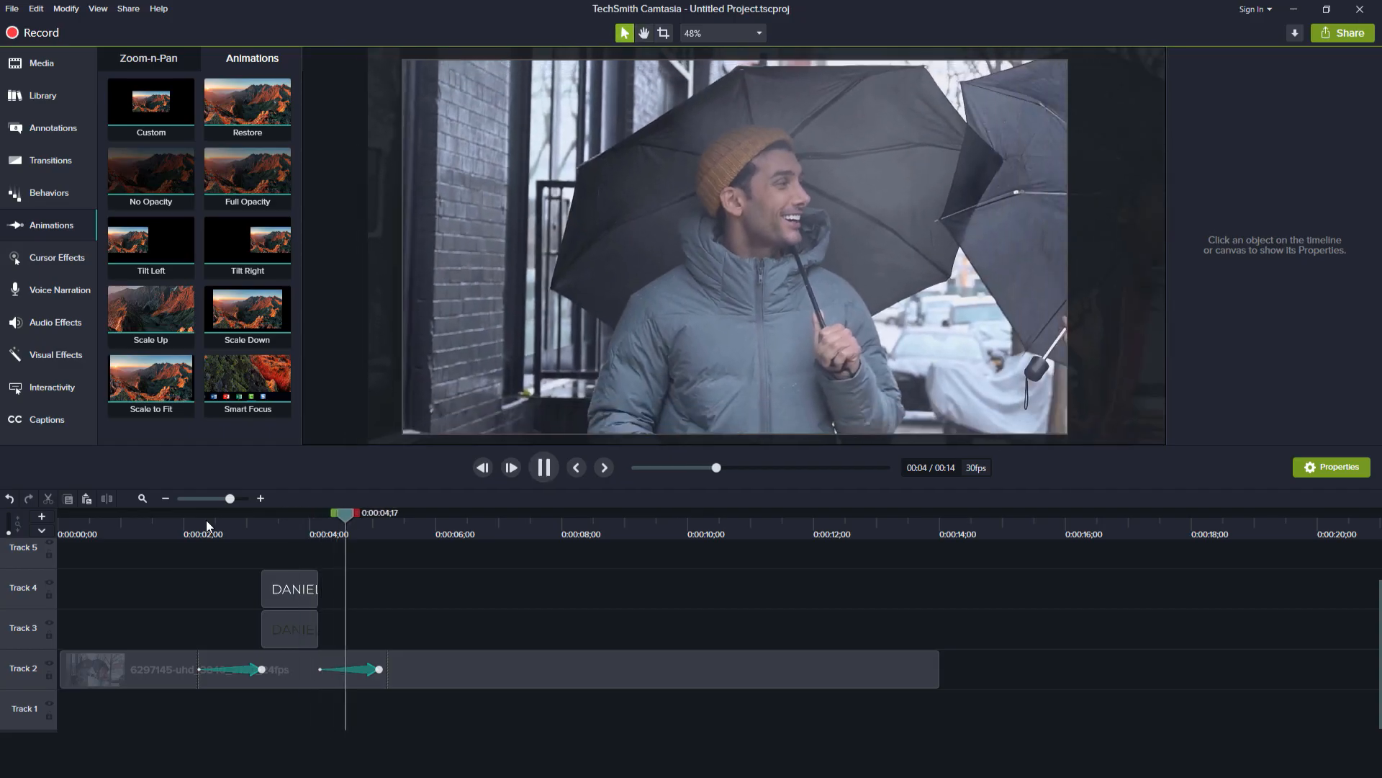
key(space)
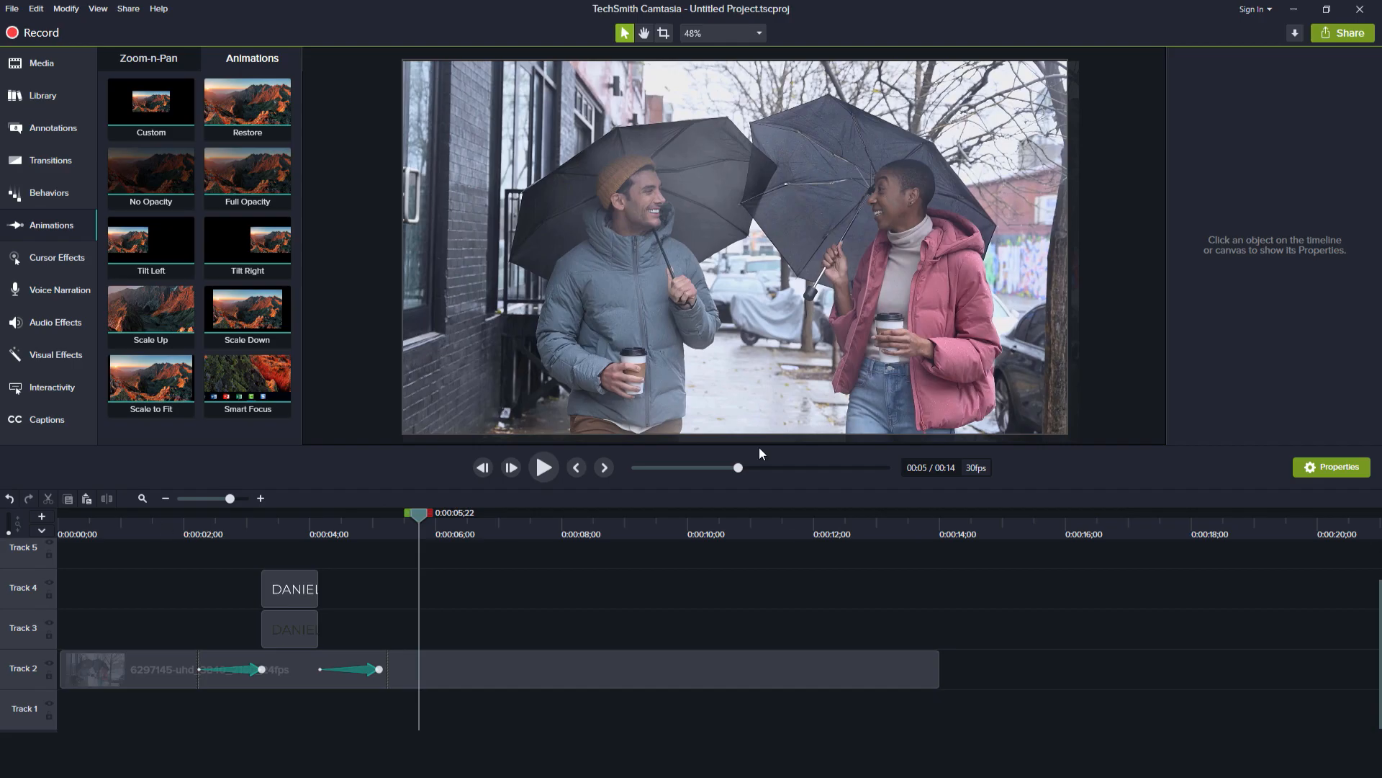
click(162, 528)
key(space)
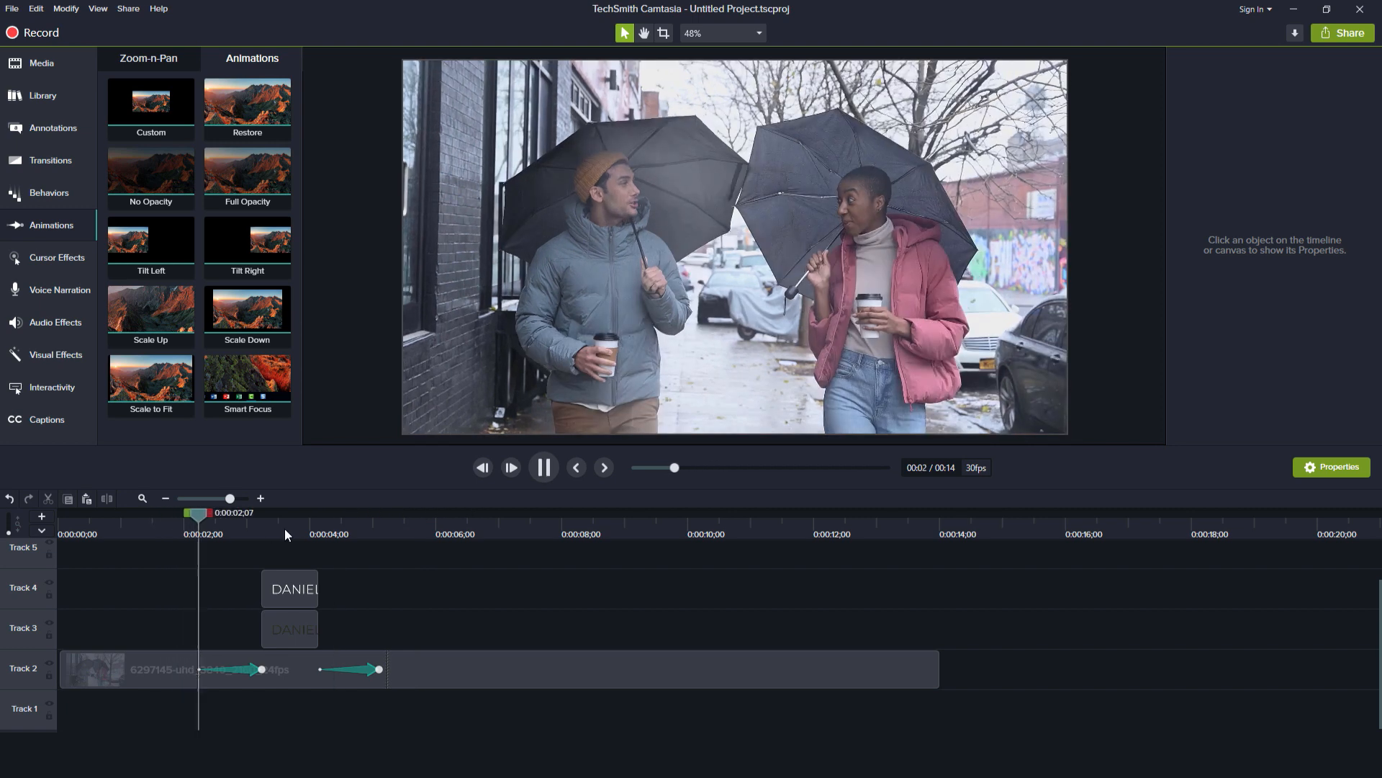
Extend the Track 2 clip's frame at 0:00:06;16 with a duration of 3 seconds
drag(288, 528, 385, 526)
key(space)
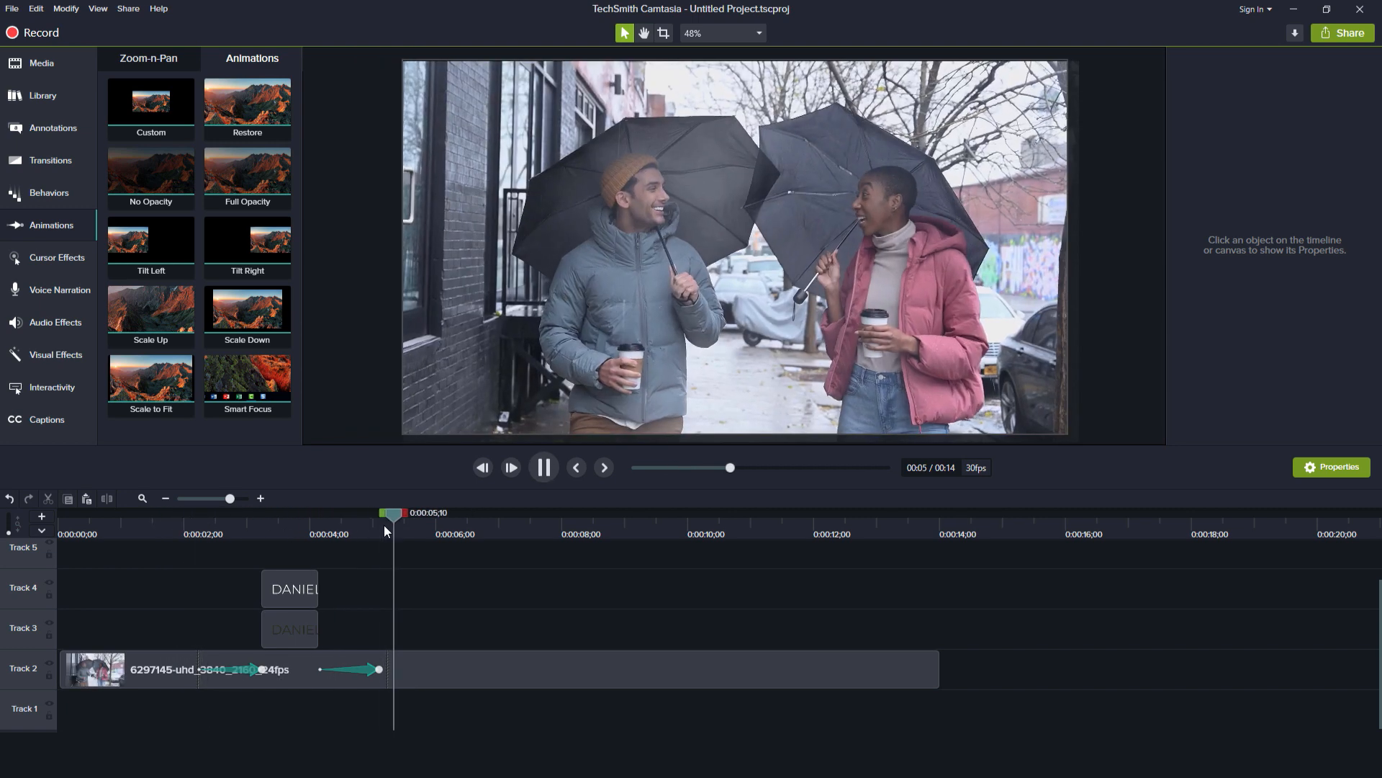
key(space)
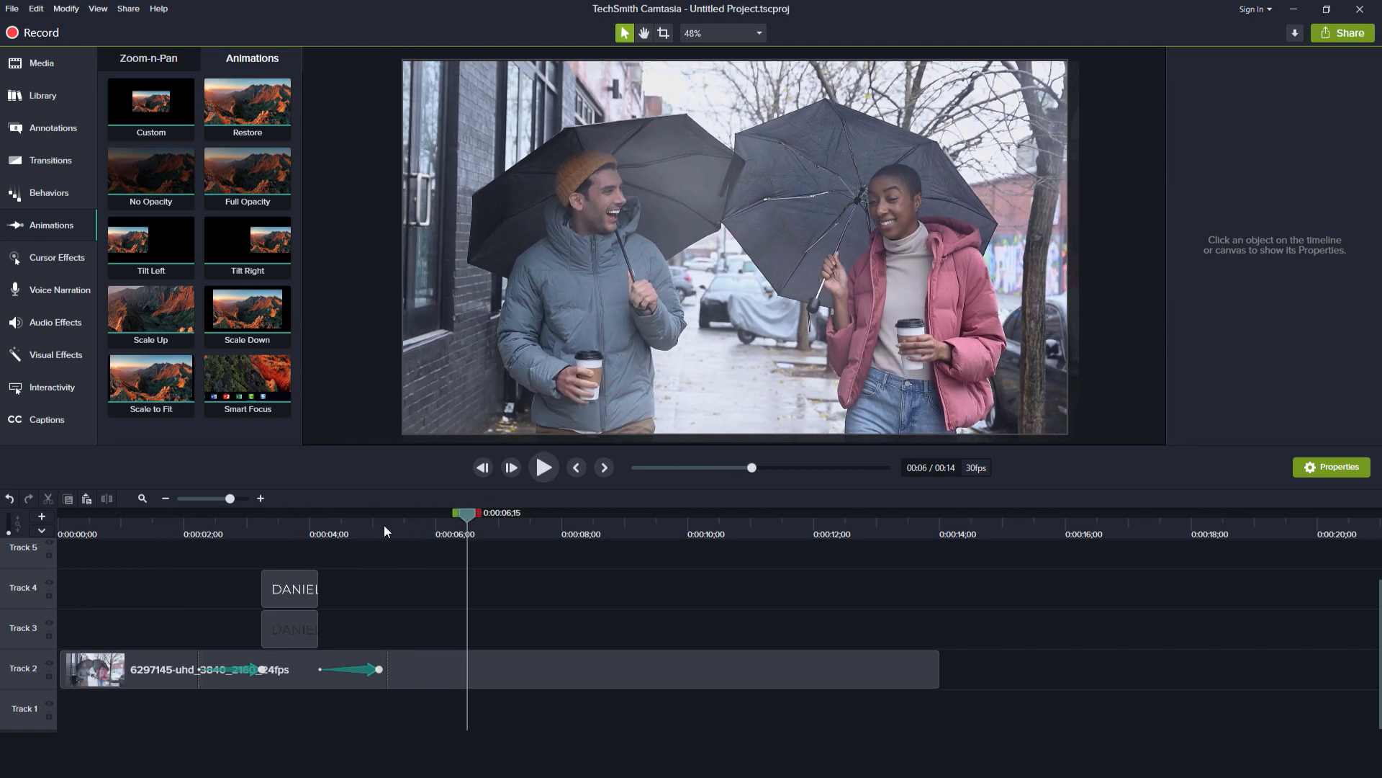
click(521, 678)
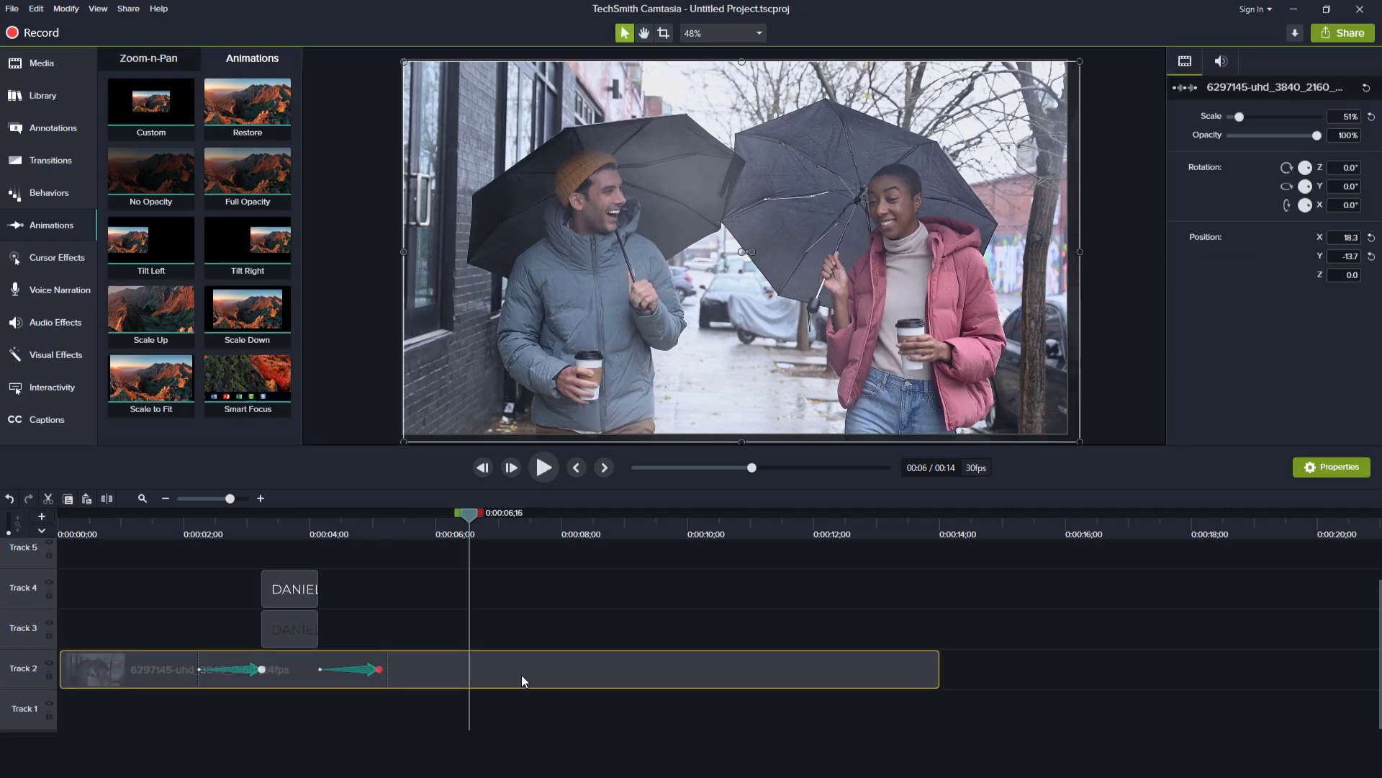
right_click(521, 672)
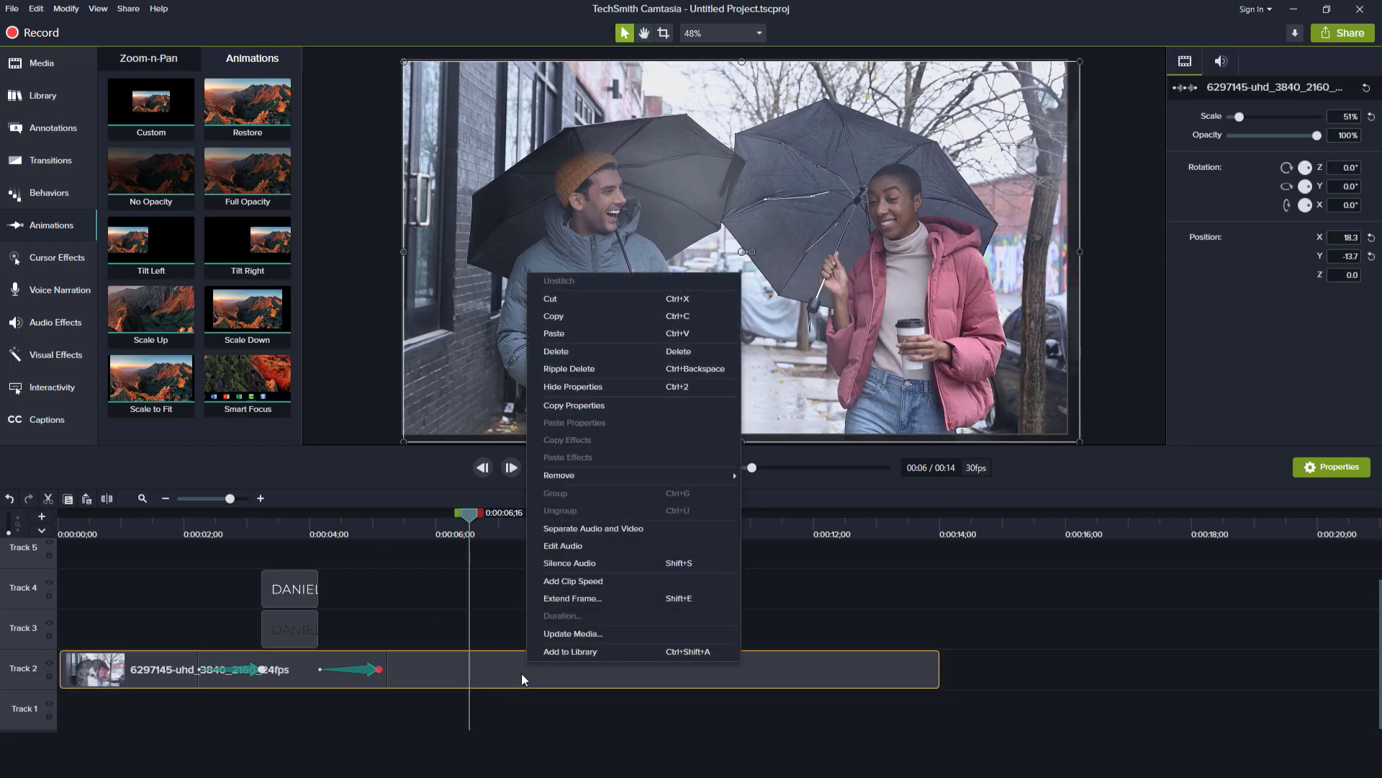
click(621, 598)
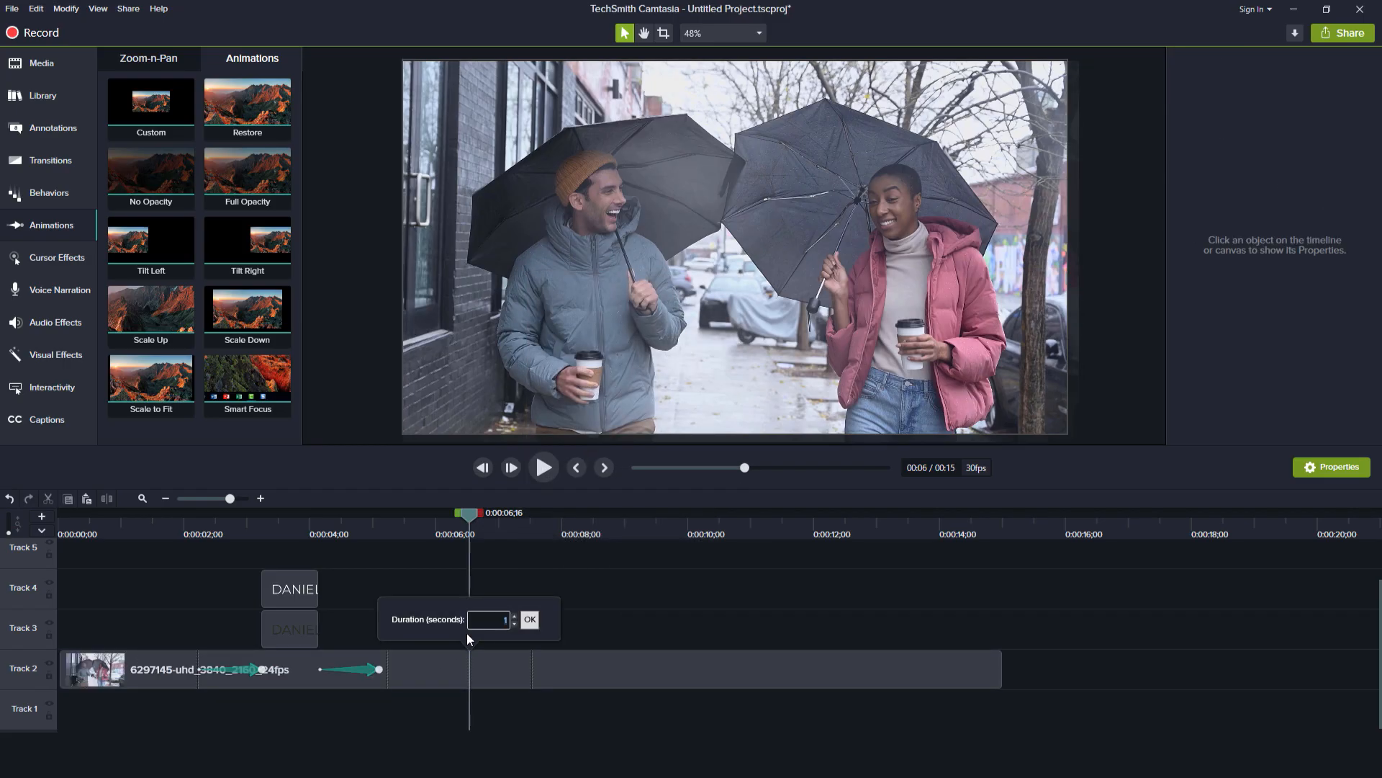
text(3)
key(Return)
click(389, 535)
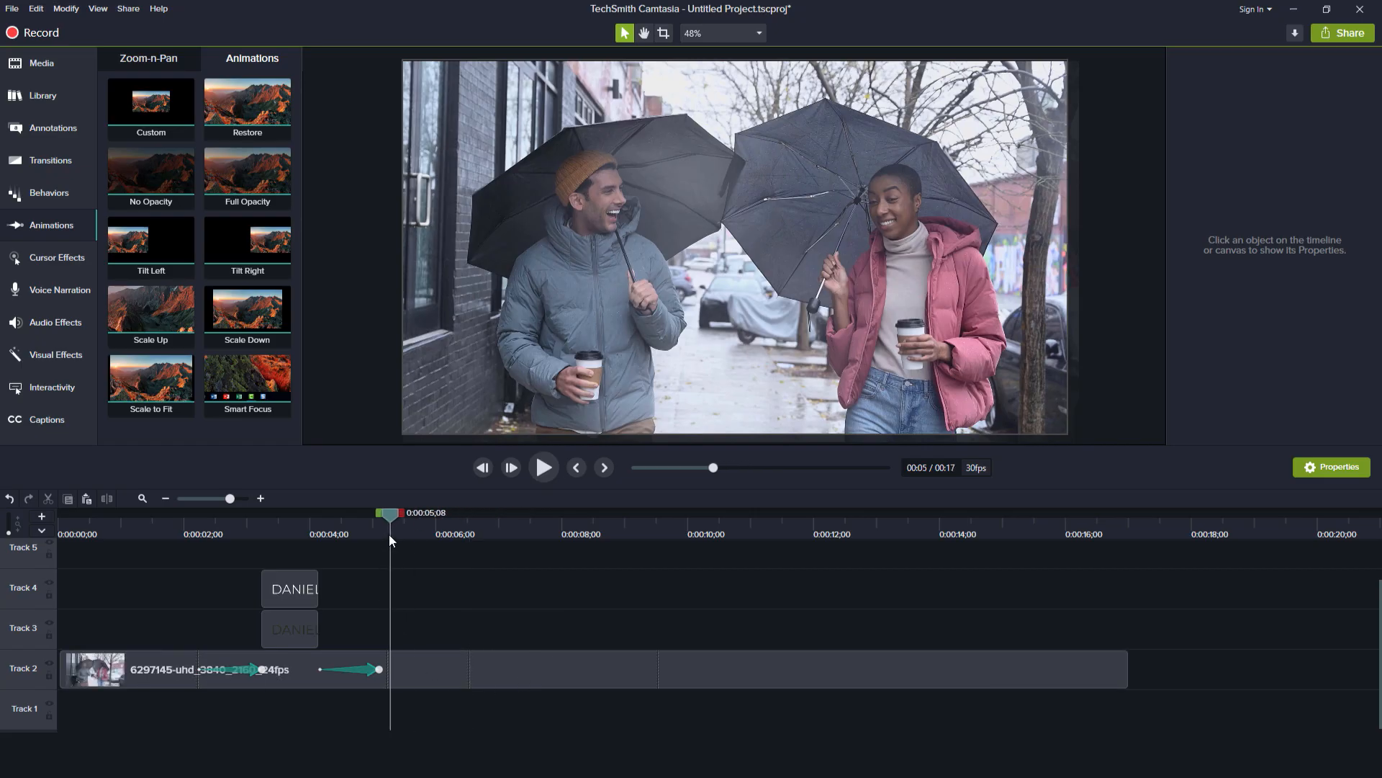
Play the footage from 0:00:05;08 through the second freeze frame until the normal motion resumes
key(space)
key(space)
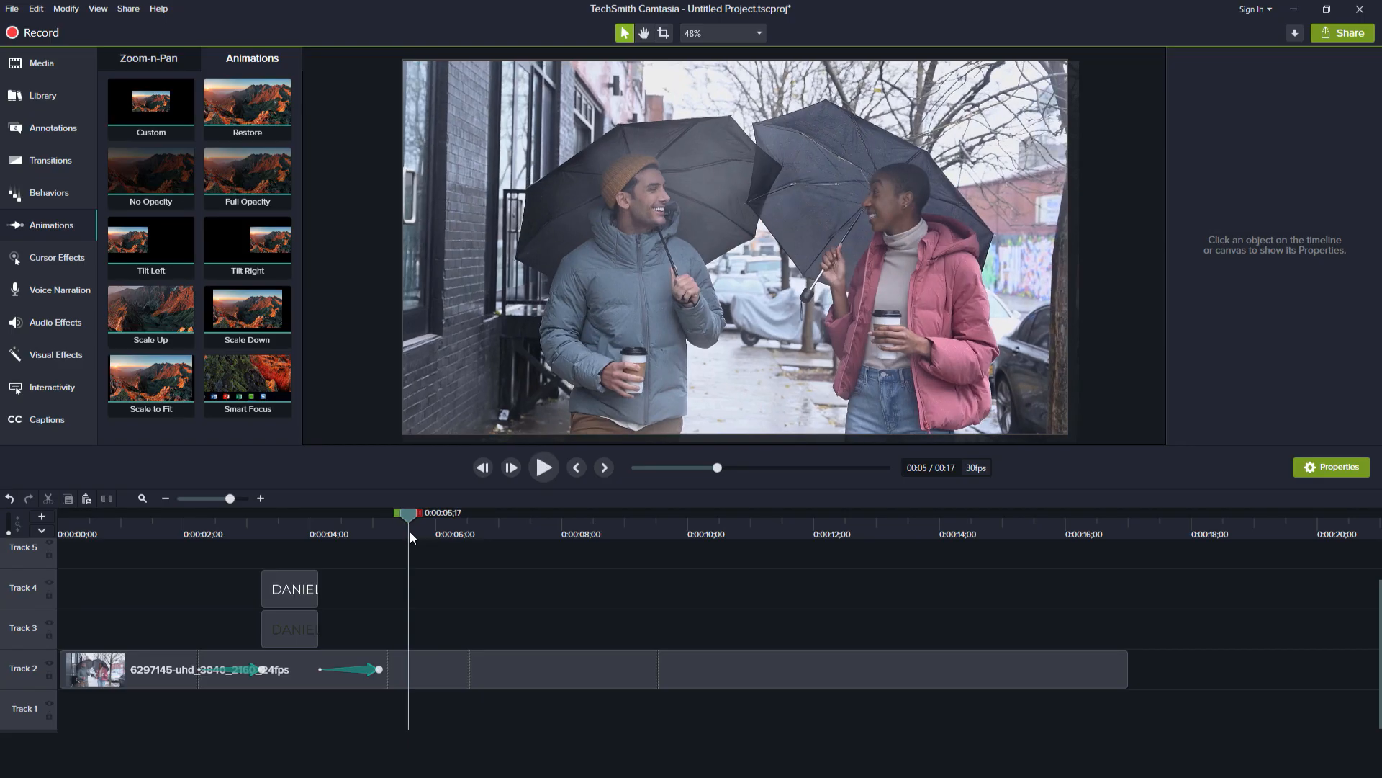
key(space)
key(space)
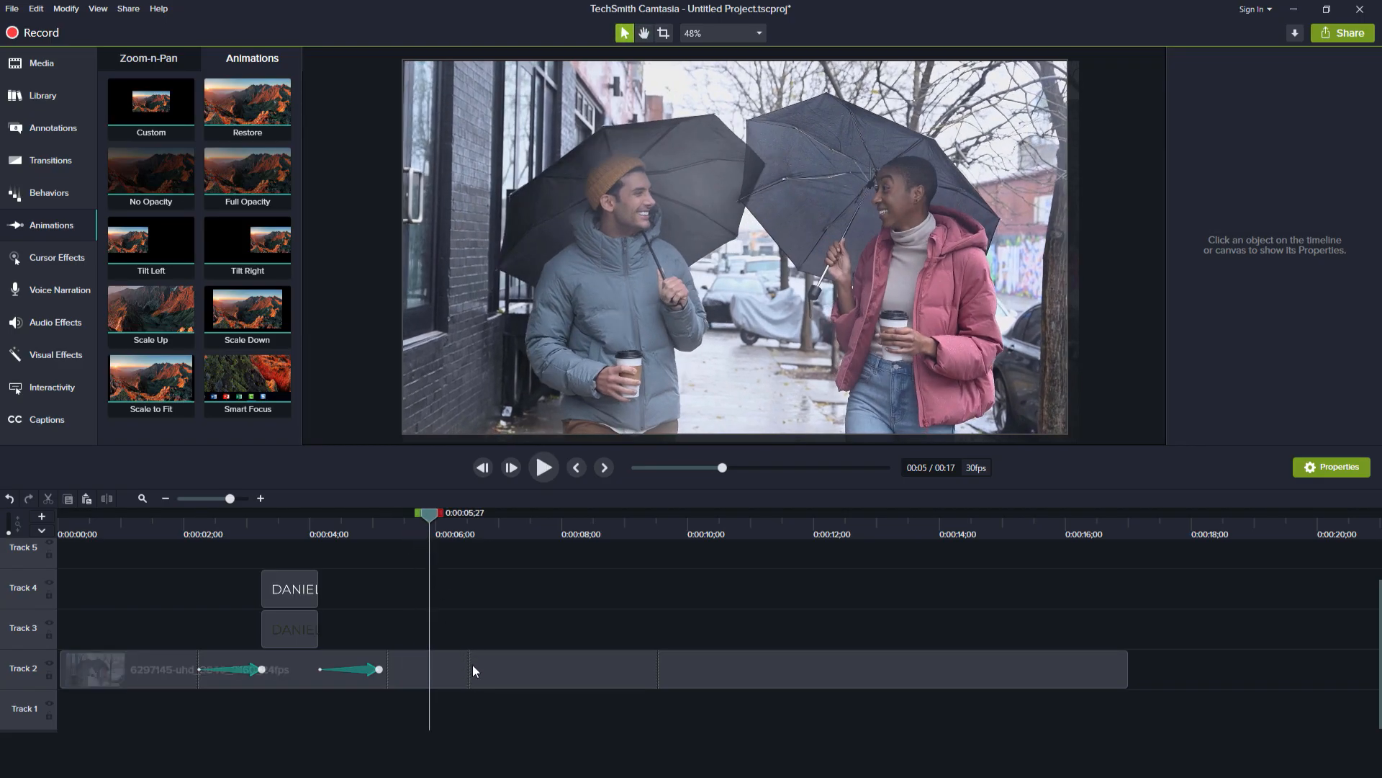
key(space)
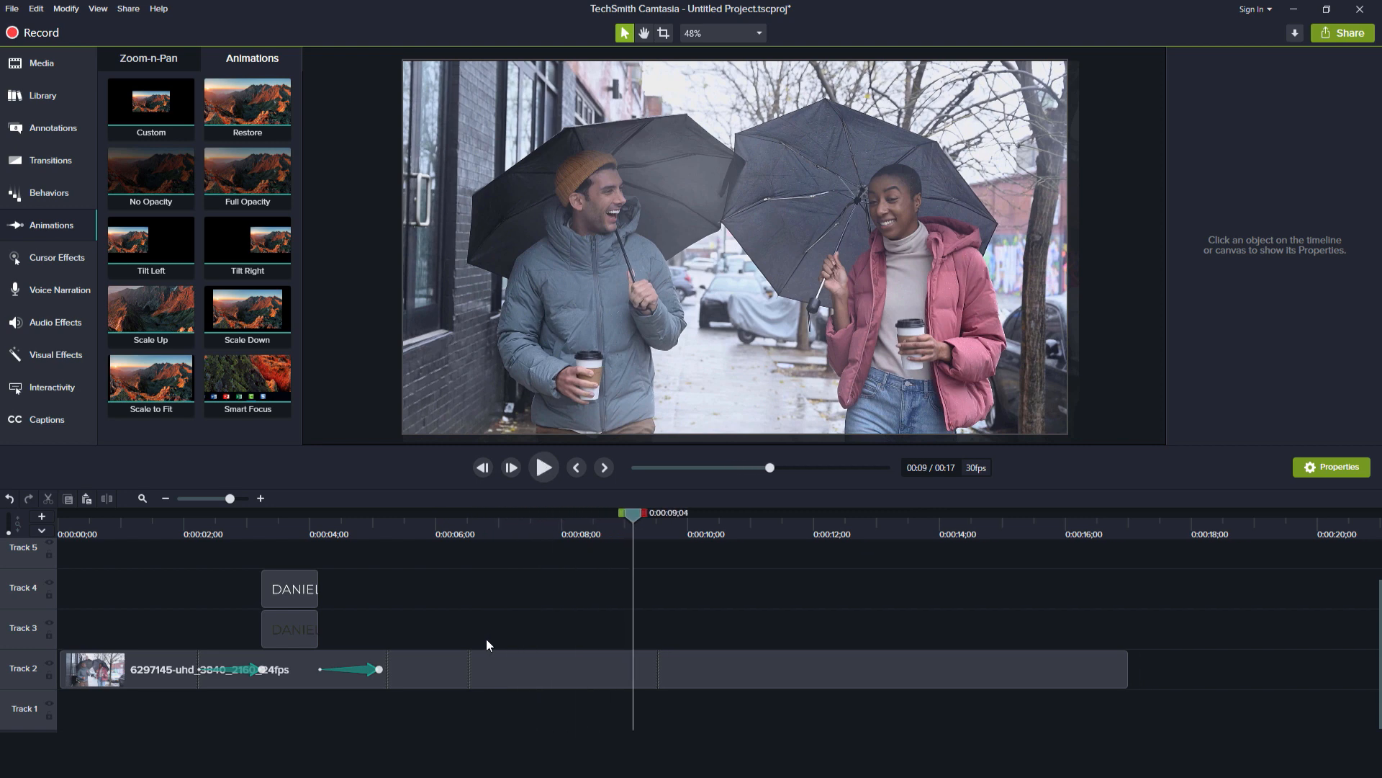
key(space)
key(space)
key(space)
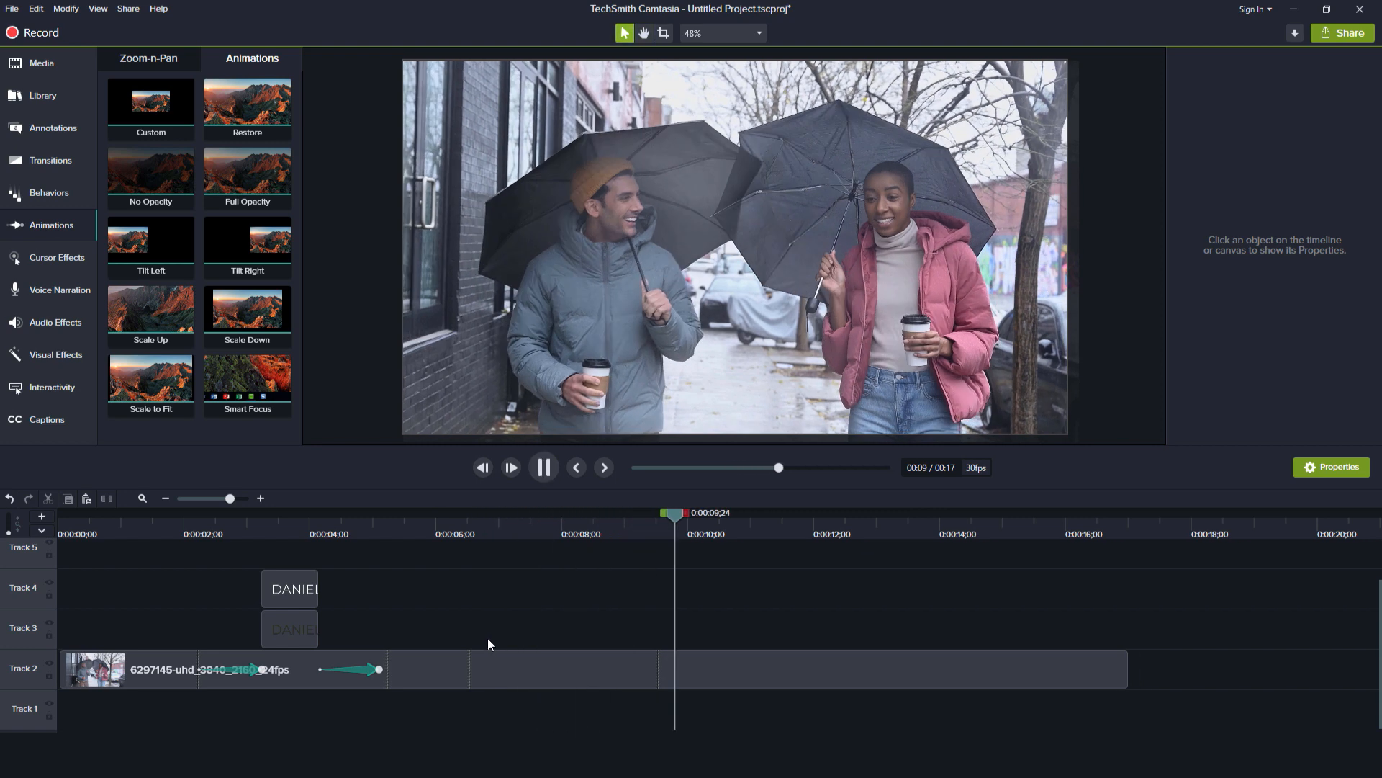
key(space)
Add a Custom animation to the Track 2 clip starting around 0:00:06;18, where the second freeze begins, and set its easing to Linear
click(465, 521)
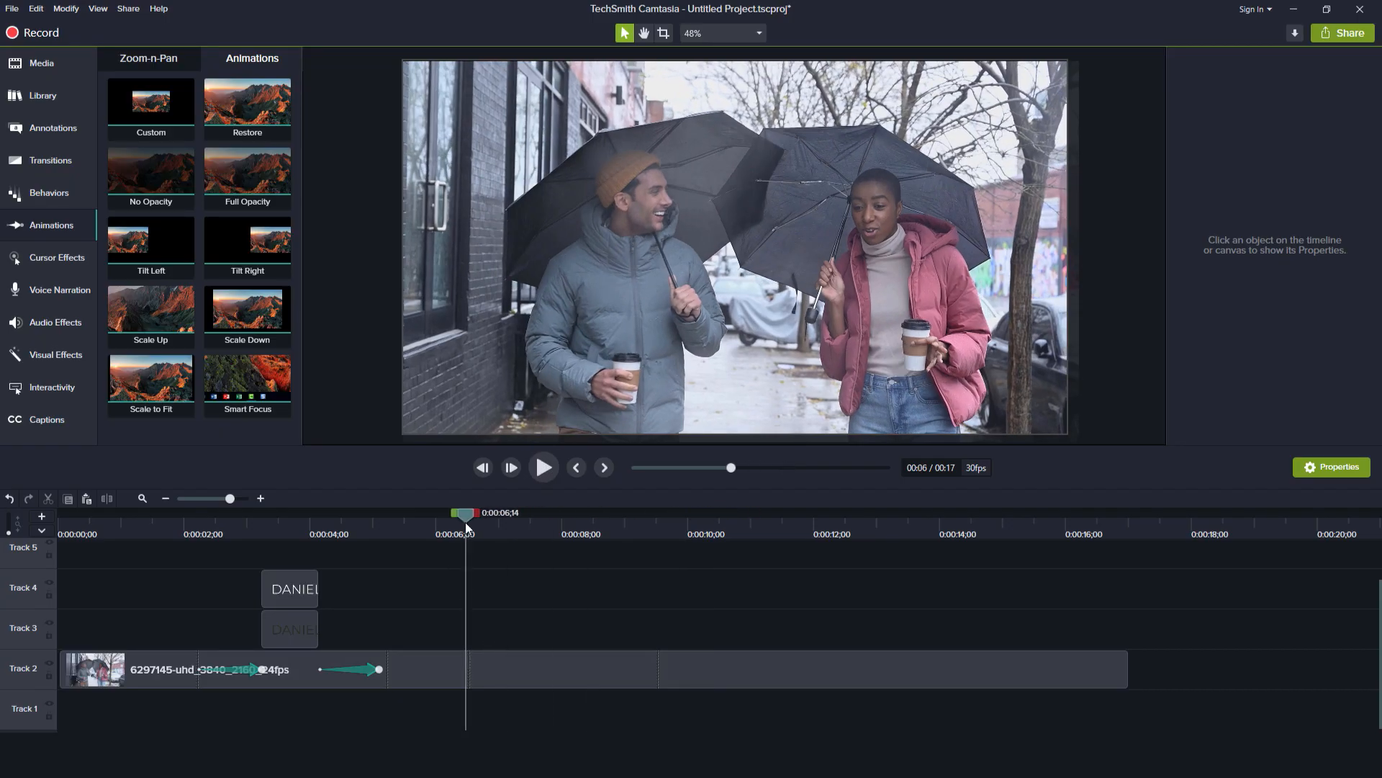
drag(465, 521, 473, 521)
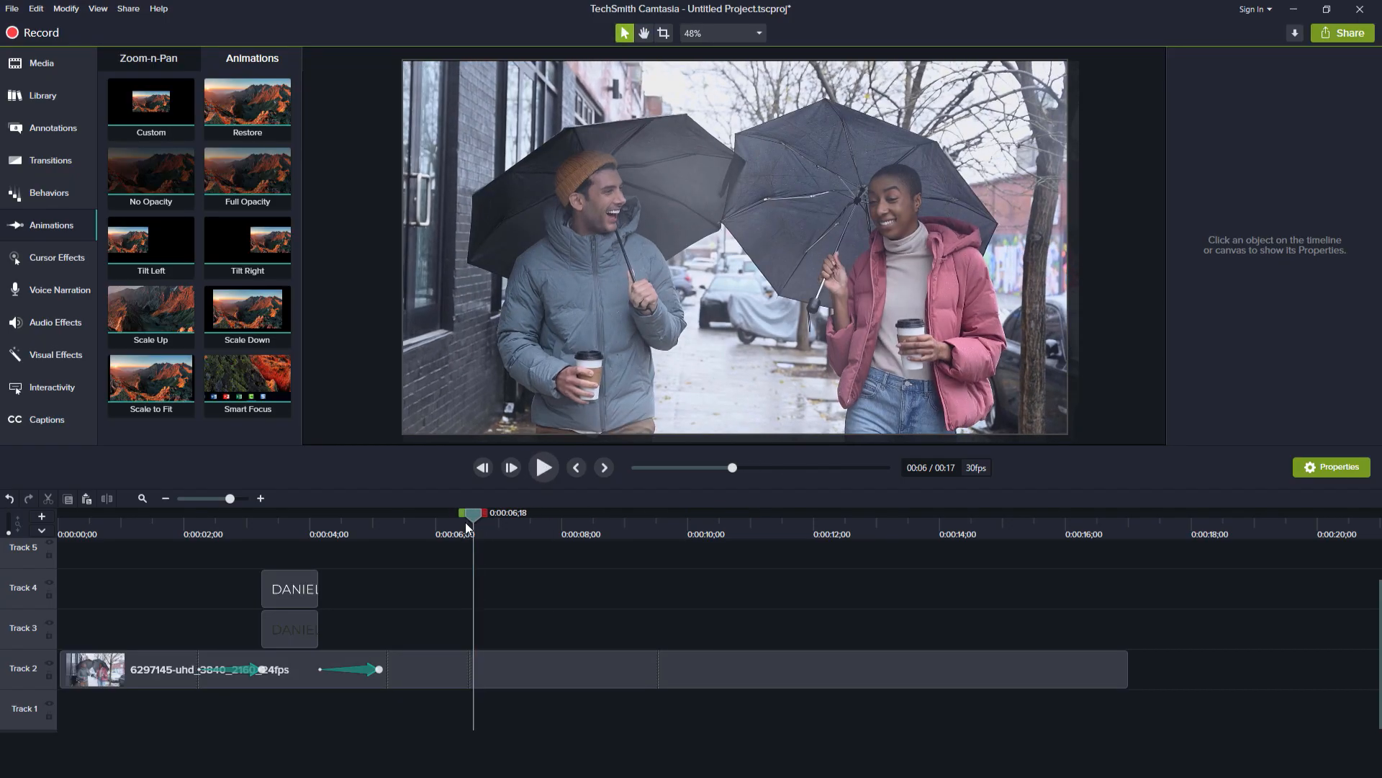
click(25, 225)
click(25, 225)
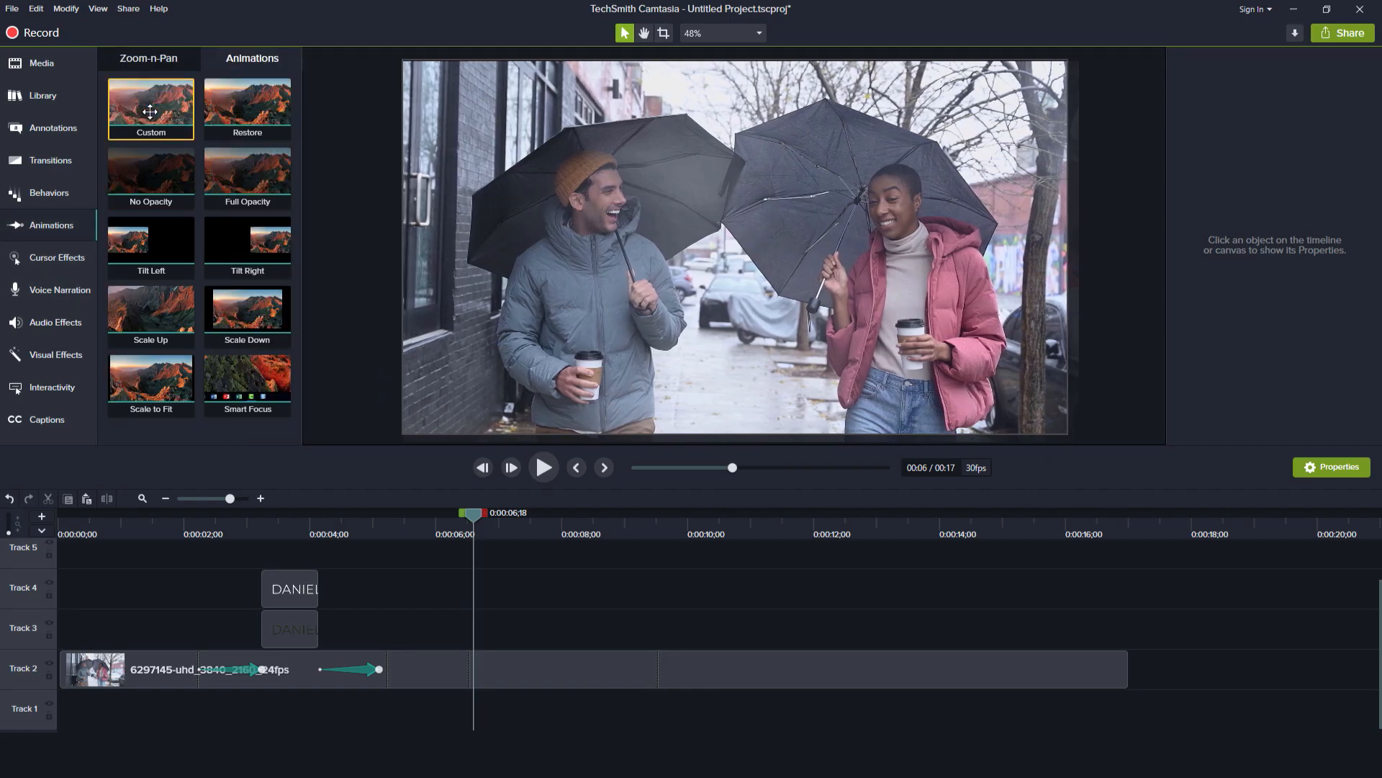
drag(154, 111, 519, 671)
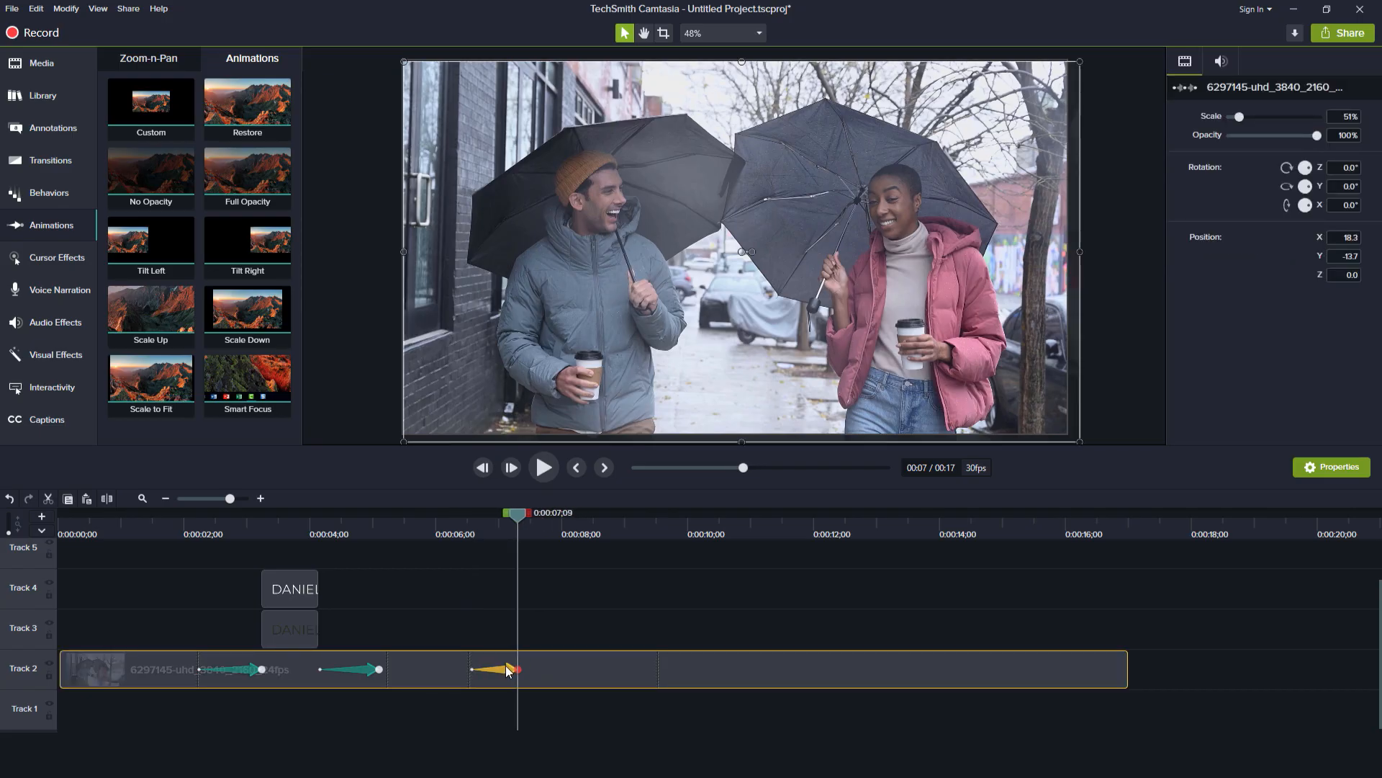
right_click(504, 674)
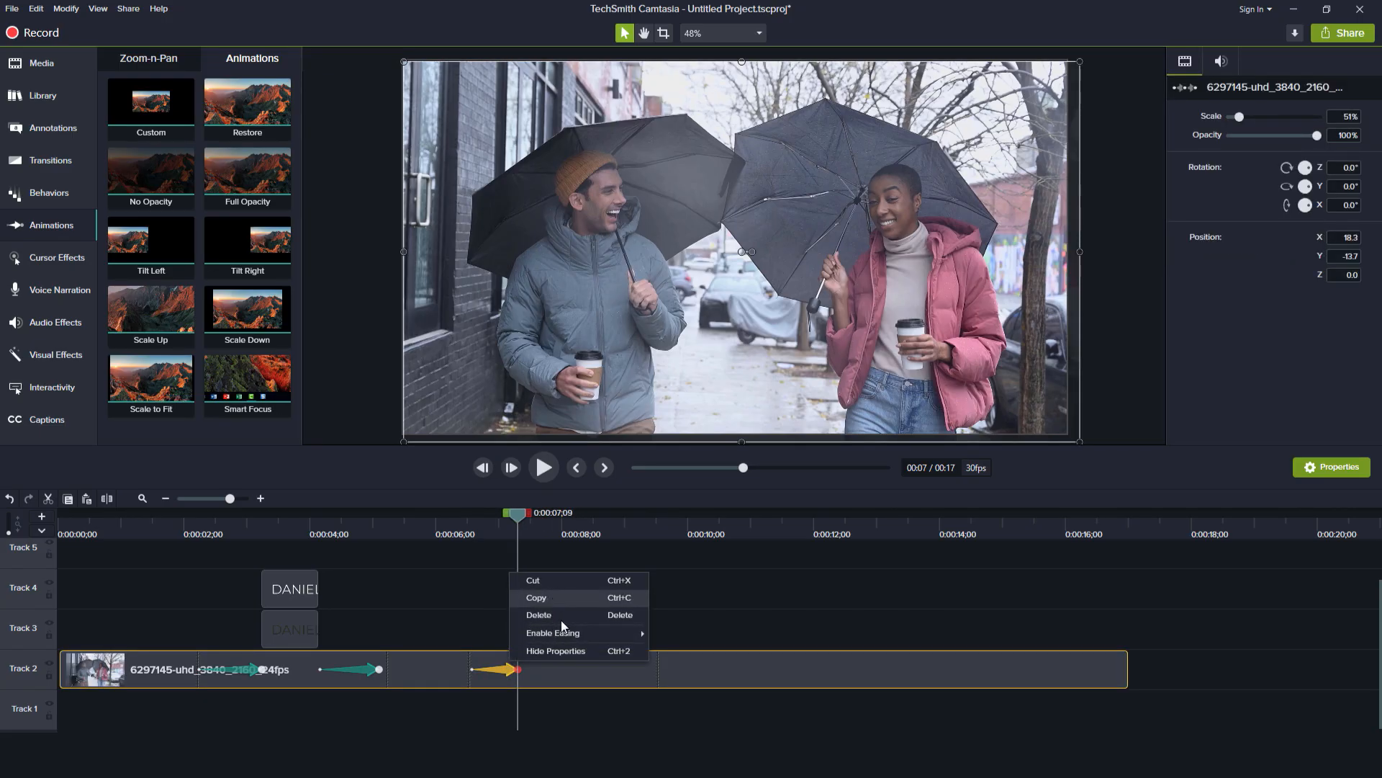
mouse_move(570, 633)
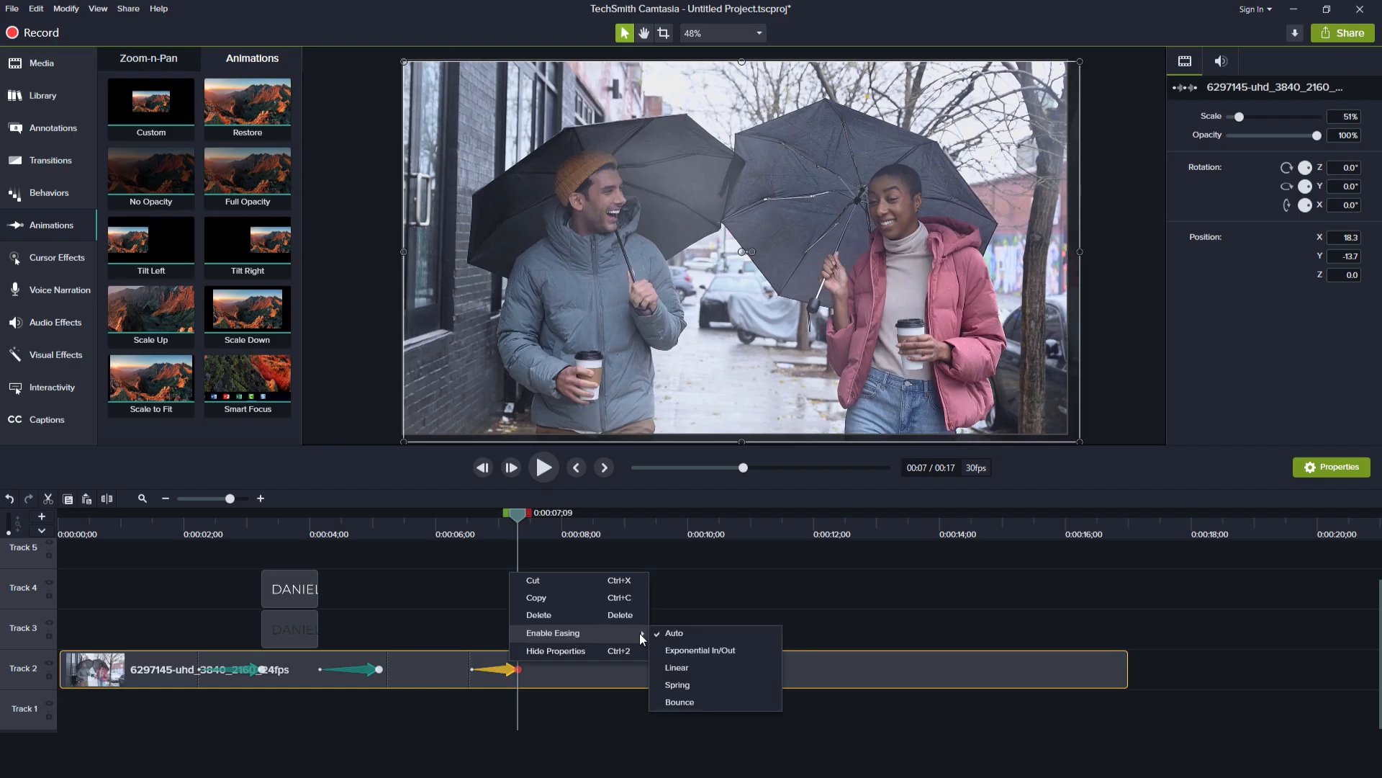
click(690, 667)
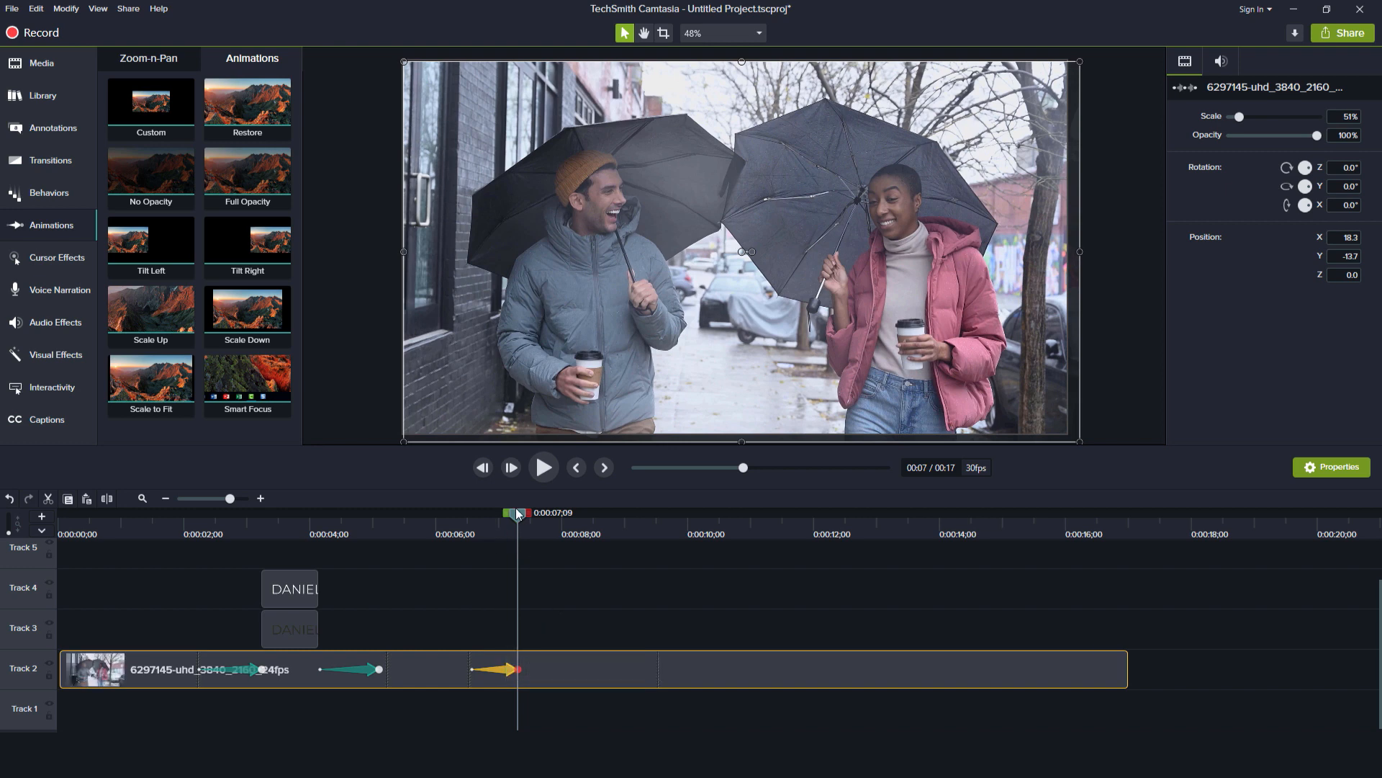
Zoom the end of the new animation in on the woman, with a scale of about 113% and a position of X -640.0, Y -134.5
drag(521, 515, 526, 514)
drag(1239, 117, 1246, 117)
drag(977, 237, 811, 249)
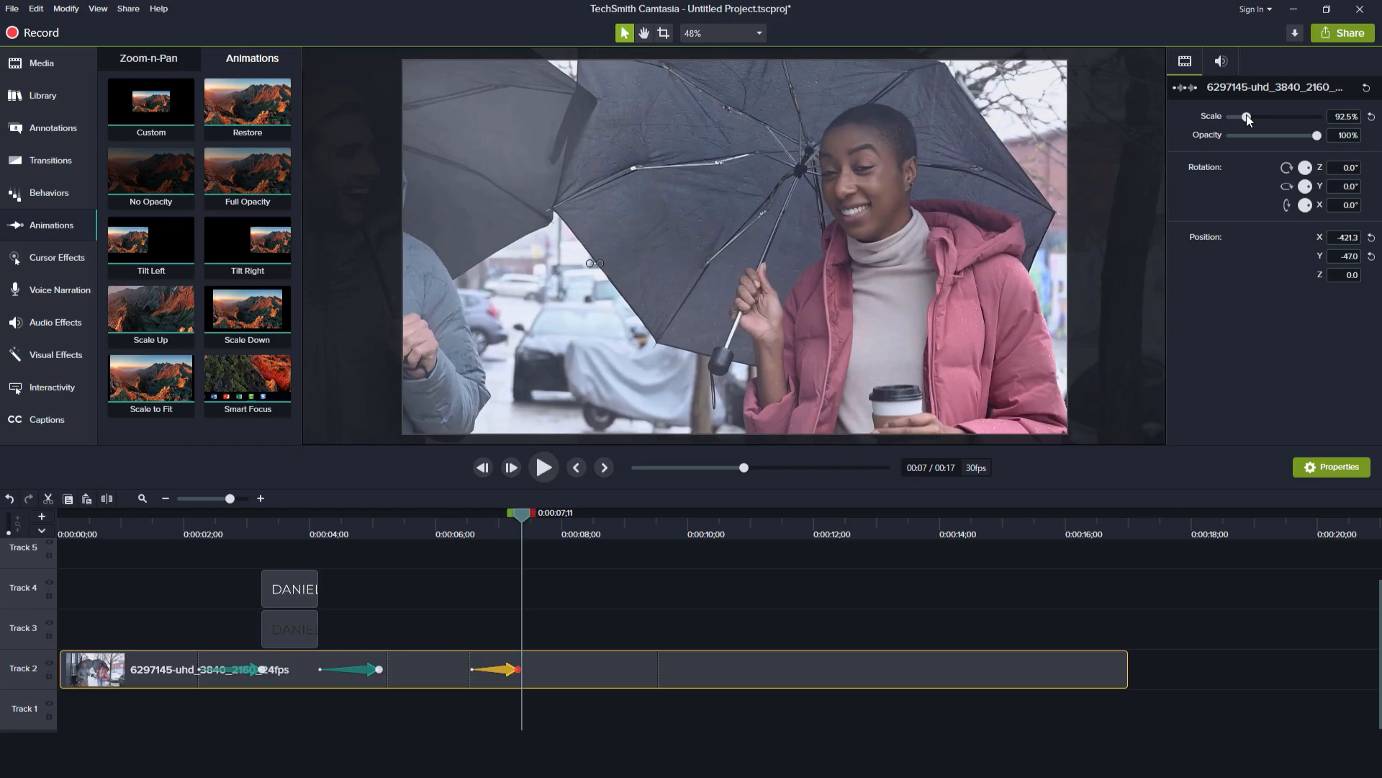
drag(1248, 116, 1250, 117)
drag(1030, 156, 943, 189)
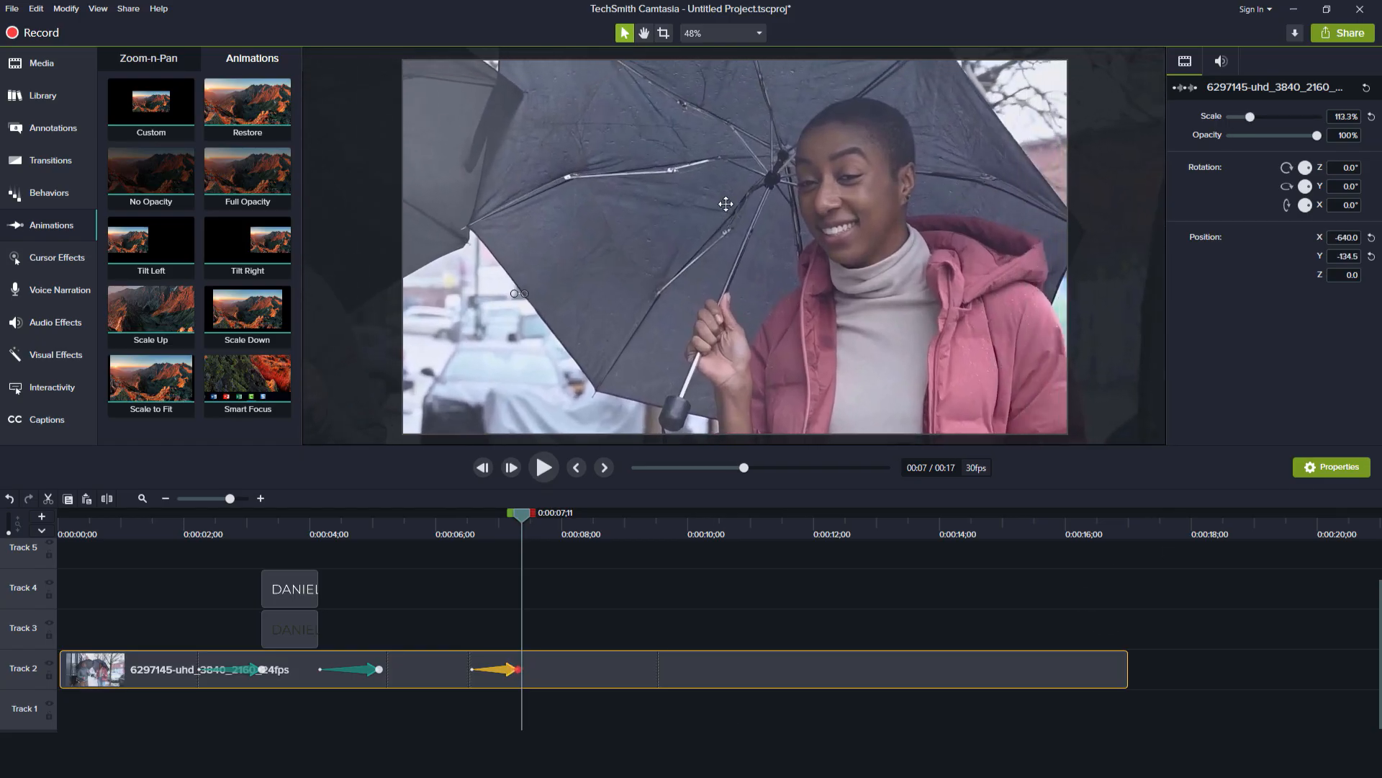
Preview the zoom-in on the woman from 0:00:06;12 to its end at about 0:00:07;12
click(462, 529)
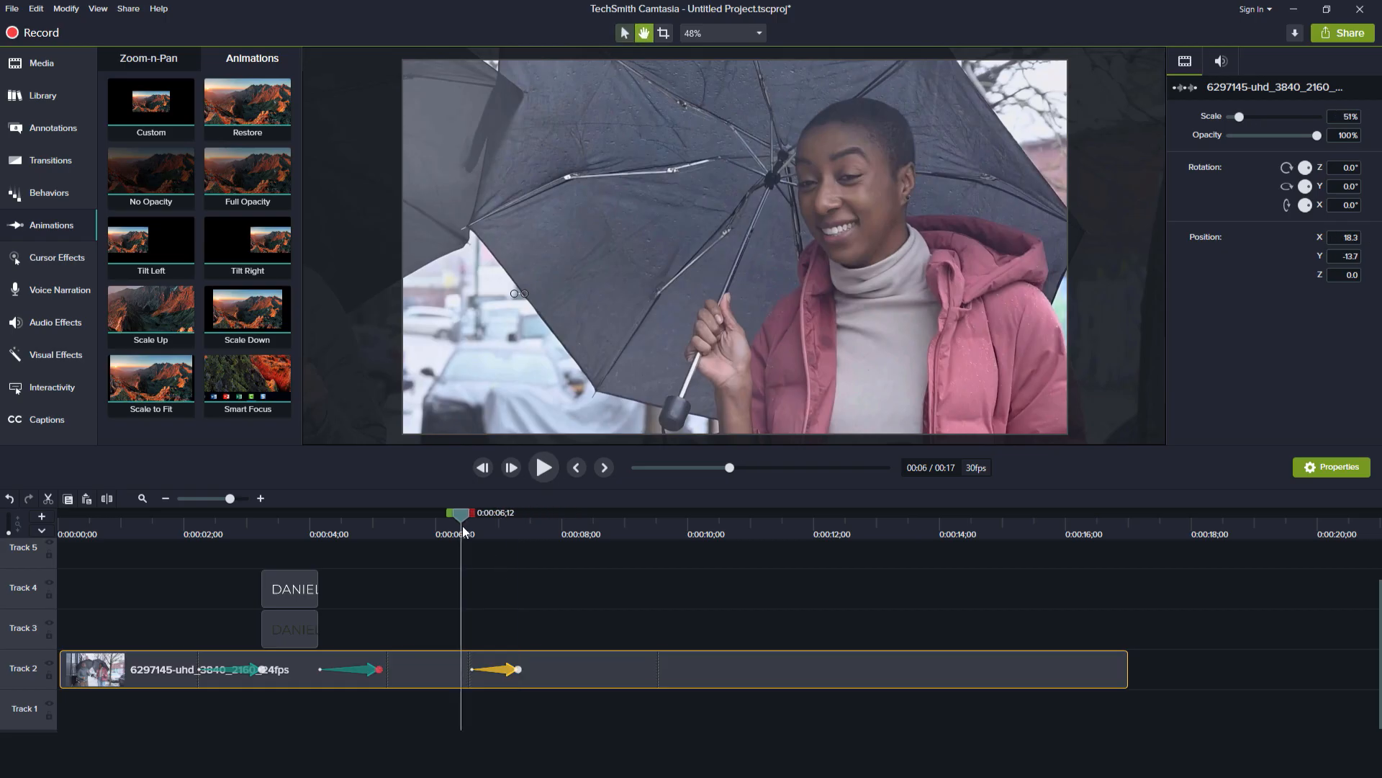
key(space)
key(space)
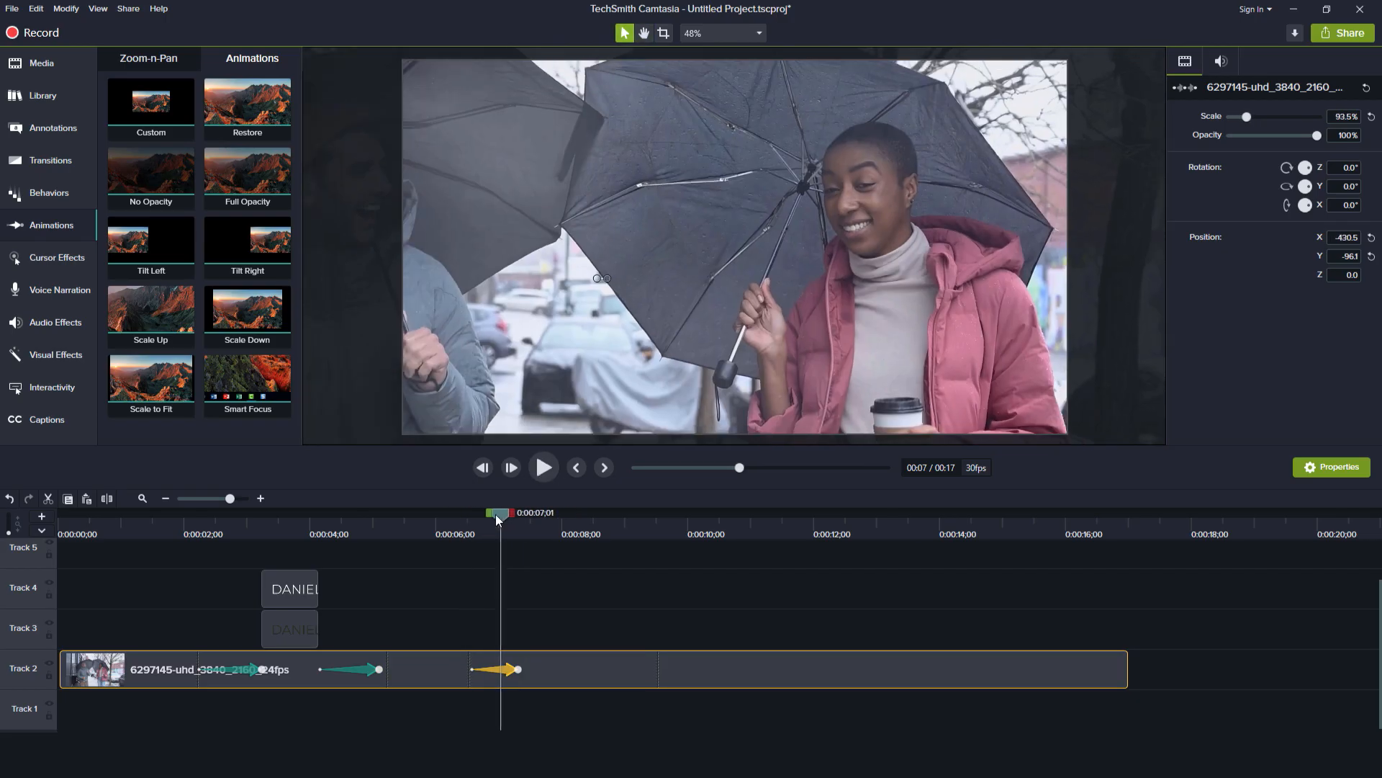
mouse_move(496, 514)
mouse_down()
mouse_move(399, 517)
mouse_move(475, 517)
mouse_up()
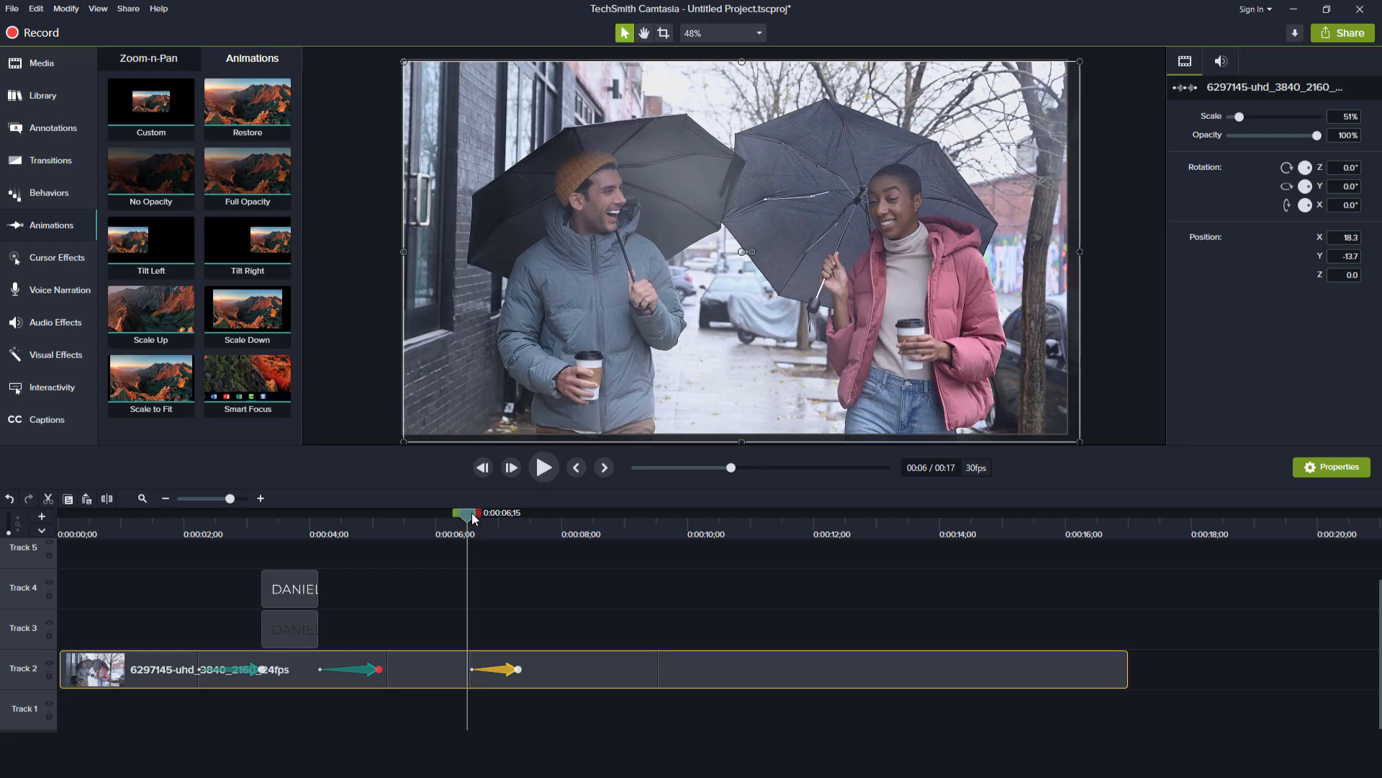
drag(473, 517, 532, 519)
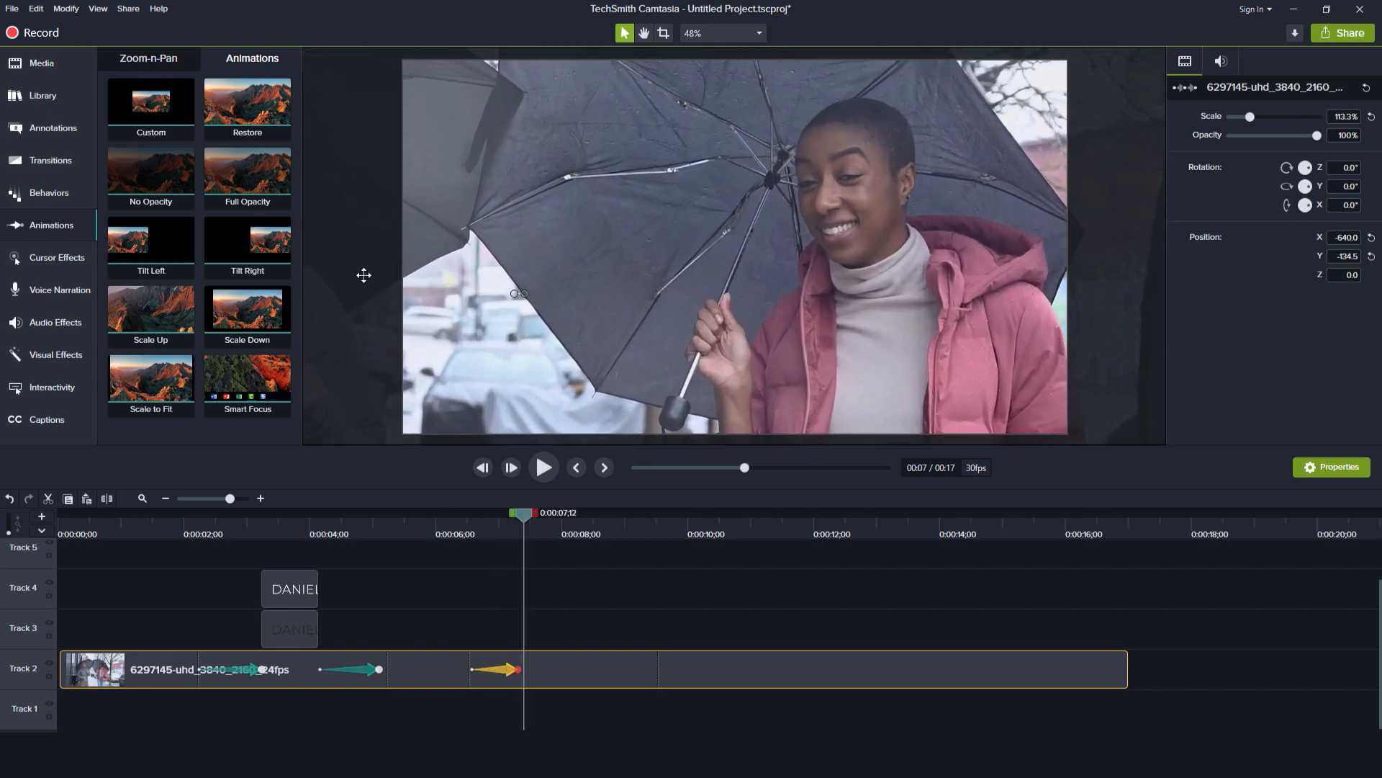
Add a plain text callout on Track 3 at 0:00:07;12 and shorten it to about 1.3 seconds
click(29, 194)
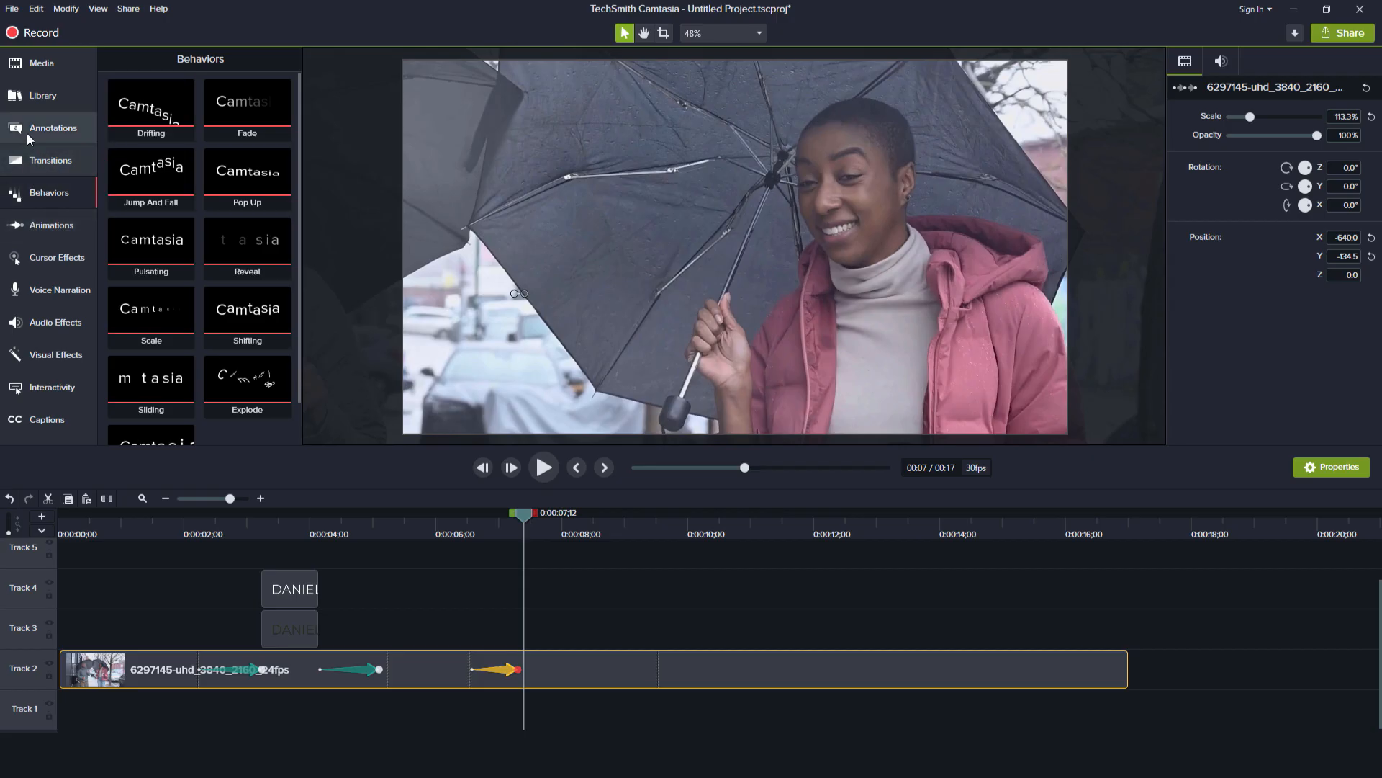
click(51, 129)
drag(113, 272, 519, 637)
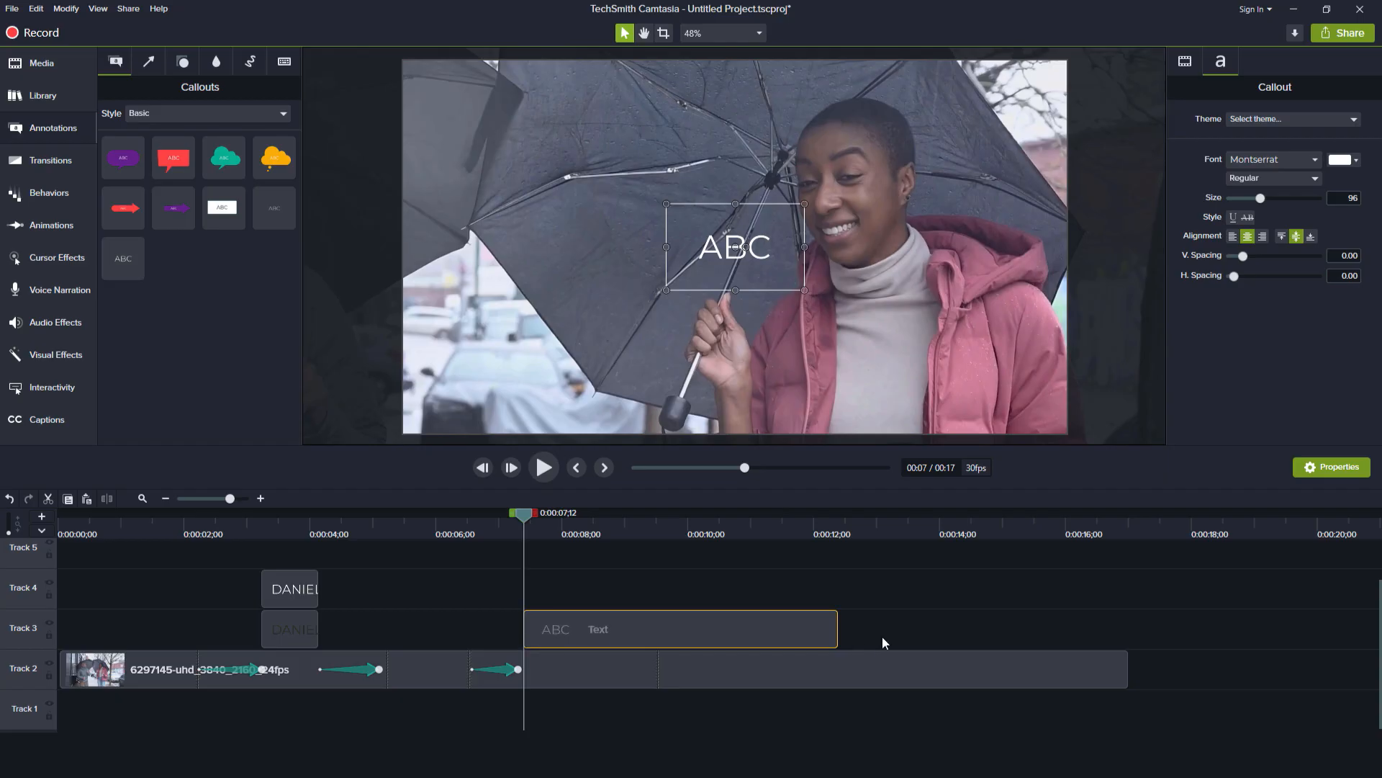
drag(840, 632, 607, 628)
click(541, 631)
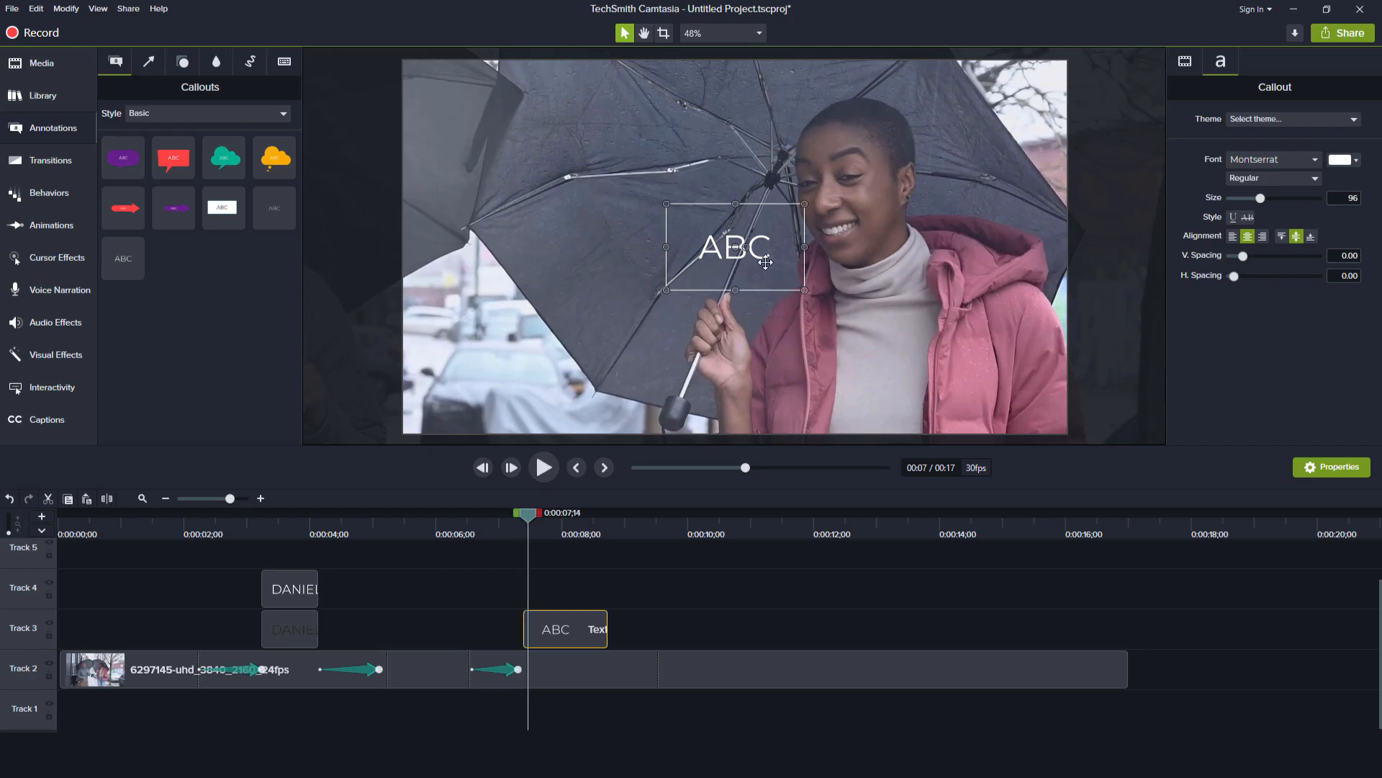
Replace the new callout's placeholder text with the woman's name in capitals
double_click(736, 248)
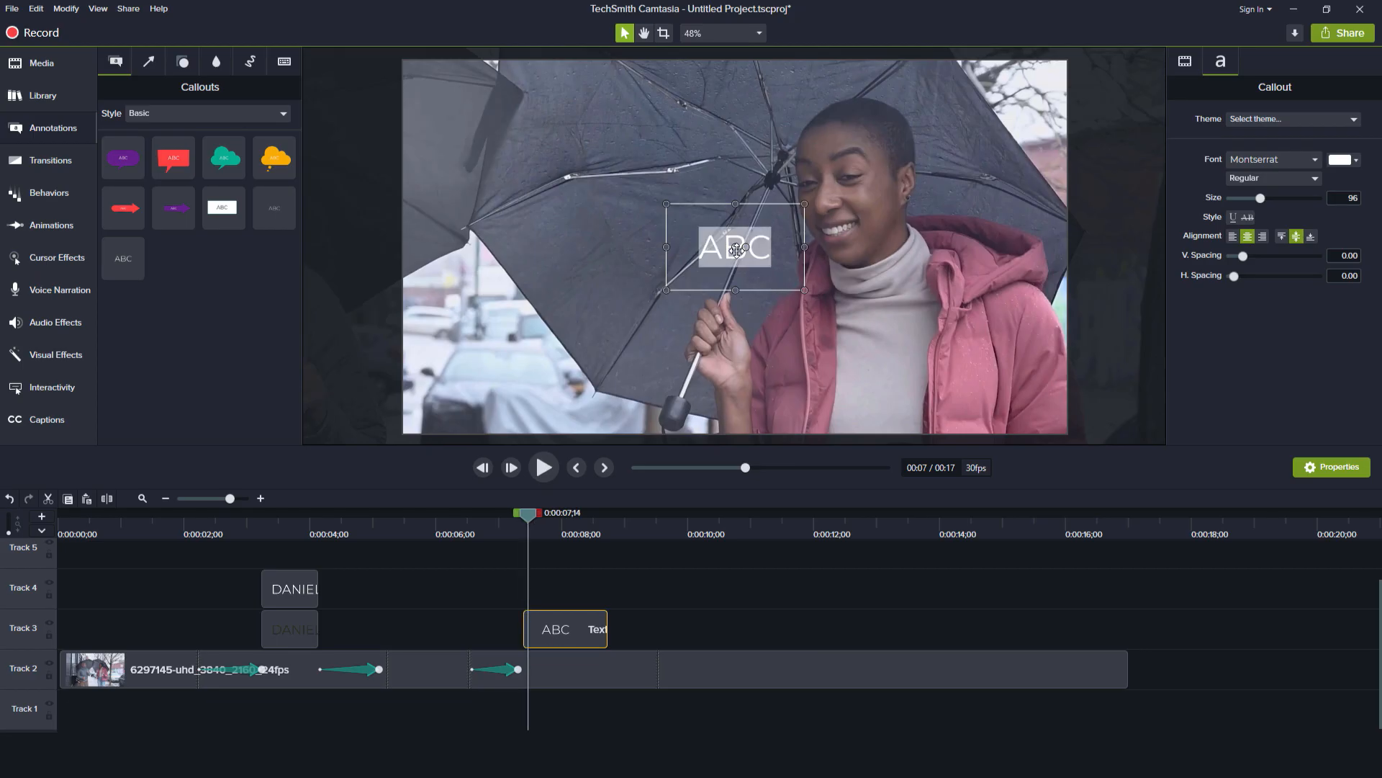
text(ALINE)
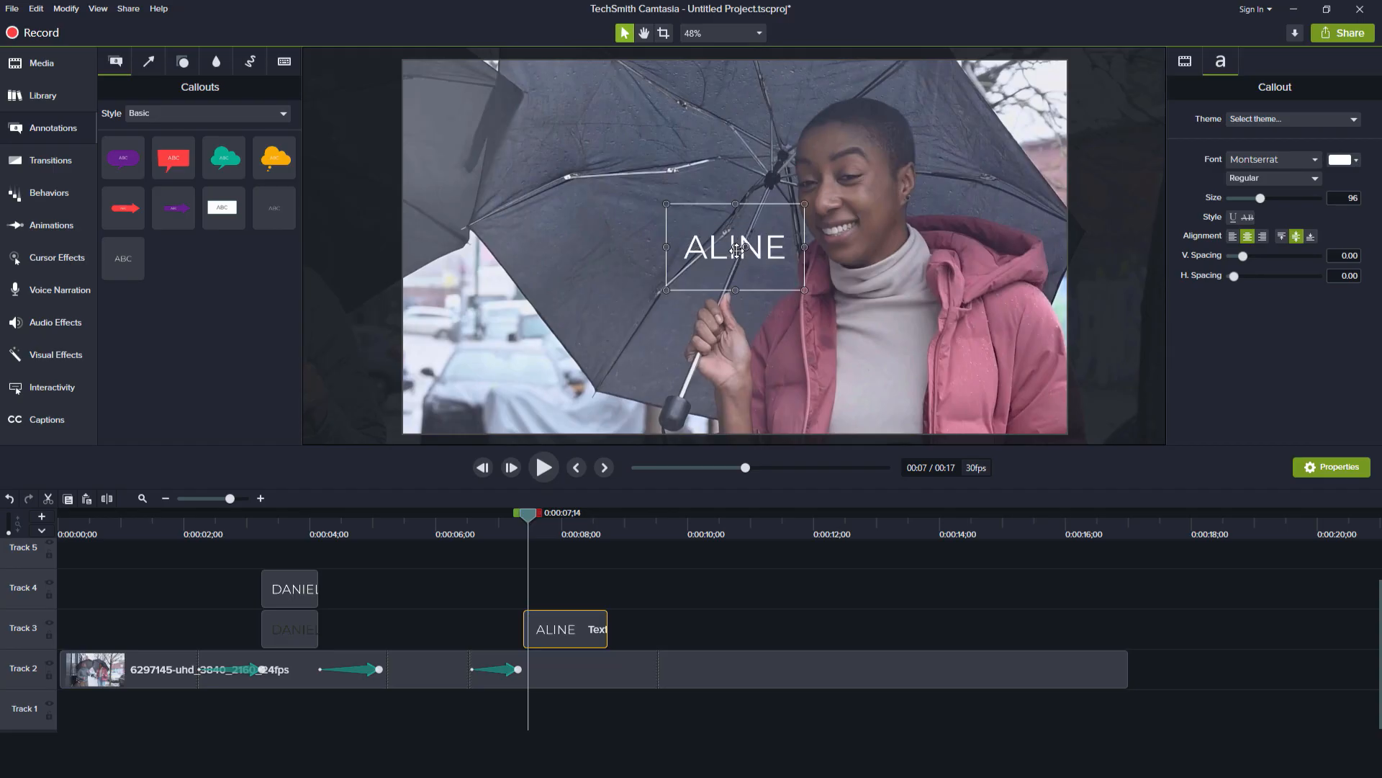
double_click(736, 249)
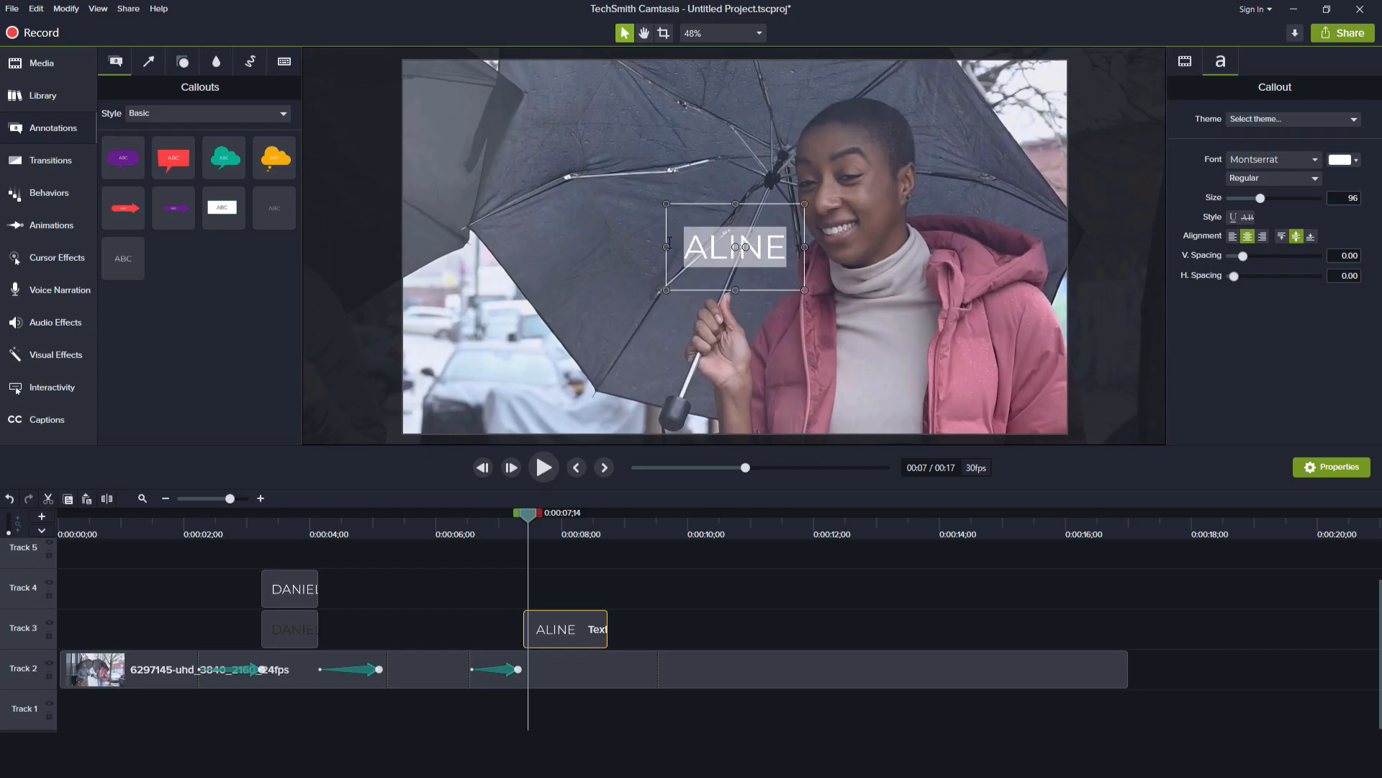
Widen the woman's name title box and set its font size to 195
drag(666, 247, 620, 246)
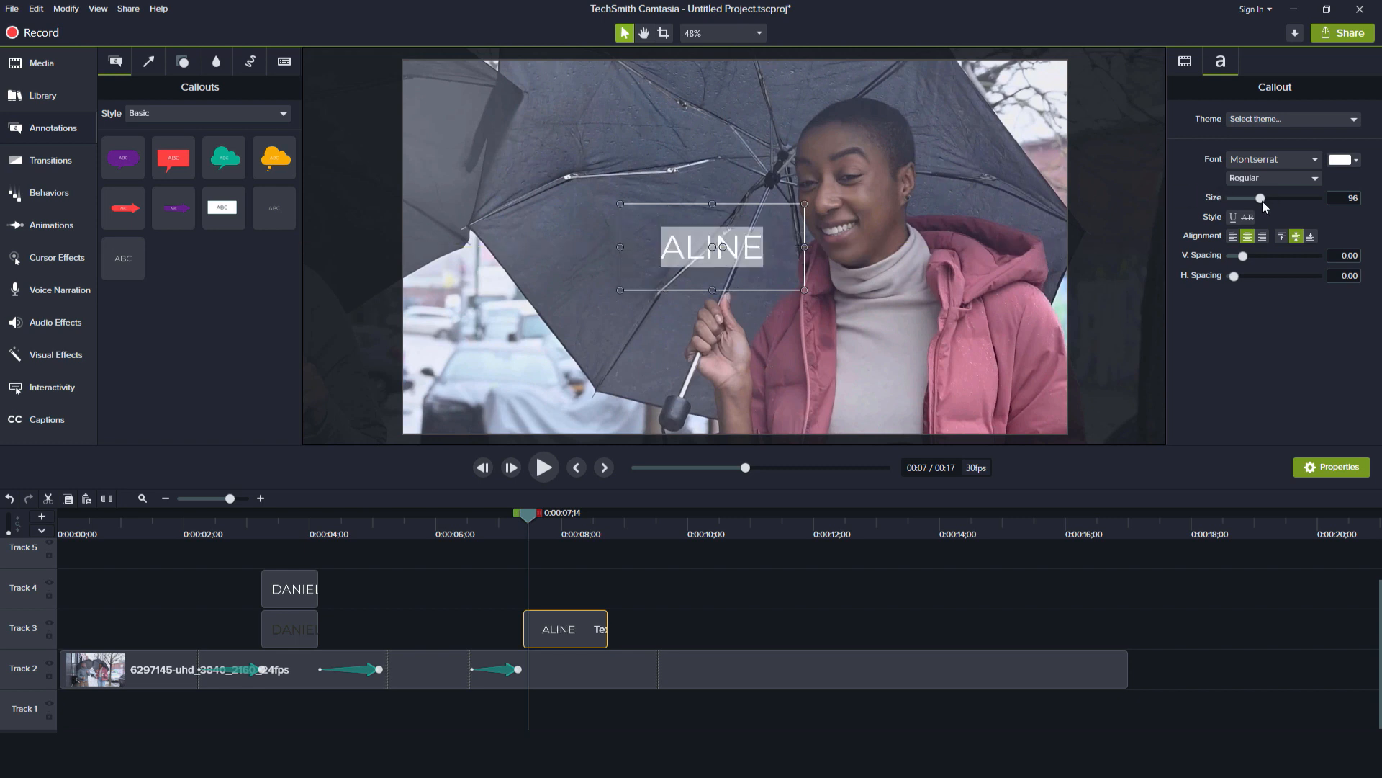
drag(1262, 200, 1287, 200)
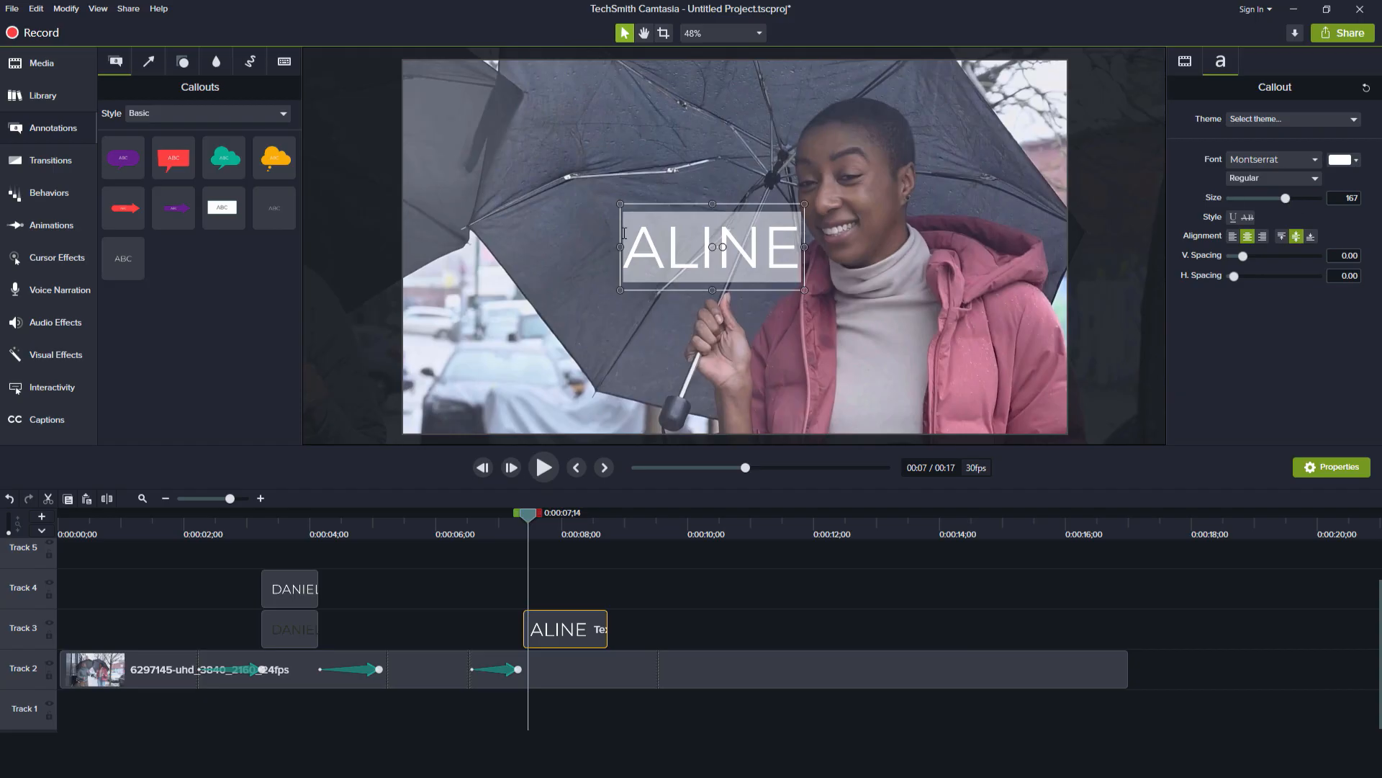
drag(620, 247, 582, 247)
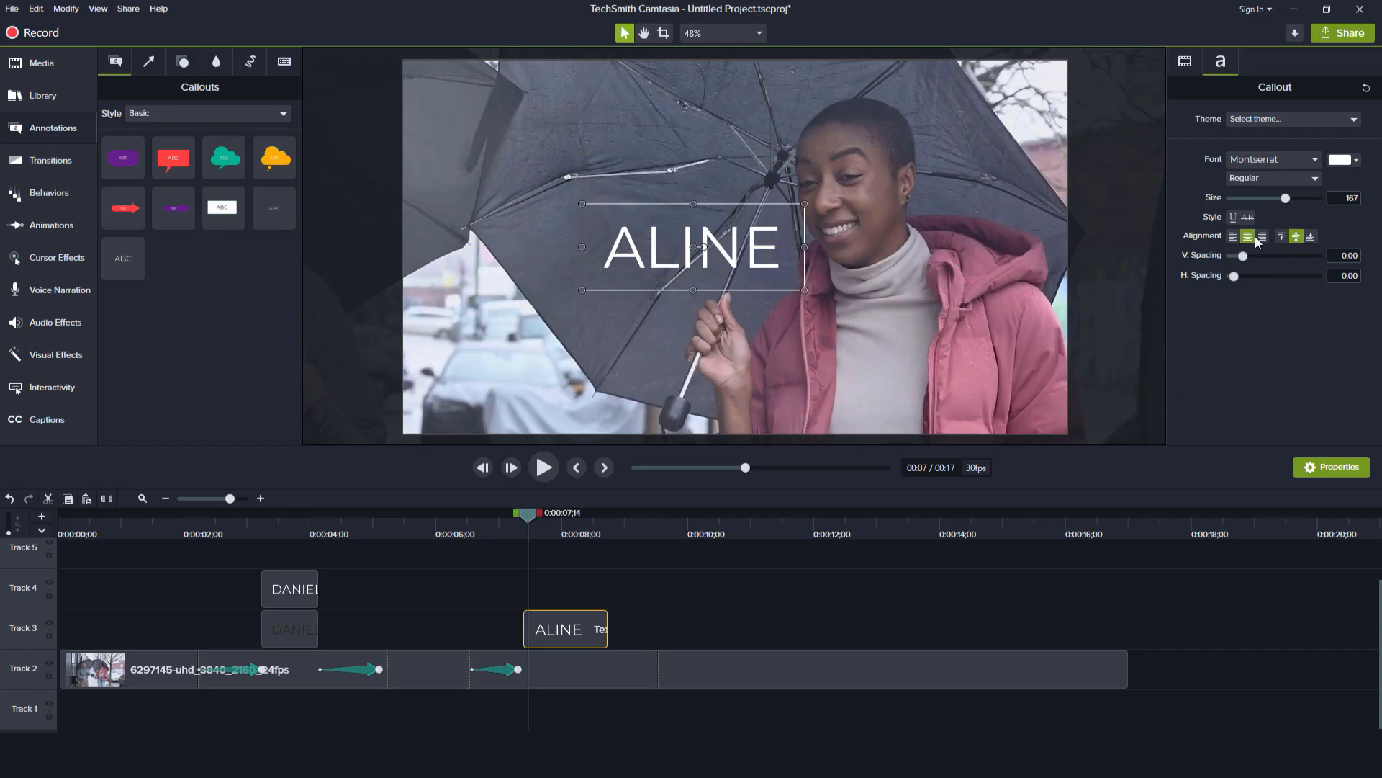
drag(1285, 199, 1296, 198)
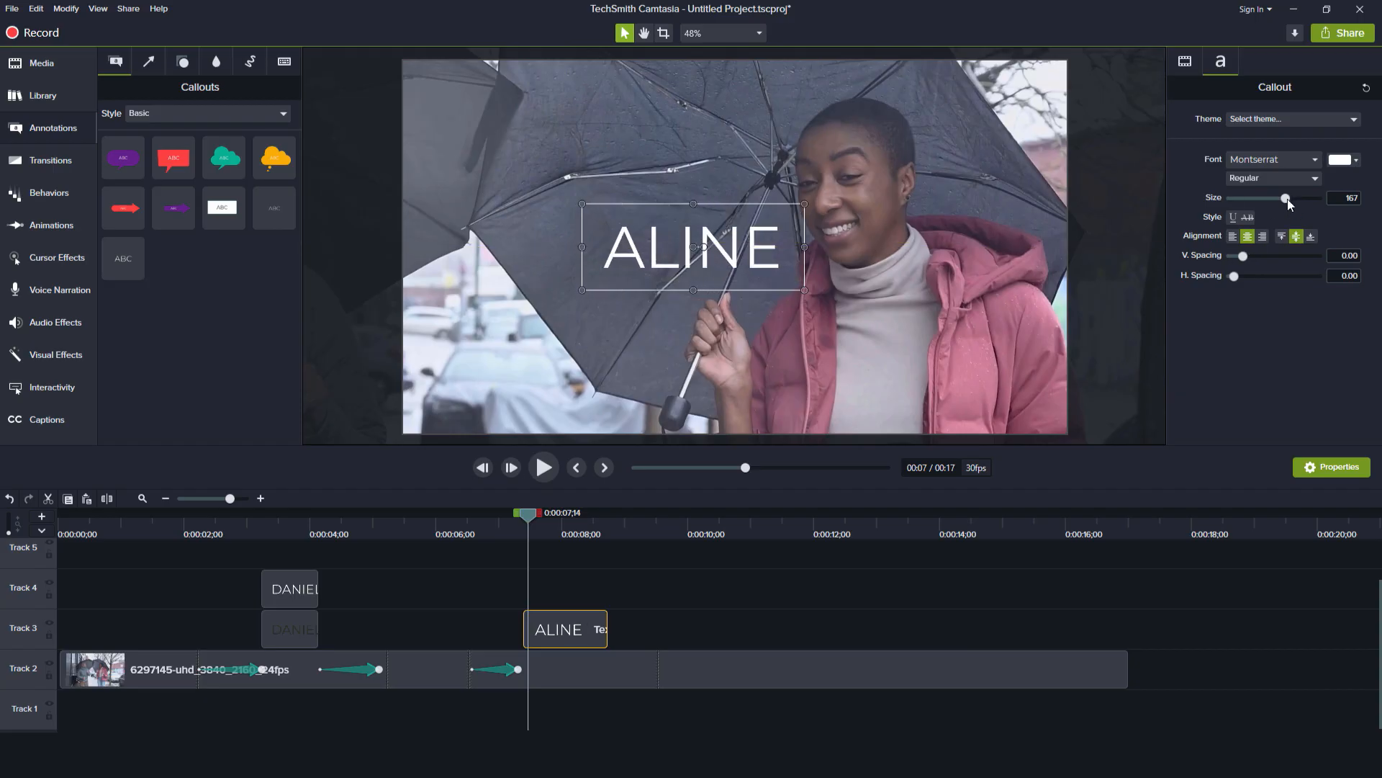
click(655, 639)
Play from 0:00:06;20 through the zoom-in to check the woman's name title
click(477, 526)
click(555, 630)
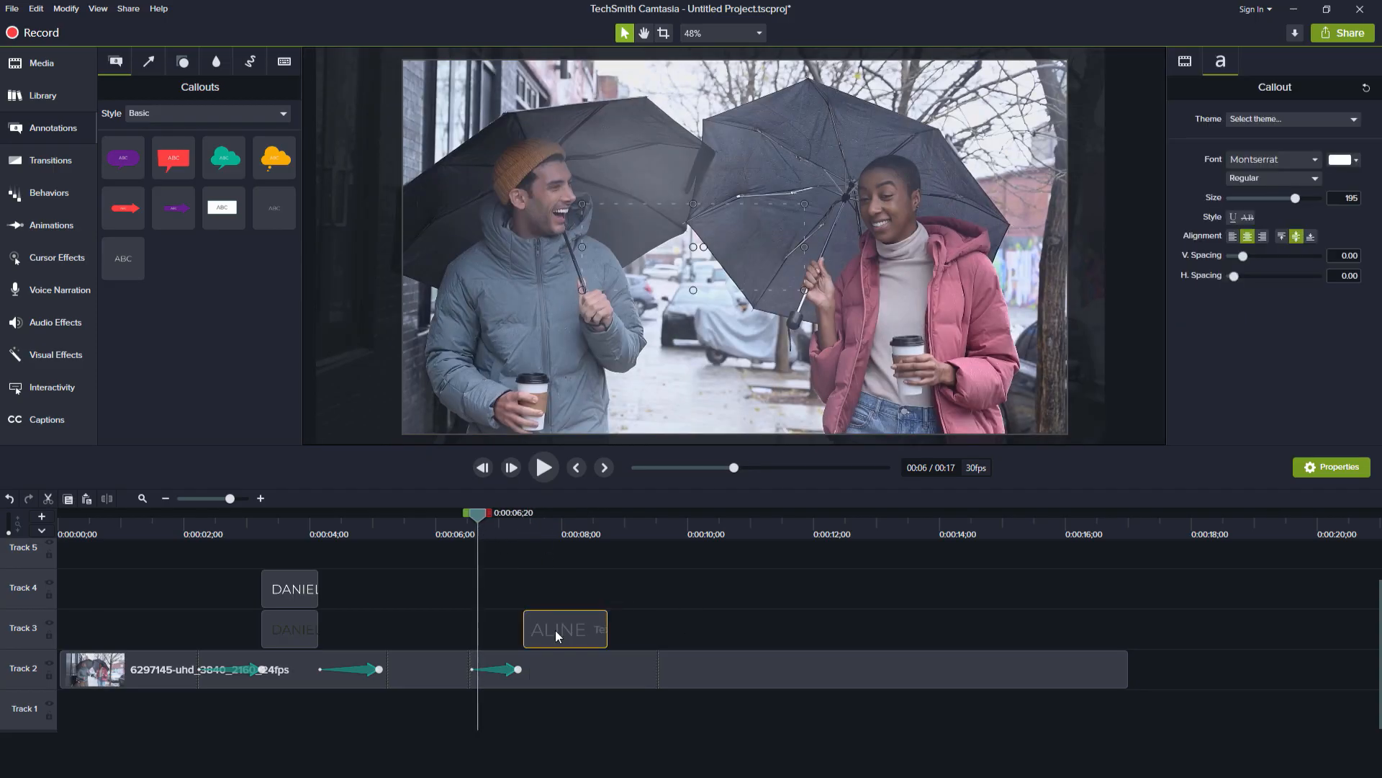
key(space)
key(space)
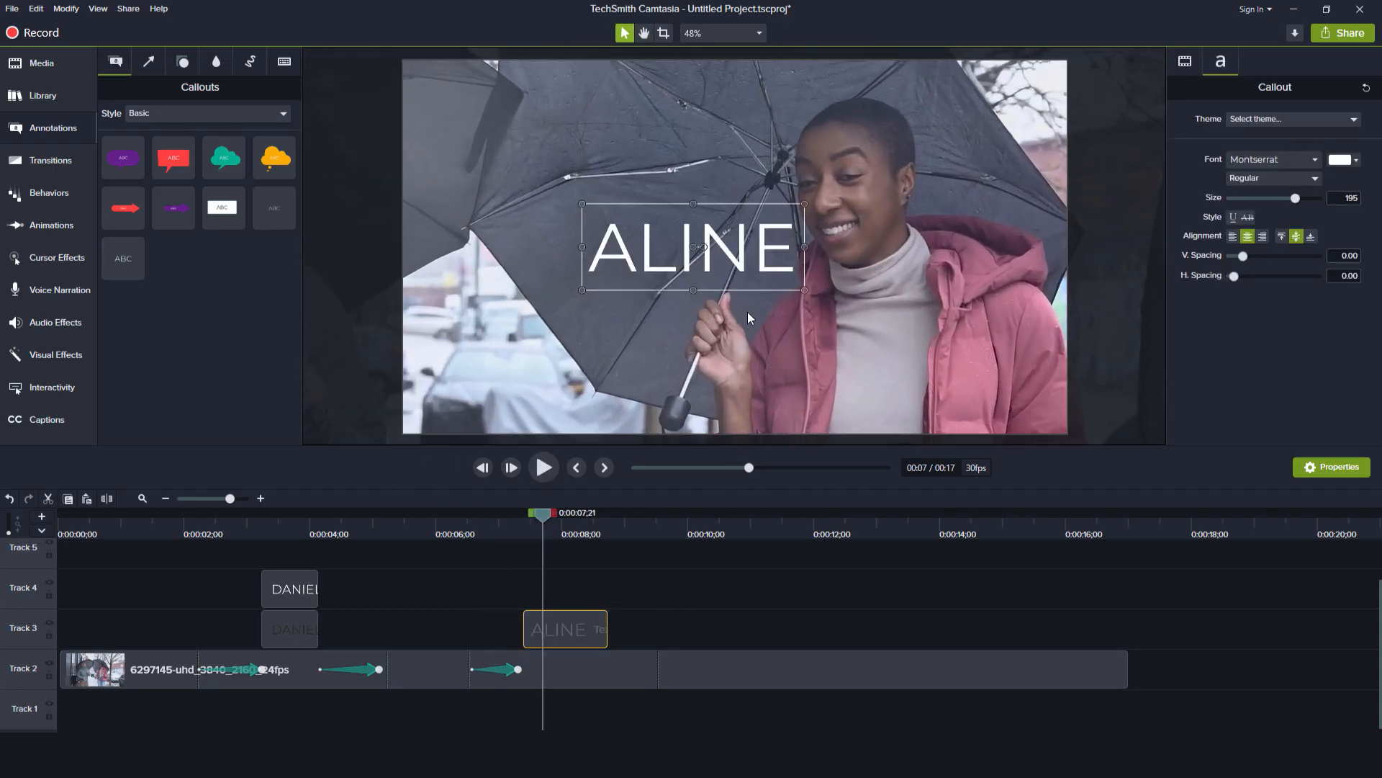
Move the woman's name title onto the umbrella, farther from her face, and color its text yellow
drag(751, 246, 684, 221)
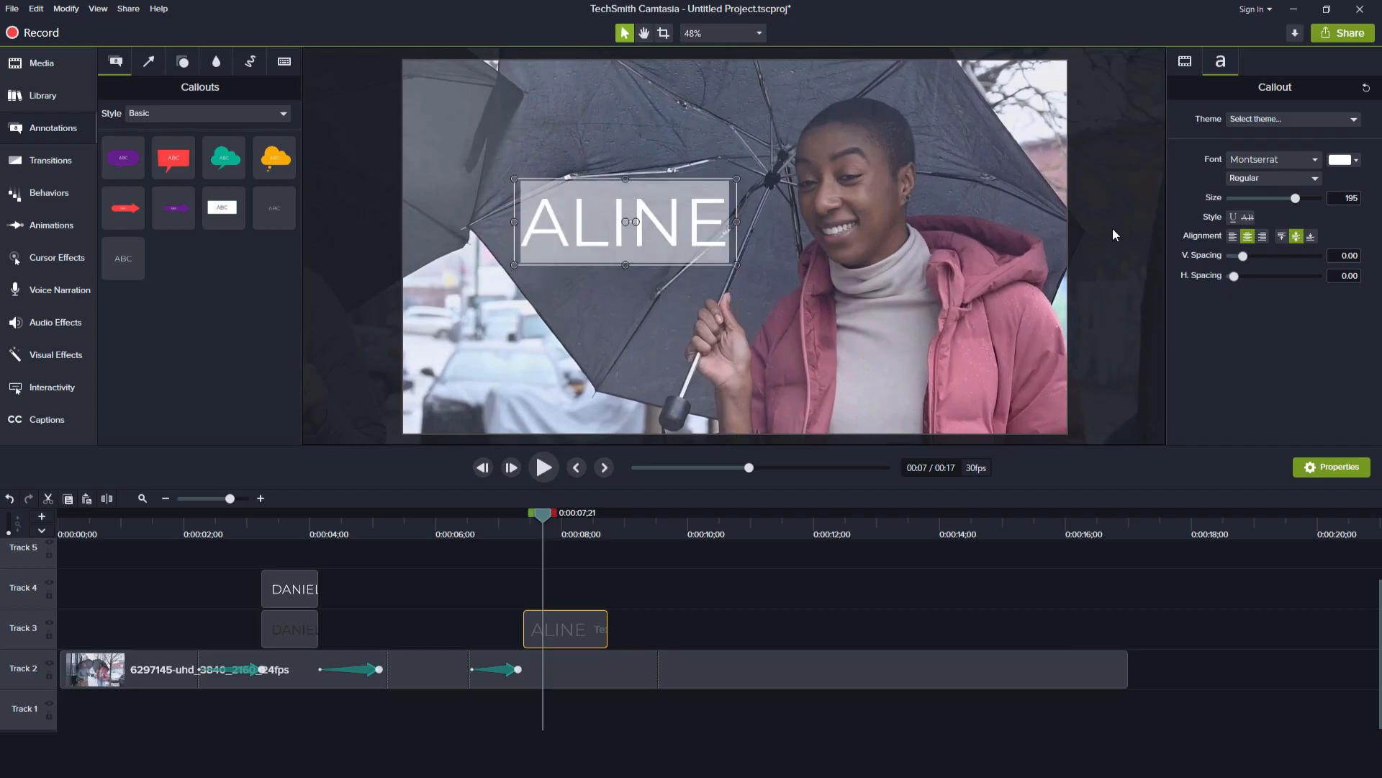
click(1344, 160)
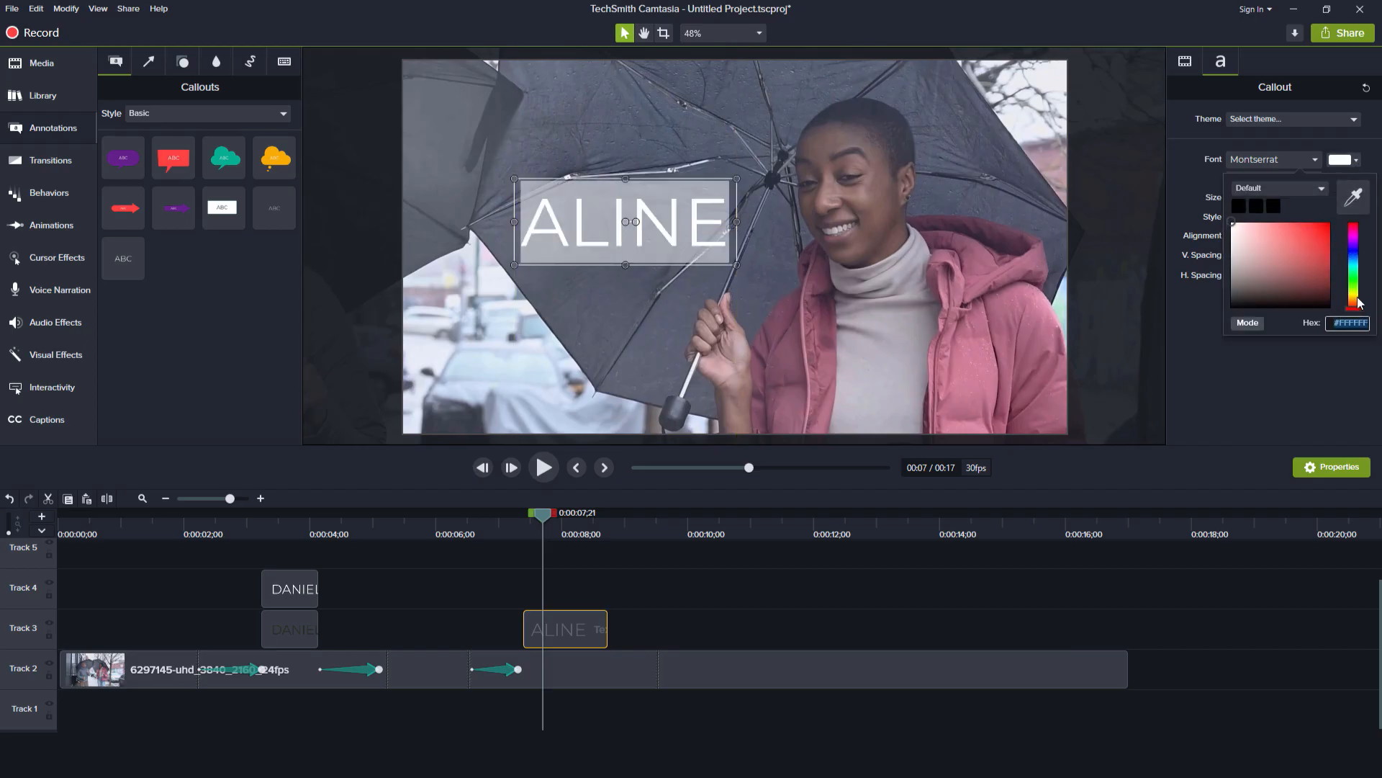
click(1358, 297)
drag(1312, 263, 1330, 222)
click(662, 216)
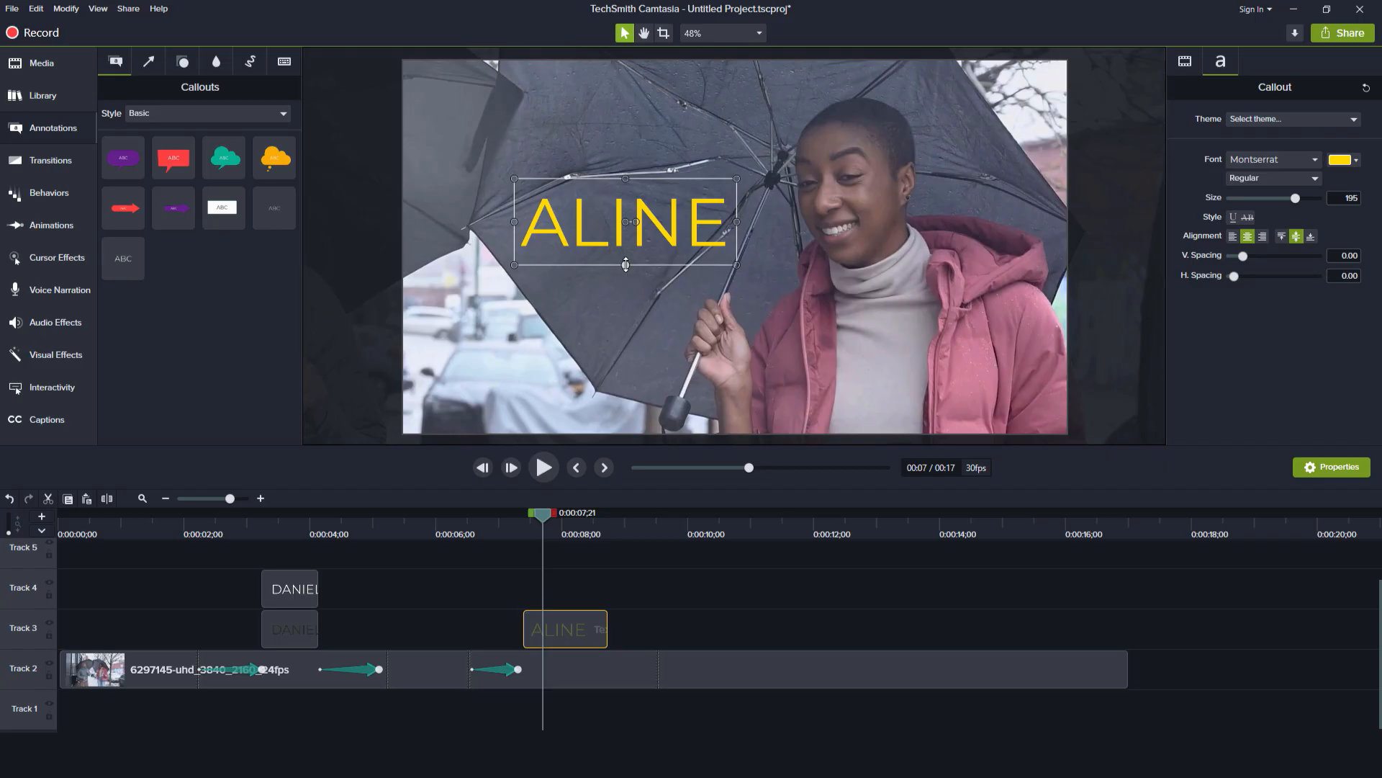
Set the woman's name title to font size 250, enlarge its text box and reposition it beside her face
key(ctrl+a)
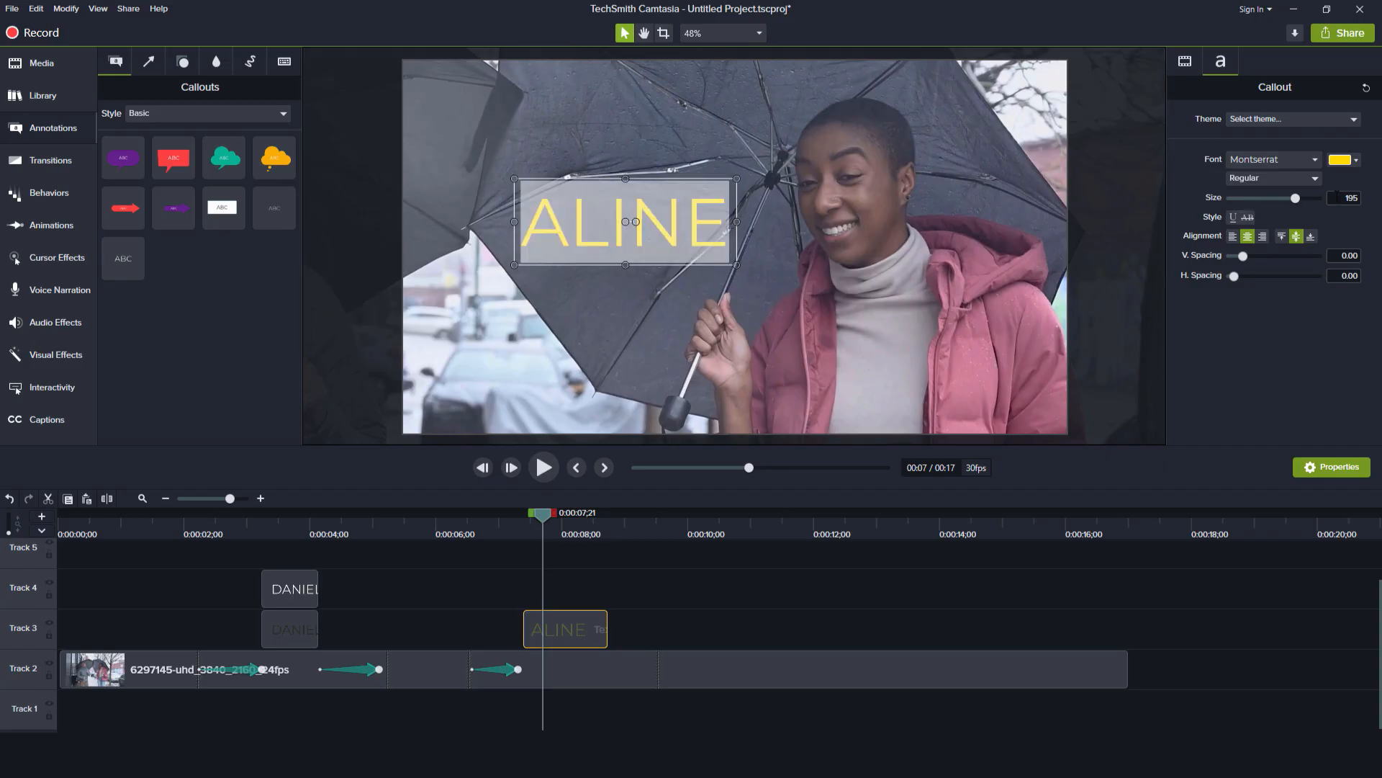
click(1337, 194)
text(250)
key(Return)
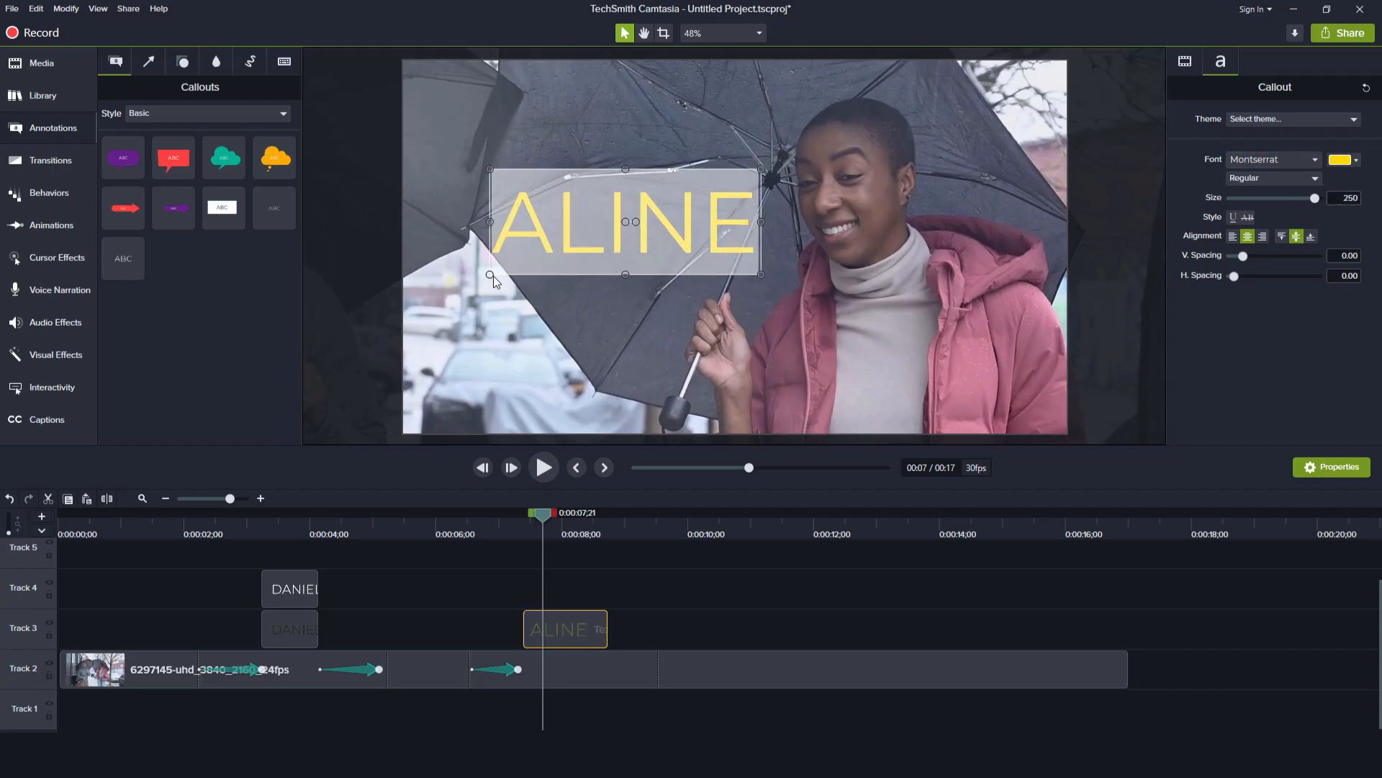
drag(489, 275, 451, 293)
drag(589, 259, 606, 240)
click(1167, 626)
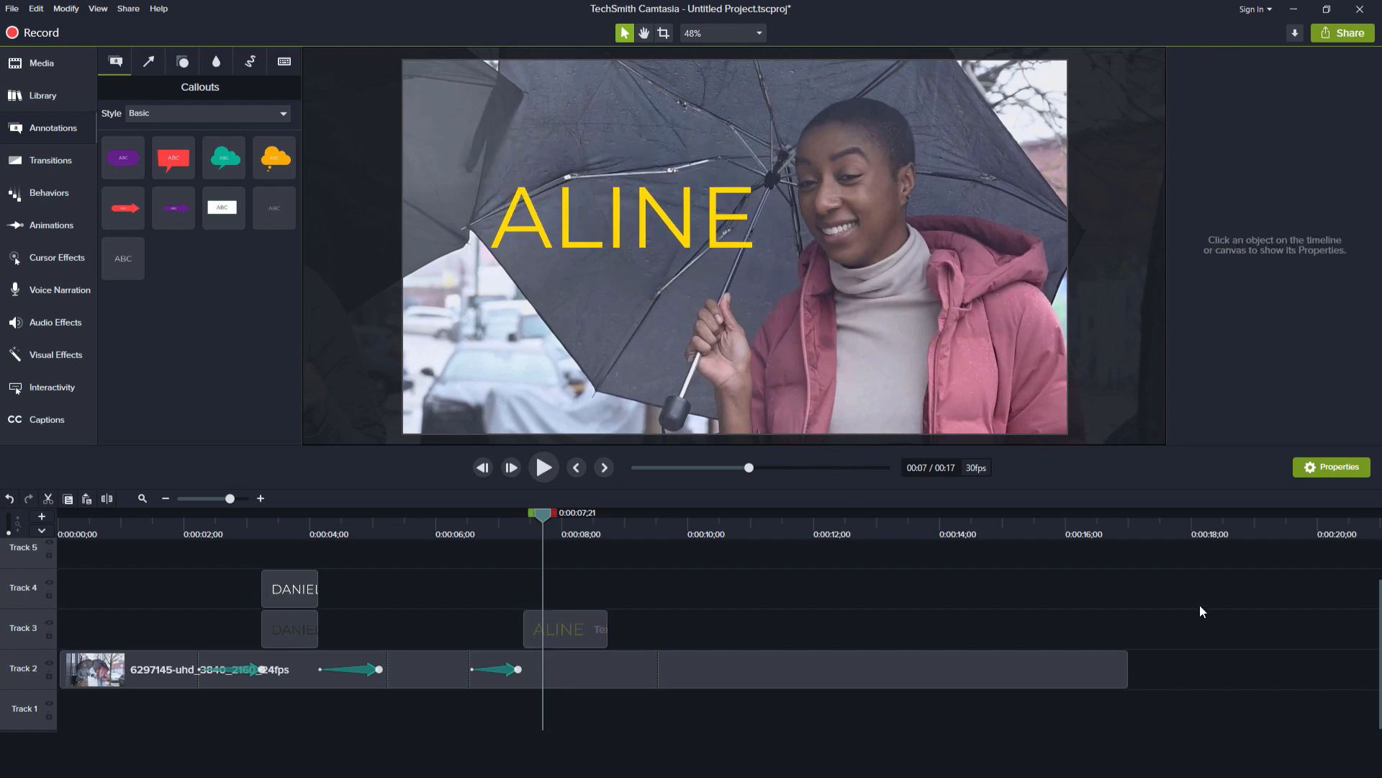
Play the woman's freeze-frame from the zoom-in to near the end of her name title to check the enlarged text
click(494, 534)
key(space)
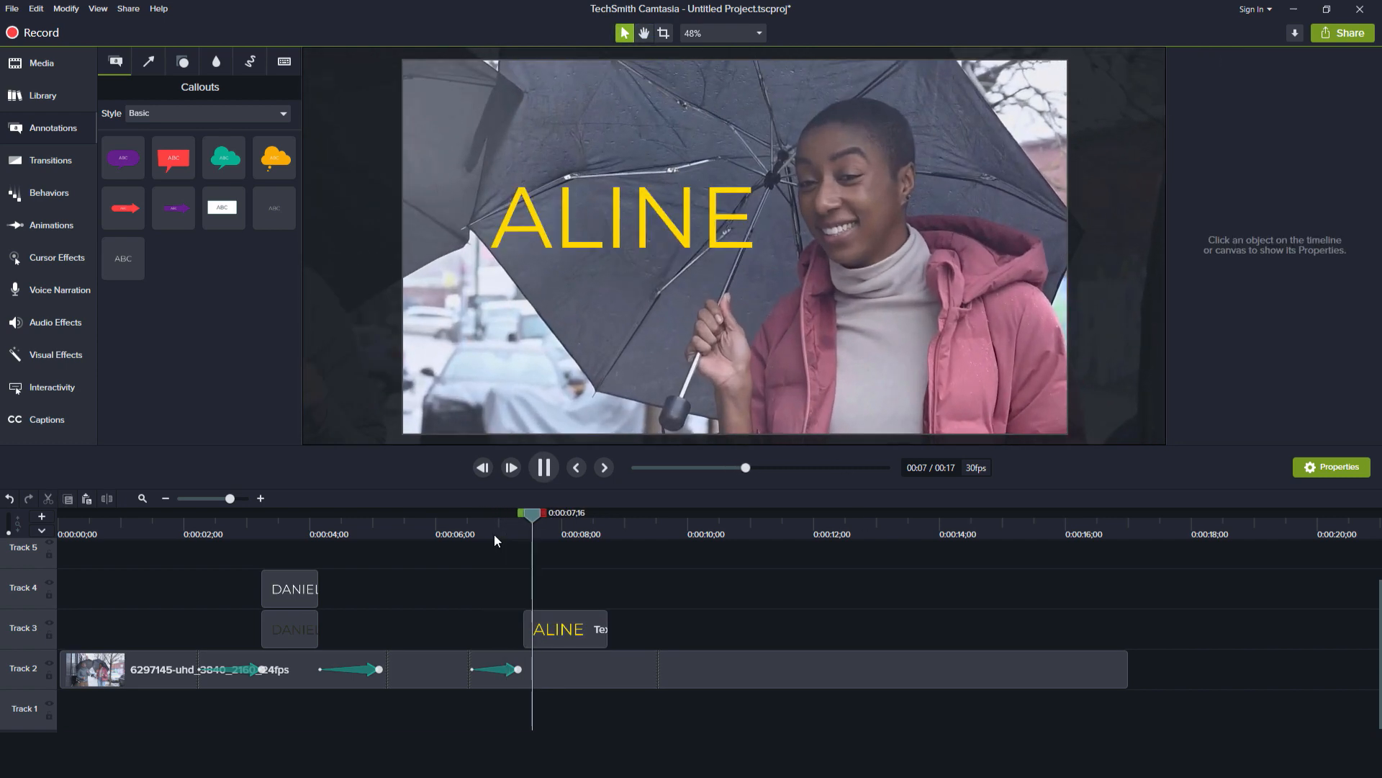
key(space)
key(space)
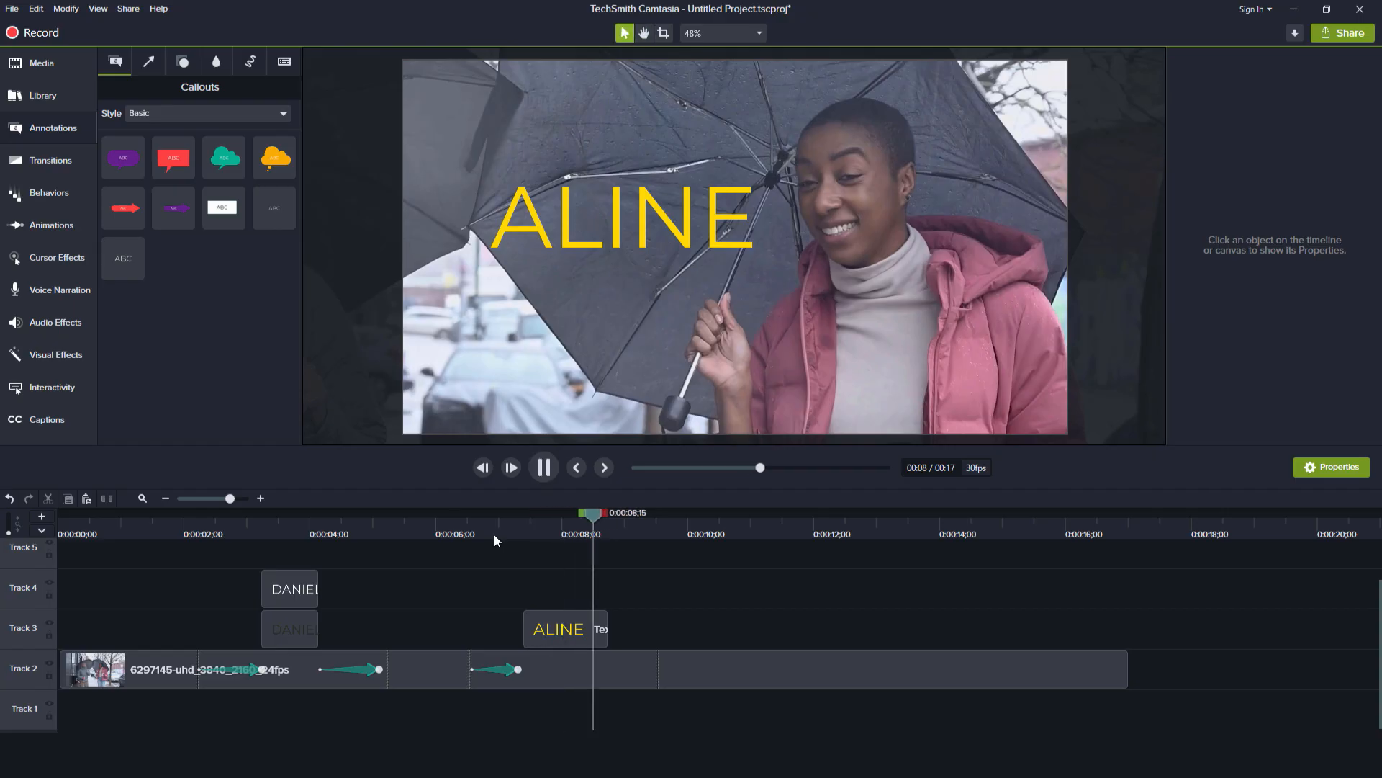
key(space)
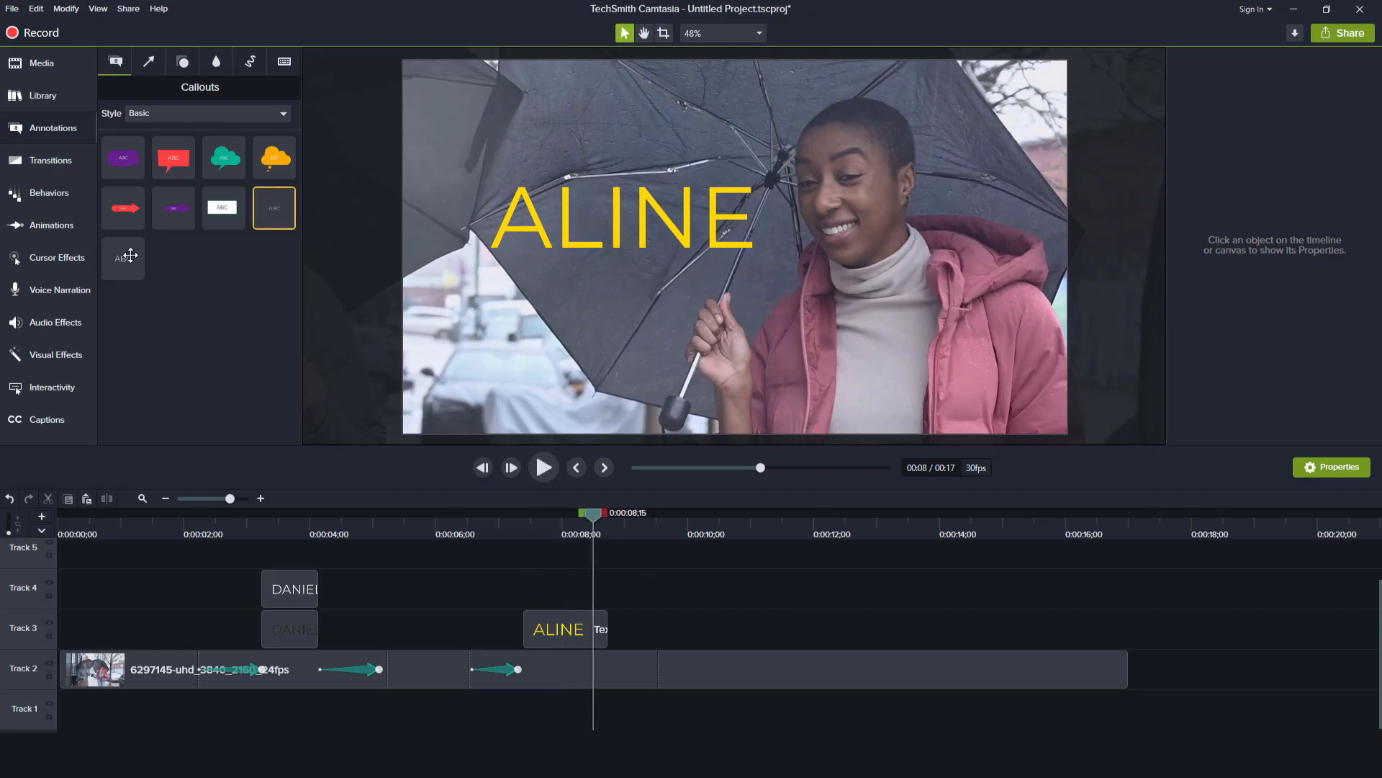
Add a Custom animation to the street clip where the woman's title ends, zooming out to 50.4% scale at position X 0.0, Y -4.0
click(25, 228)
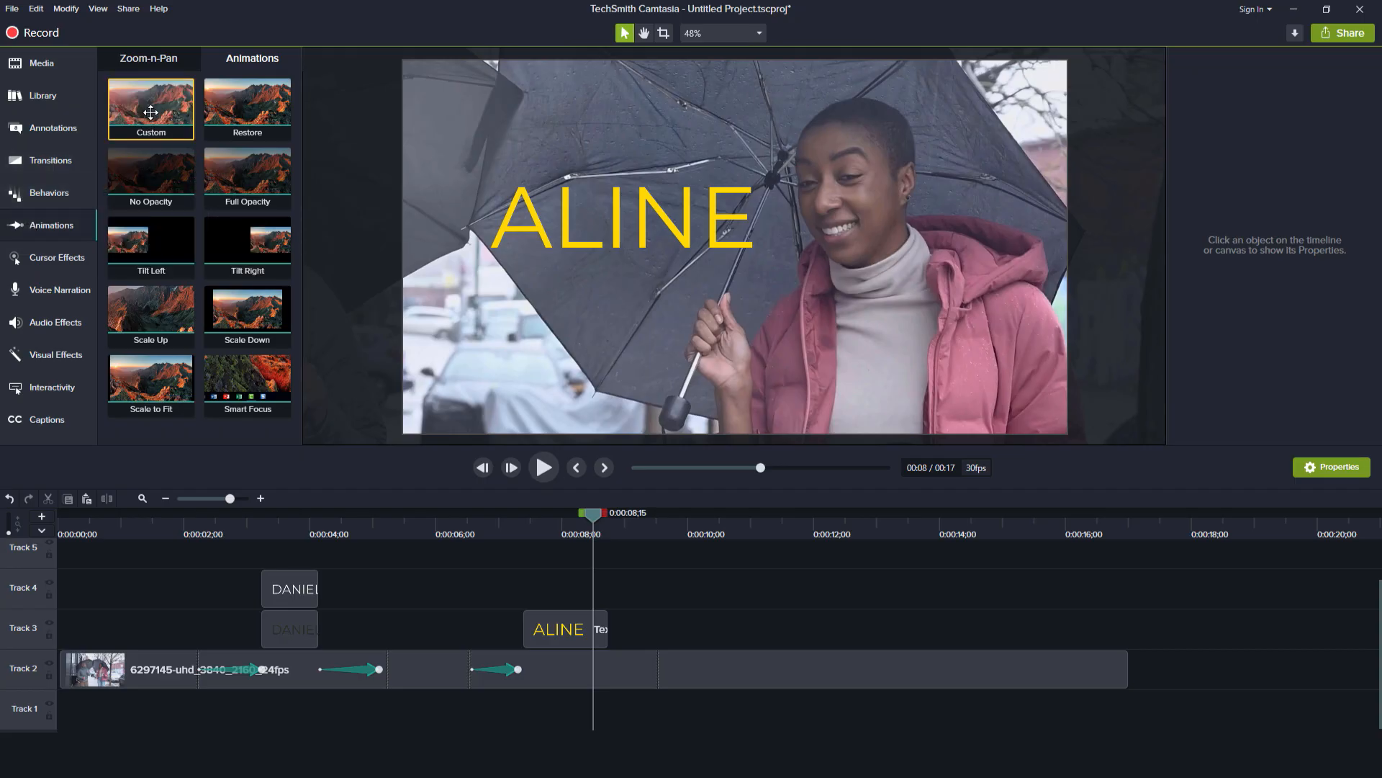
drag(150, 117, 640, 677)
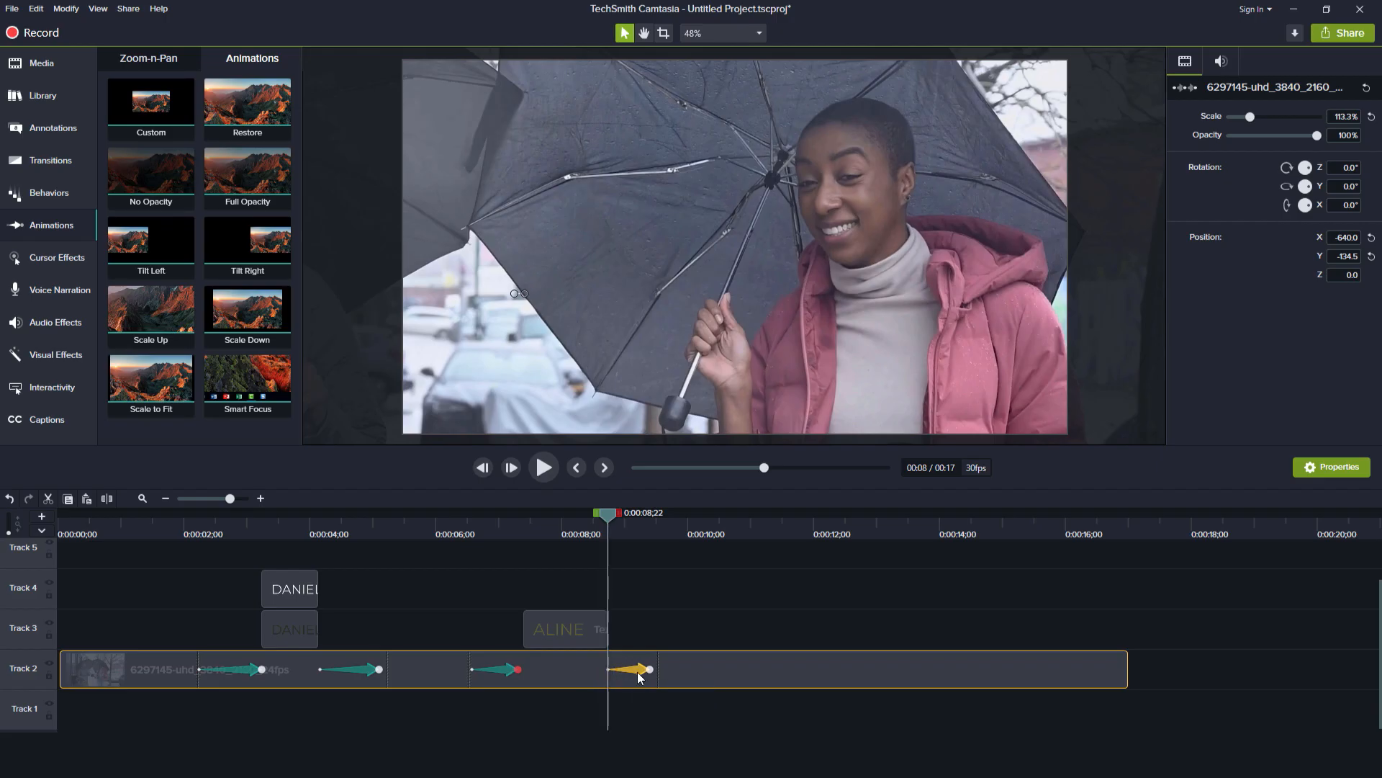
drag(610, 515, 656, 517)
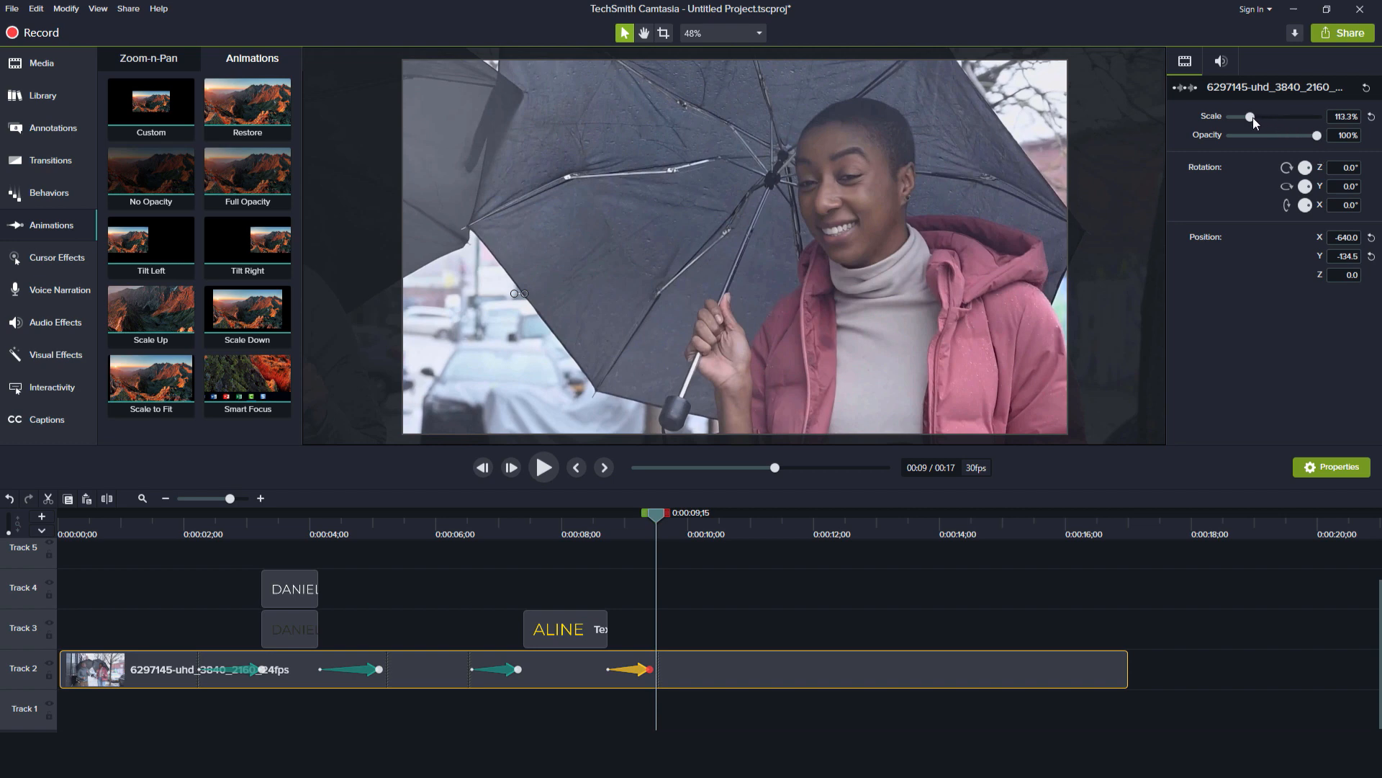
drag(1253, 118, 1242, 119)
drag(908, 293, 832, 242)
mouse_move(806, 236)
mouse_down()
mouse_move(783, 235)
mouse_move(805, 237)
mouse_up()
drag(713, 266, 976, 260)
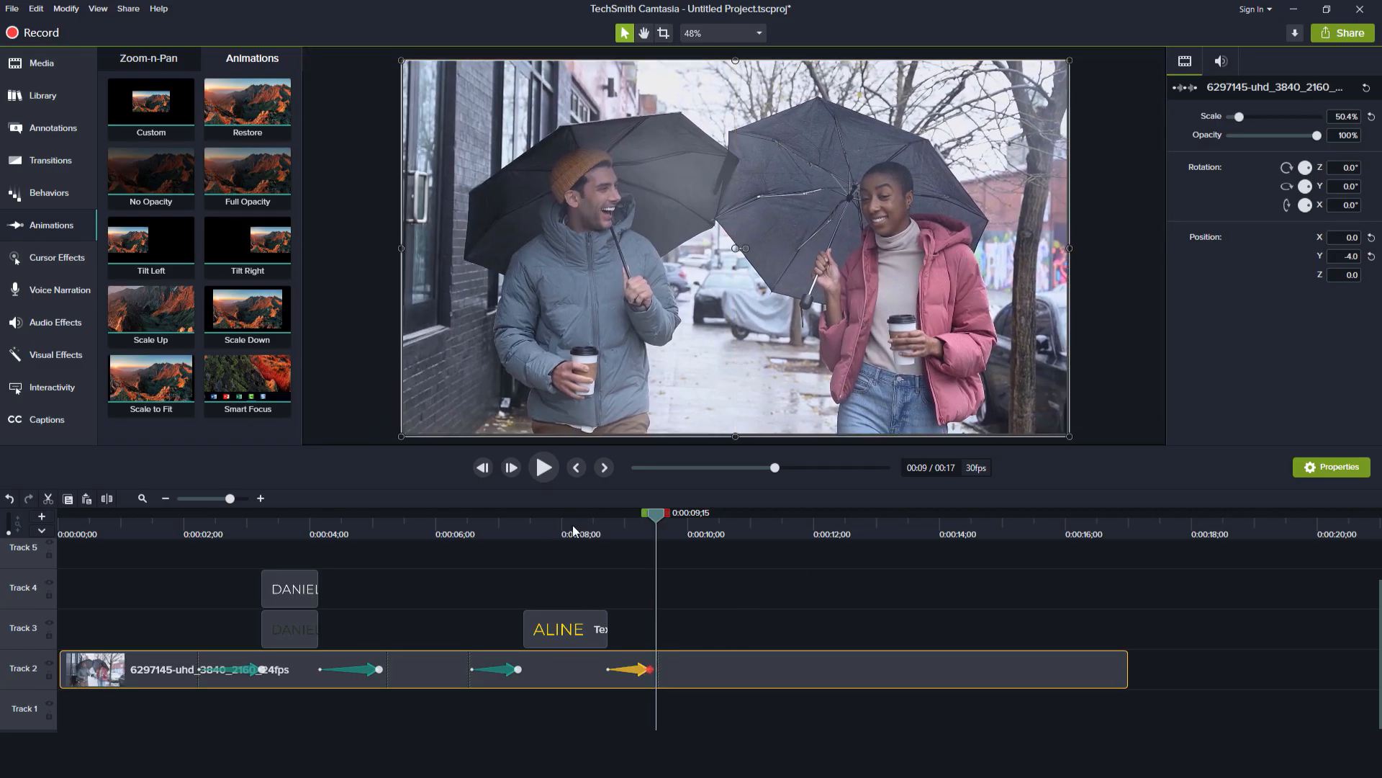
Play from 0:00:07;07 past the woman's title to check the zoom-out back to the full street view
drag(574, 531, 504, 528)
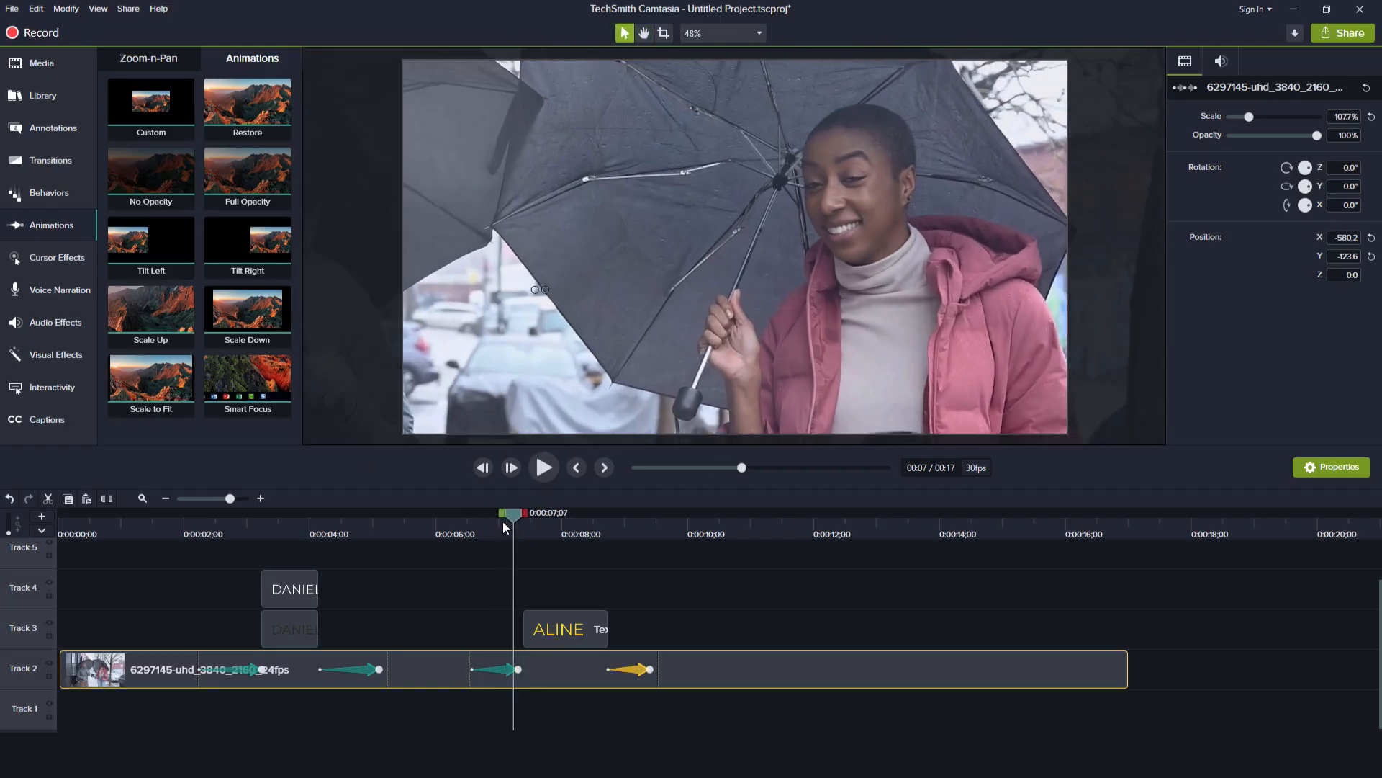
key(space)
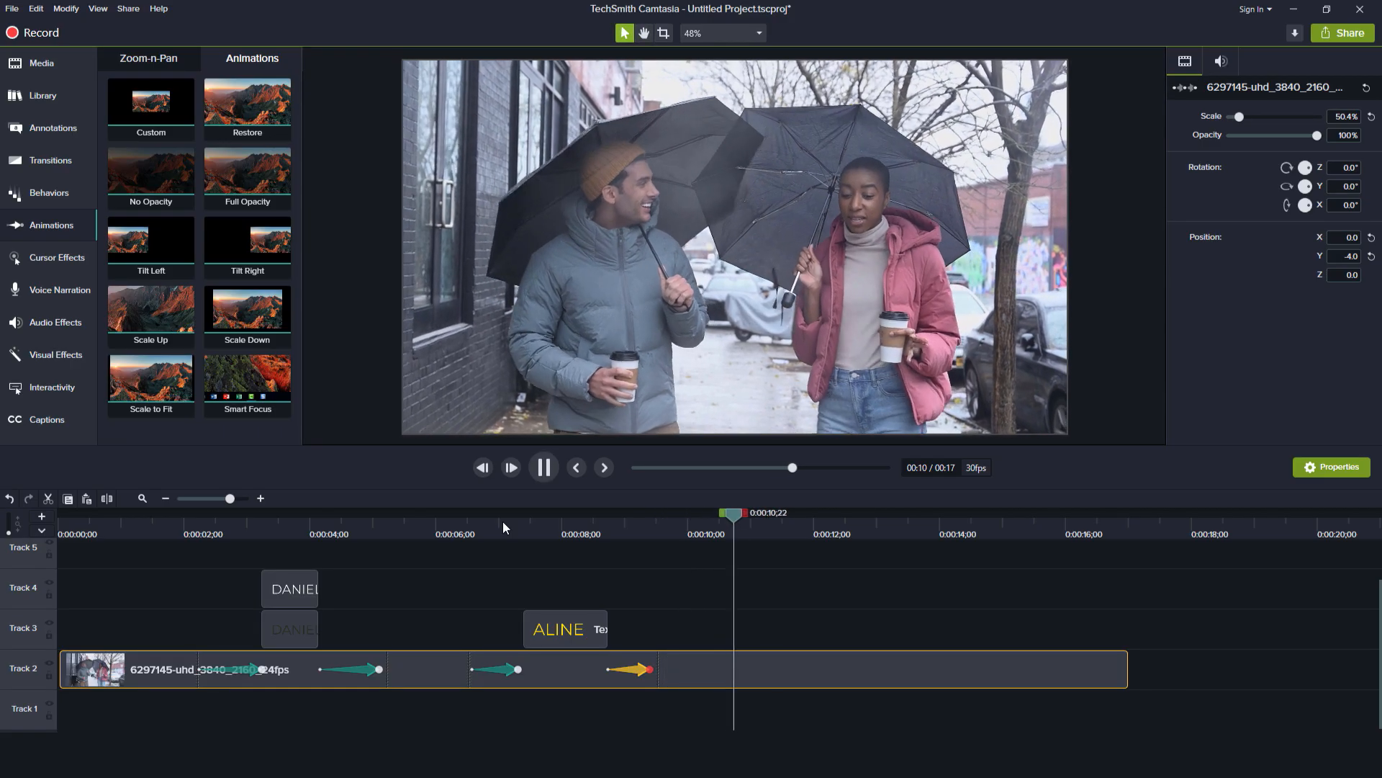
key(space)
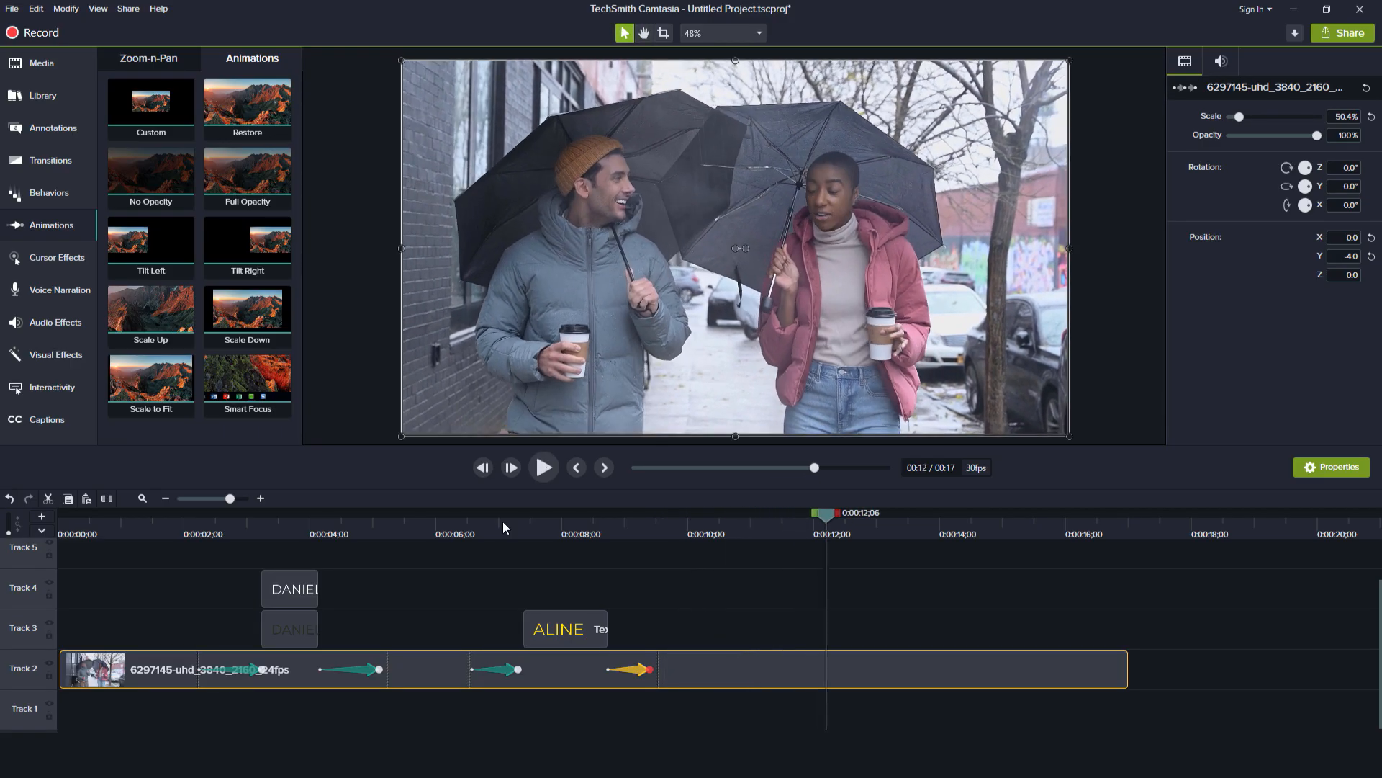
Play from the zoom-in on the man through both freeze-frames, pausing along the way, to review the finished effects
click(226, 521)
key(space)
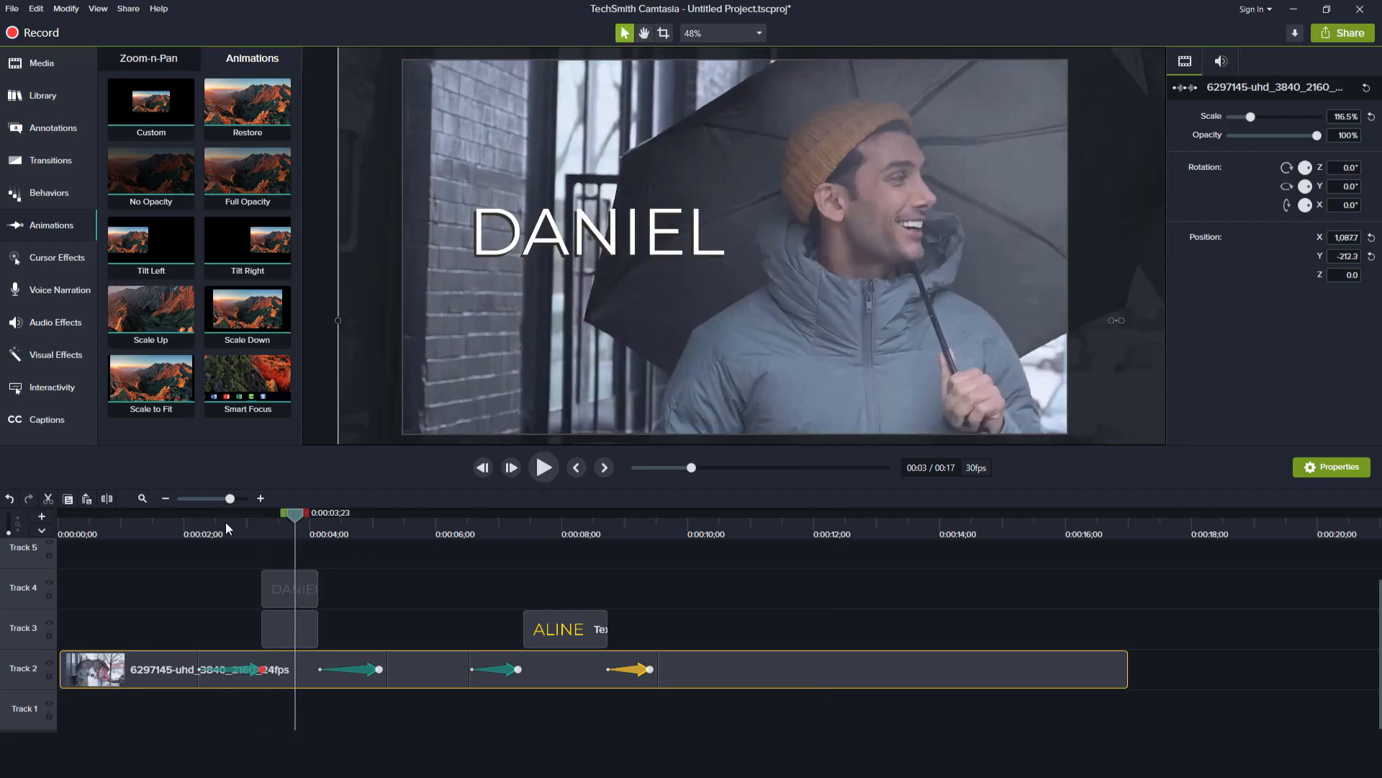
key(space)
key(space)
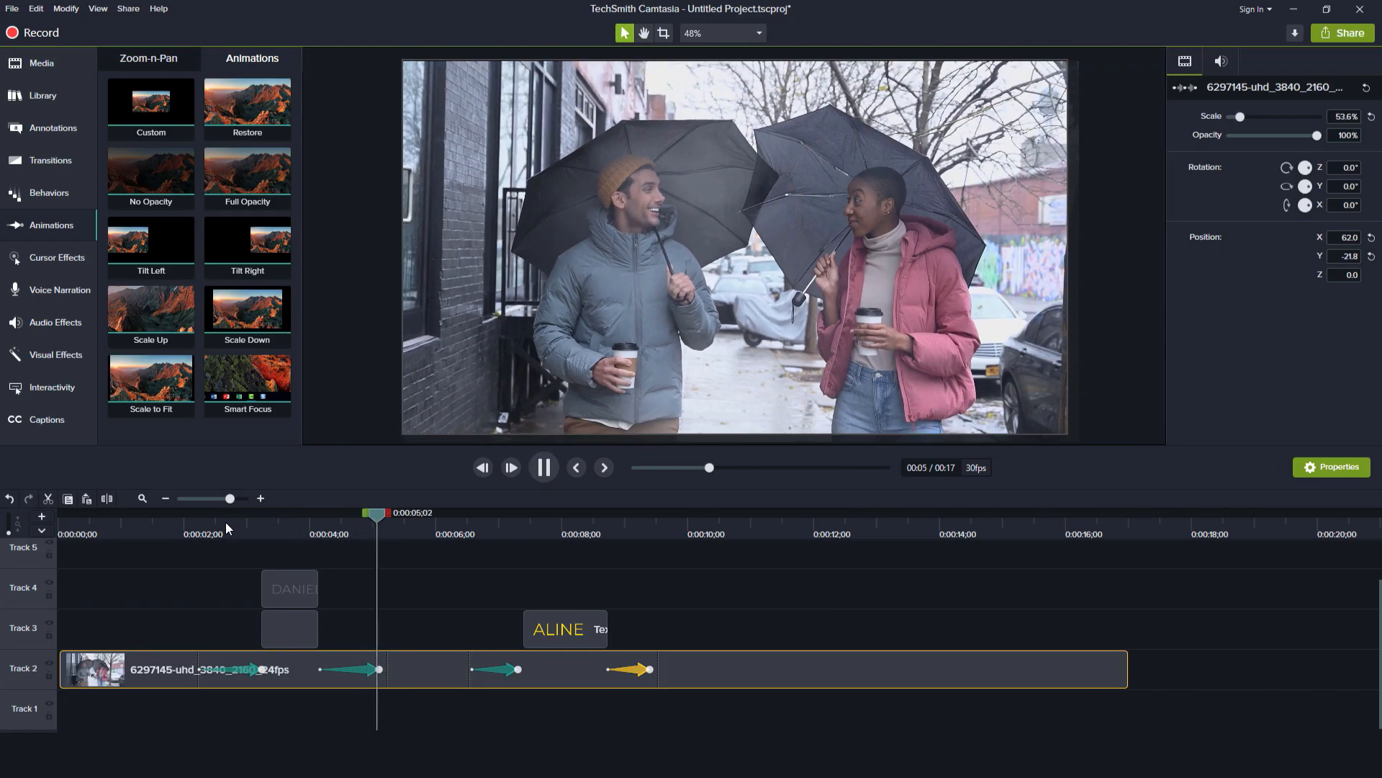
key(space)
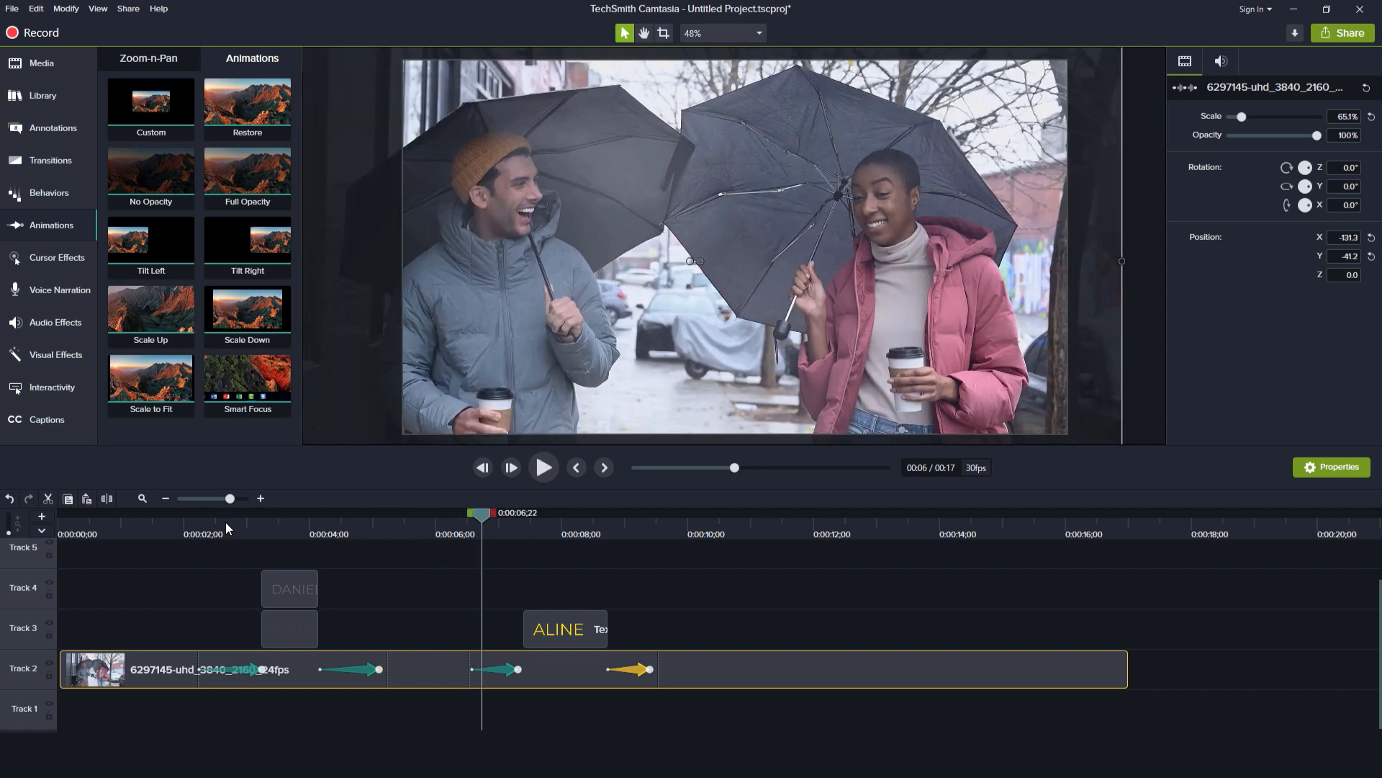
key(space)
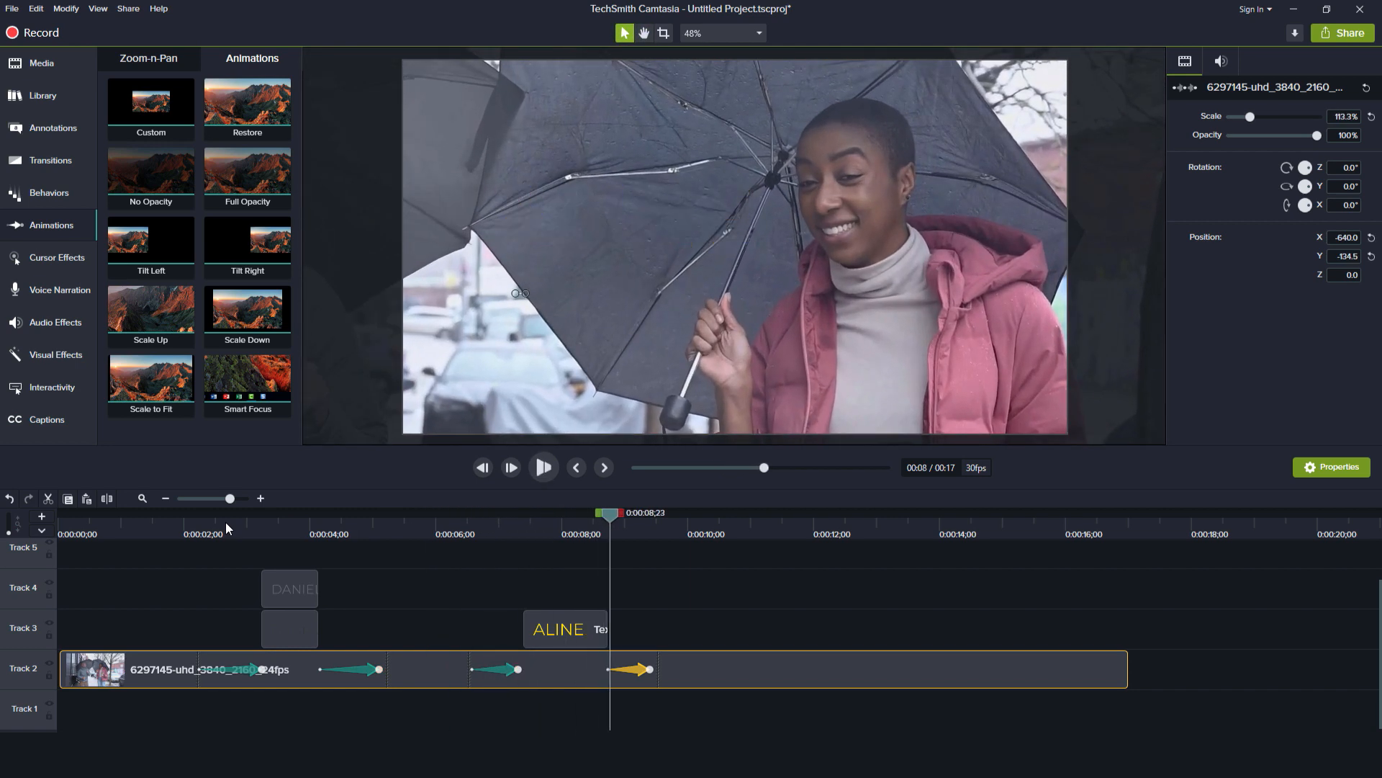
key(space)
key(space)
key(space)
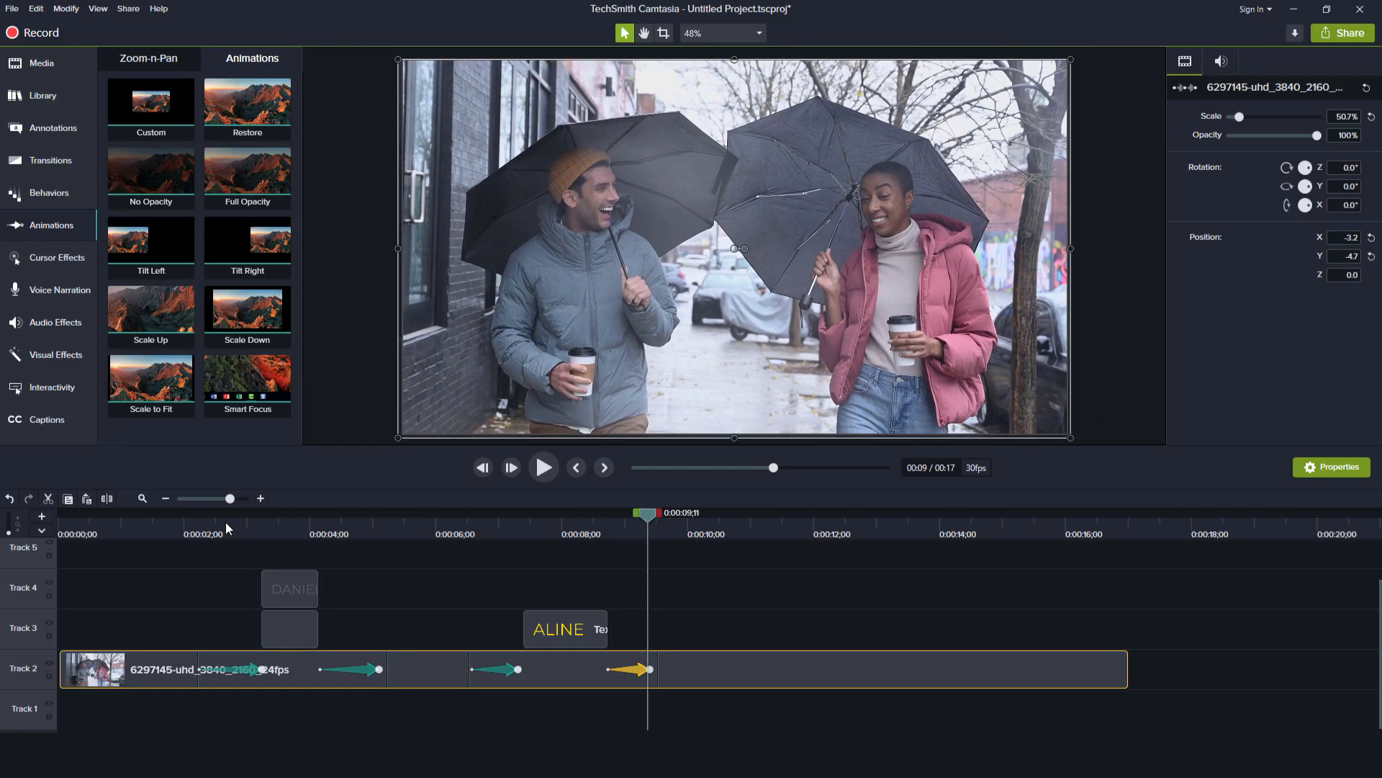
key(space)
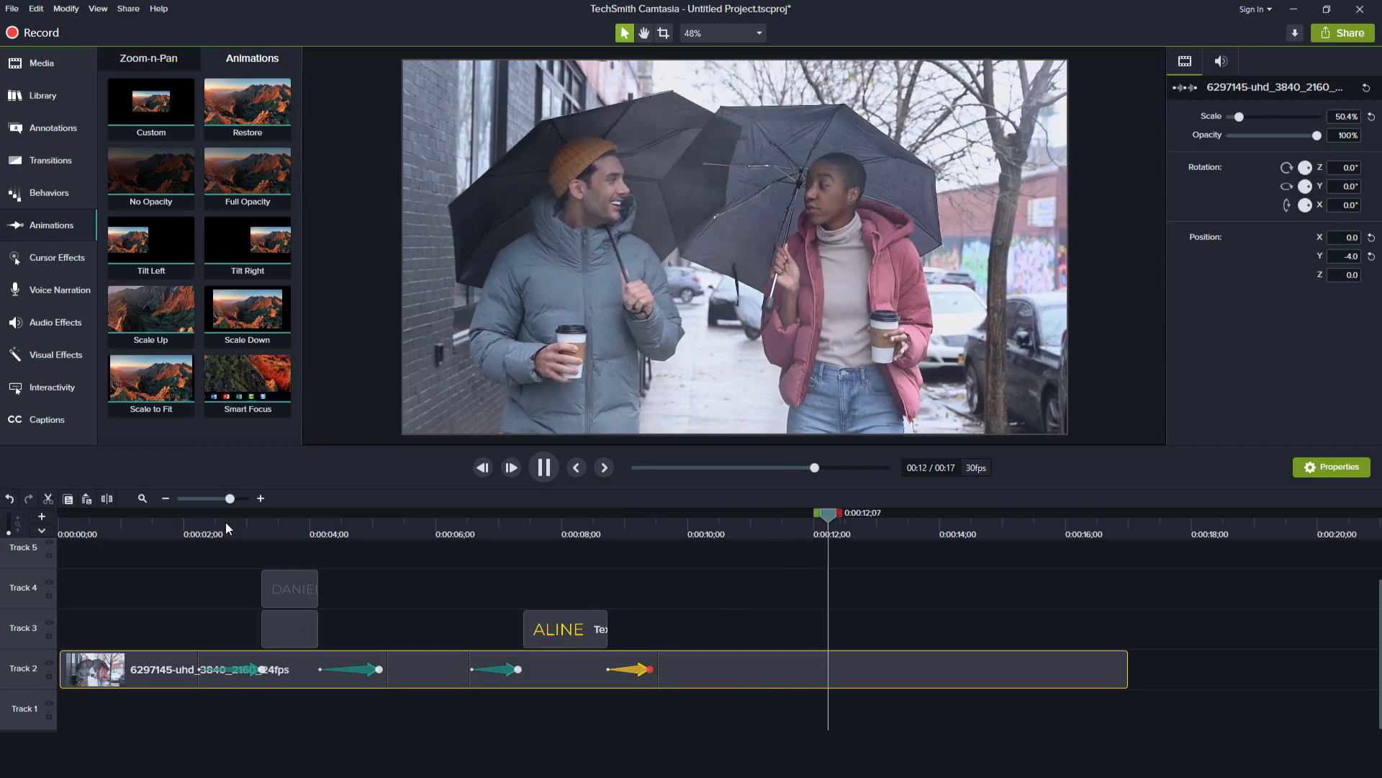
key(space)
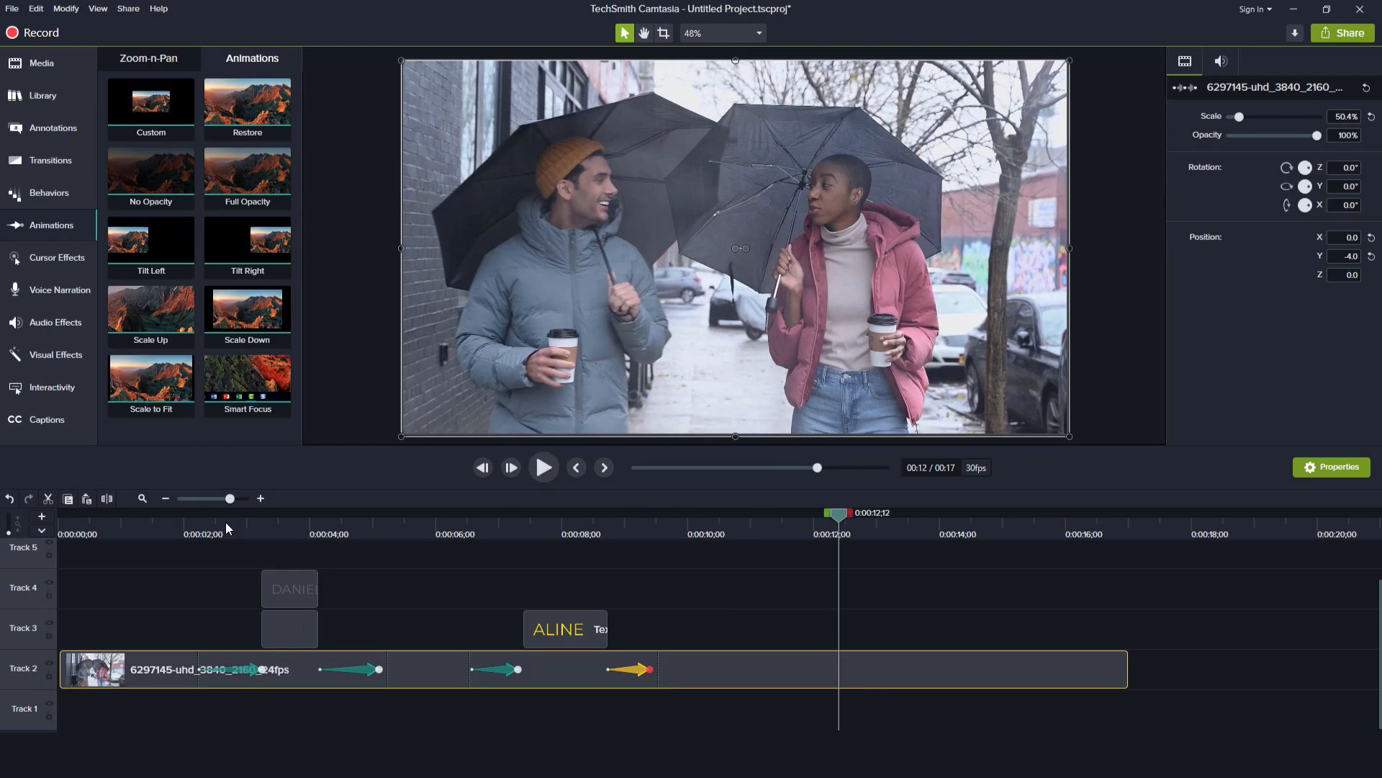